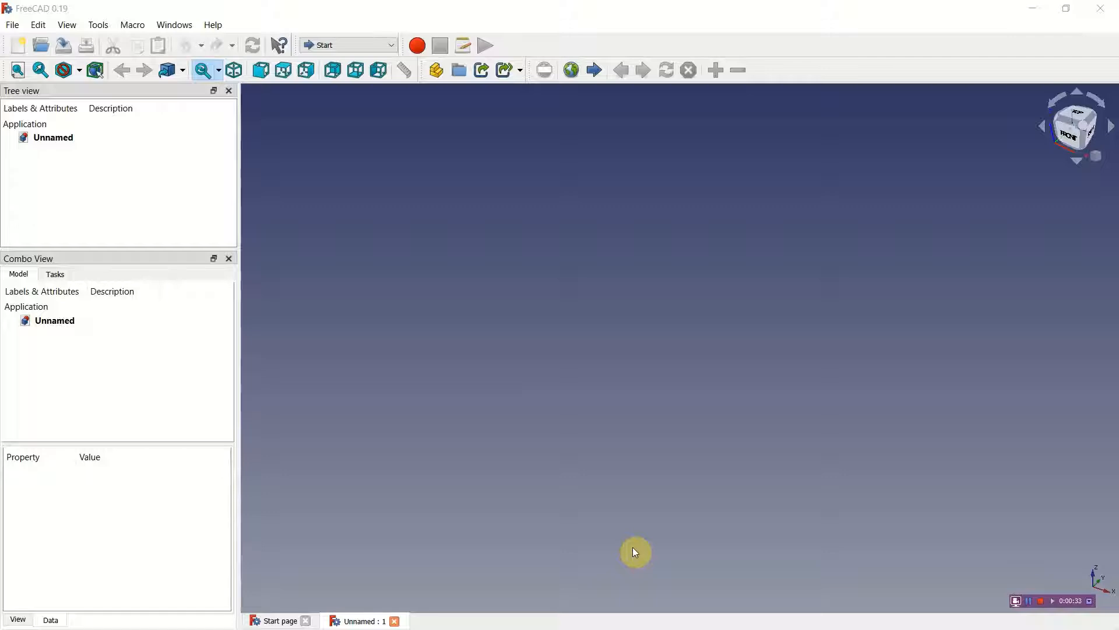
Step: In the general preferences, keep the unit system at Standard (mm/kg/s/degree) with 3 decimals and accept the settings
left_click(38, 25)
left_click(63, 309)
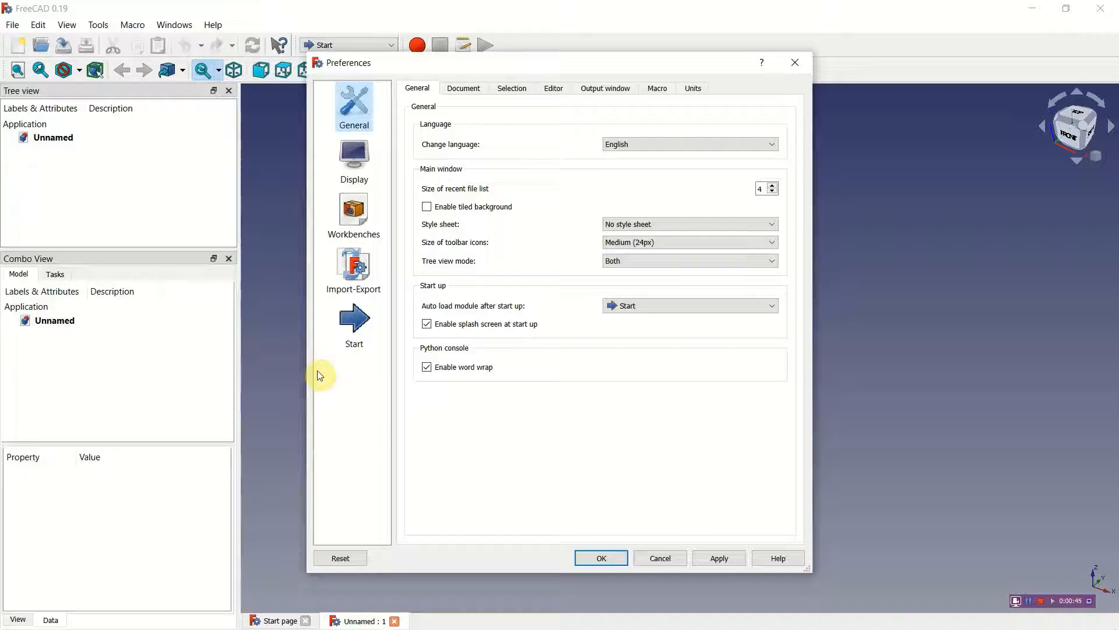
left_click(367, 329)
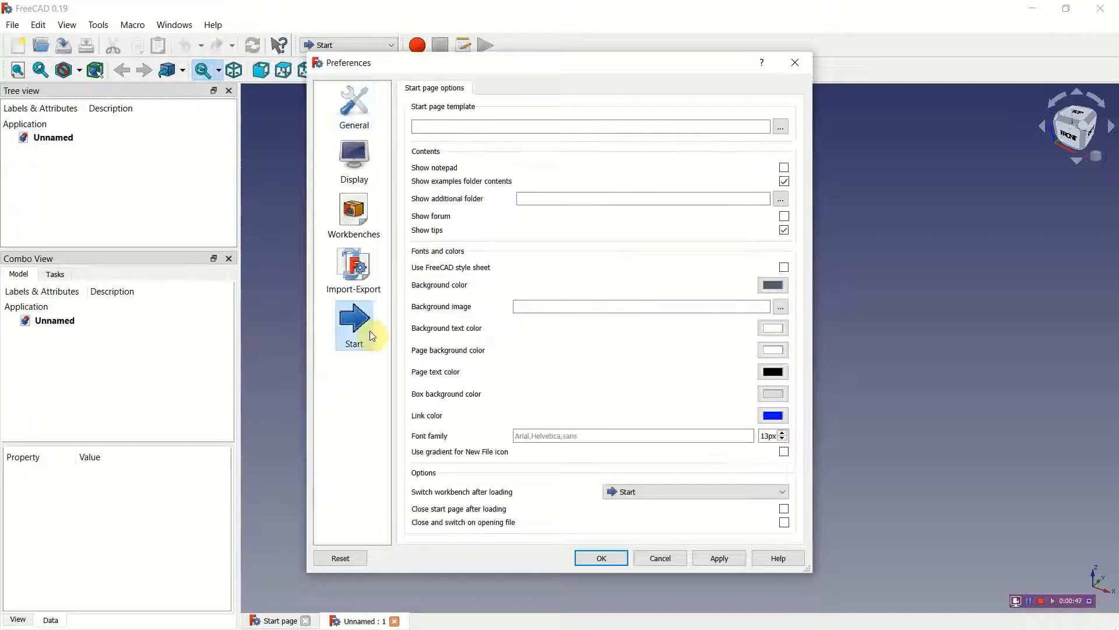
left_click(352, 108)
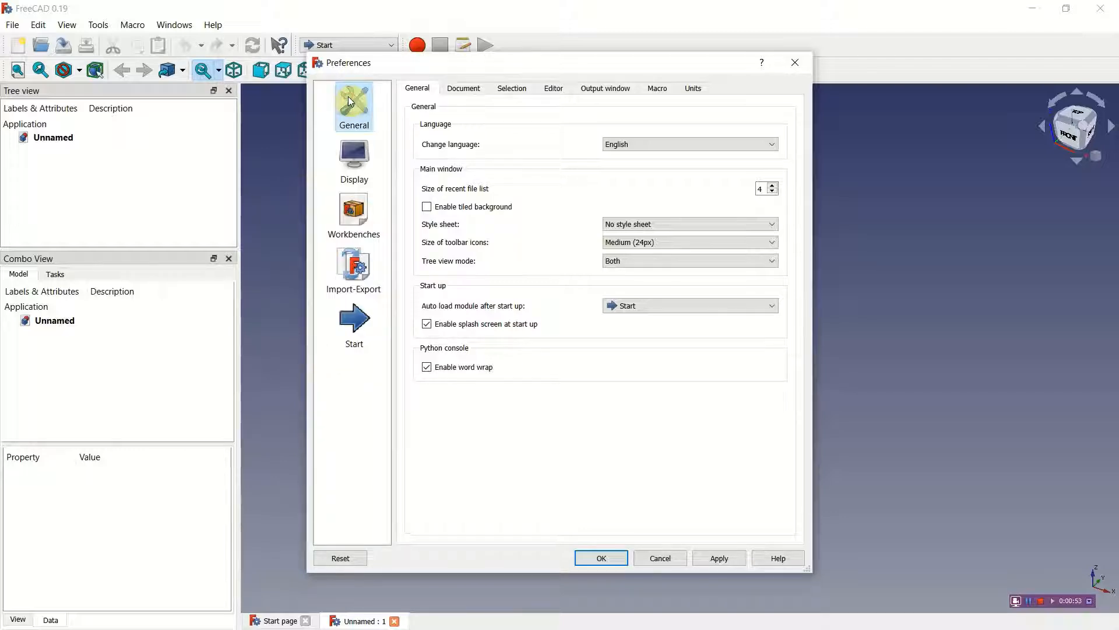
left_click(361, 168)
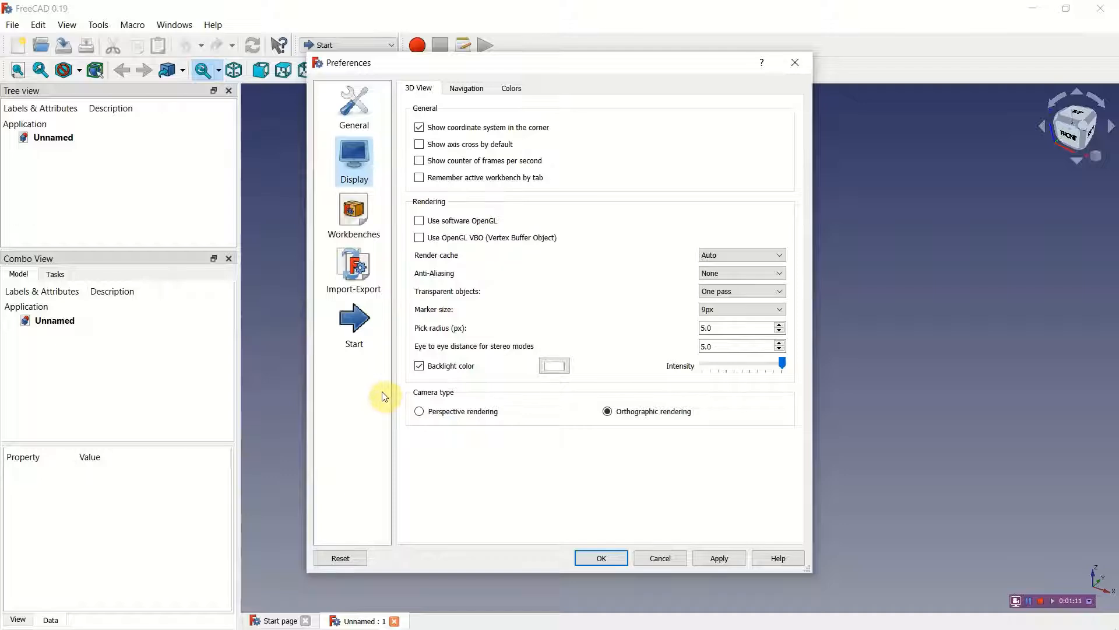
left_click(353, 108)
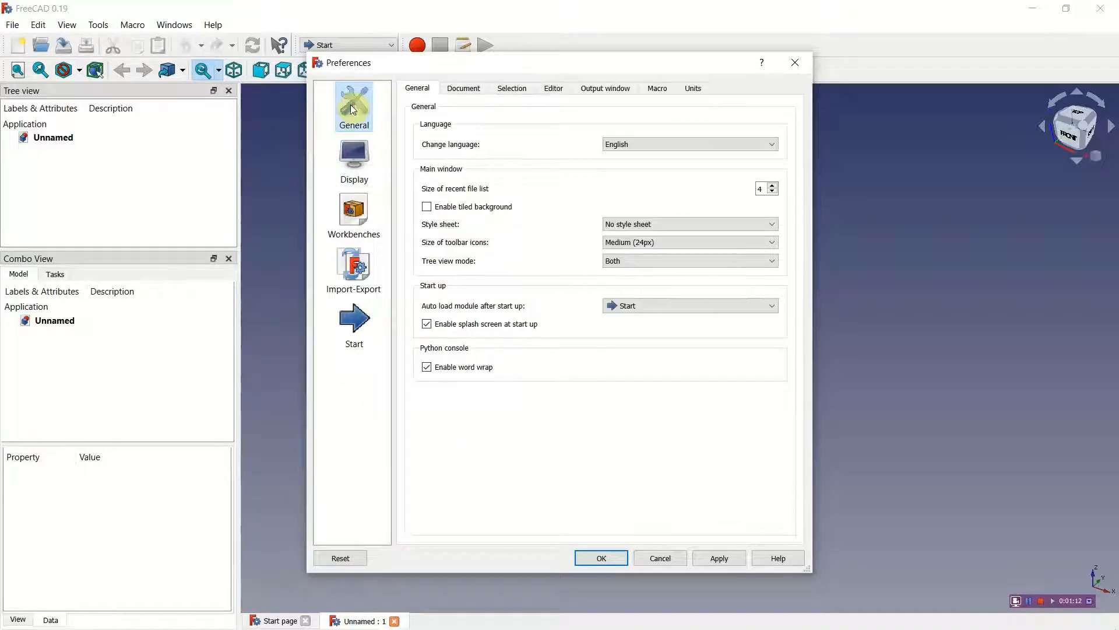
left_click(697, 89)
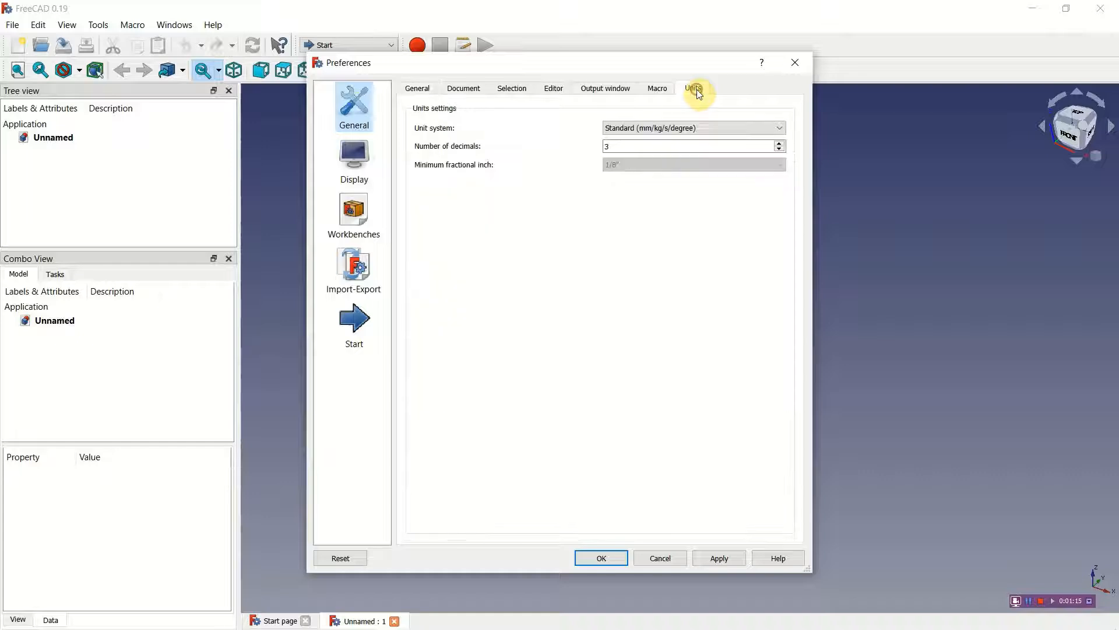
left_click(781, 130)
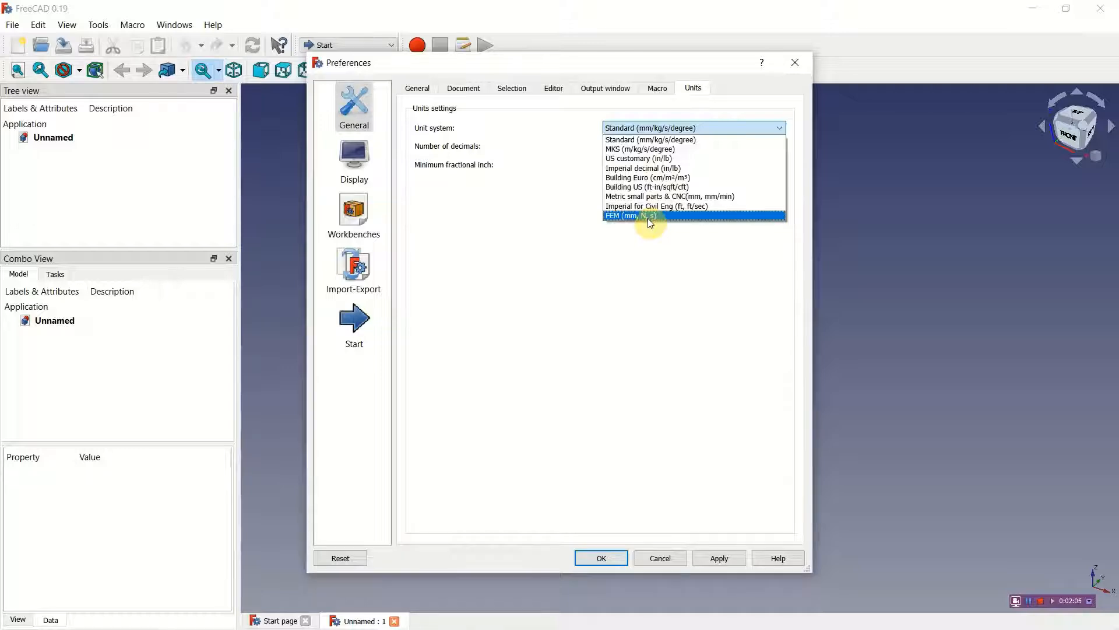
left_click(624, 128)
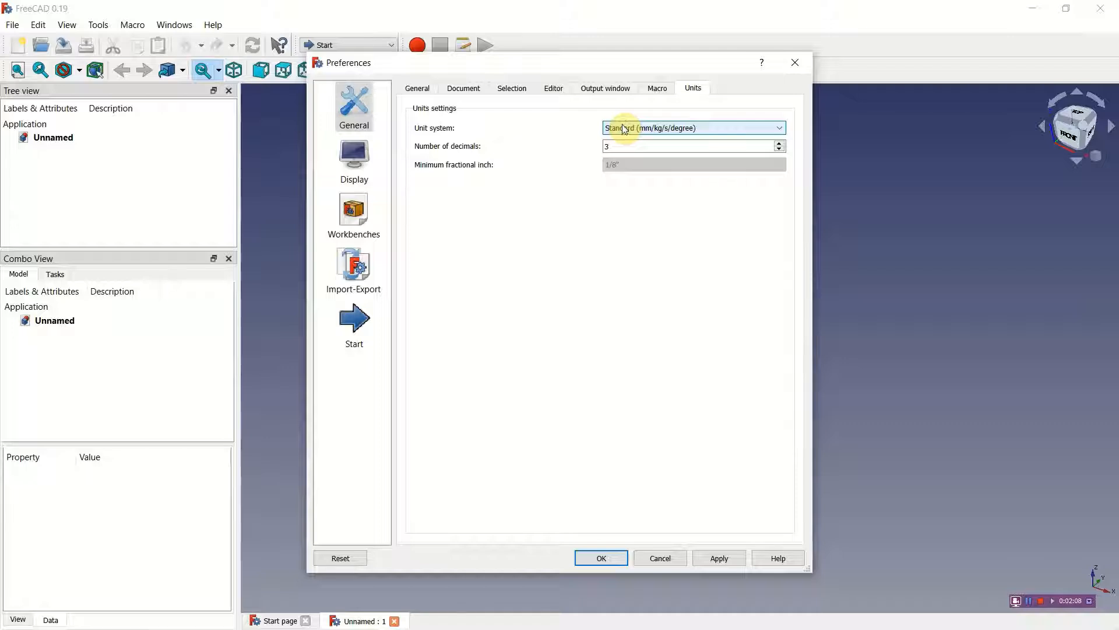
left_click(780, 149)
left_click(780, 143)
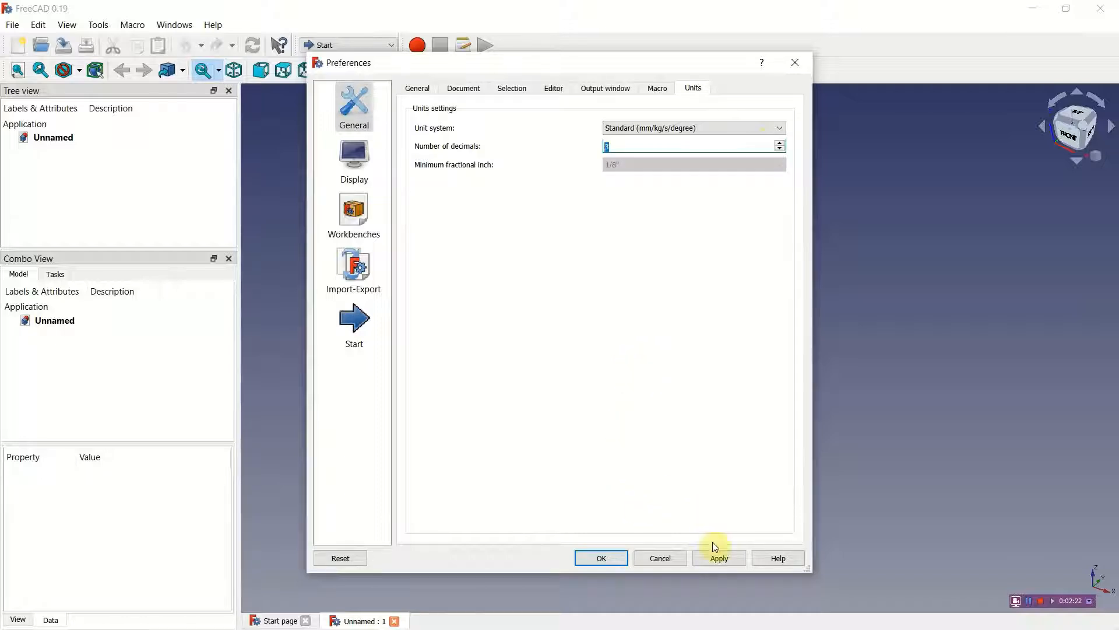
left_click(616, 562)
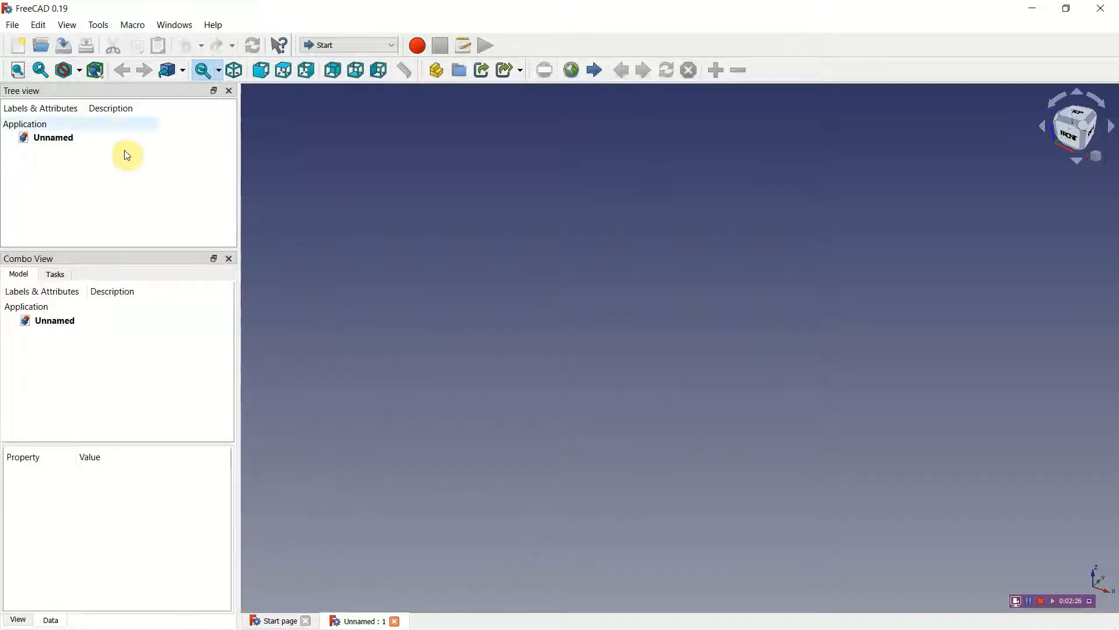
left_click(73, 25)
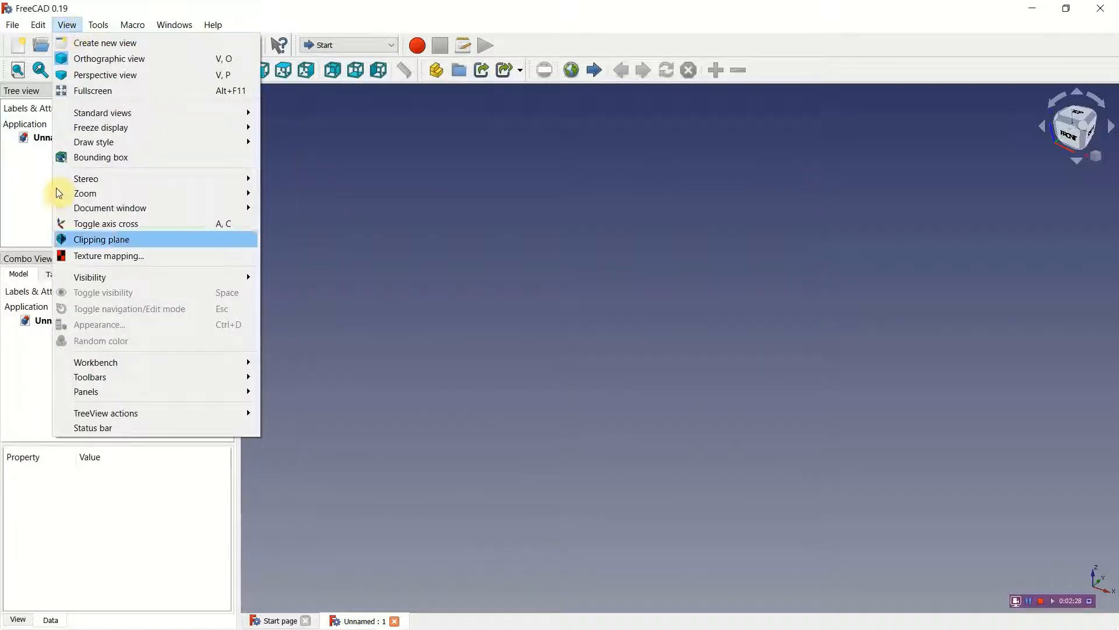
mouse_move(87, 396)
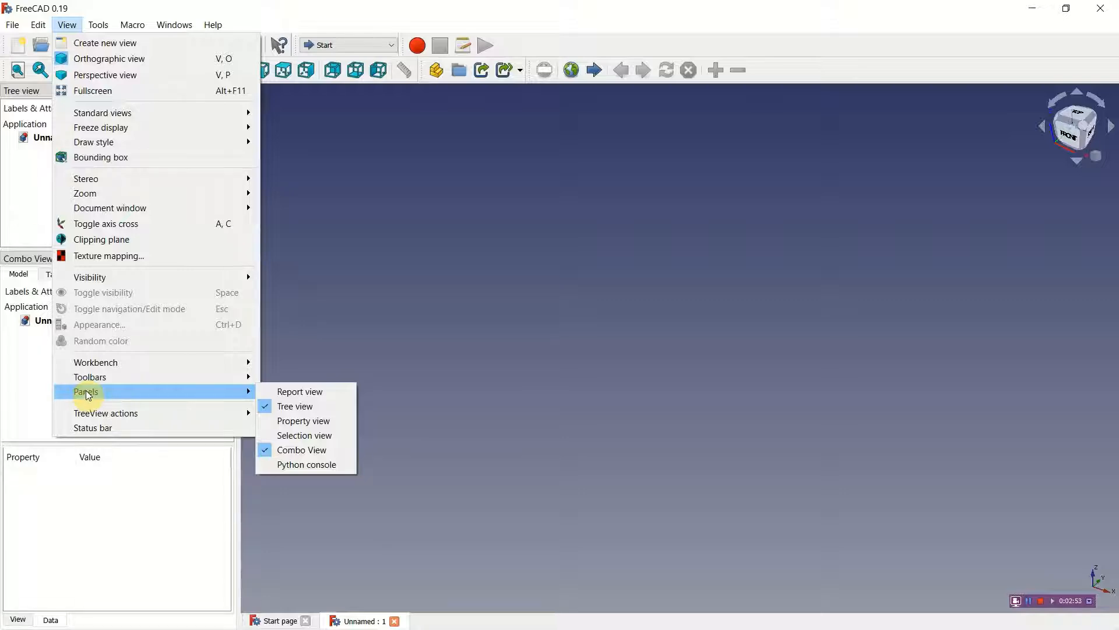
left_click(834, 374)
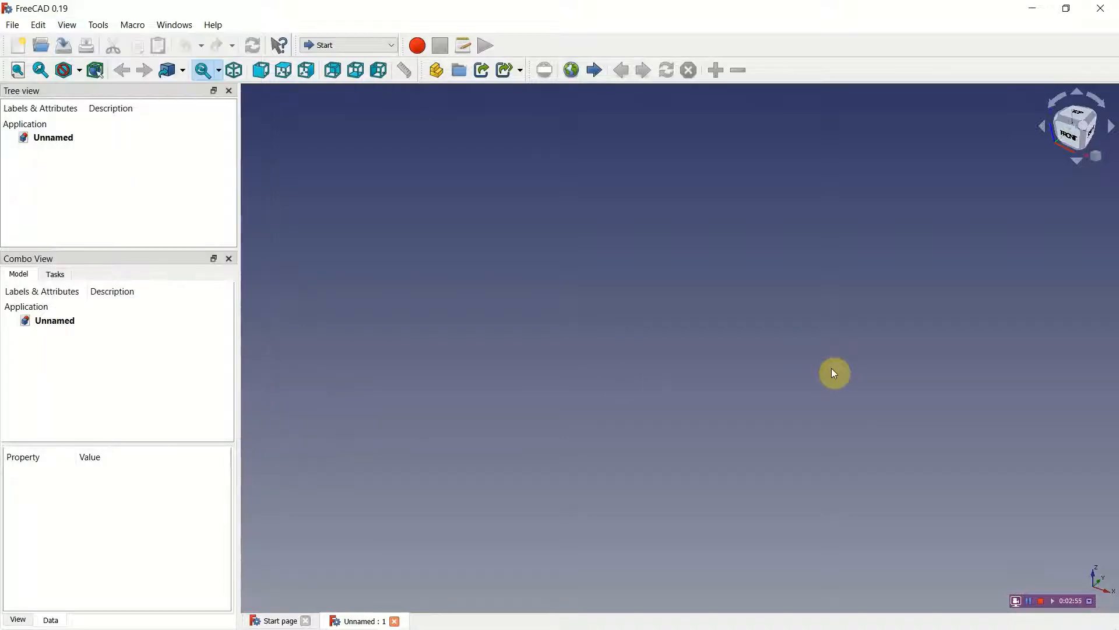
Step: Switch to the Sketcher workbench and create a new sketch on the XY-Plane
left_click(394, 45)
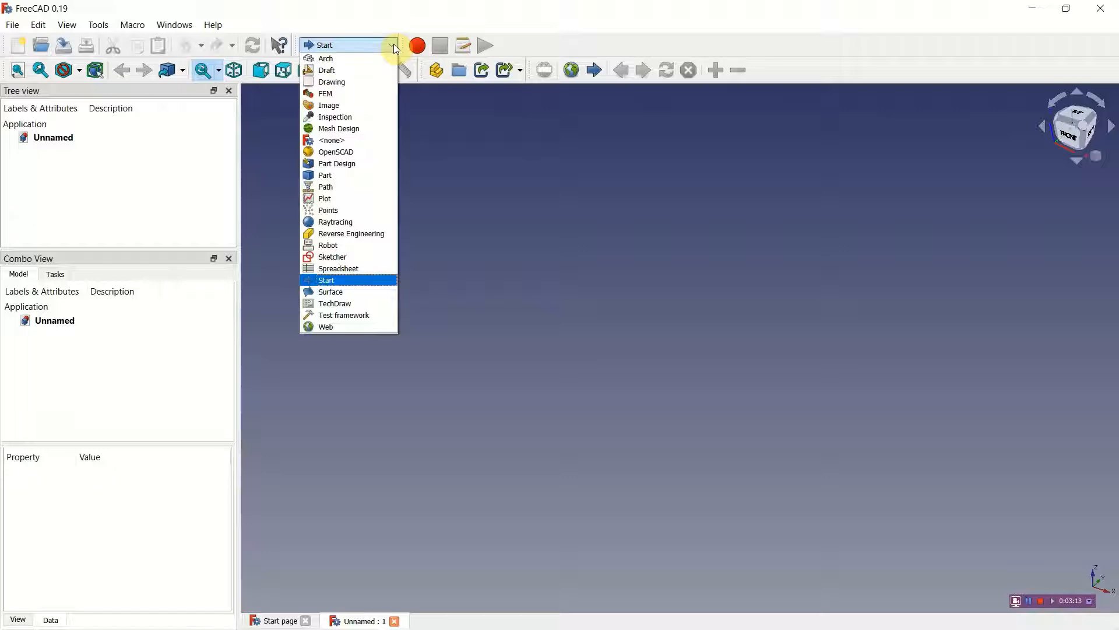
left_click(342, 260)
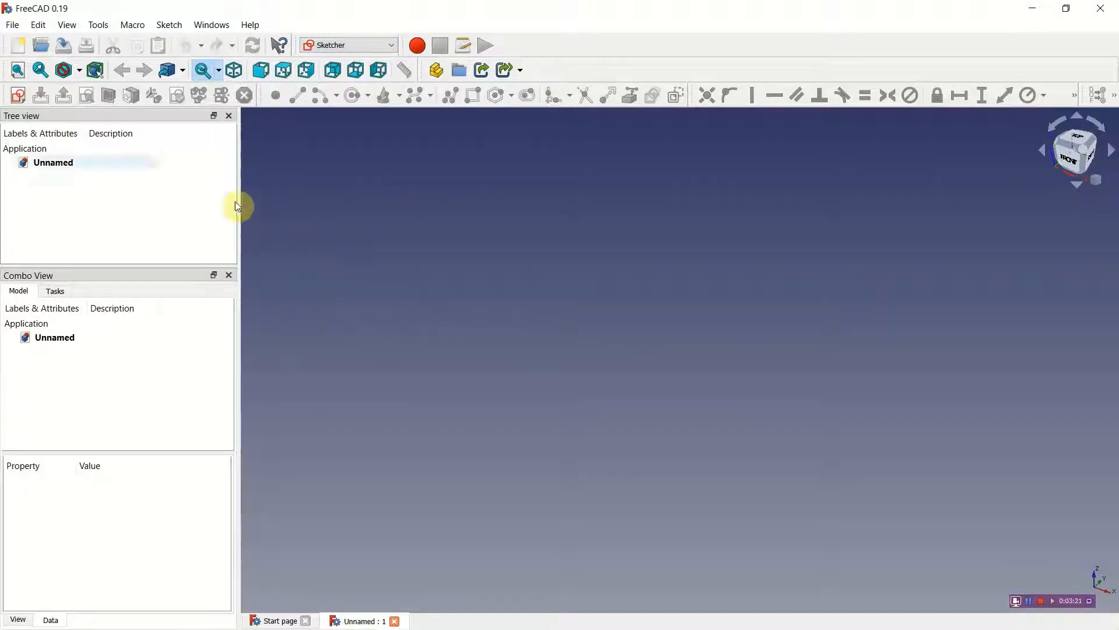
left_click(19, 96)
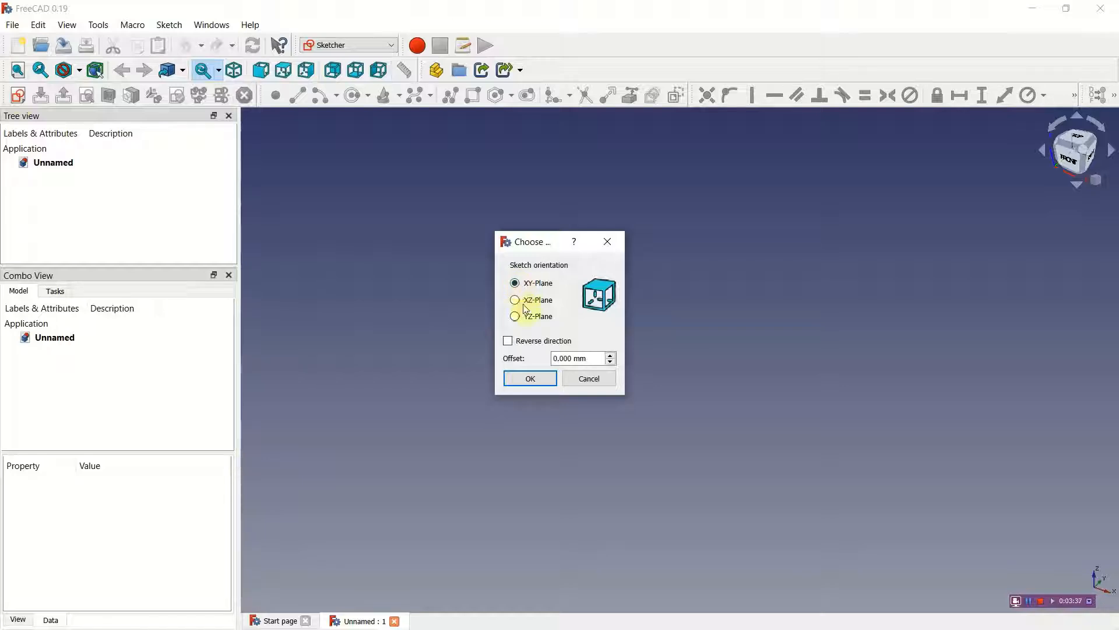
left_click(525, 379)
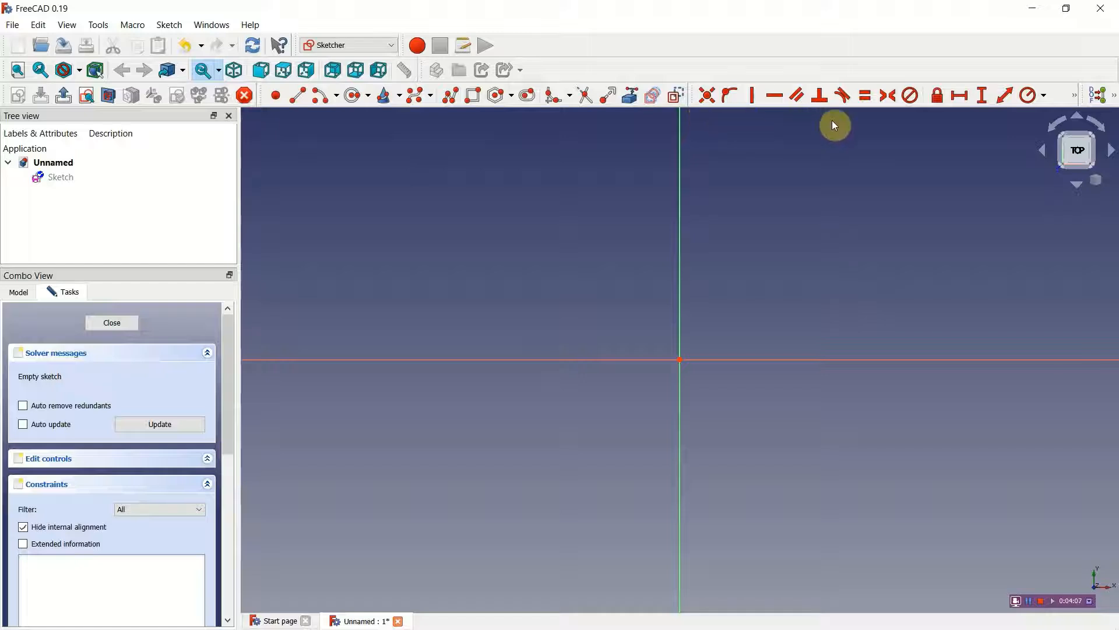
Step: Sketch a rectangle about 115.5 mm wide and 27.6 mm high around the origin
left_click(1076, 96)
left_click(472, 100)
left_click(402, 291)
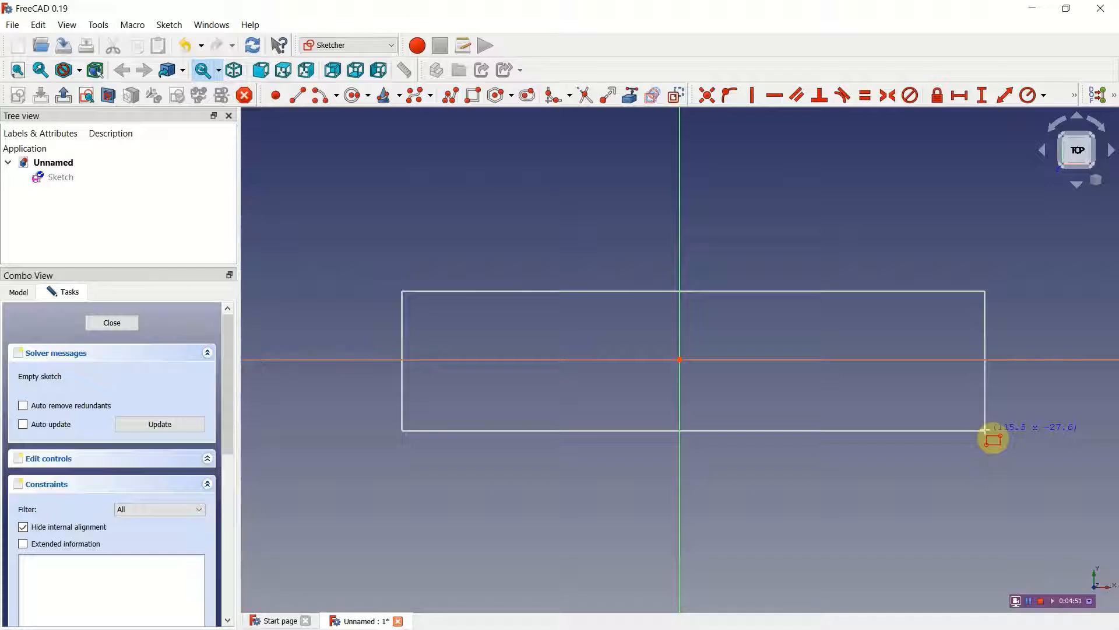
left_click(985, 429)
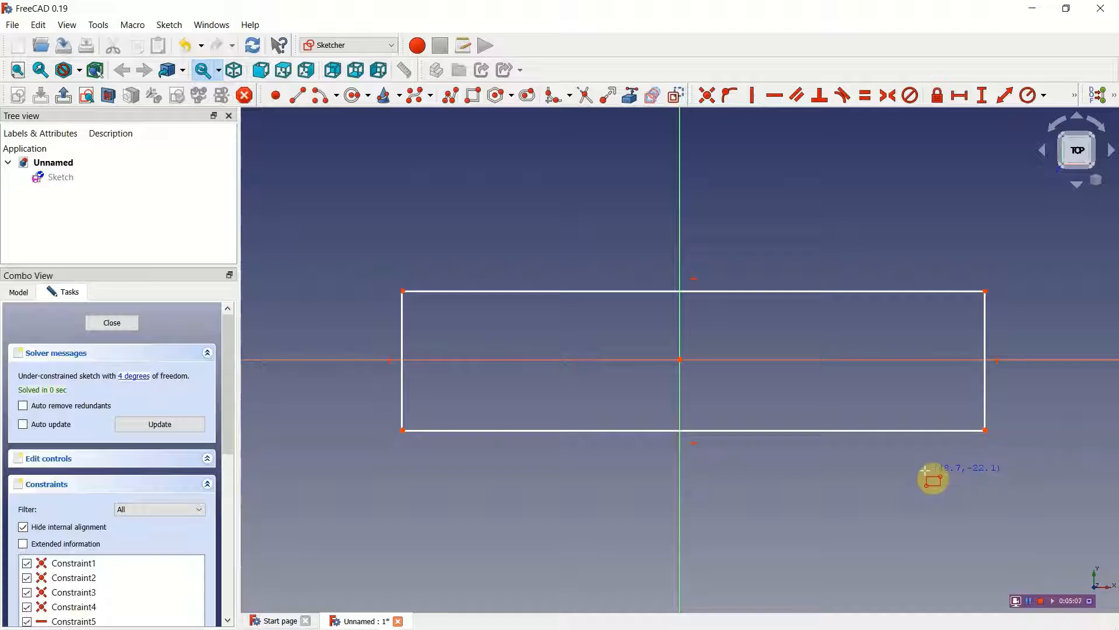
key("Escape")
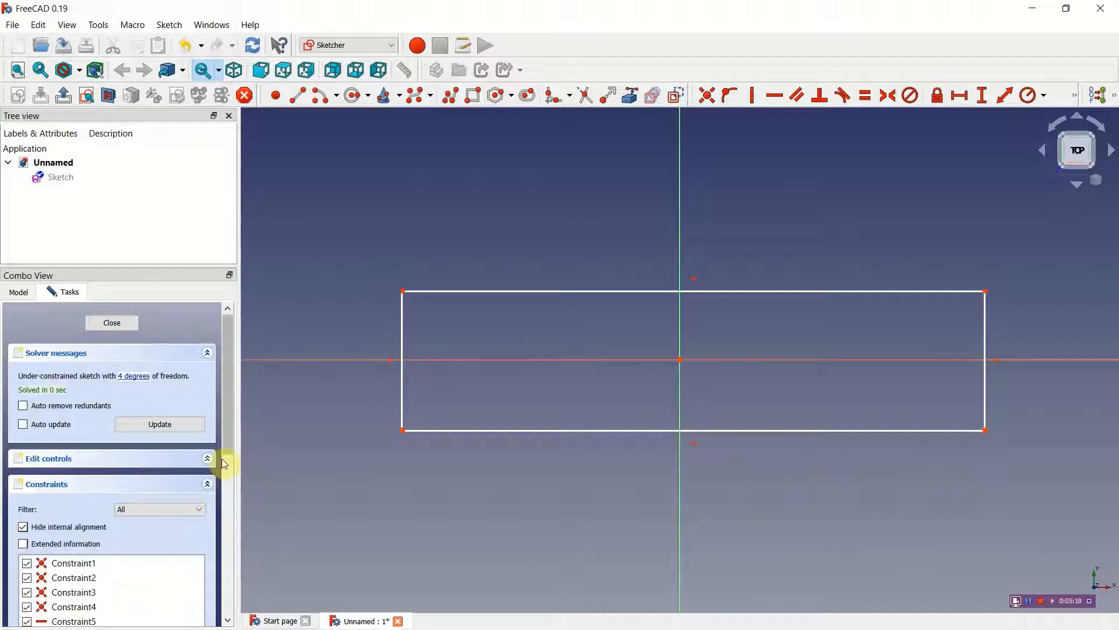
Step: Check the rectangle's first two corner constraints and adjust its width to about 111 mm by moving its left and top edges
scroll(227, 446, "down", 3)
left_click_drag(232, 462, 236, 500)
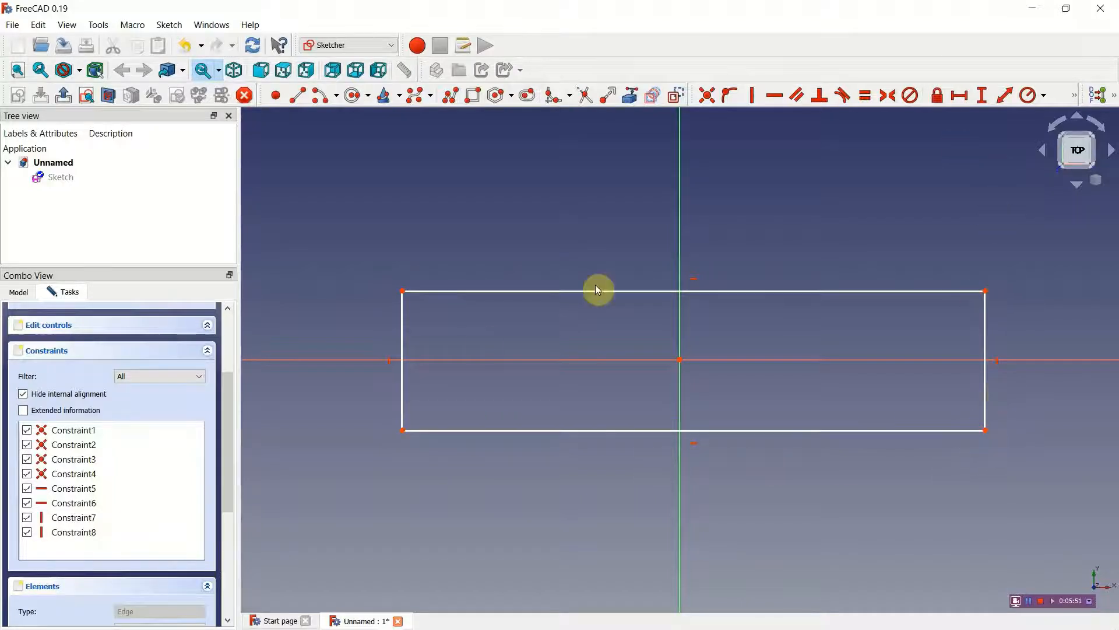
left_click(87, 430)
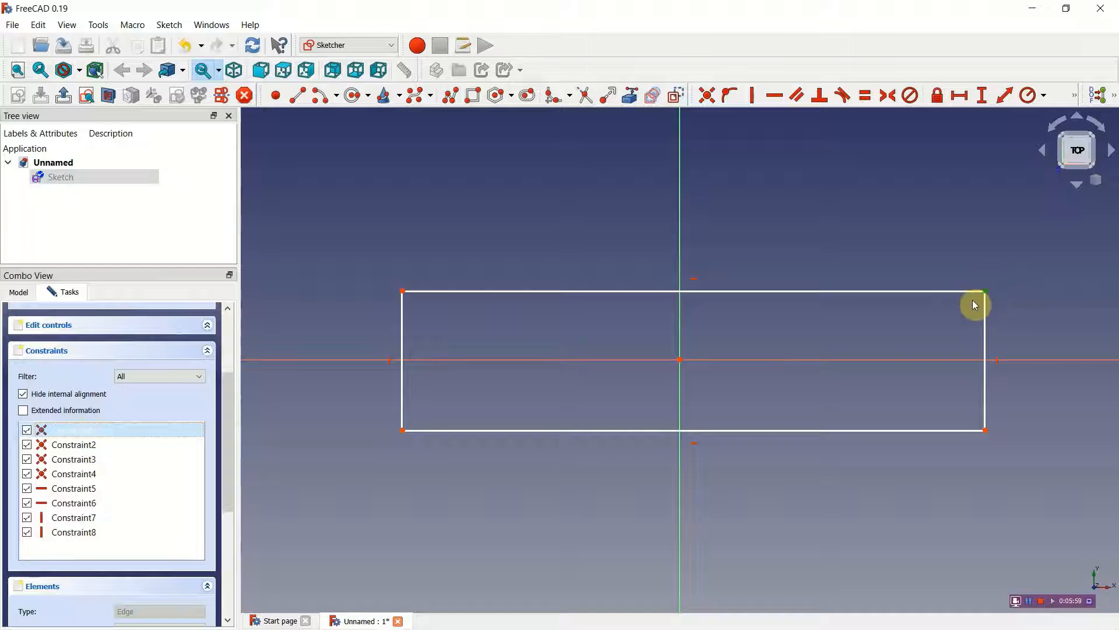
left_click(89, 449)
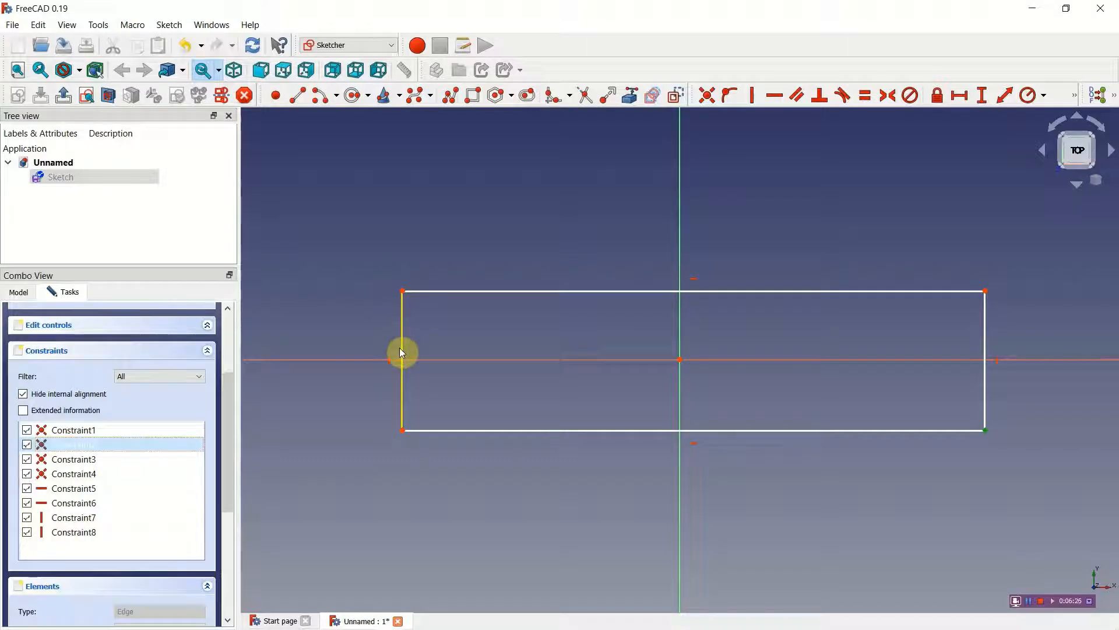
mouse_move(403, 358)
left_mouse_down()
mouse_move(449, 358)
mouse_move(367, 365)
mouse_move(488, 366)
mouse_move(485, 350)
mouse_move(424, 355)
left_mouse_up()
mouse_move(555, 287)
left_mouse_down()
mouse_move(560, 257)
mouse_move(562, 325)
mouse_move(563, 287)
left_mouse_up()
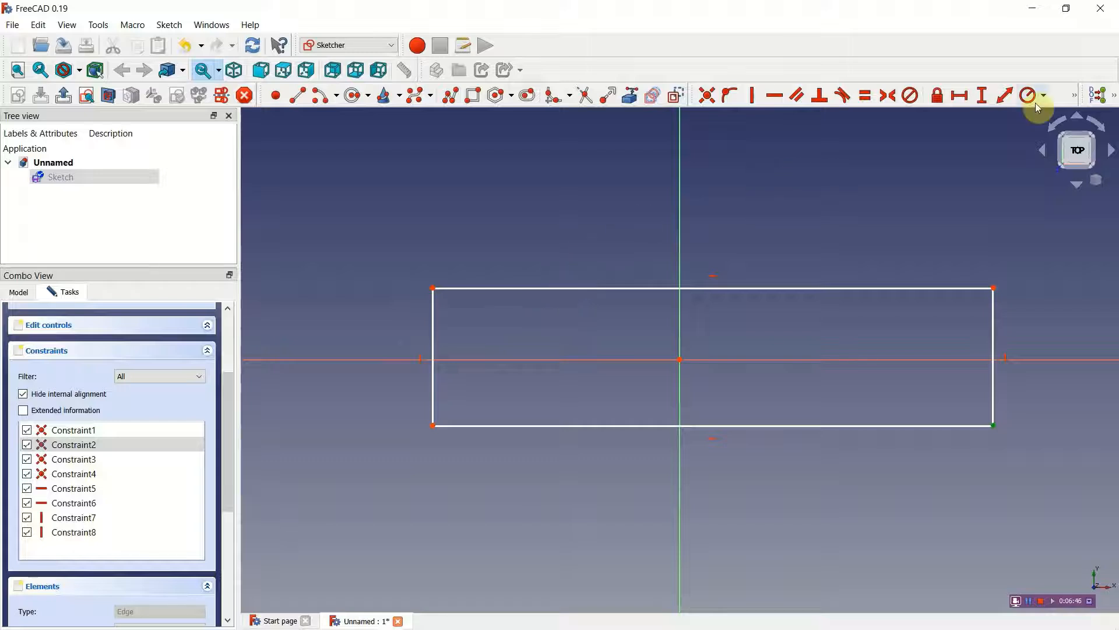
Step: Try to apply a horizontal distance constraint to the rectangle's two lower corners
left_click(960, 96)
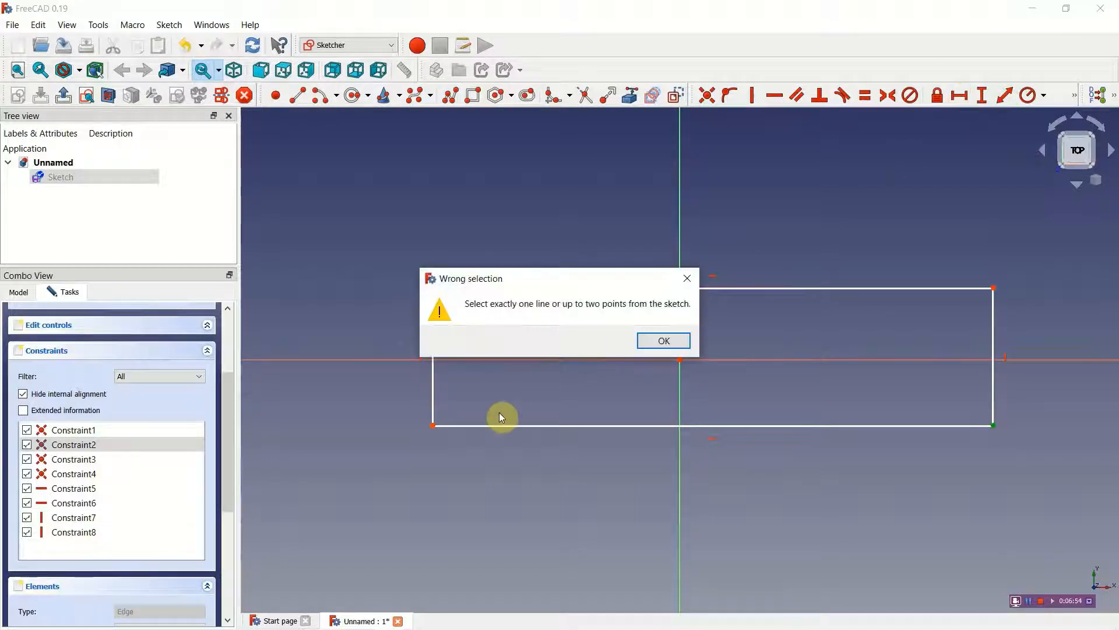
left_click(646, 339)
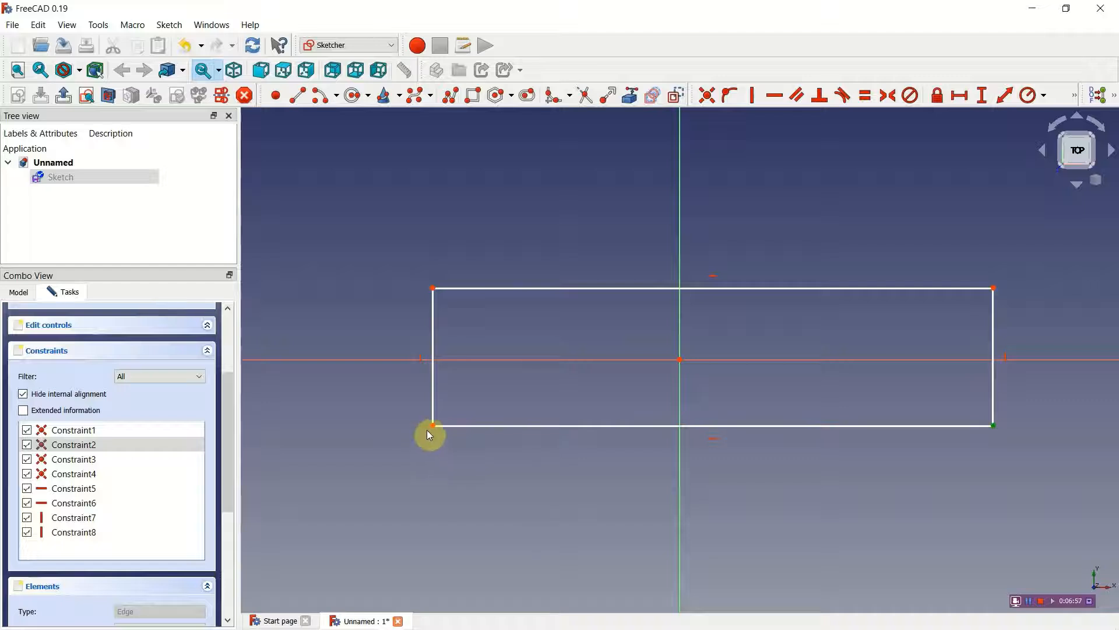
left_click(432, 425)
left_click(958, 97)
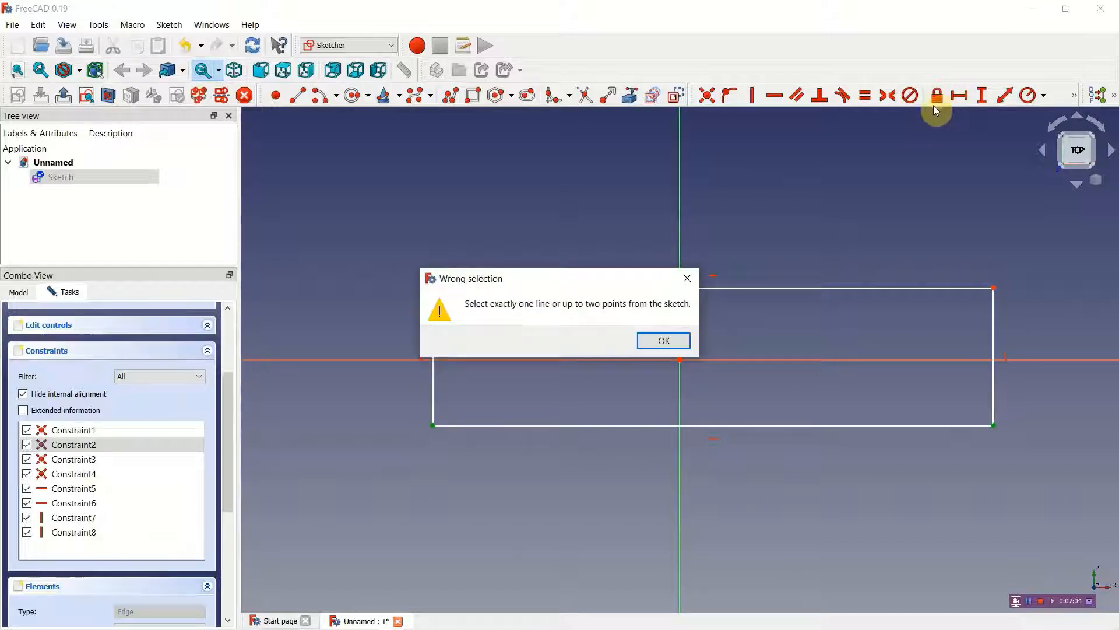
left_click(645, 342)
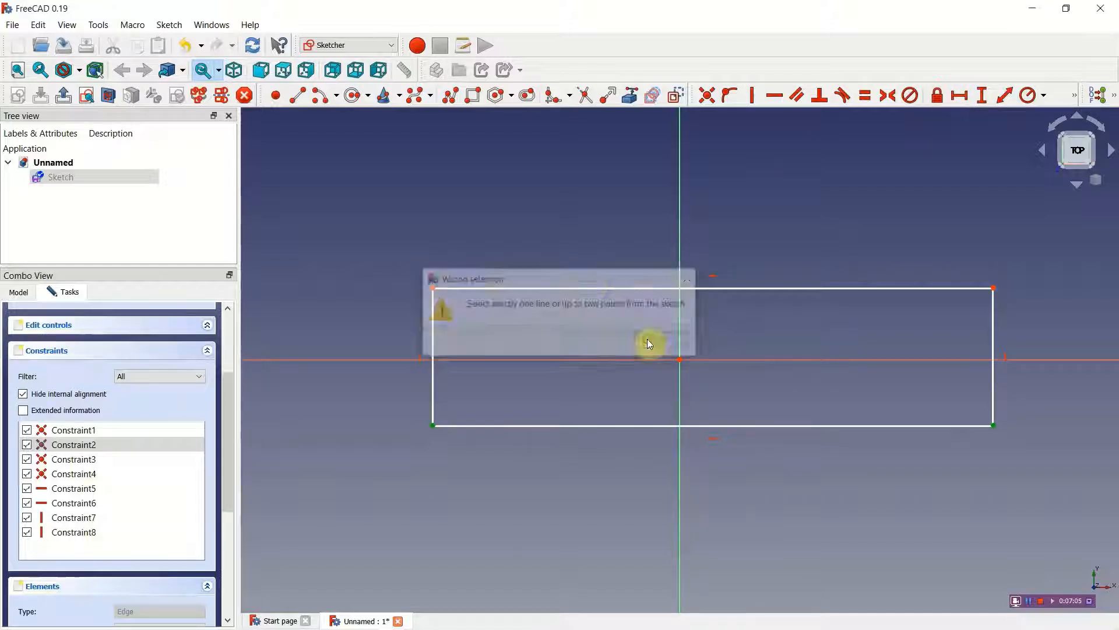
left_click(371, 301)
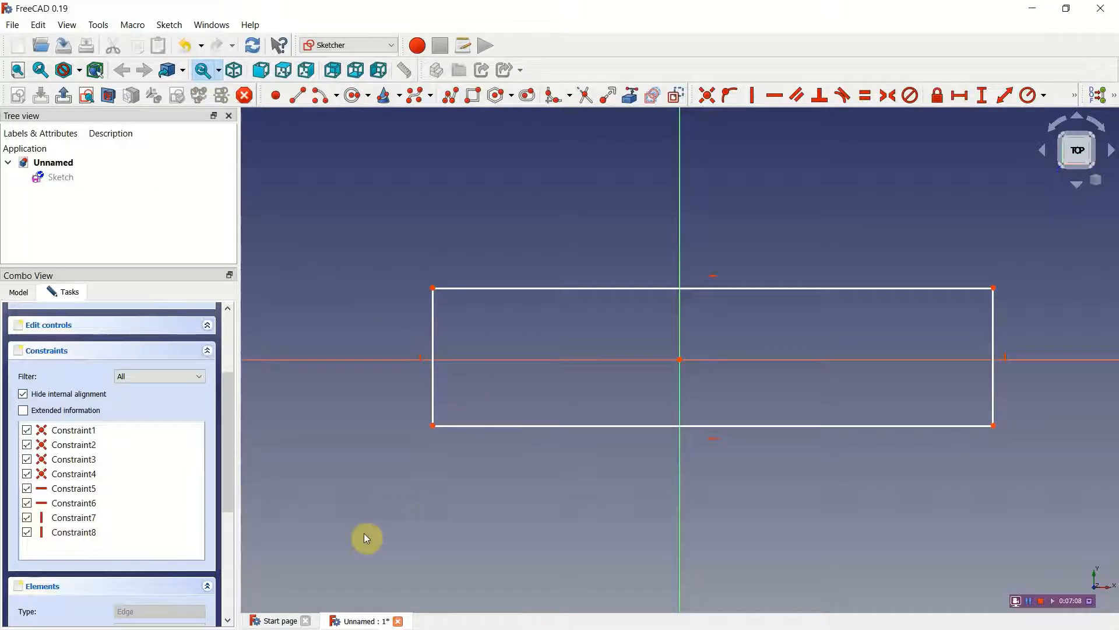
Step: Constrain the horizontal distance between the rectangle's two lower corners to 100 mm
left_click(433, 426)
left_click(993, 426)
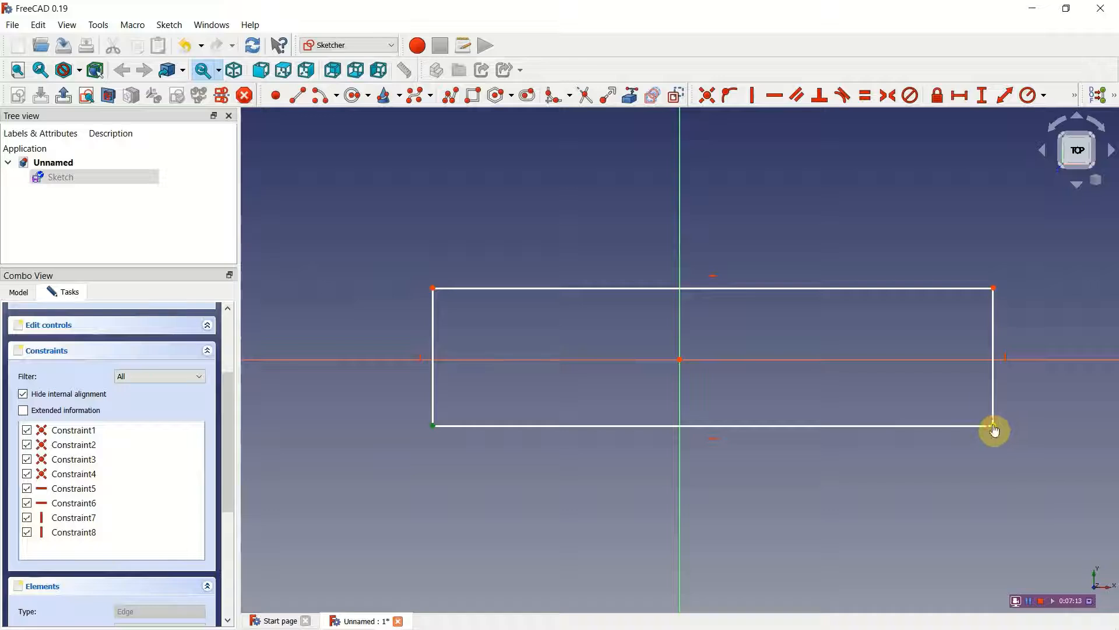
left_click(961, 96)
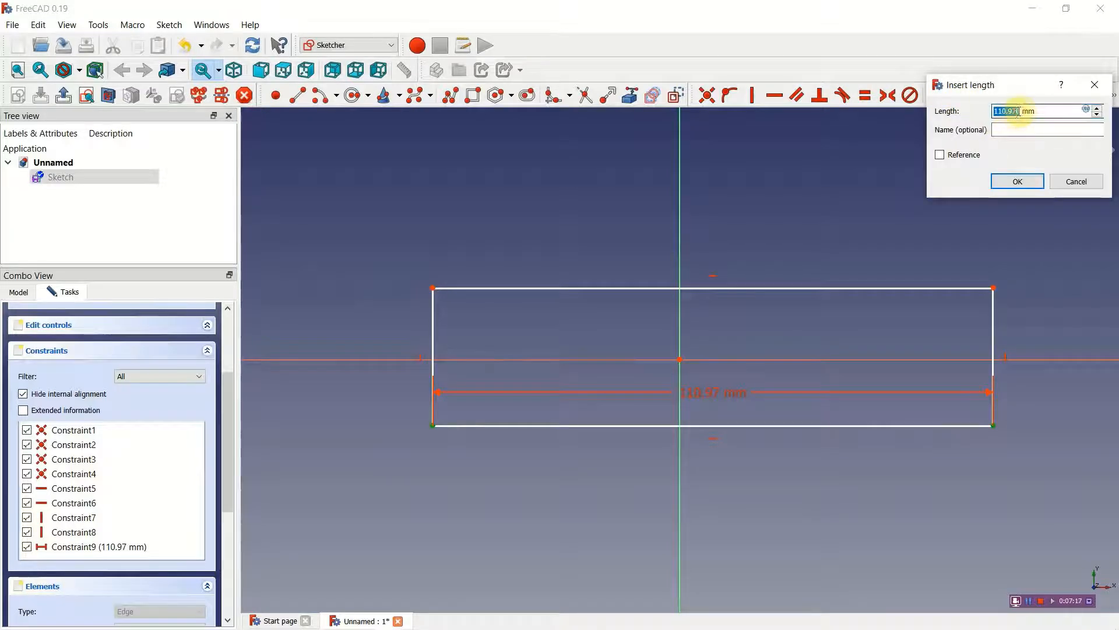
type("100")
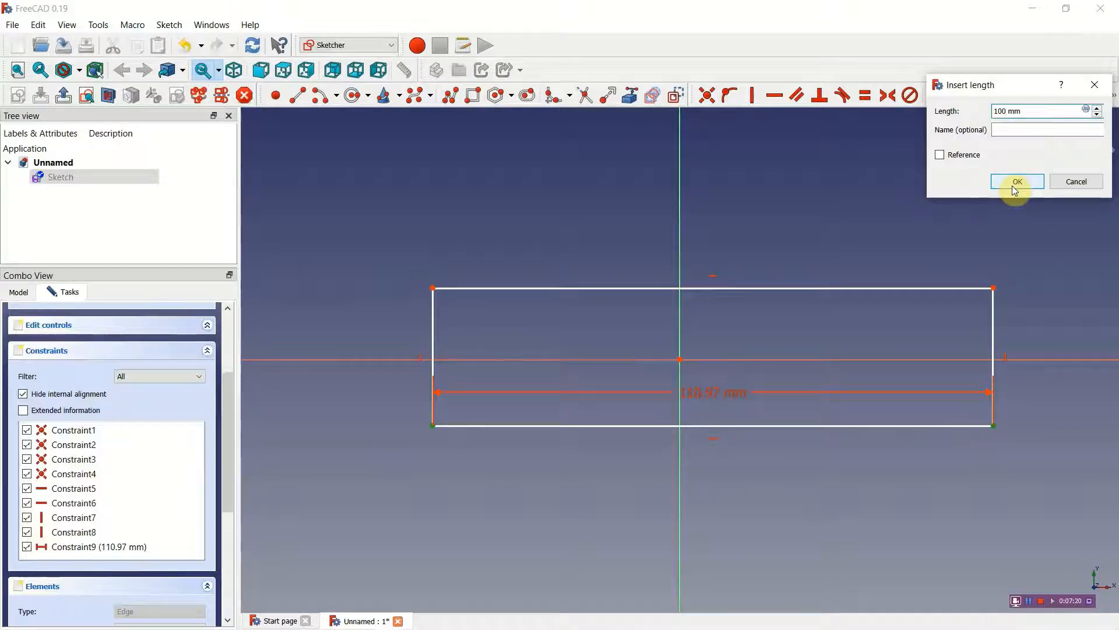
left_click(1019, 129)
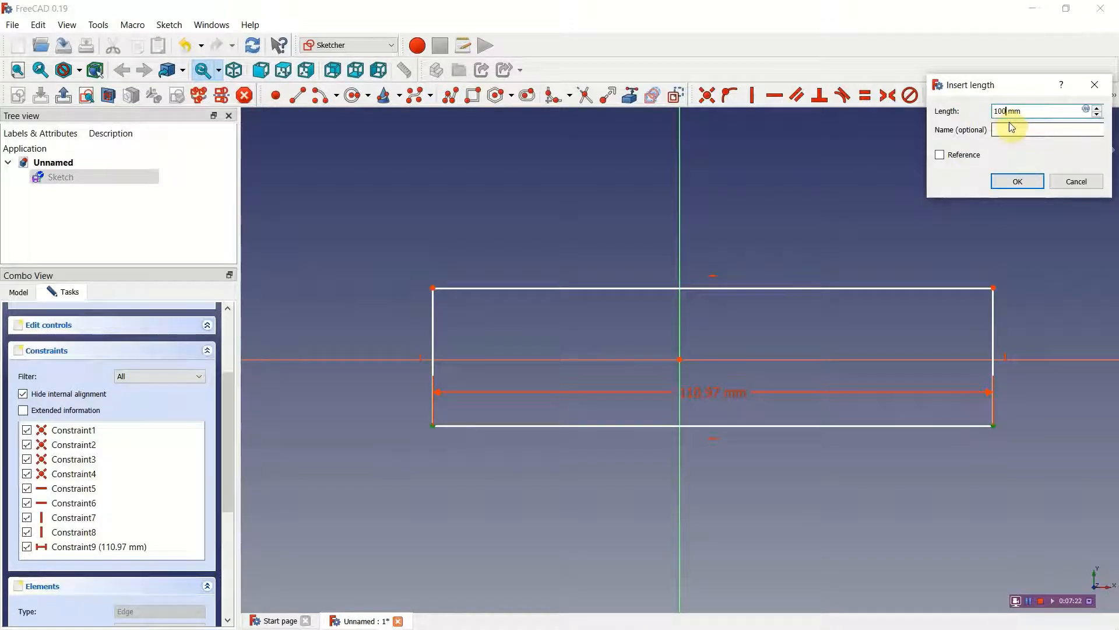
left_click(1010, 111)
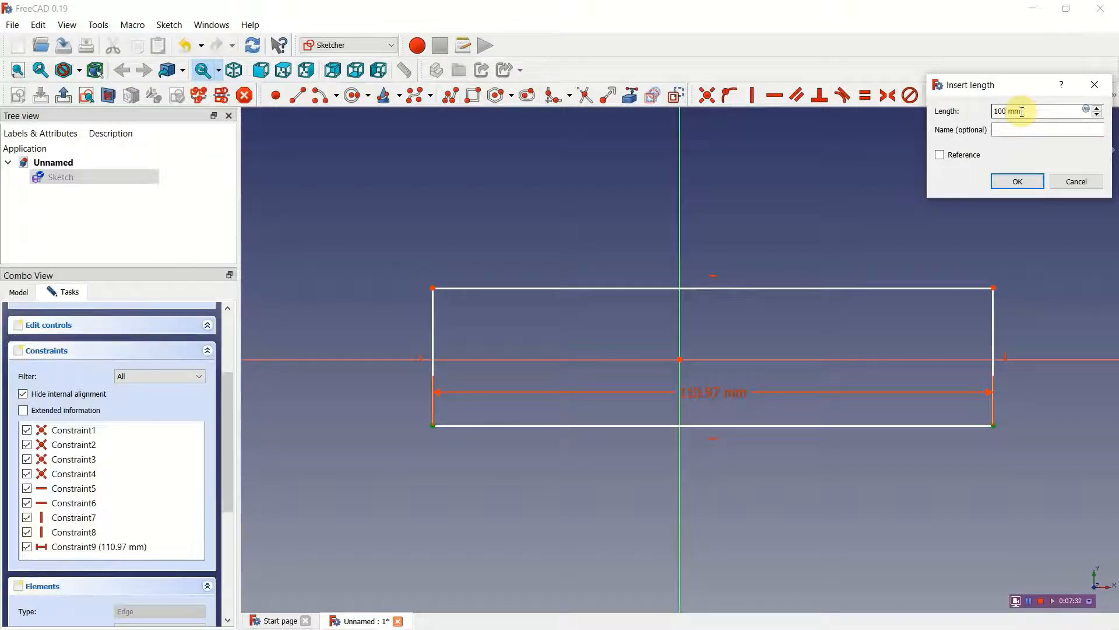
left_click(1019, 182)
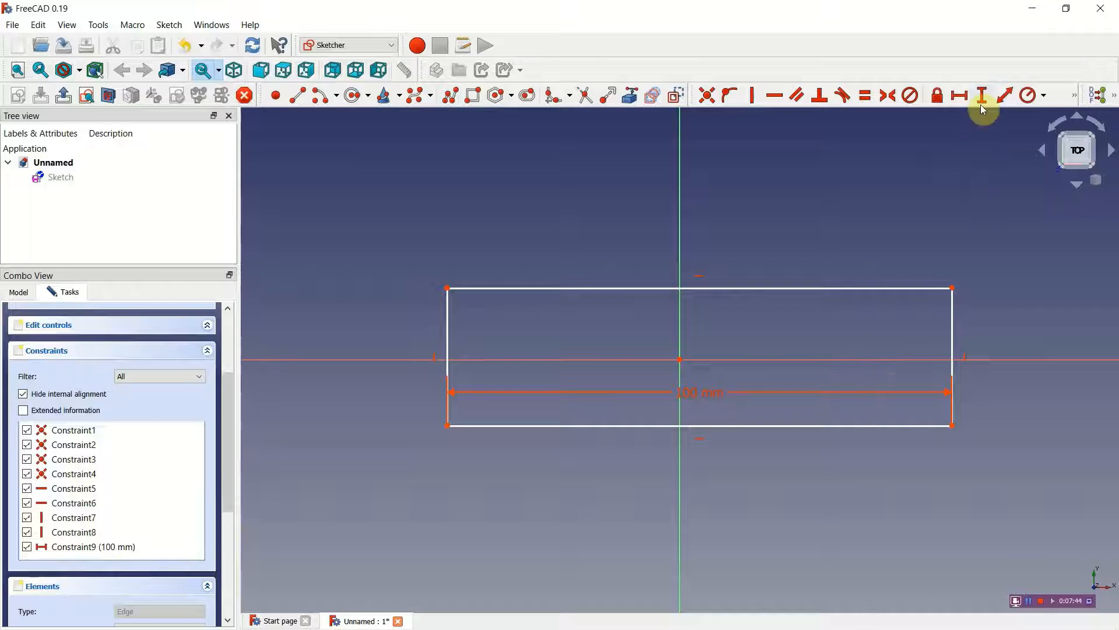
Step: Constrain the vertical distance between the rectangle's two left corners to 20 mm
left_click(447, 427)
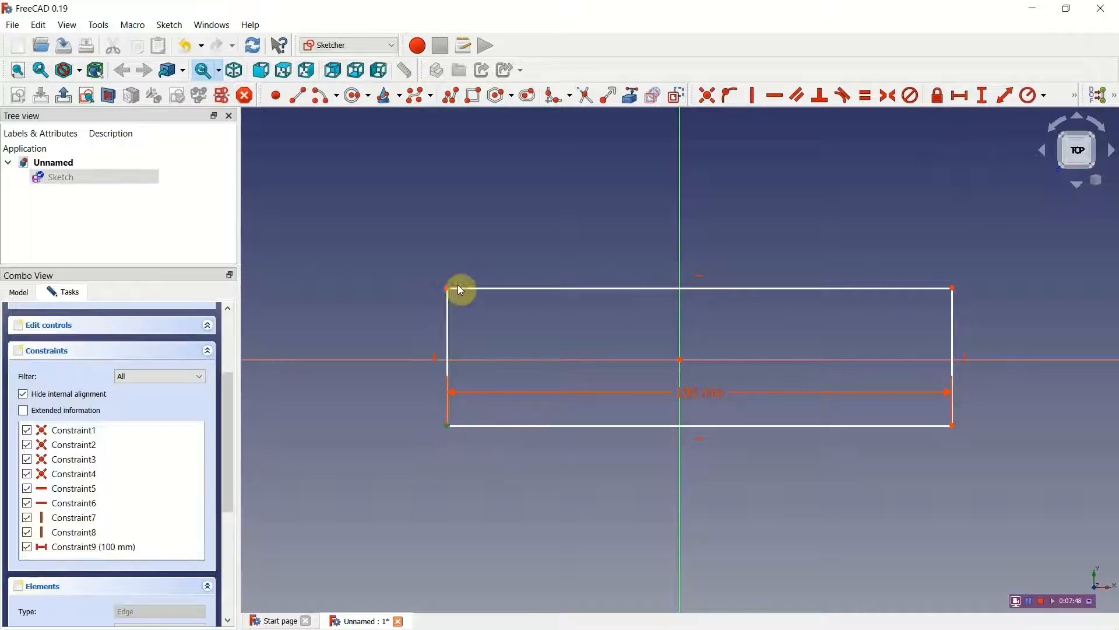
left_click(447, 290)
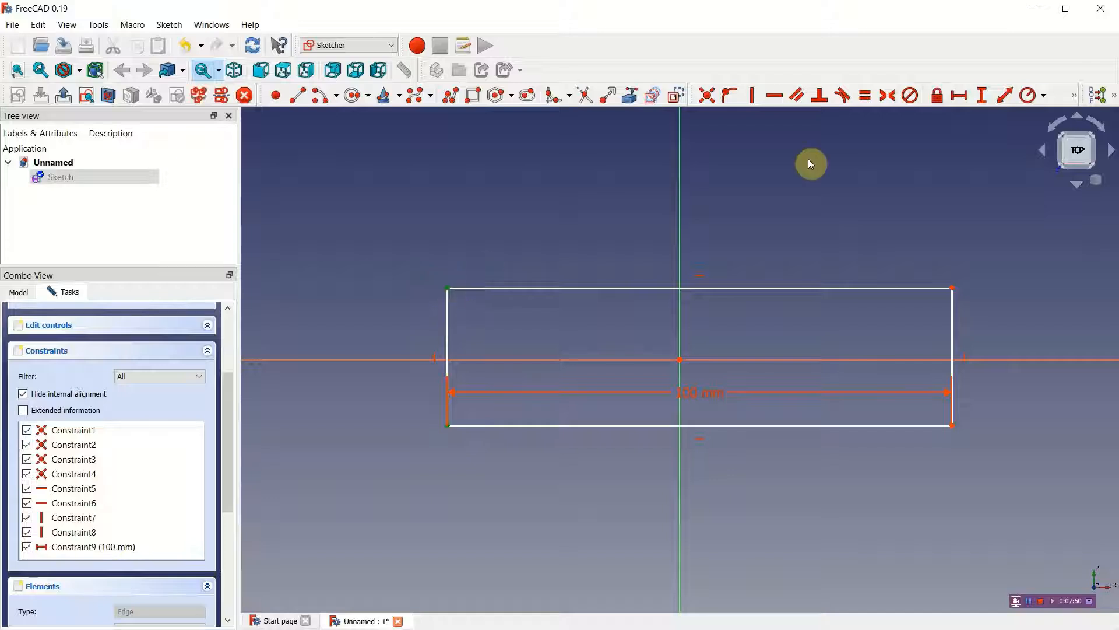
left_click(991, 96)
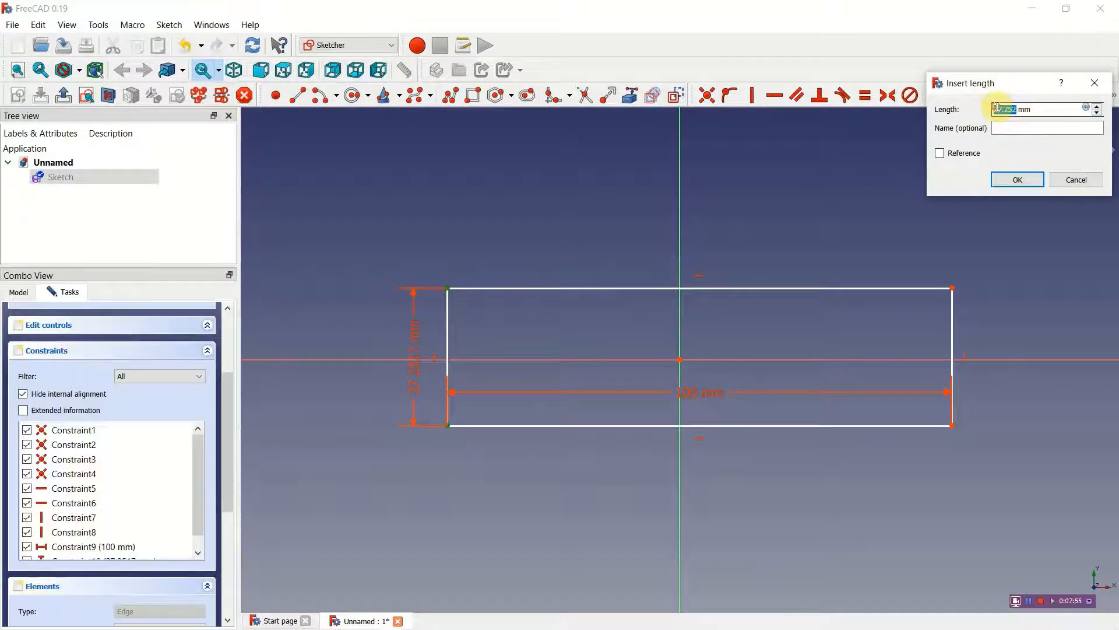
type("20")
key("Return")
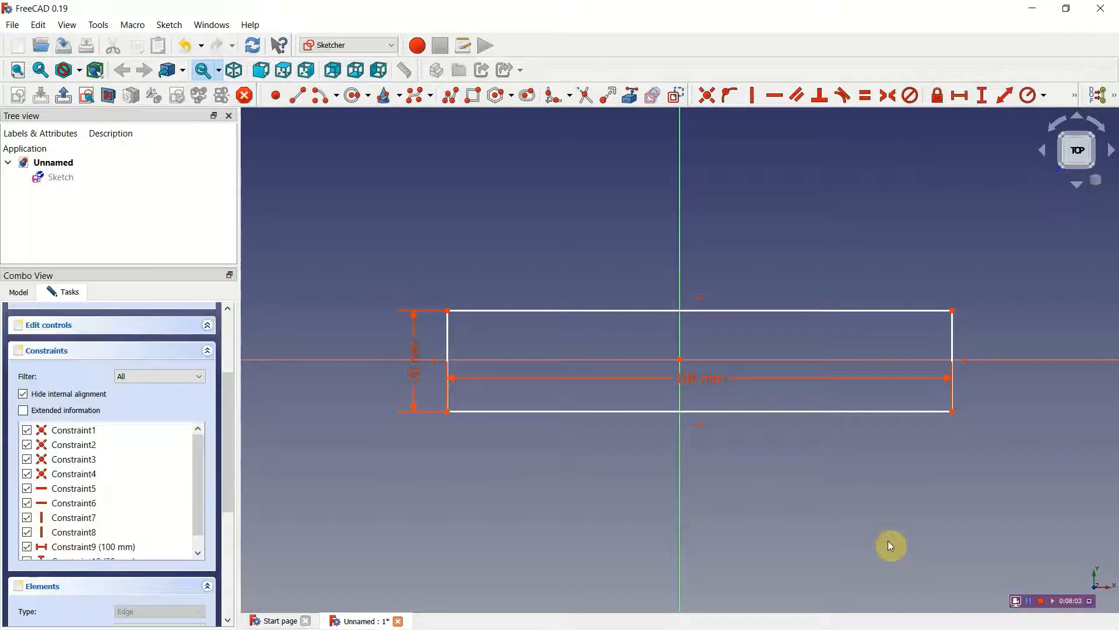
Step: Constrain the horizontal distance between the origin and the rectangle's lower-right corner to 50 mm
left_click(680, 360)
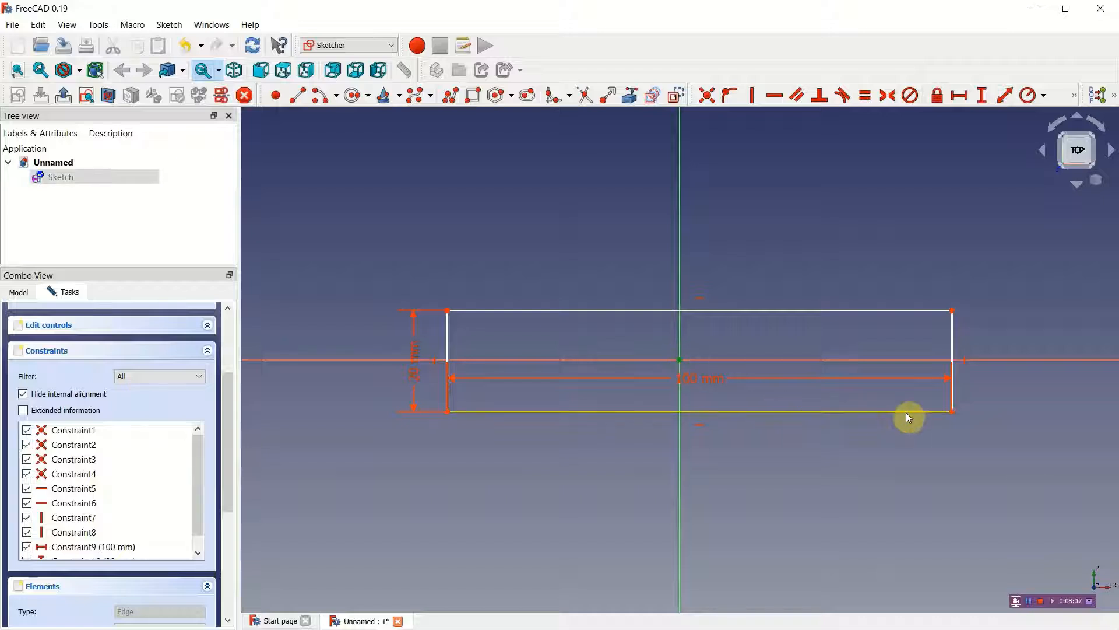
left_click(952, 411)
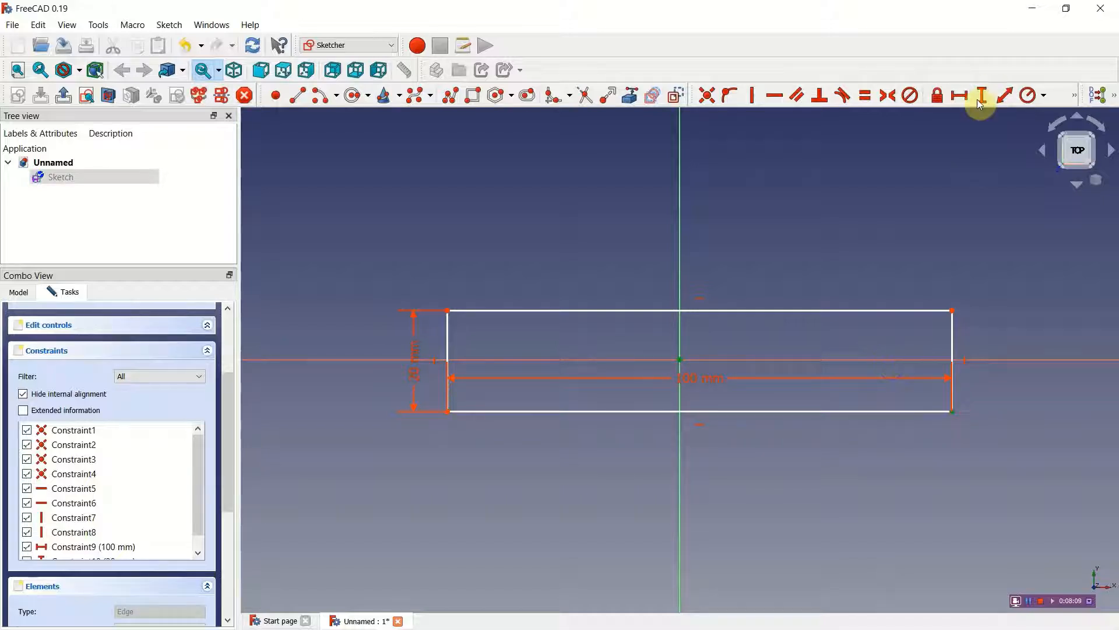
left_click(959, 96)
left_click(1017, 110)
left_click_drag(1017, 110, 994, 110)
type("50")
left_click(1006, 181)
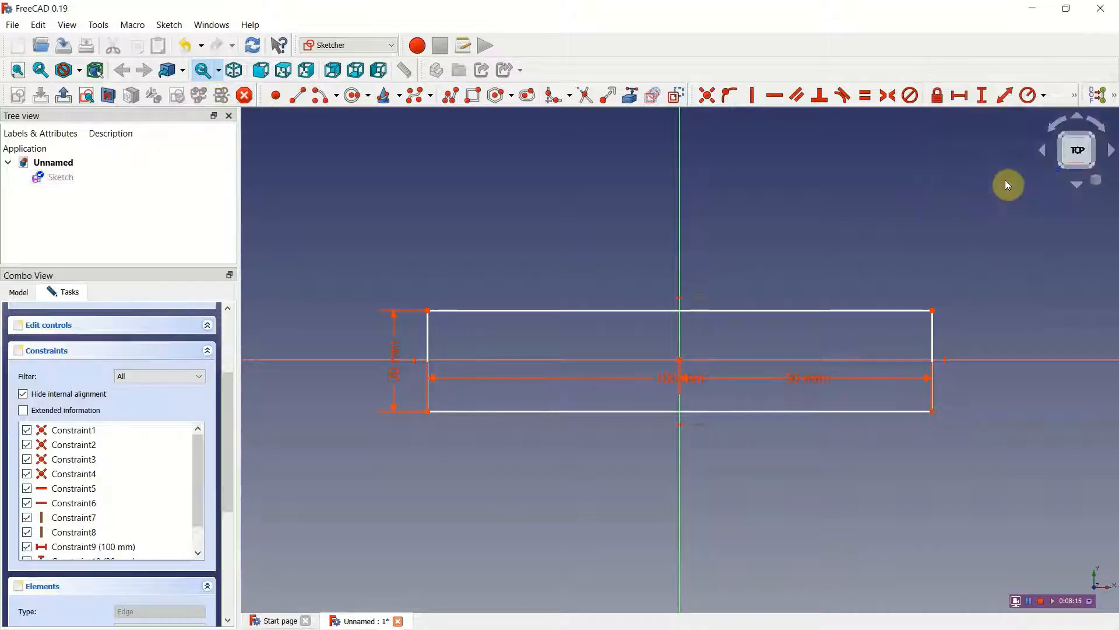
Step: Constrain the vertical distance between the origin and the rectangle's upper-right corner to 10 mm
left_click(679, 359)
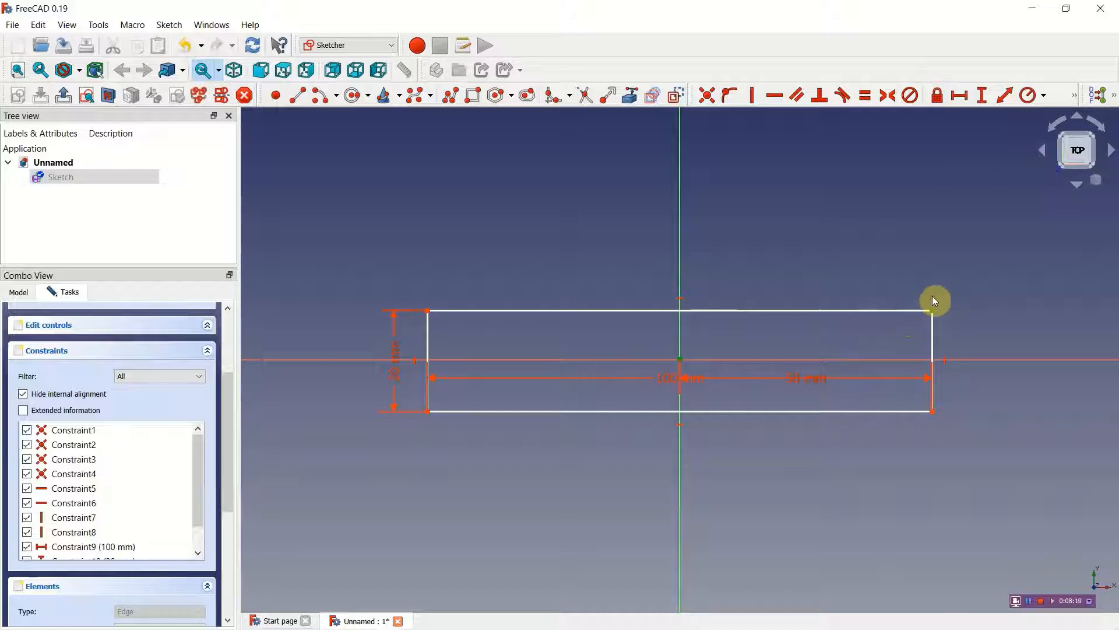
left_click(982, 103)
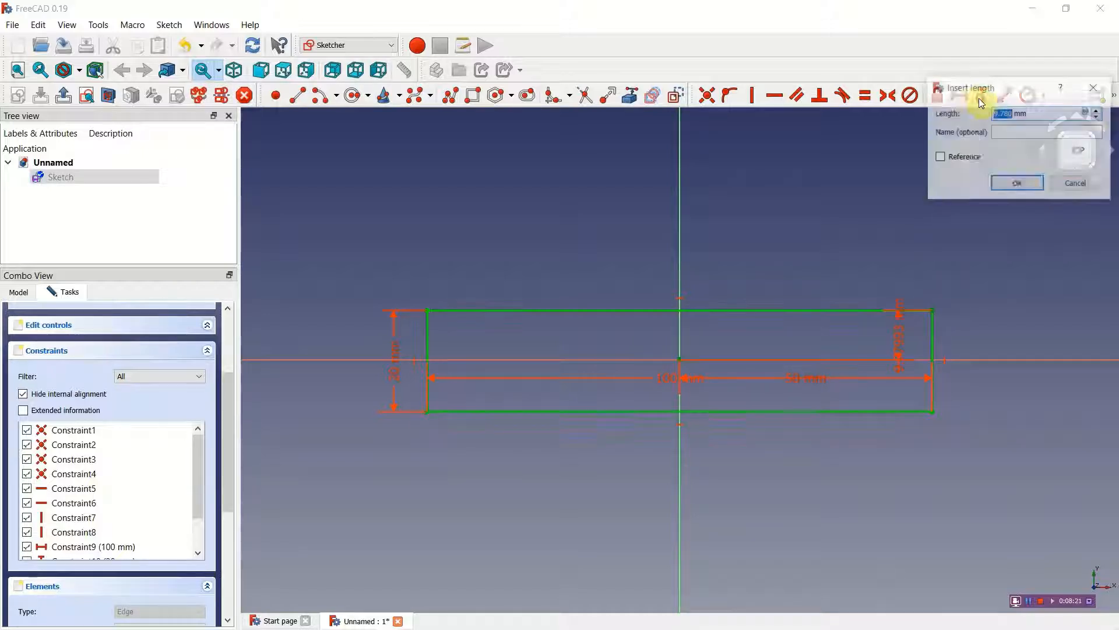
double_click(1012, 115)
type("10")
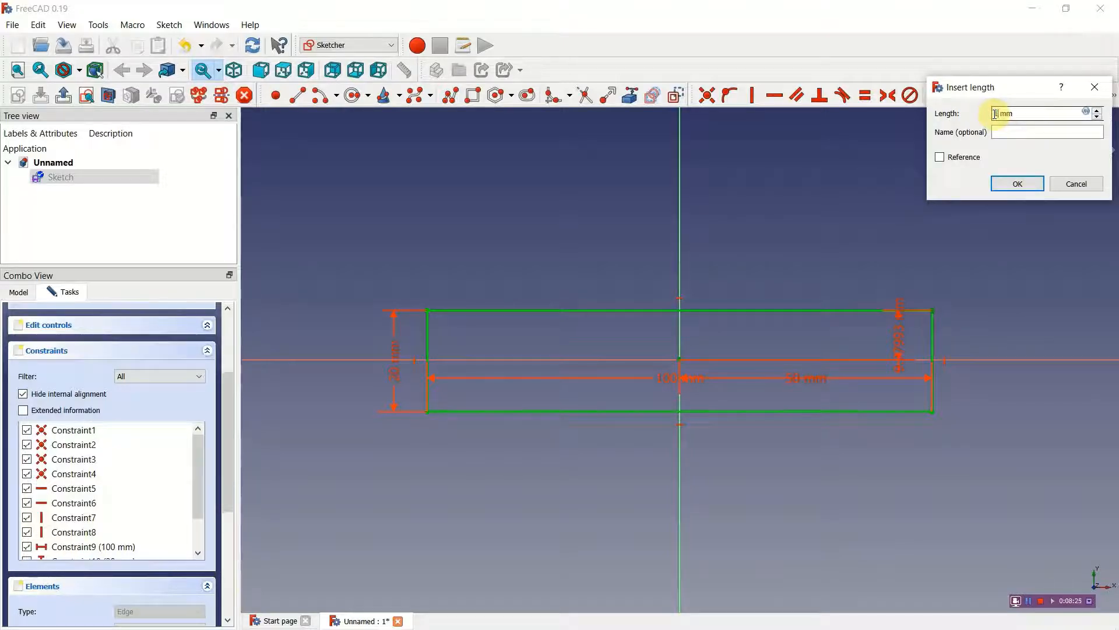
left_click(1023, 184)
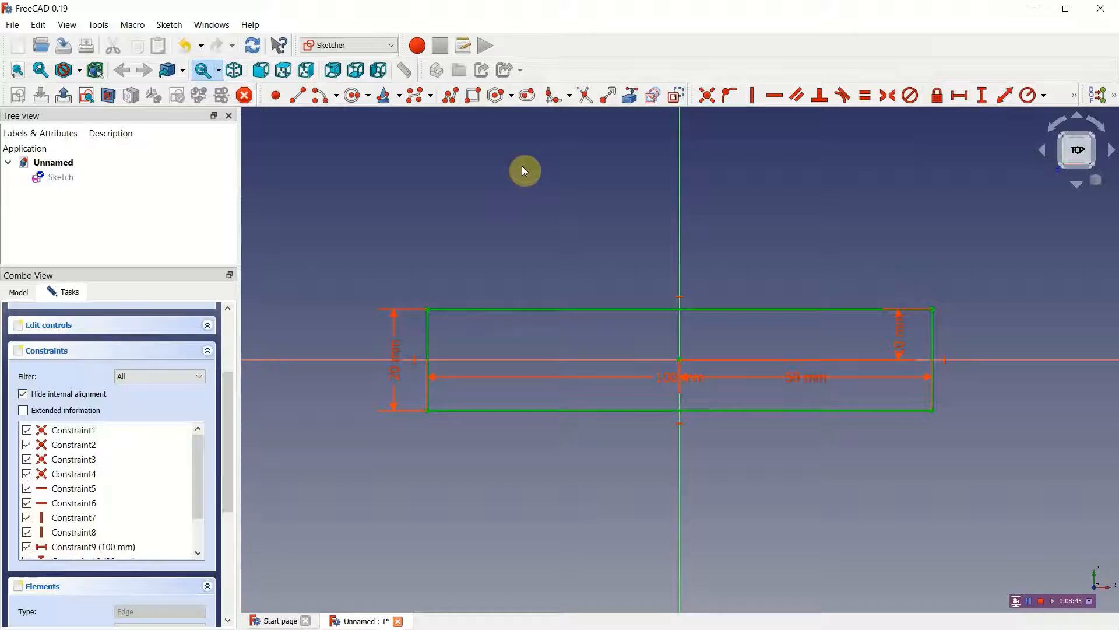
Step: Draw a vertical slot across the rectangle's lower edge and tilt it by moving its lower end to about (22.7, -19.3)
left_click(529, 98)
left_click(748, 396)
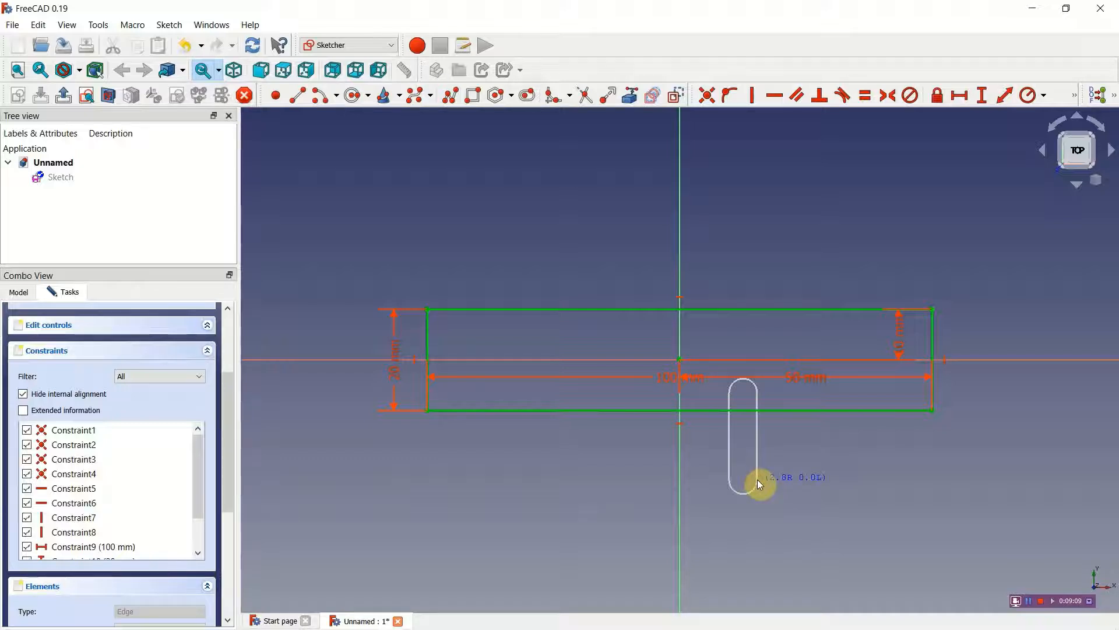
left_click(755, 479)
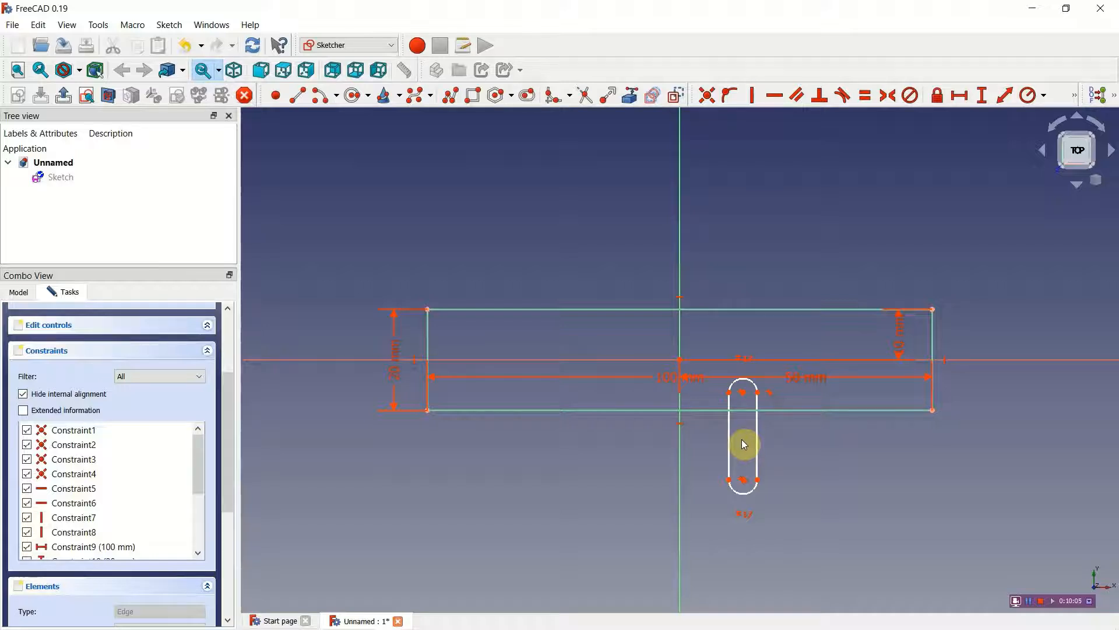
left_click_drag(747, 493, 796, 462)
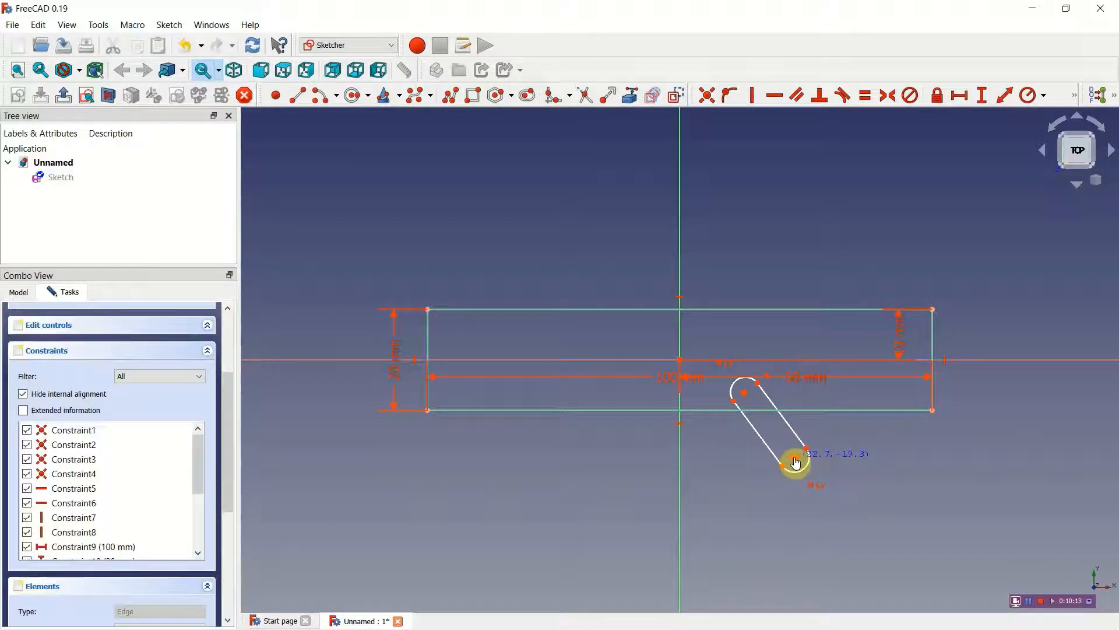
left_click(794, 464)
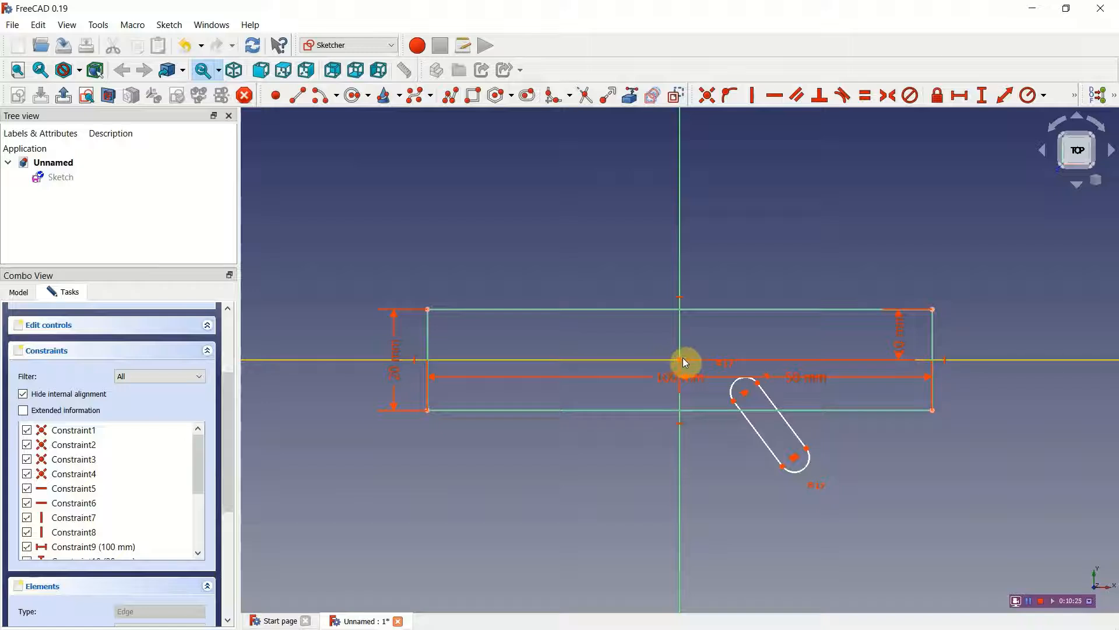
Step: Constrain the horizontal distance between the origin and the slot's upper arc centre to 10 mm
left_click(746, 393)
left_click(957, 97)
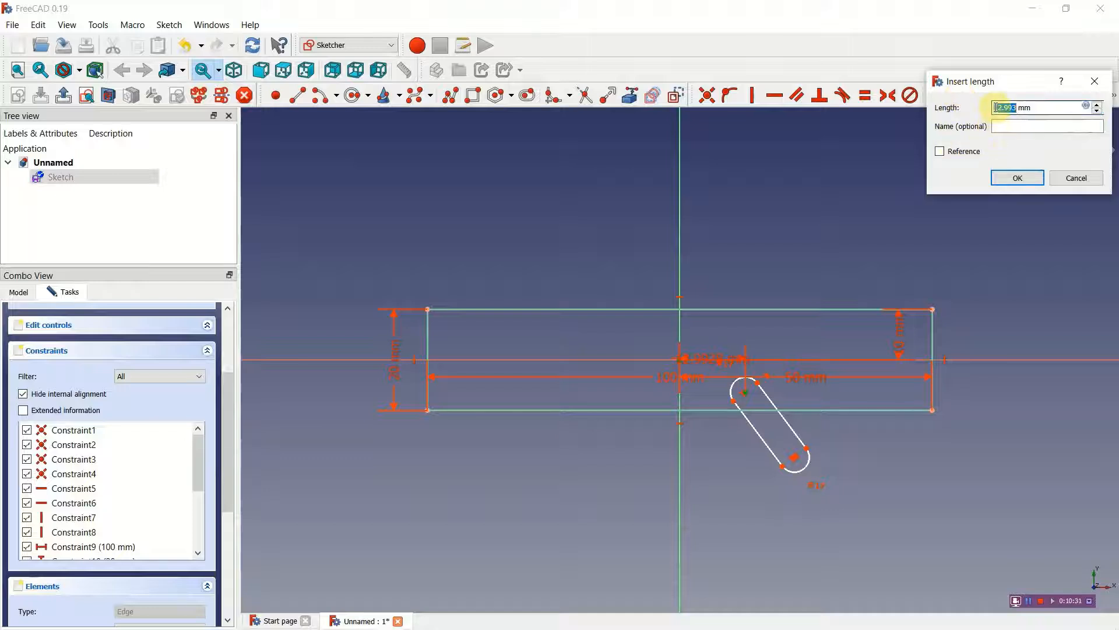
type("10")
left_click(1017, 178)
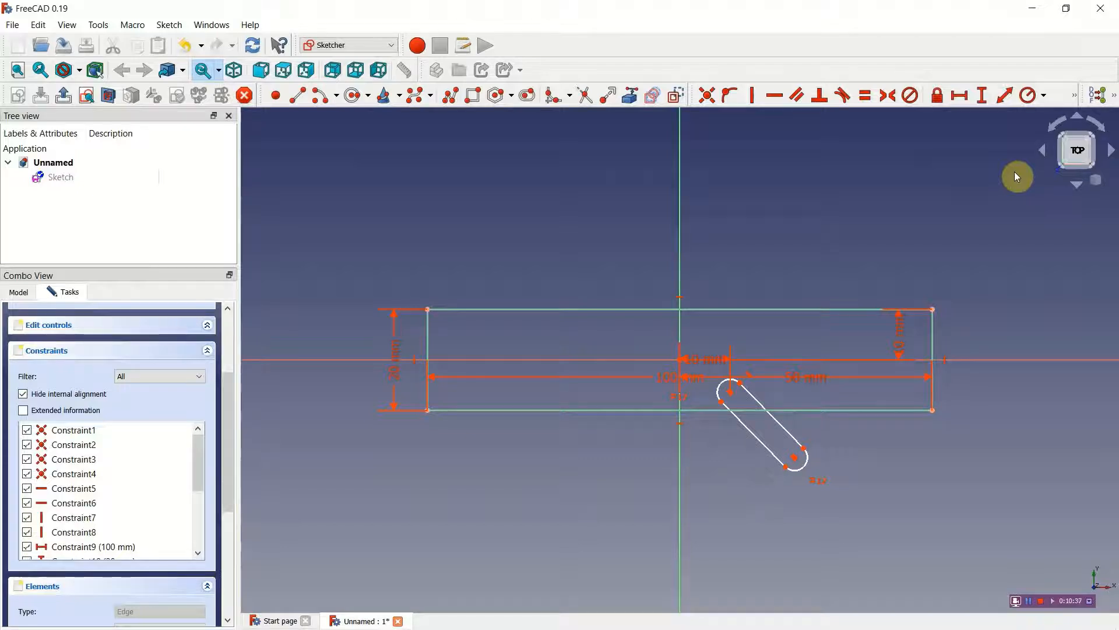
Step: Set the horizontal distance between the origin and the slot's upper arc centre to 5 mm
left_click(711, 365)
double_click(712, 365)
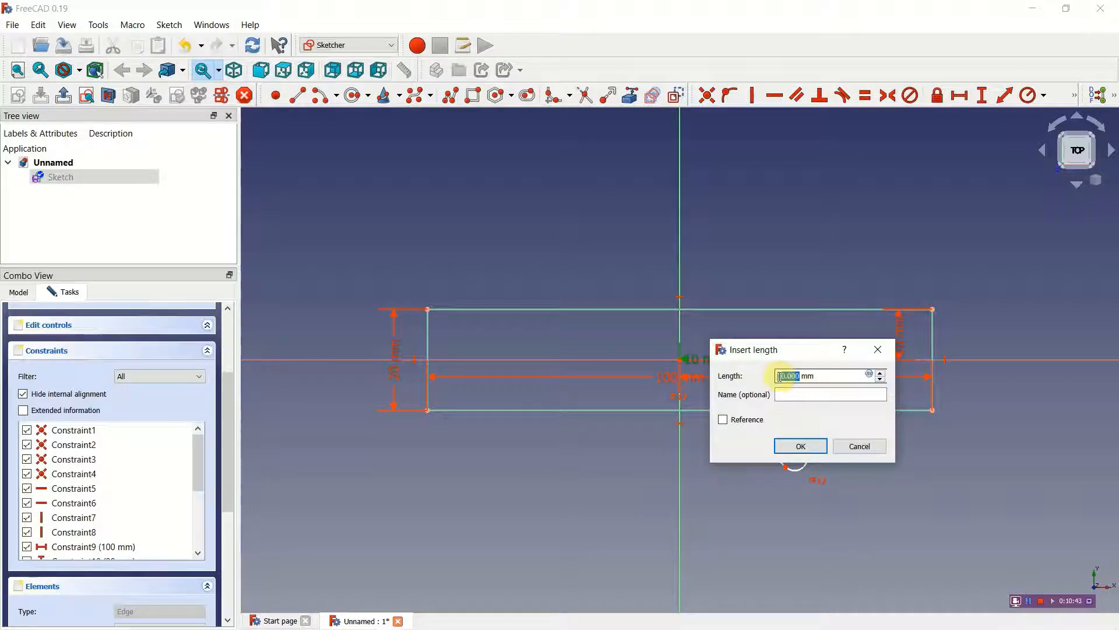
type("5")
key("Return")
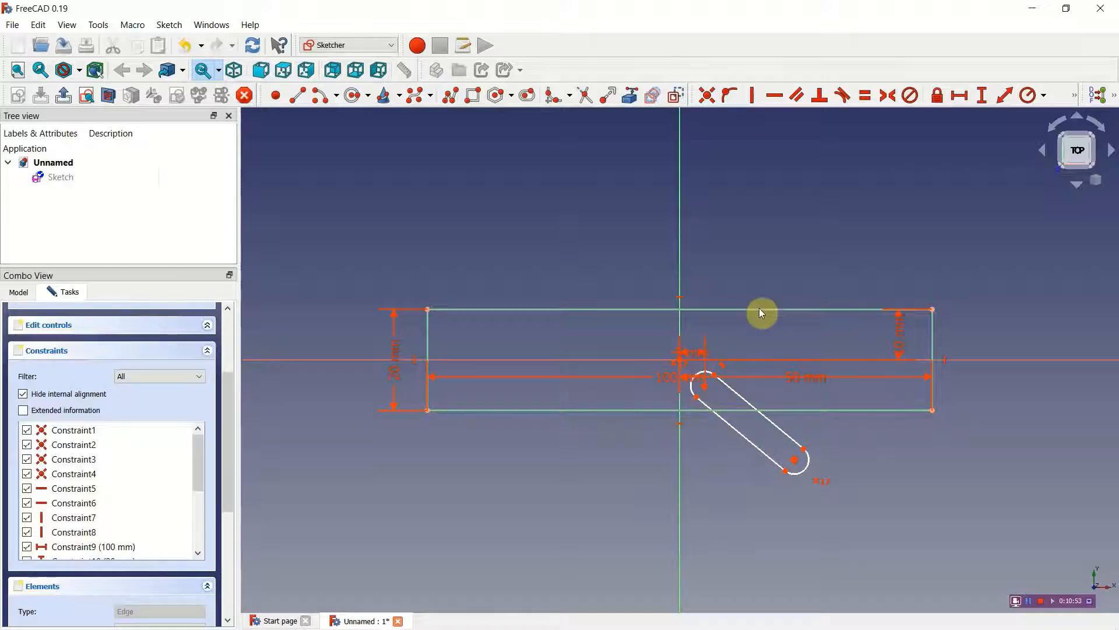
Step: Constrain the vertical distance between the origin and the slot's upper arc centre to about 2.5 mm
left_click(681, 359)
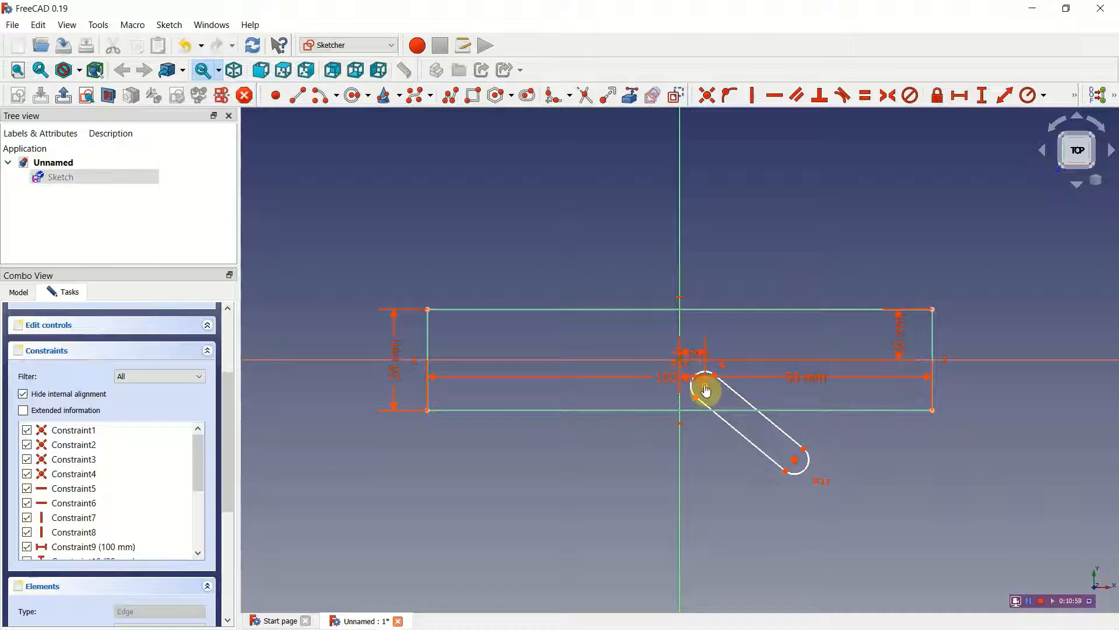
left_click(984, 96)
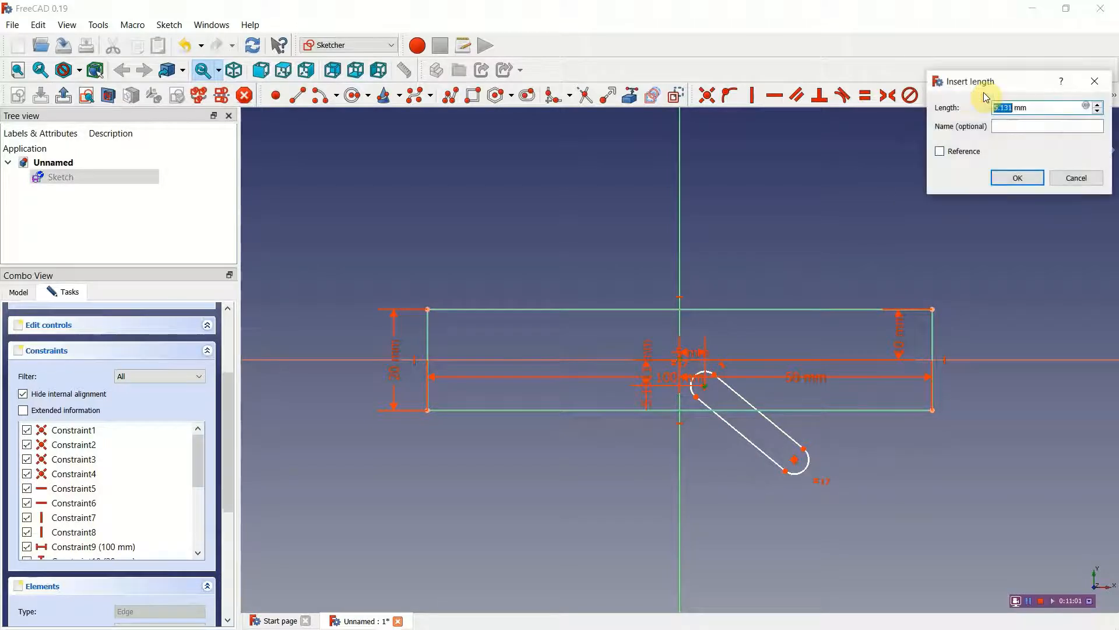
left_click_drag(1009, 108, 996, 107)
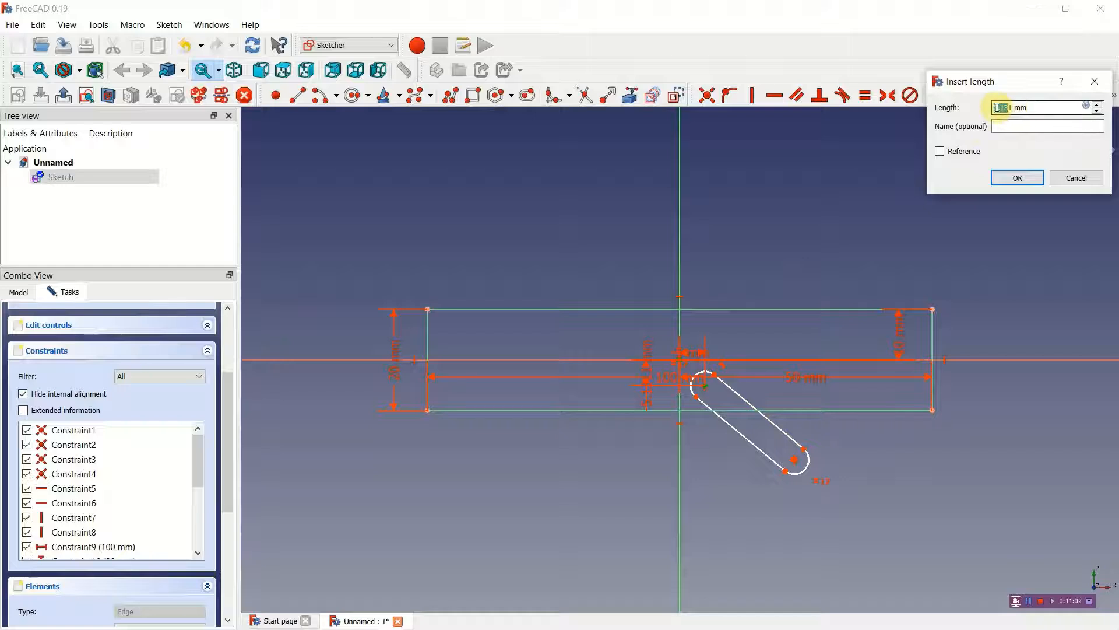
key("BackSpace")
type("1.5")
left_click(1006, 178)
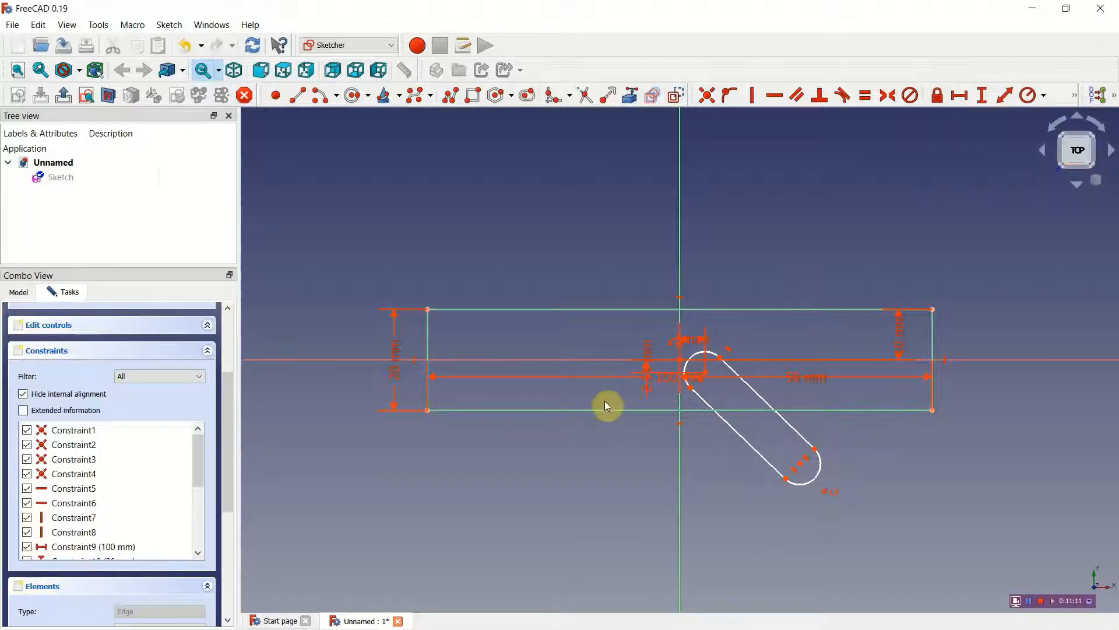
Step: Correct the value of the slot's vertical distance constraint to exactly 2.5 mm and recheck it
double_click(648, 389)
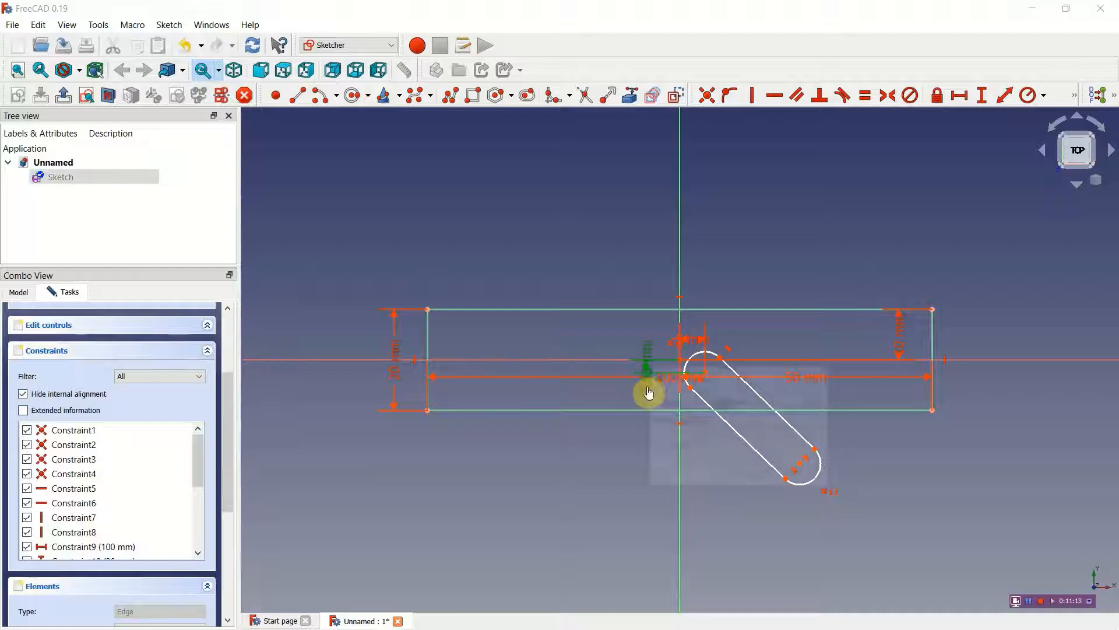
left_click(734, 402)
key("BackSpace")
key("BackSpace")
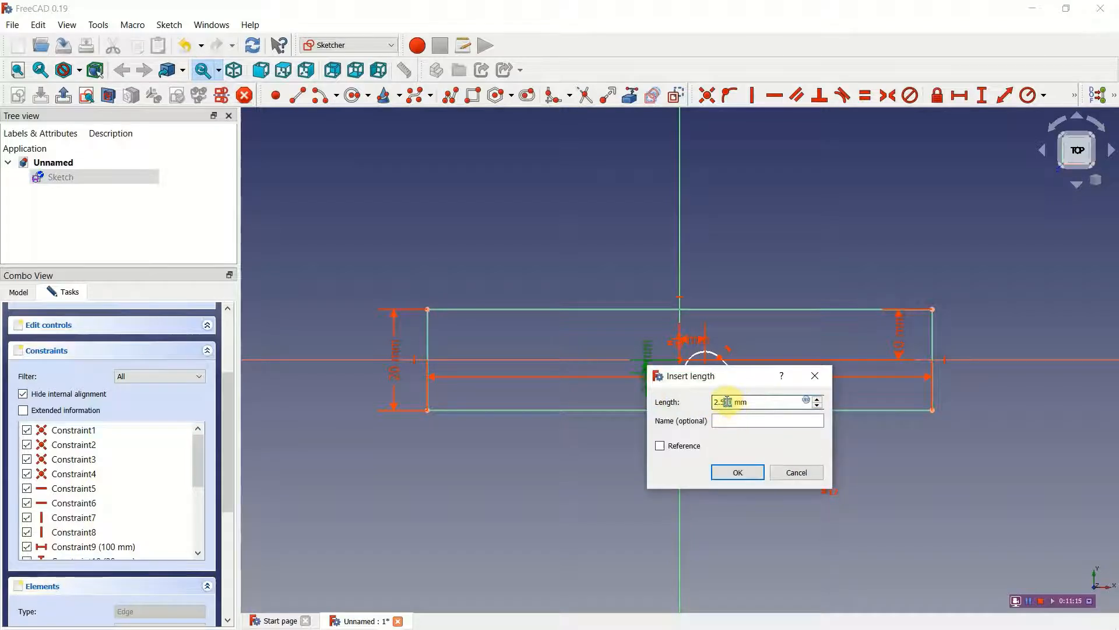
left_click(736, 473)
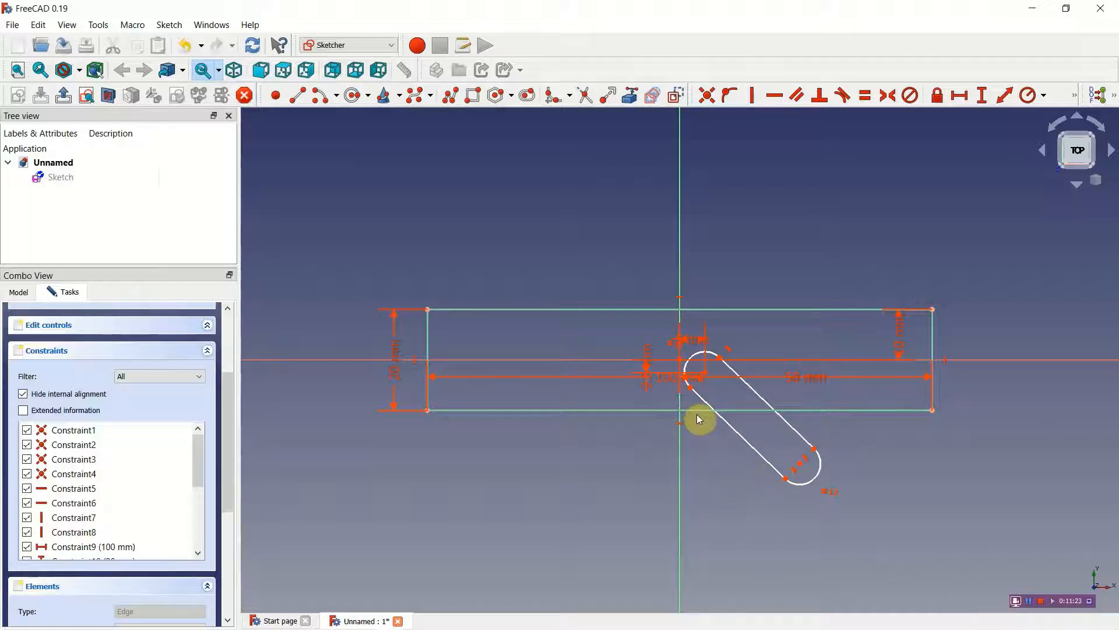
double_click(651, 358)
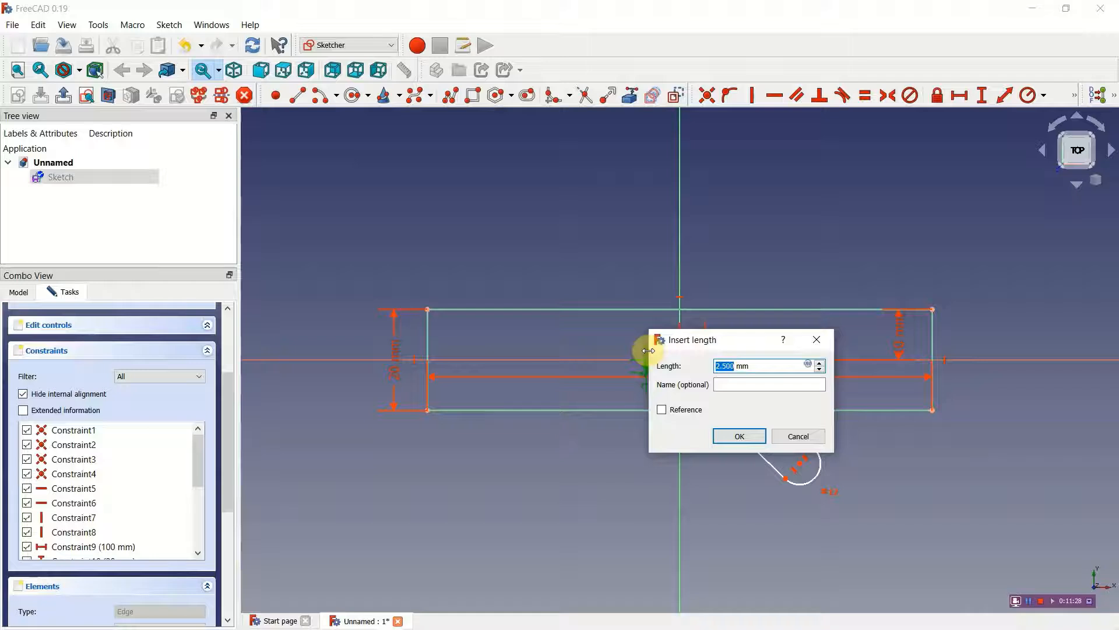
left_click(733, 438)
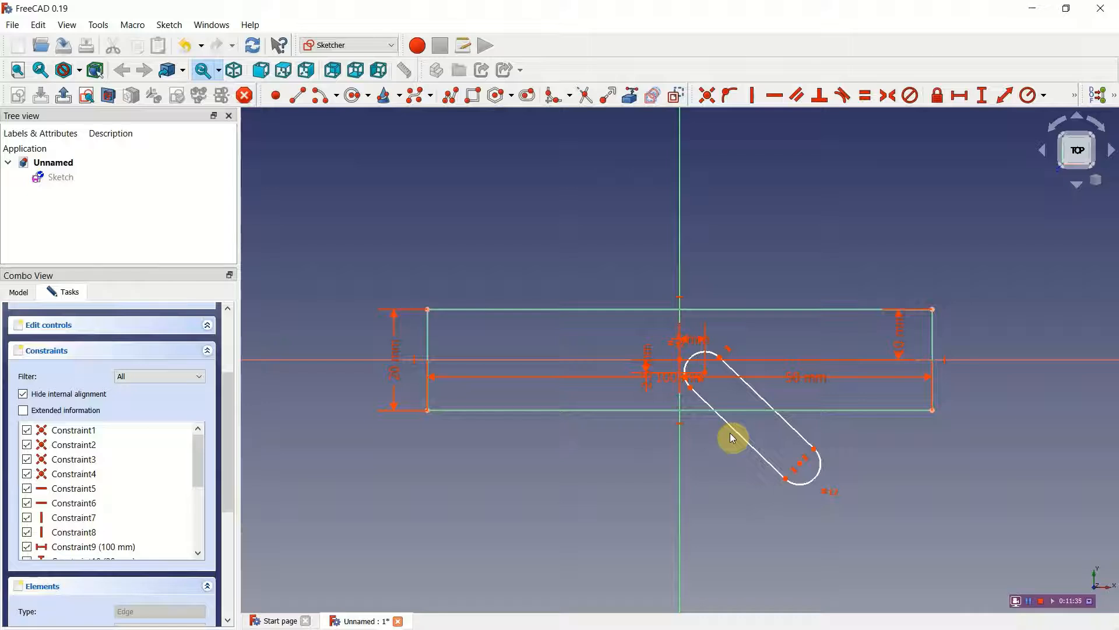
Step: Delete the slot's vertical distance constraint and recreate it at 2.5 mm between the origin and the upper arc centre
left_click(649, 360)
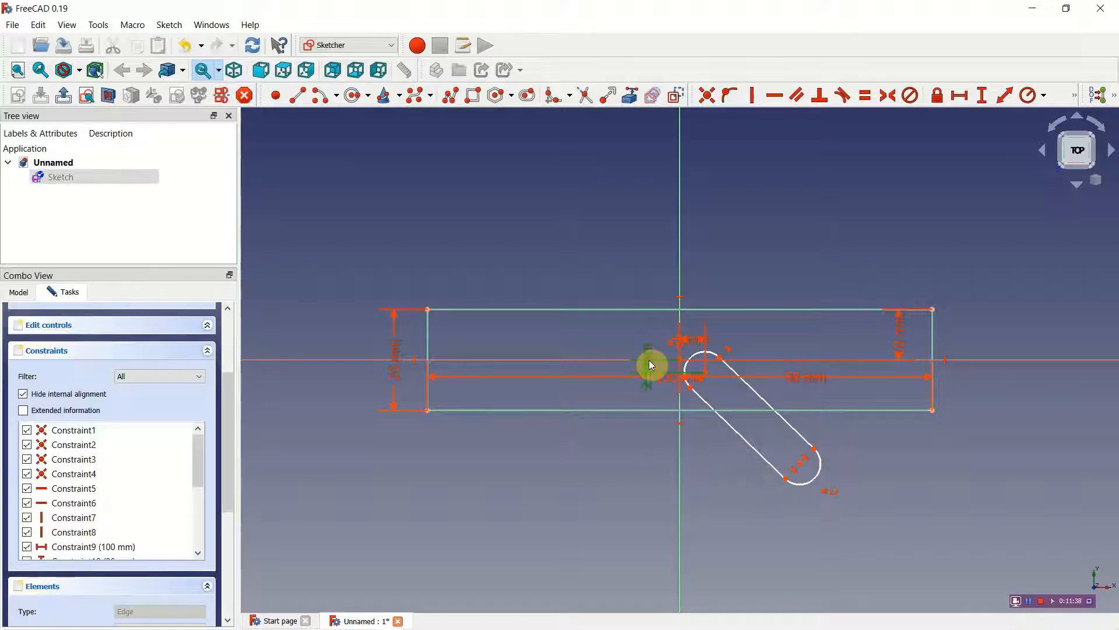
key("Delete")
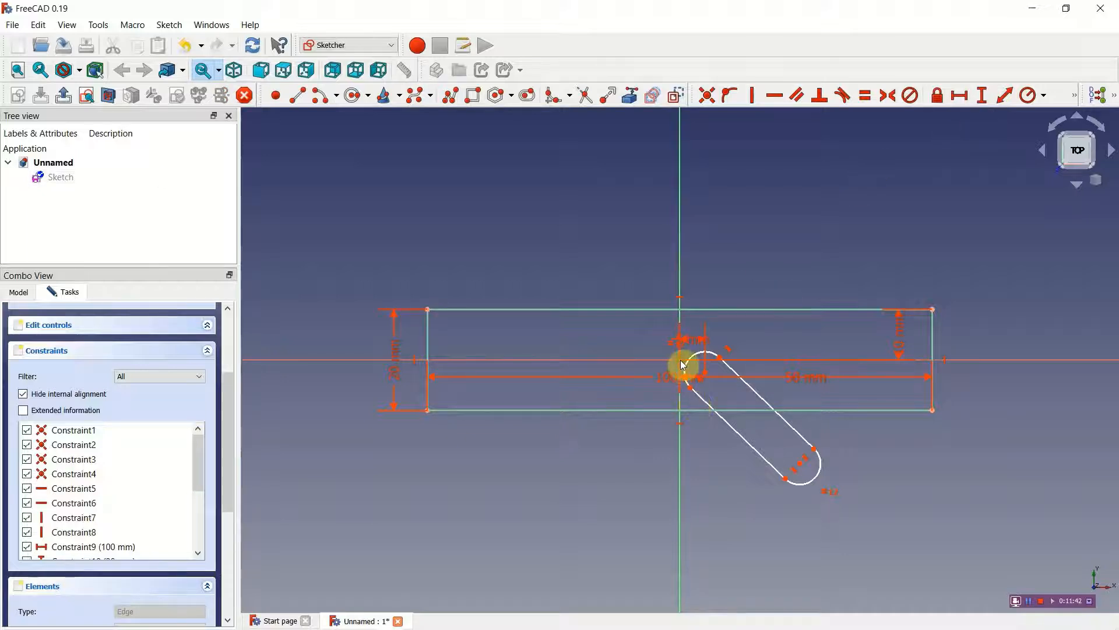
left_click(706, 380)
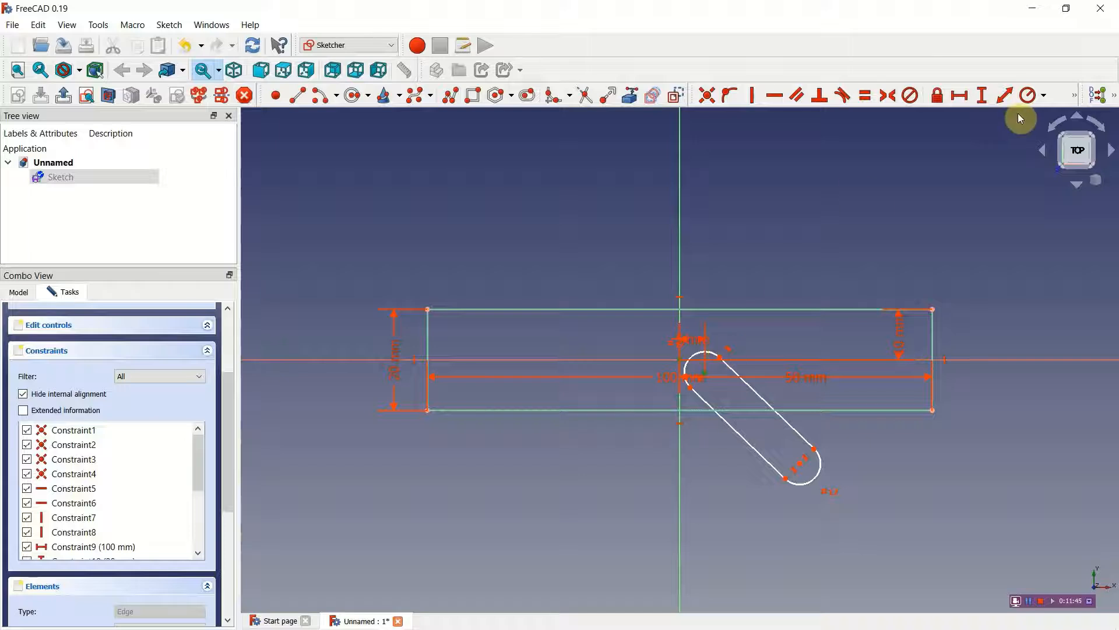
left_click(981, 98)
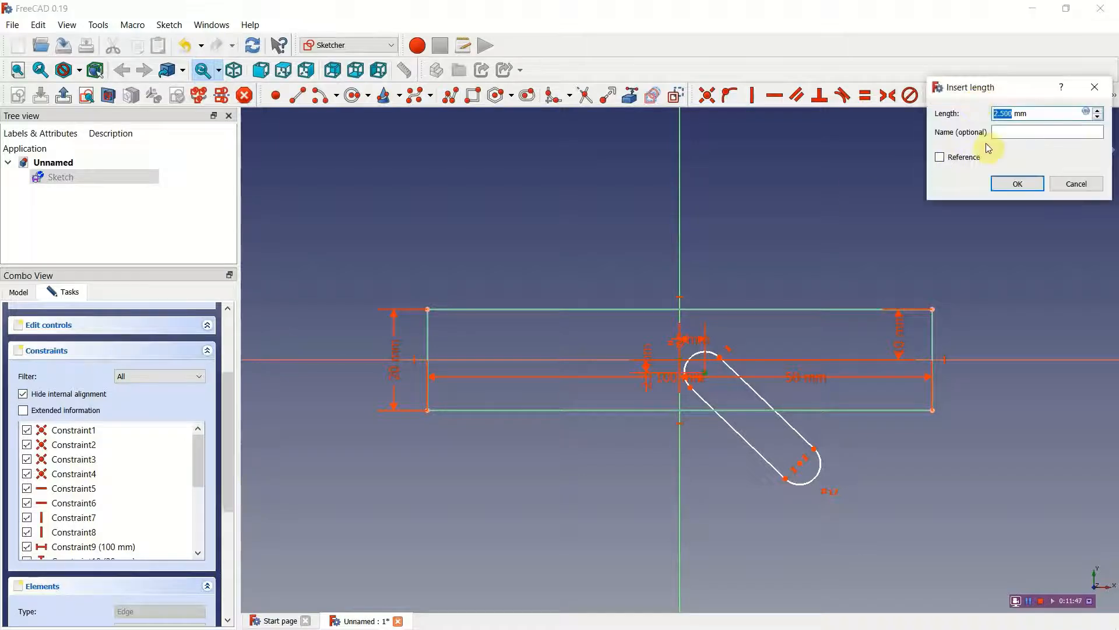
left_click(1018, 186)
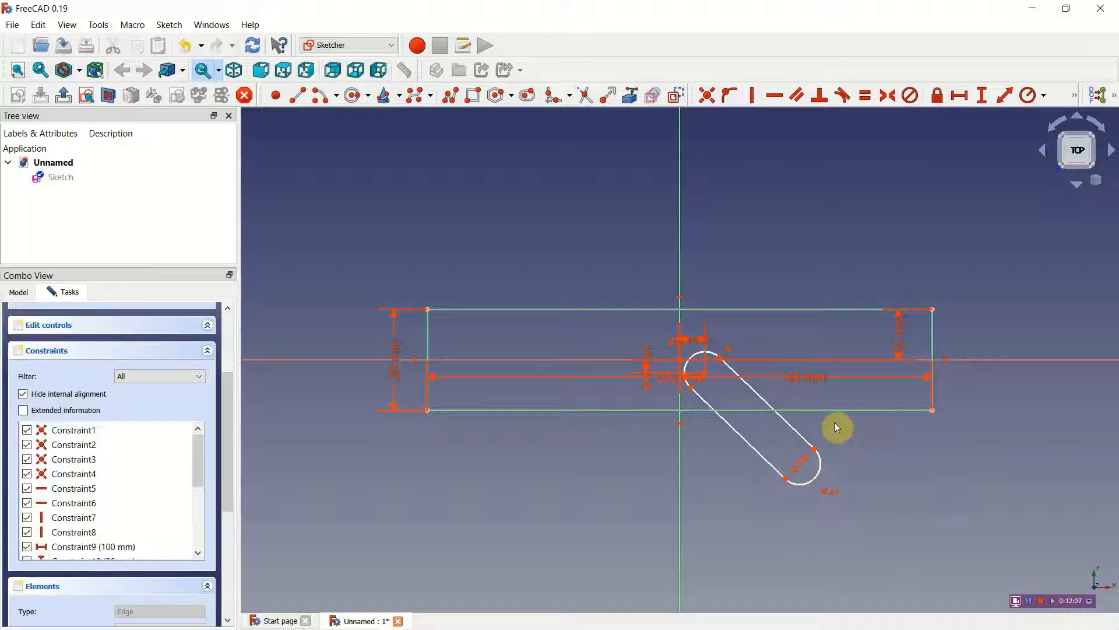
Step: Constrain the distance between the two endpoints of the slot's lower arc to 5 mm
left_click(791, 476)
left_click(814, 449)
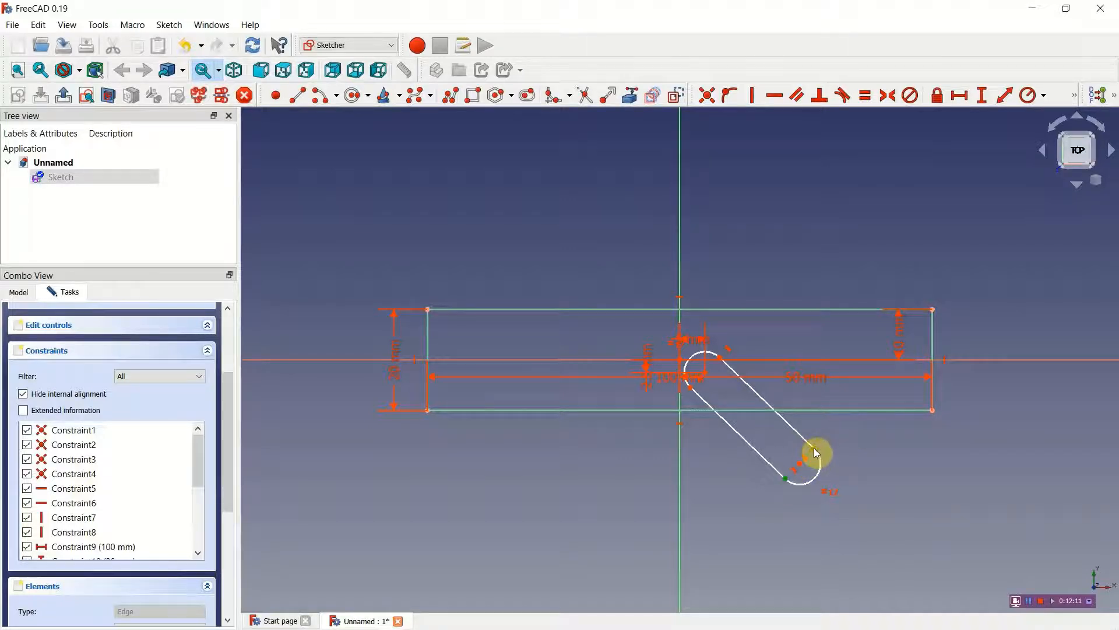
left_click(1005, 96)
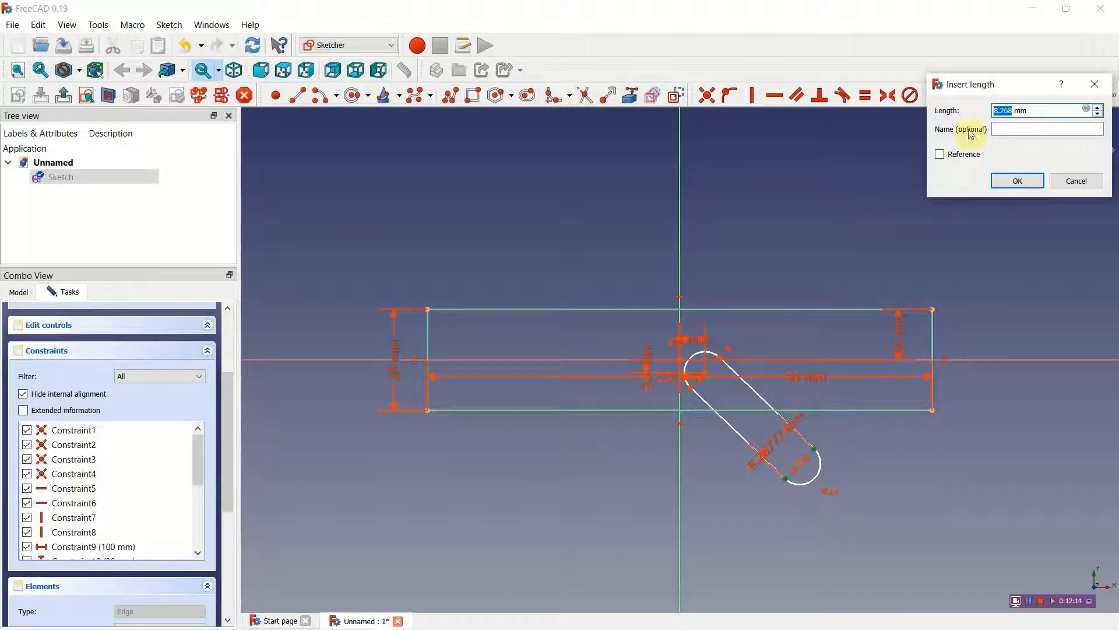
right_click(996, 111)
left_click(996, 111)
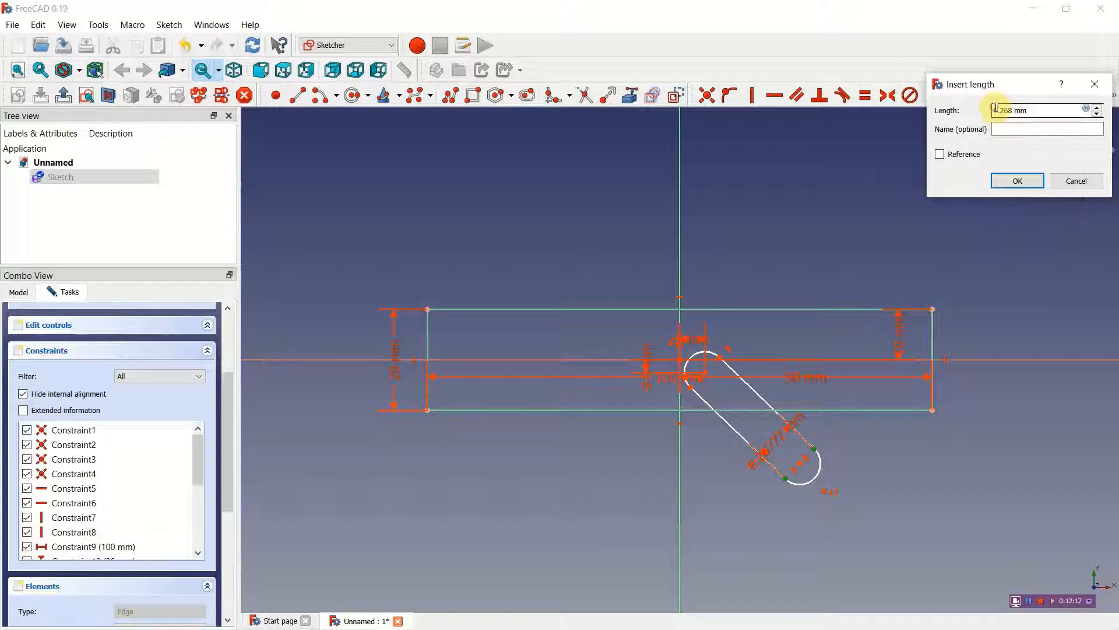
left_click_drag(1012, 110, 995, 109)
type("5")
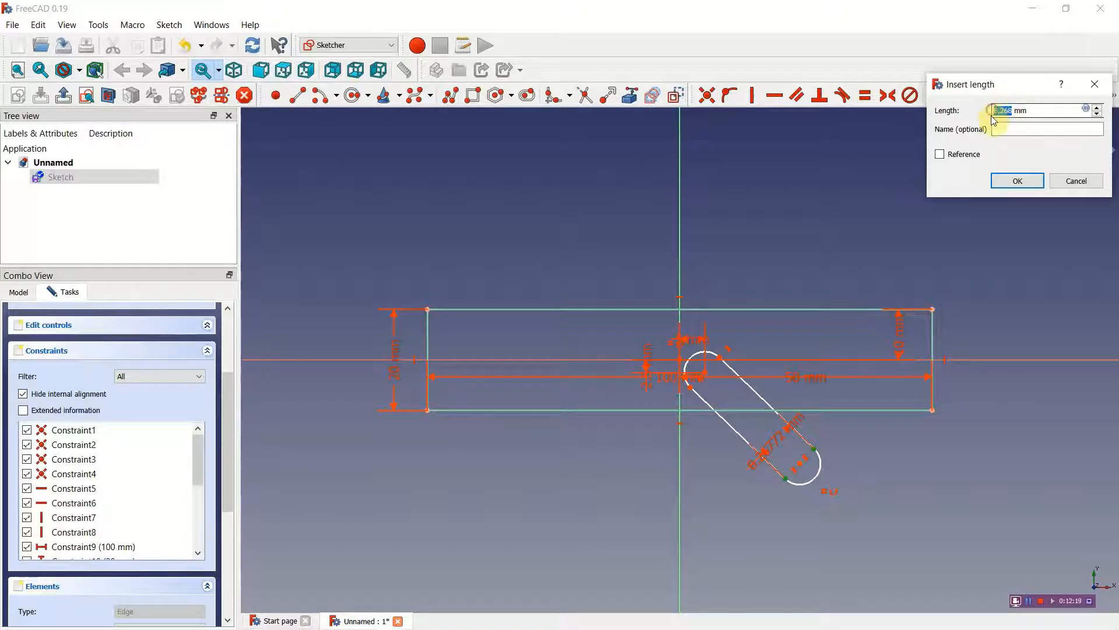
left_click(1017, 181)
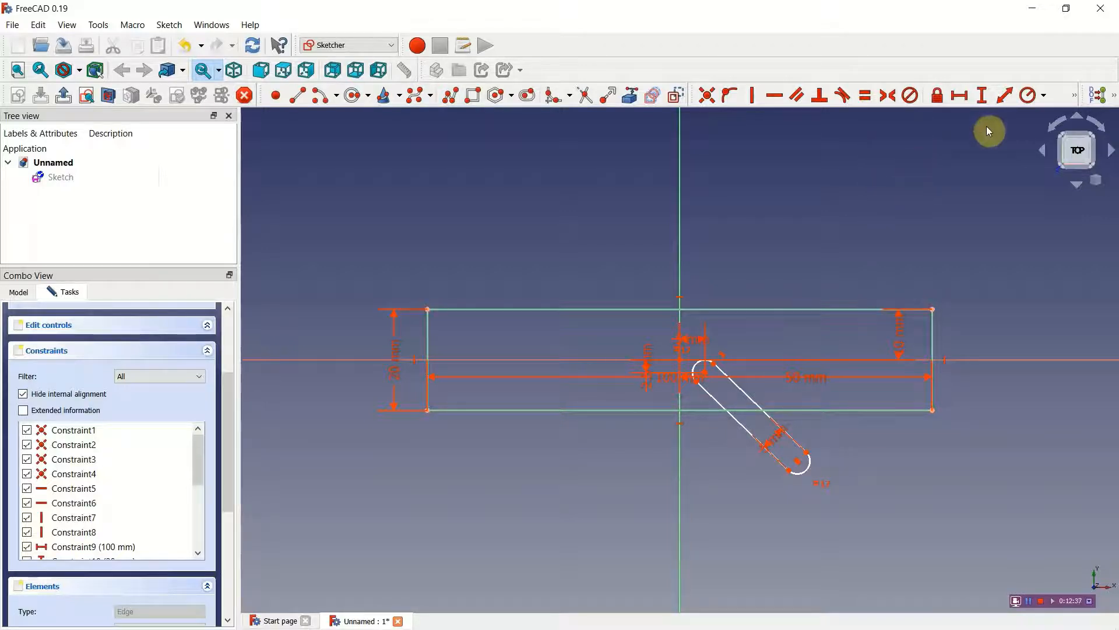
Step: Add a 145° angle constraint between the rectangle's bottom edge and the slot's lower straight side
left_click(1074, 95)
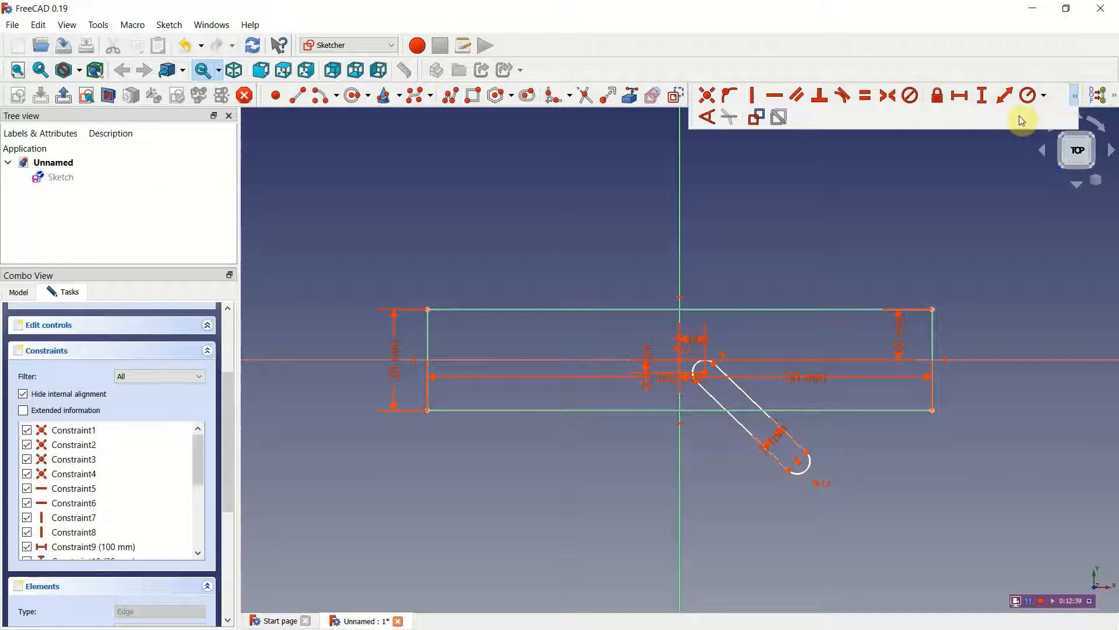
left_click(711, 118)
left_click(696, 410)
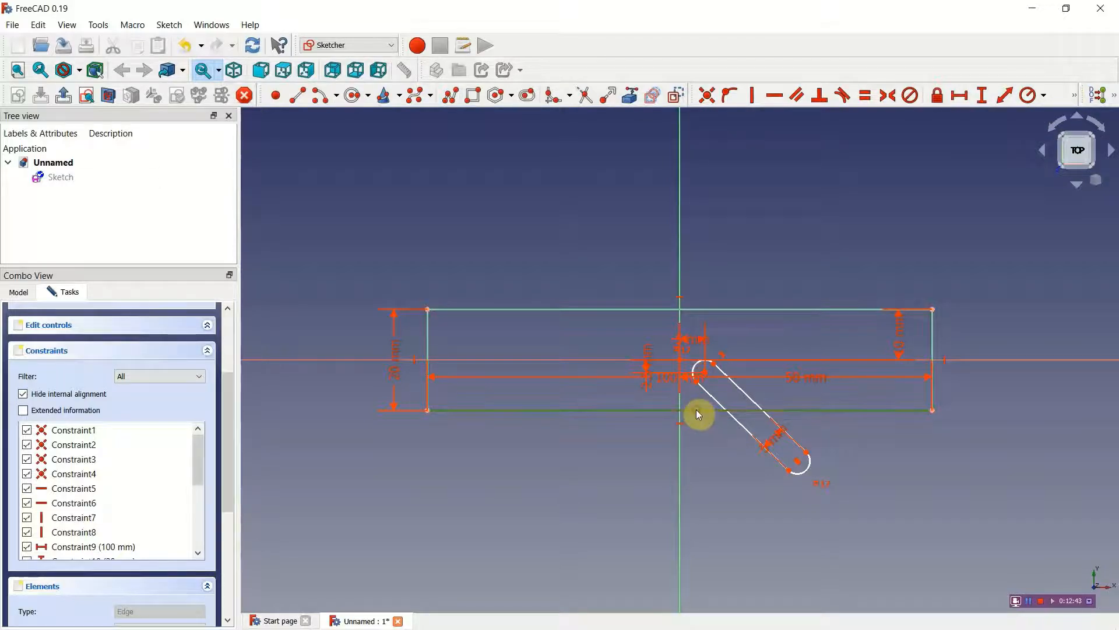
left_click(705, 395)
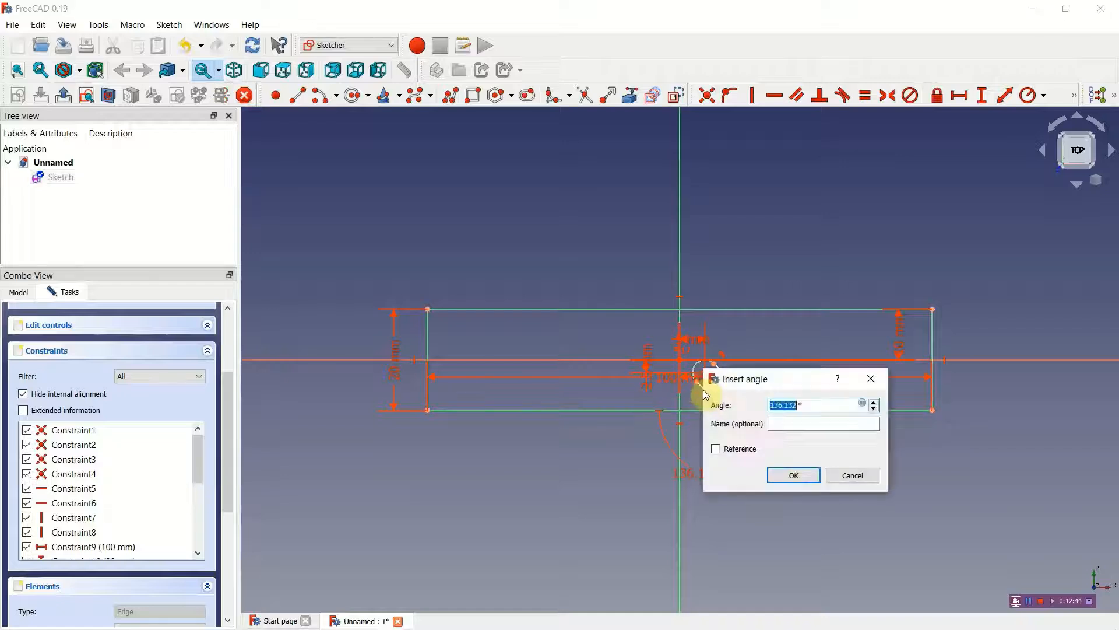
left_click(798, 406)
left_click_drag(798, 406, 757, 404)
type("145")
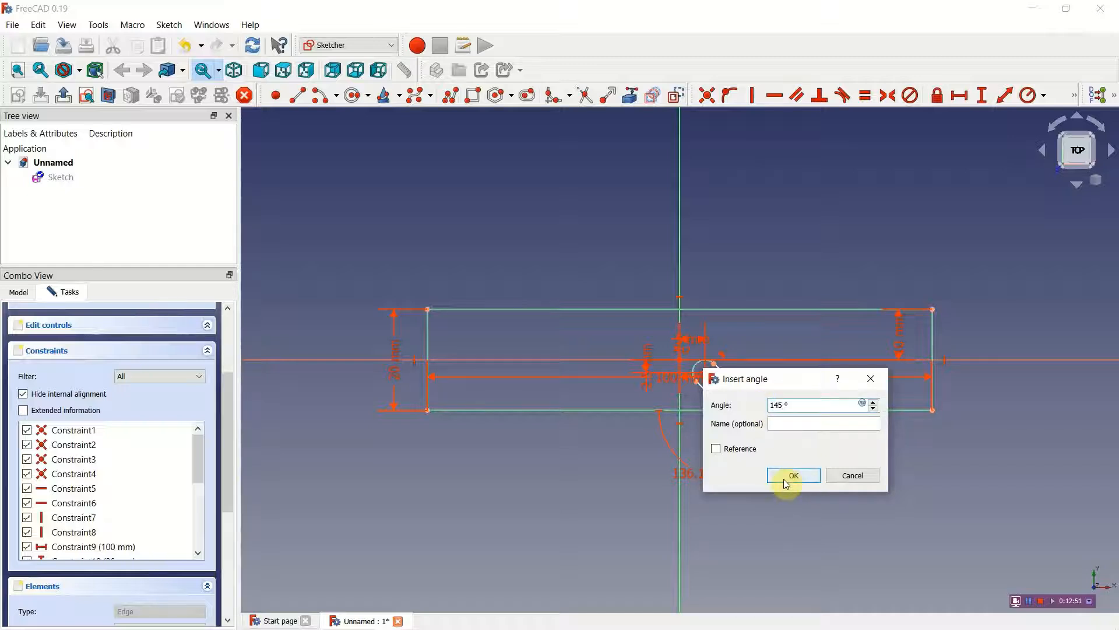
left_click(784, 479)
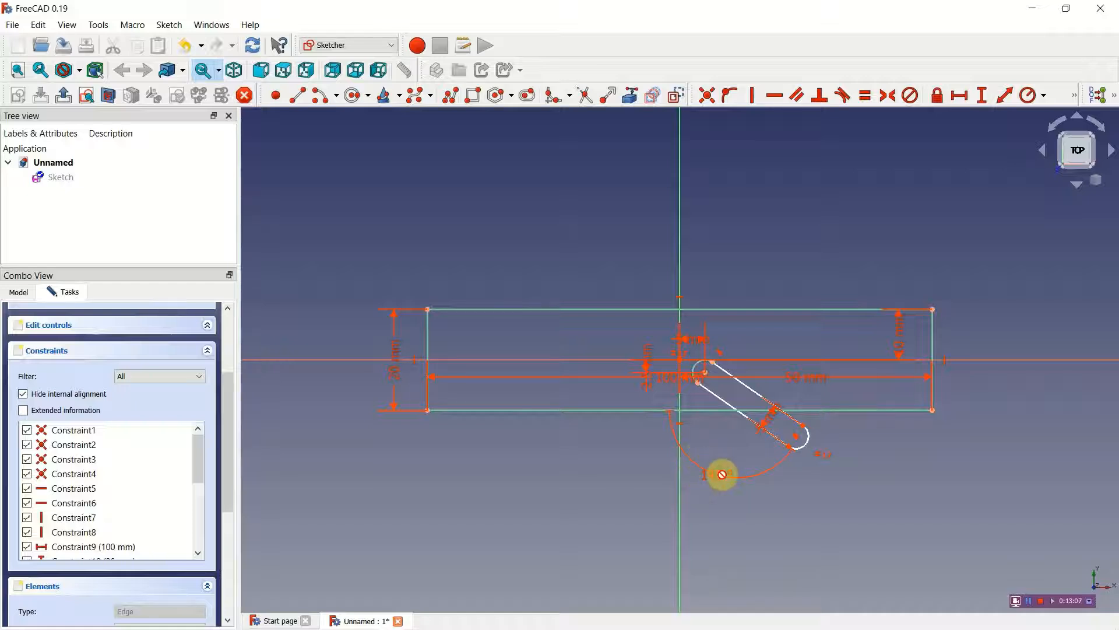
Step: Set the angle between the slot's lower side and the rectangle's bottom edge to 135°
left_click(715, 481)
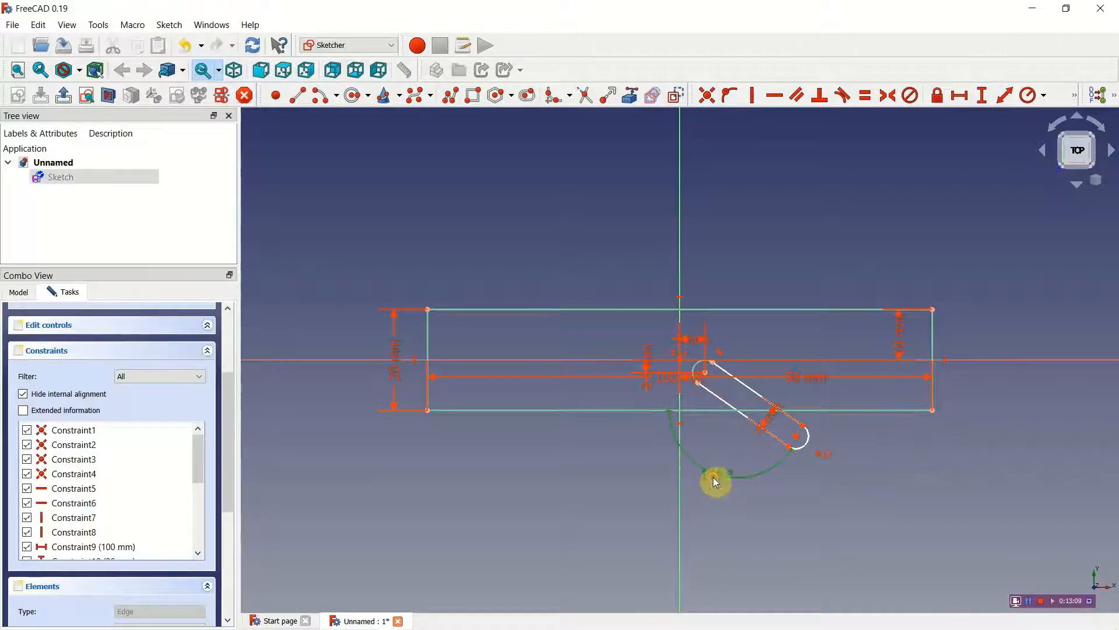
double_click(712, 477)
left_click_drag(788, 494, 780, 493)
type("135")
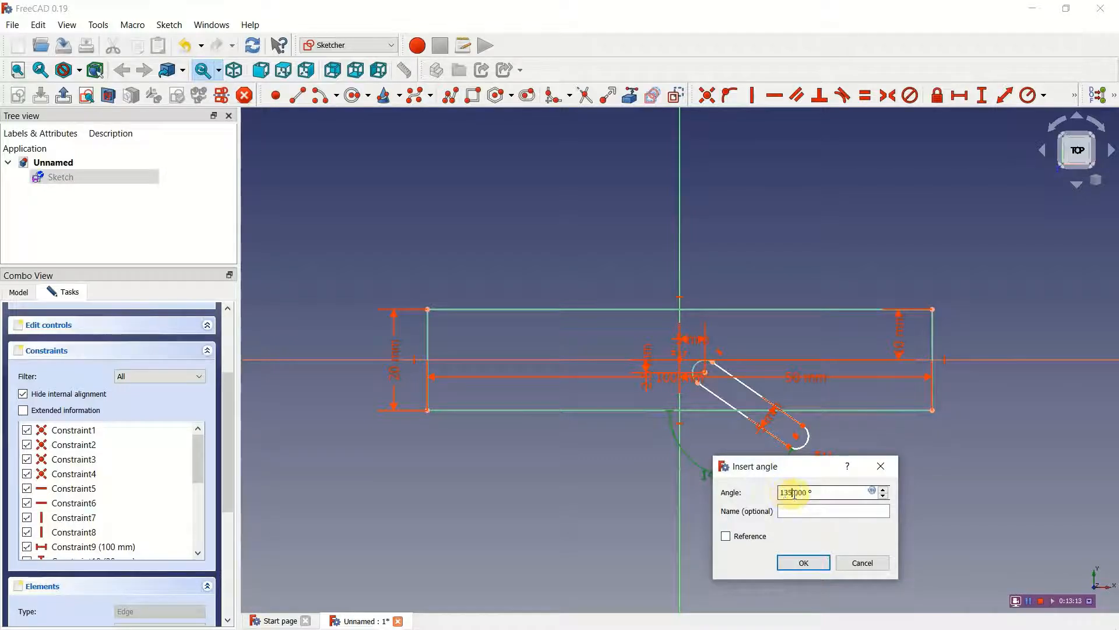
left_click(807, 562)
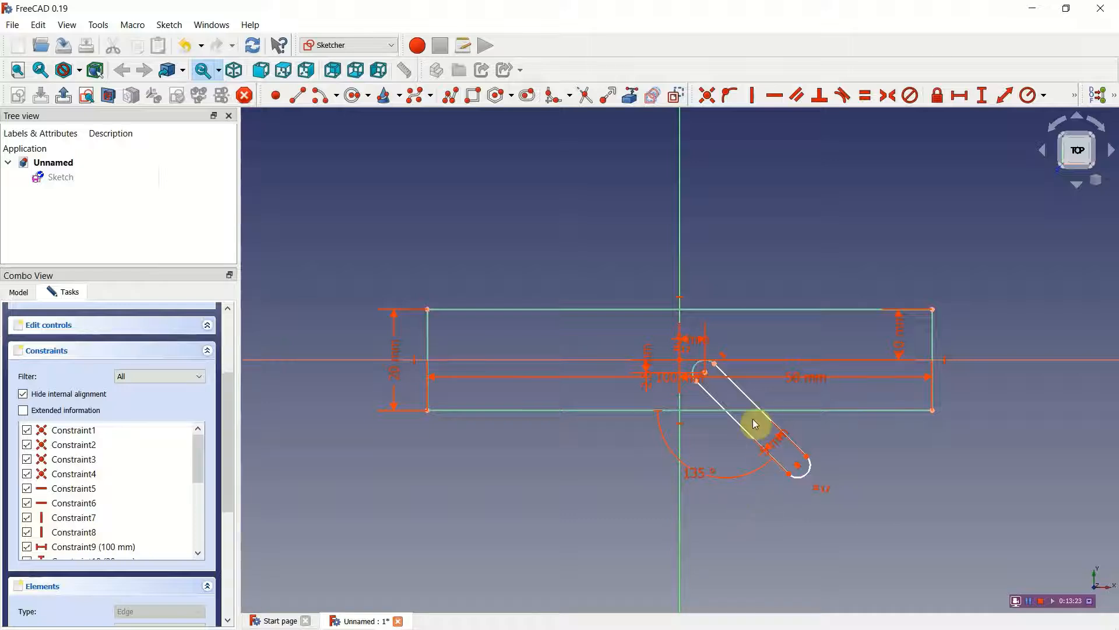
Step: Try to add a 45° angle constraint between the slot's upper straight side and the rectangle's bottom edge
left_click(748, 396)
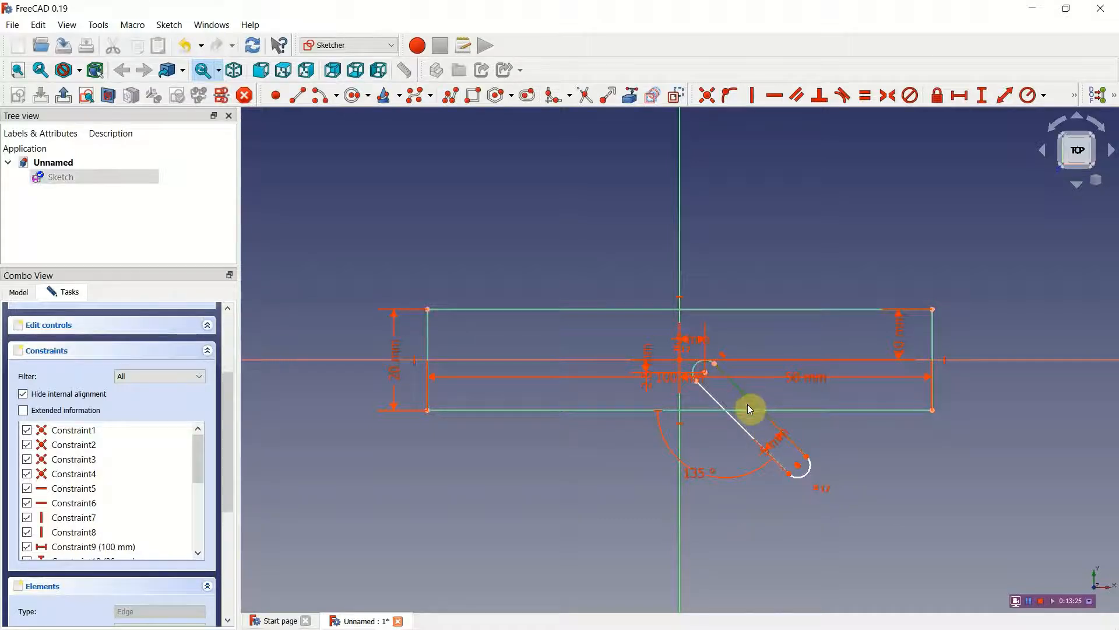
left_click(749, 413)
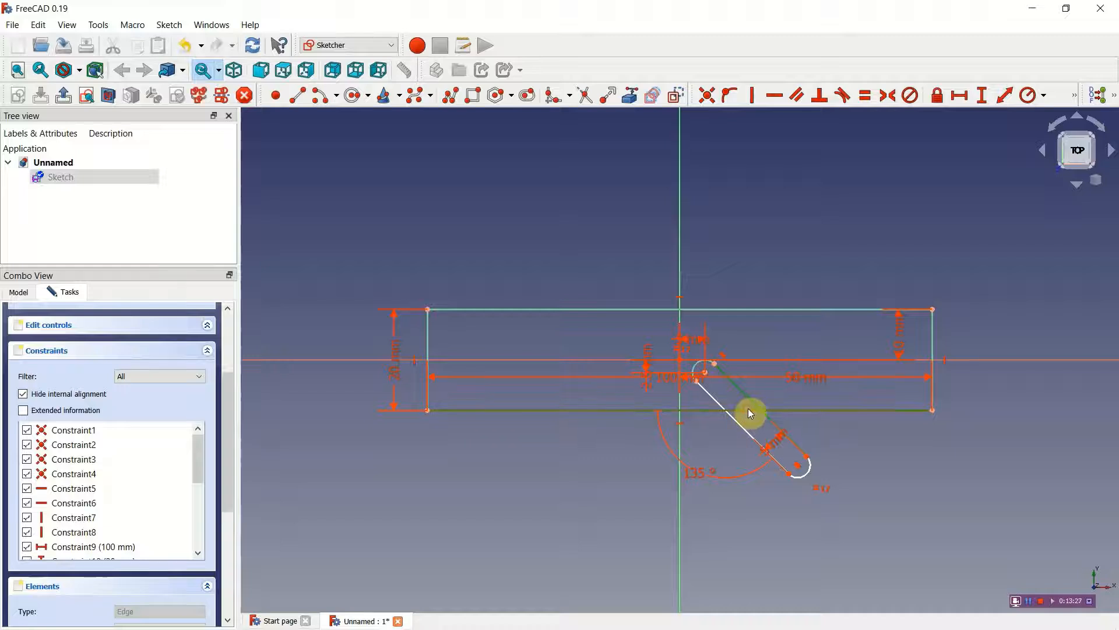
left_click(1074, 95)
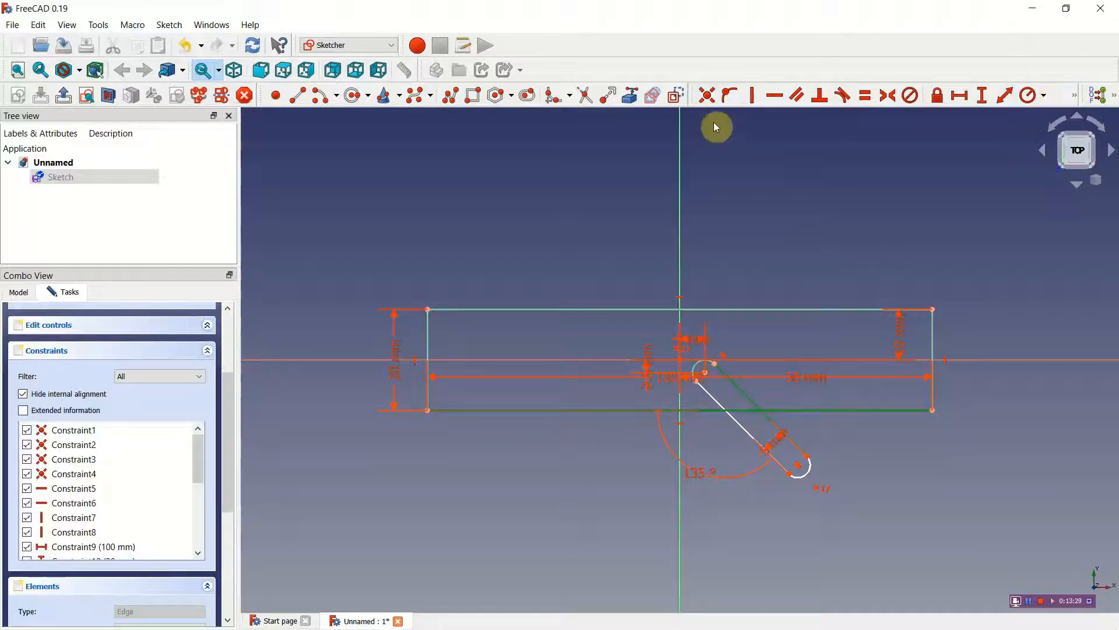
left_click(1074, 95)
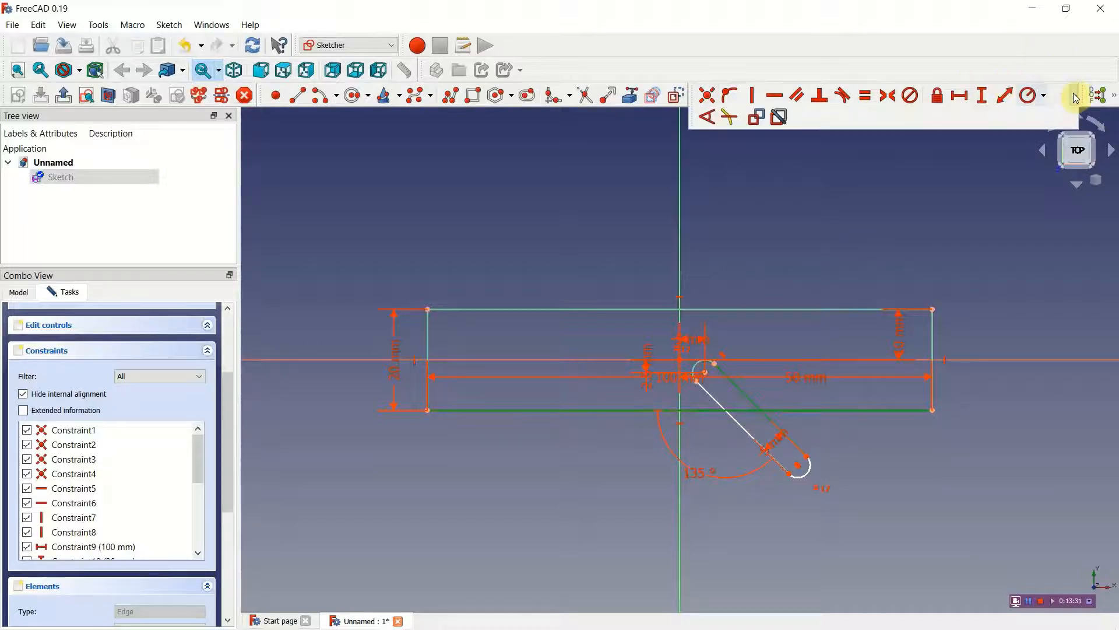
left_click(713, 117)
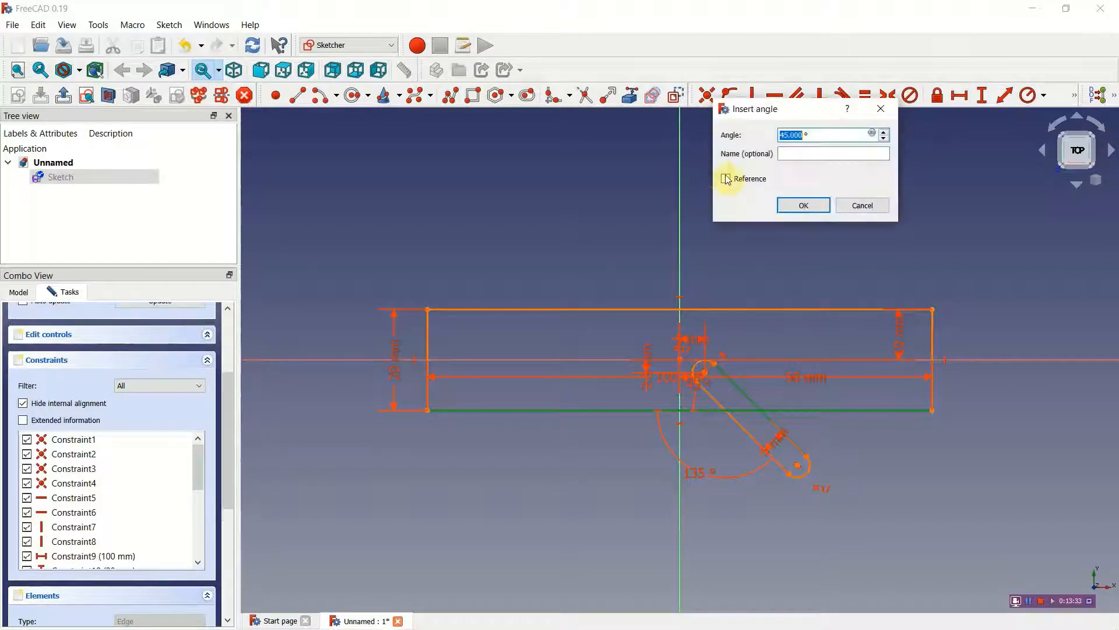
left_click(798, 204)
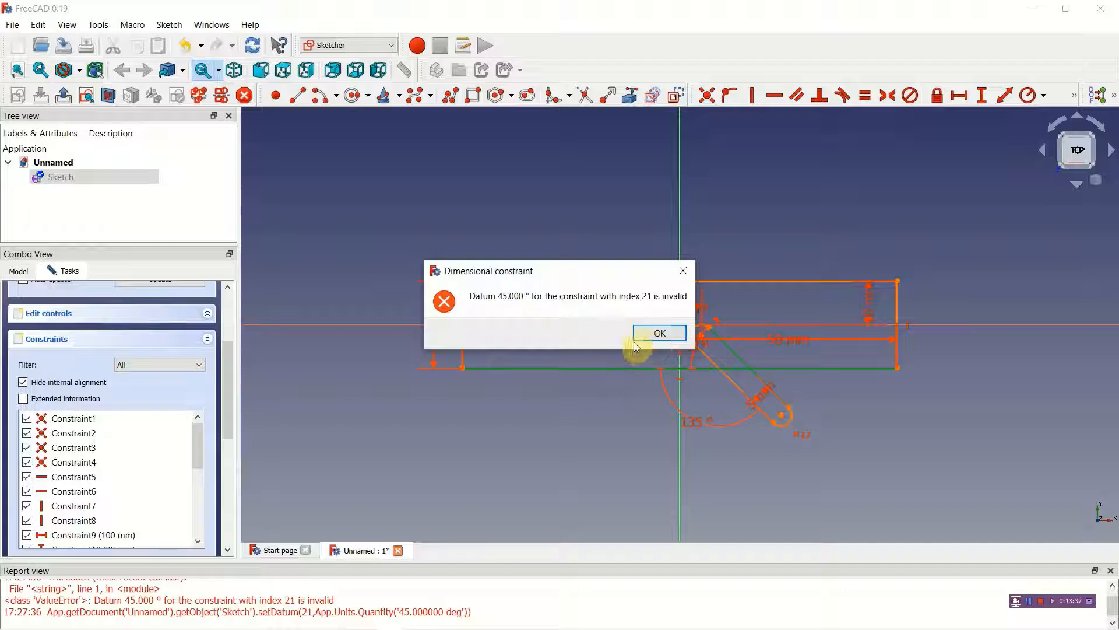
left_click(642, 335)
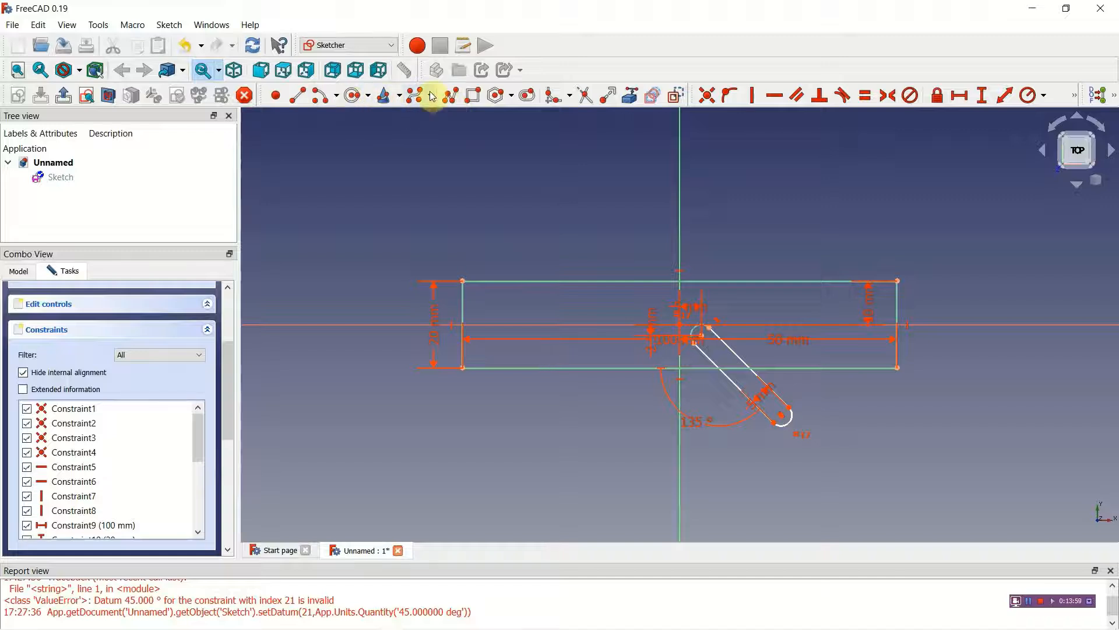
Step: Trim the slot's sides below the rectangle and the bottom edge between them, and delete the leftover lower arc
left_click(585, 95)
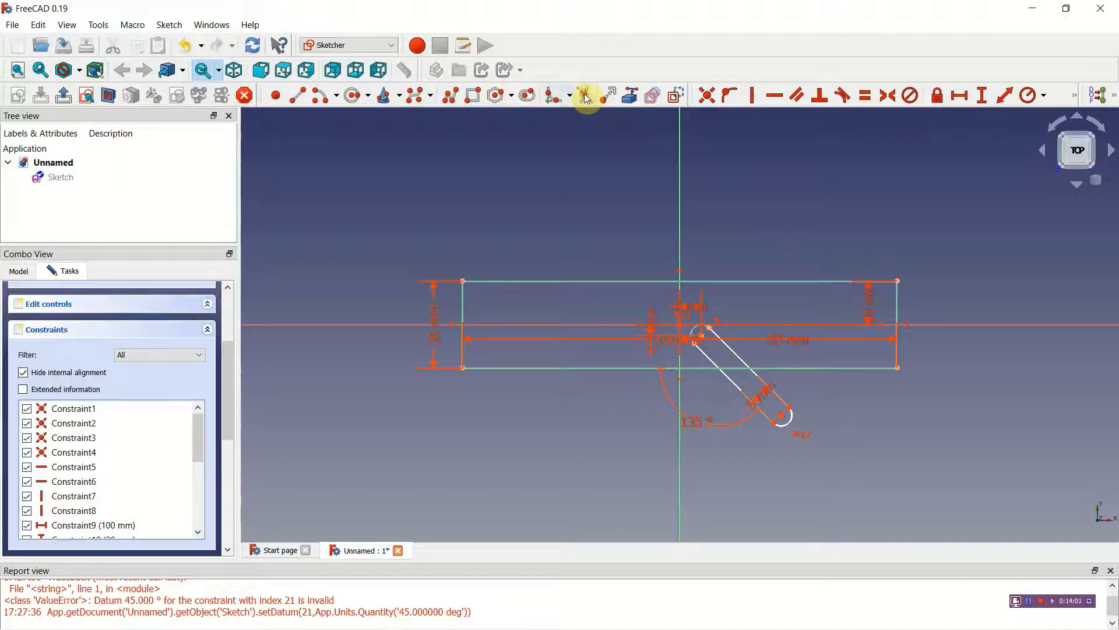
left_click(736, 383)
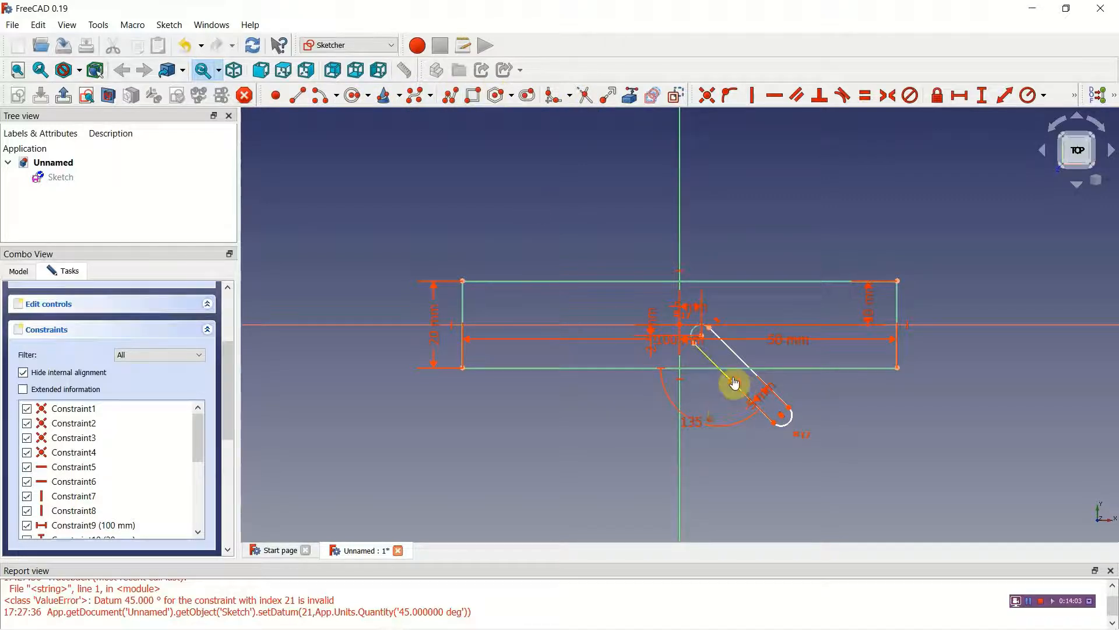
left_click(735, 369)
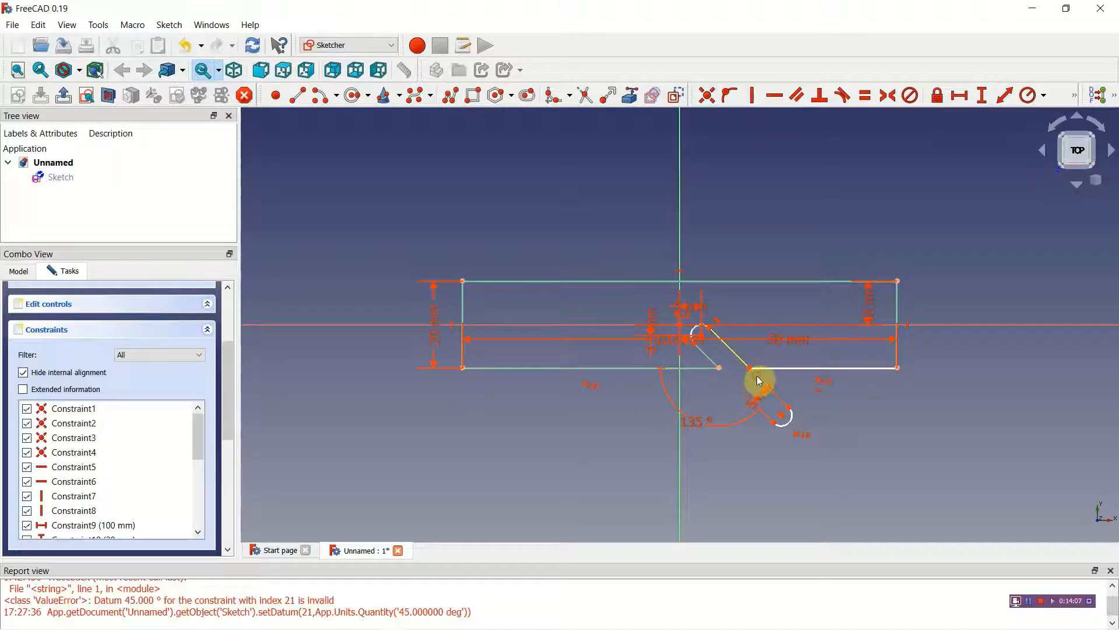
left_click(759, 381)
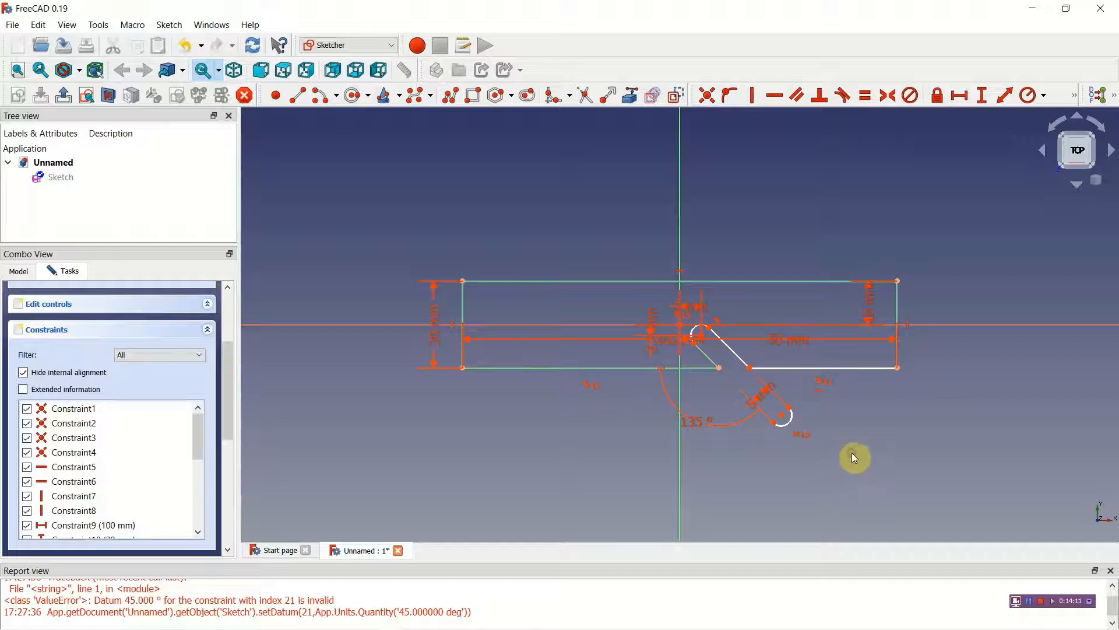
left_click_drag(838, 454, 748, 389)
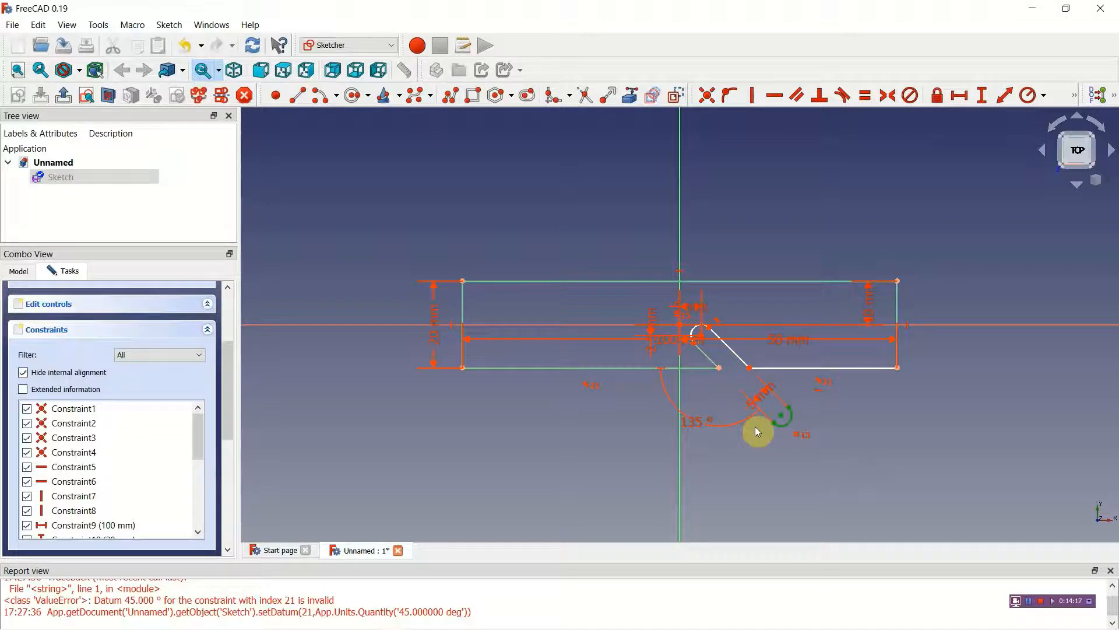
key("Delete")
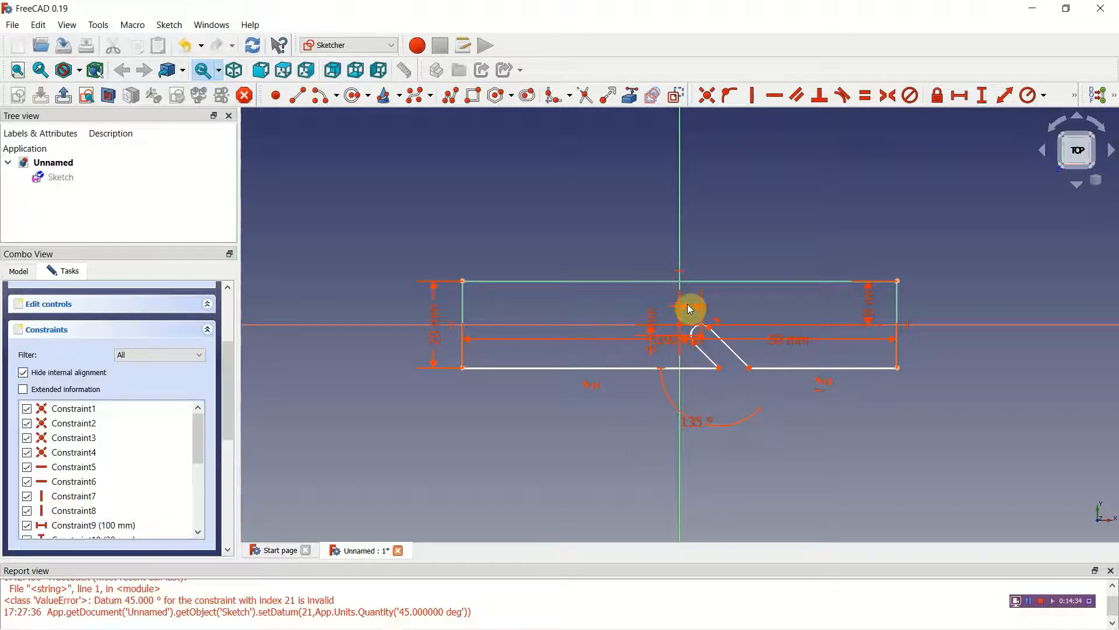
Step: Spread out the 5, 2.5, 100, 50 and 10 mm dimension labels, moving the widths below and the 10 mm height beside the rectangle
left_click_drag(692, 310, 698, 226)
left_click_drag(655, 353, 612, 350)
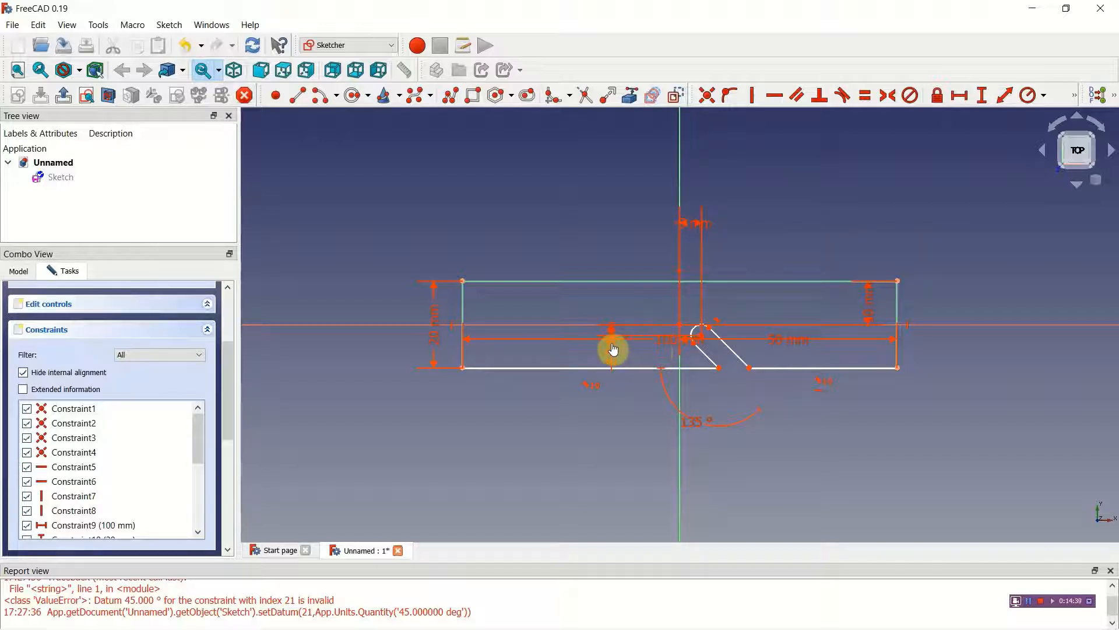
mouse_move(679, 343)
left_mouse_down()
mouse_move(667, 342)
mouse_move(664, 462)
left_mouse_up()
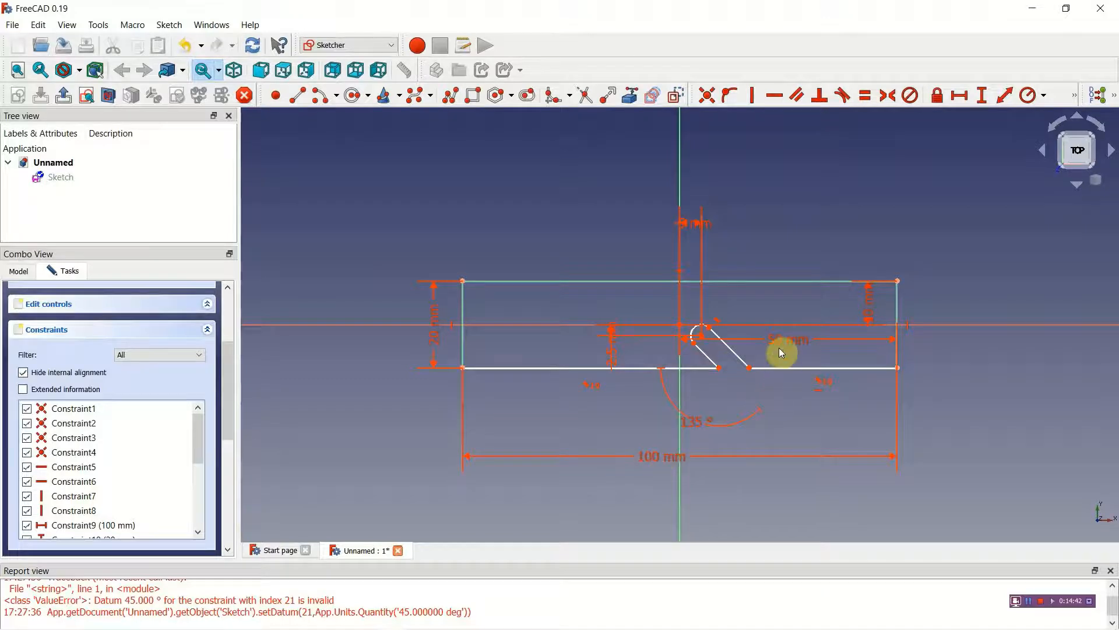
left_click_drag(784, 345, 774, 437)
left_click_drag(869, 309, 961, 315)
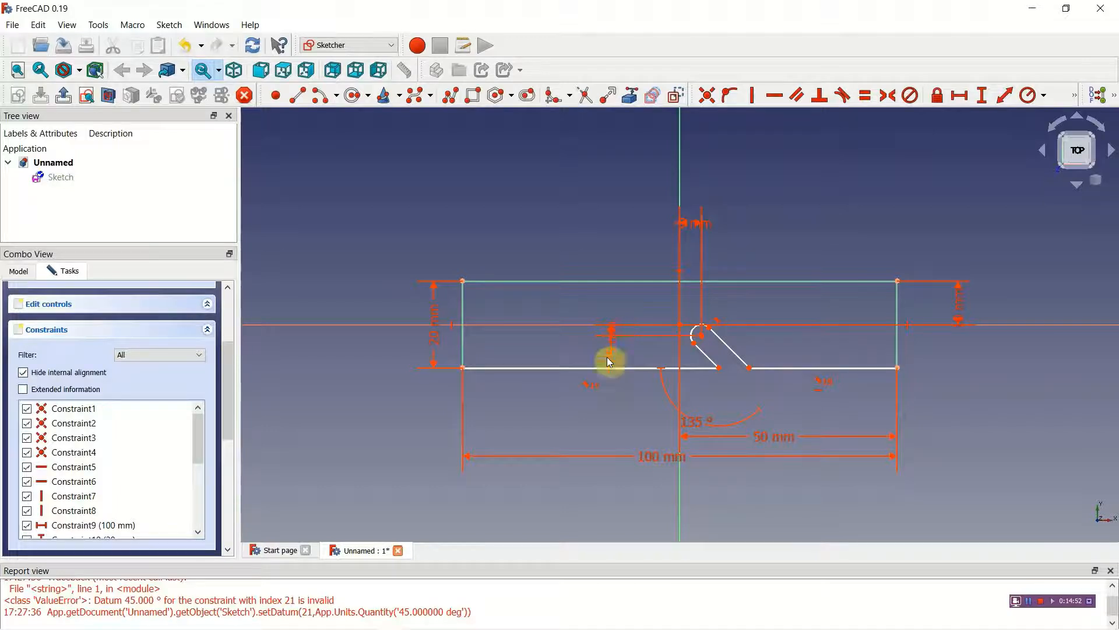
Step: Draw two roughly parallel slanted lines crossing the rectangle's top edge, to the left of the vertical axis
scroll(627, 364, "up", 4)
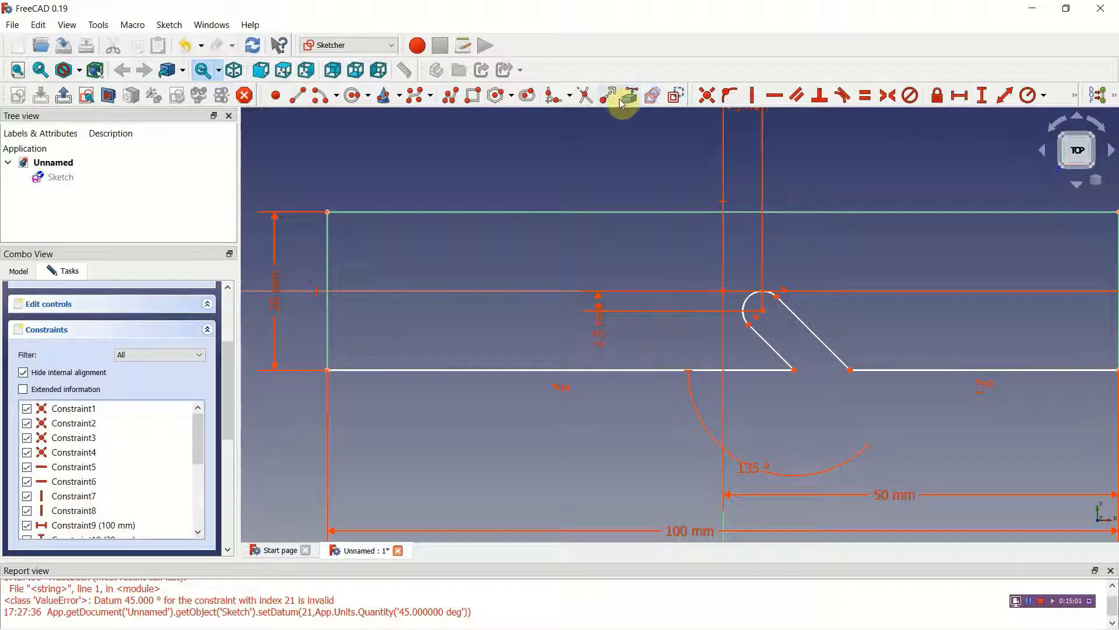
left_click(297, 95)
left_click(541, 191)
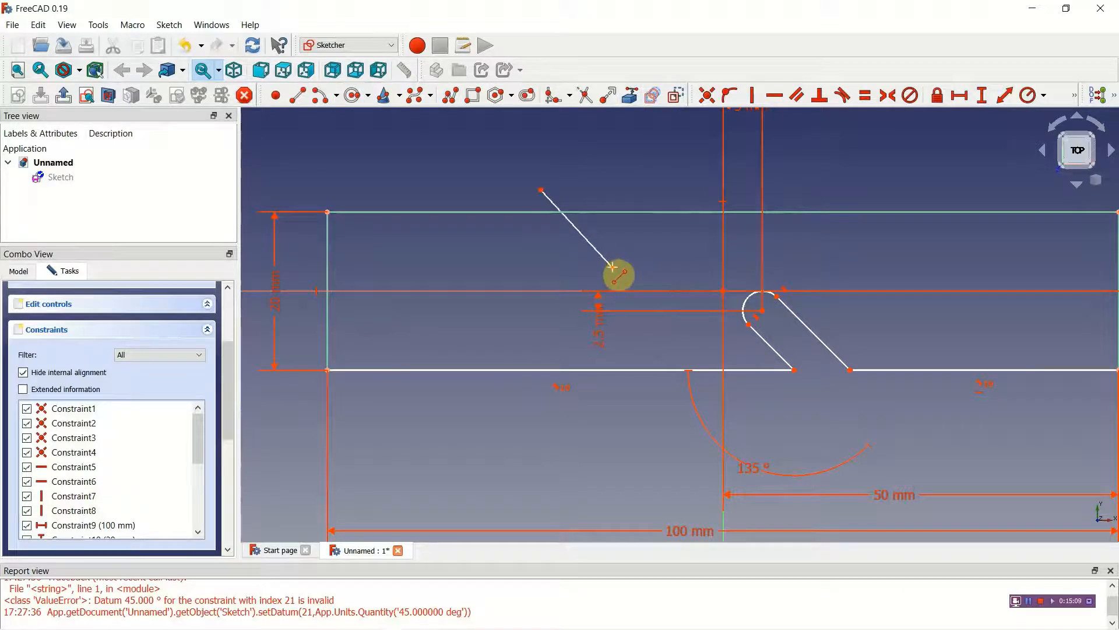
left_click(613, 267)
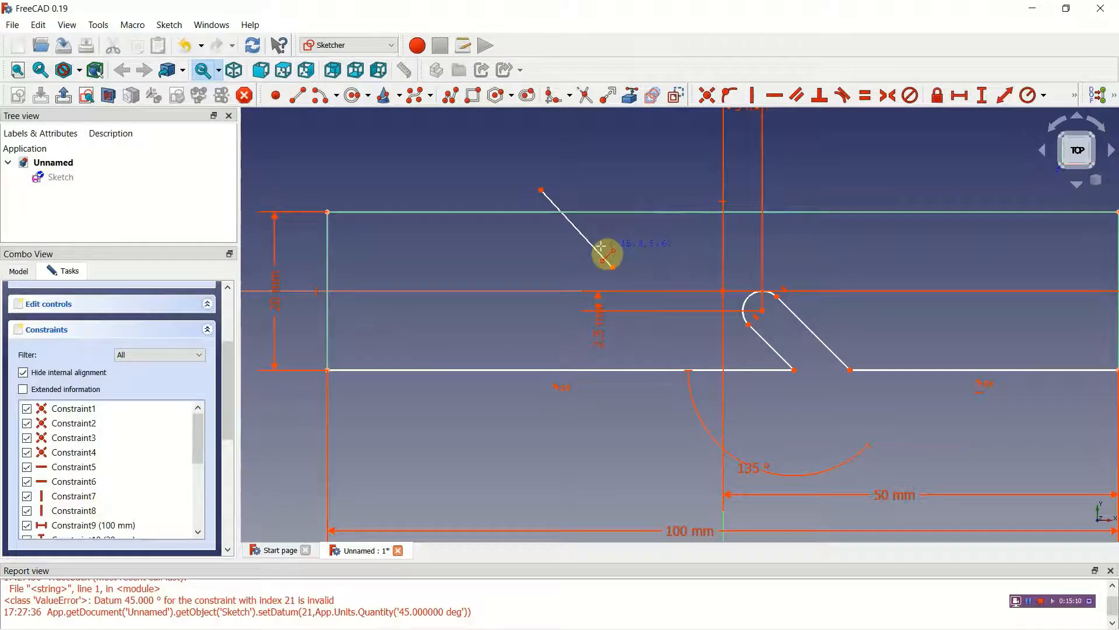
left_click(564, 174)
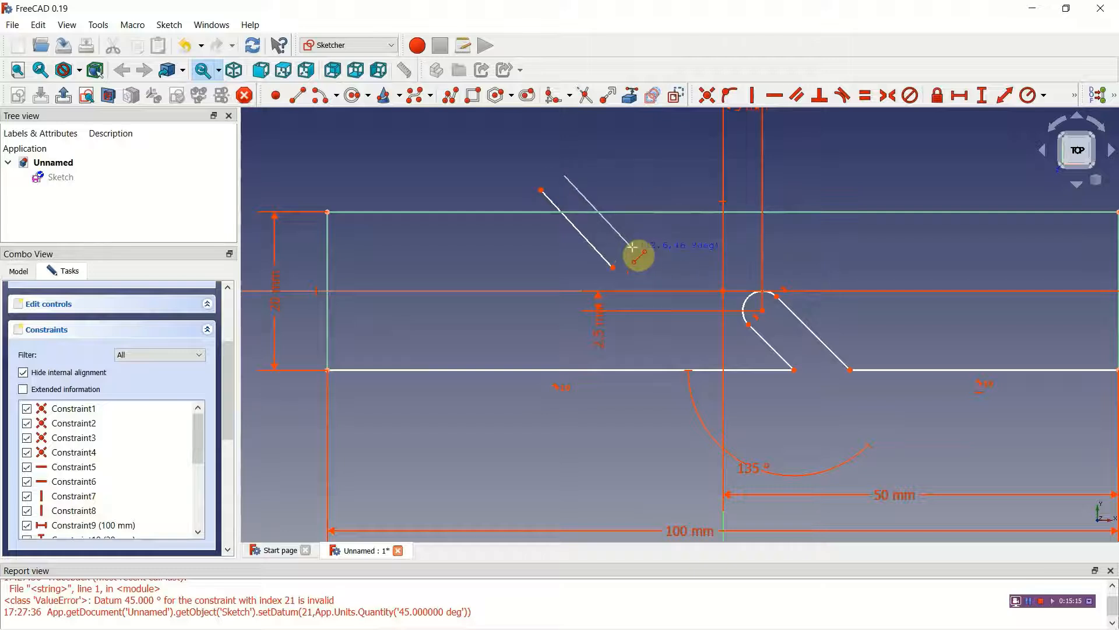
left_click(632, 247)
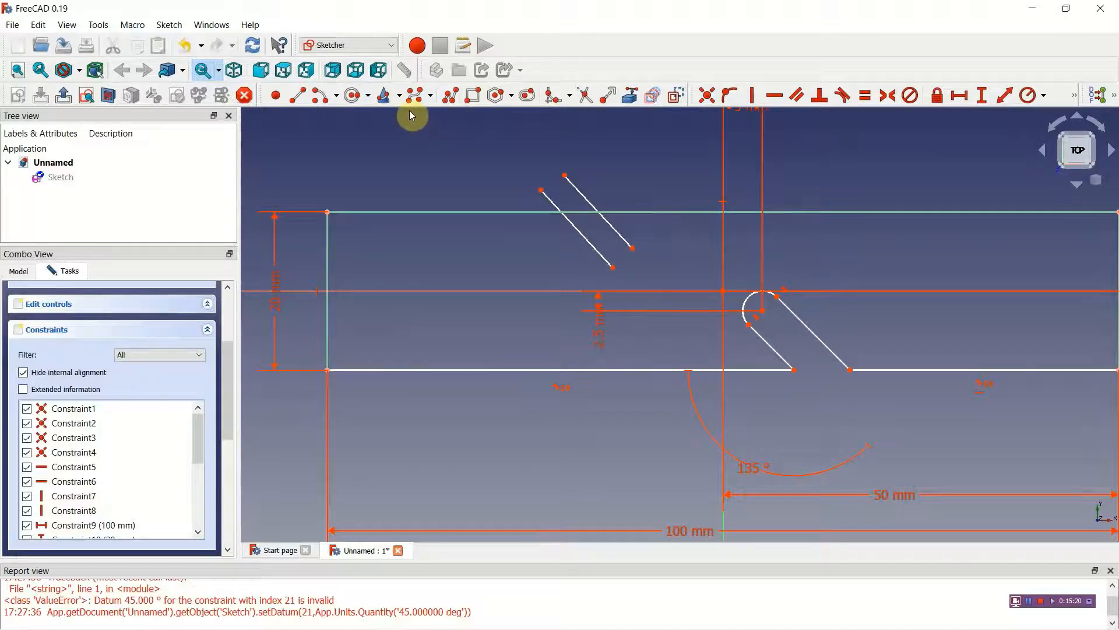
Step: Draw a centre-point arc that rounds off the lower ends of the two slanted lines crossing the rectangle's top edge
left_click(321, 99)
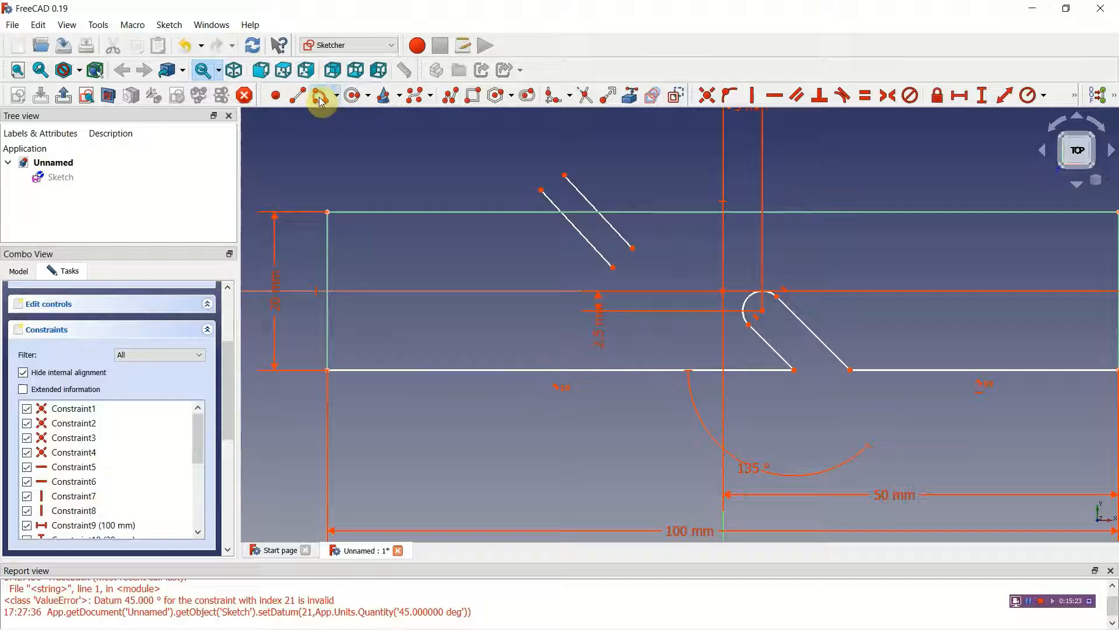
left_click(625, 259)
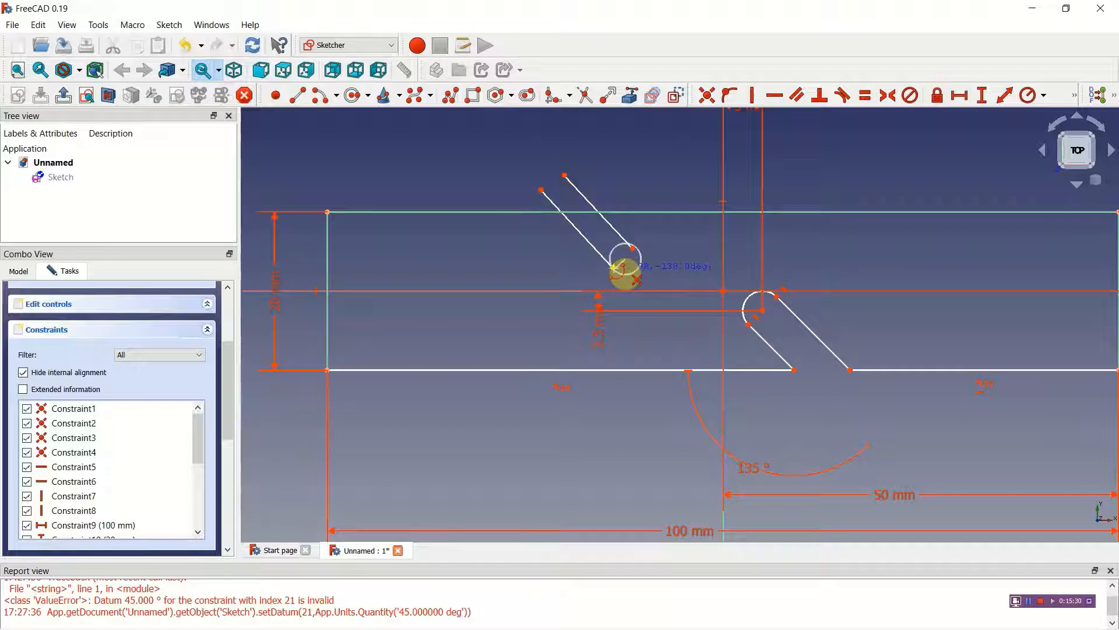
left_click(615, 268)
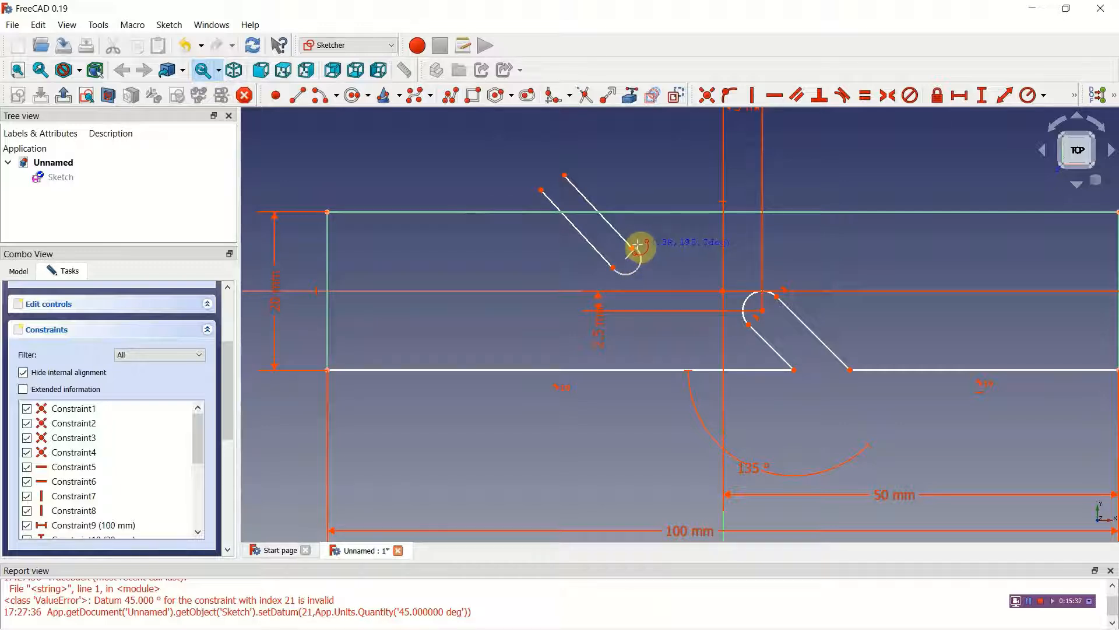
left_click(637, 246)
Step: Make the arc's free end coincident with the lower end of the upper slanted line
scroll(631, 304, "up", 3)
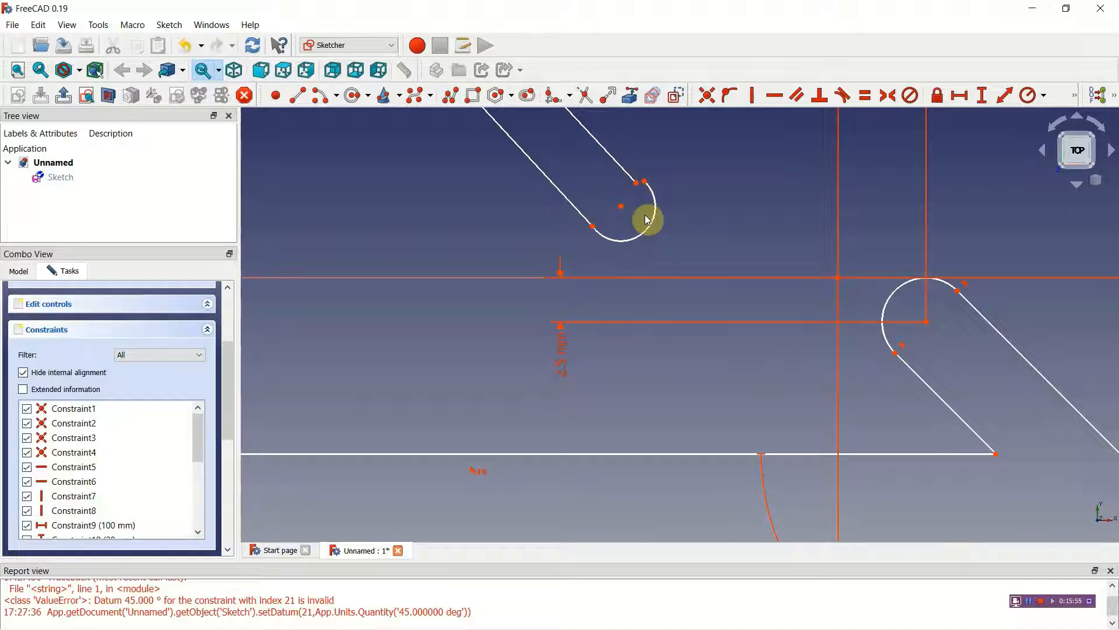
left_click(707, 96)
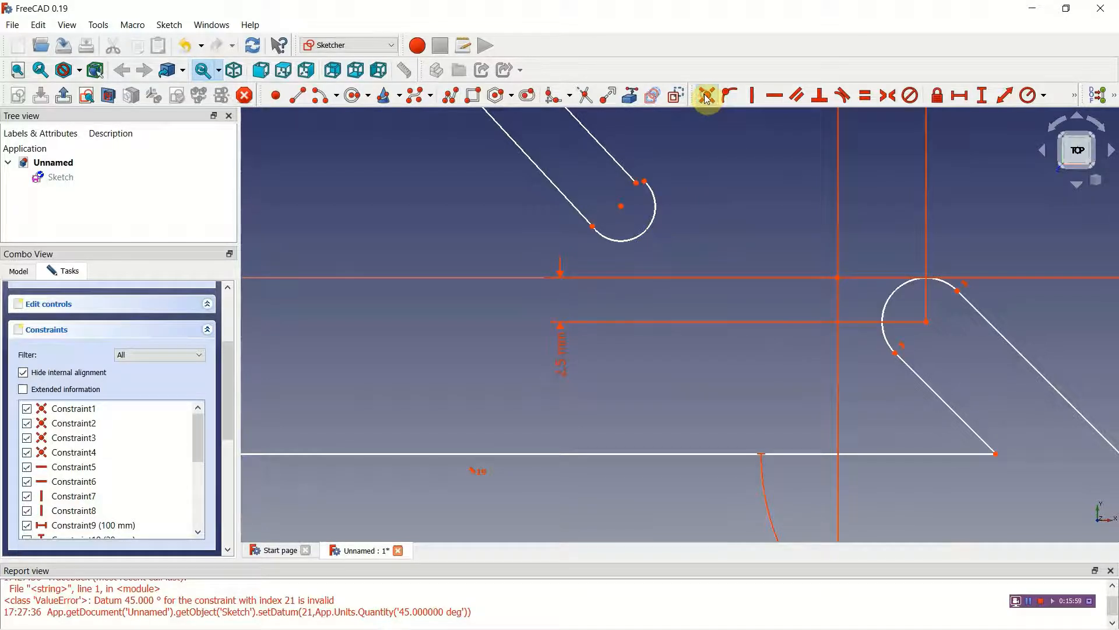
left_click(638, 184)
left_click(646, 182)
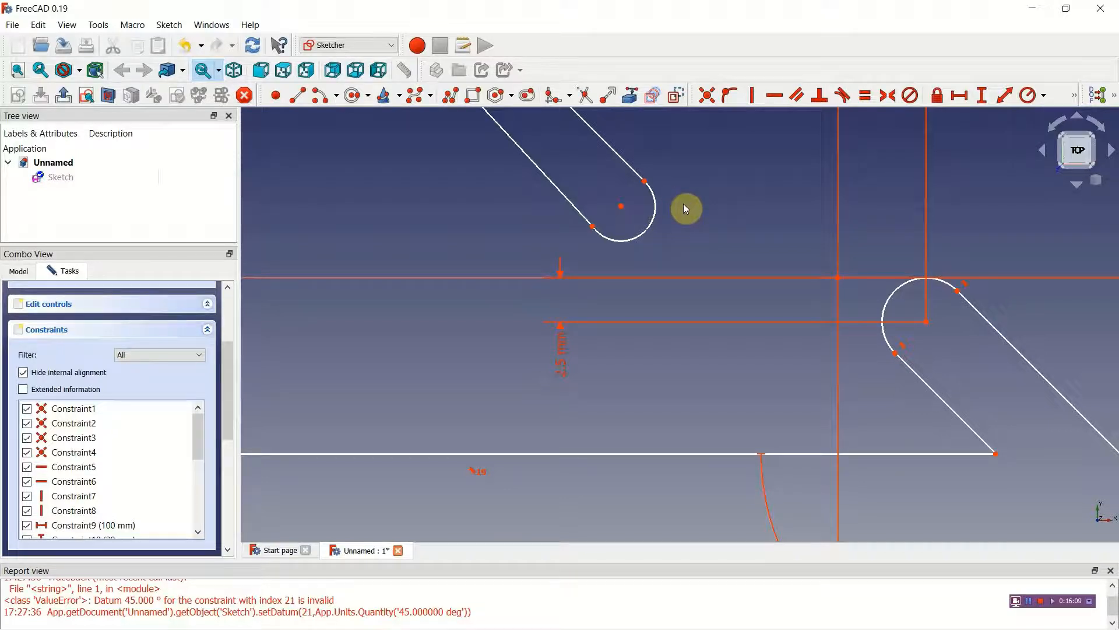
Step: Add tangent constraints between the new arc and each of the two slanted lines
left_click(843, 96)
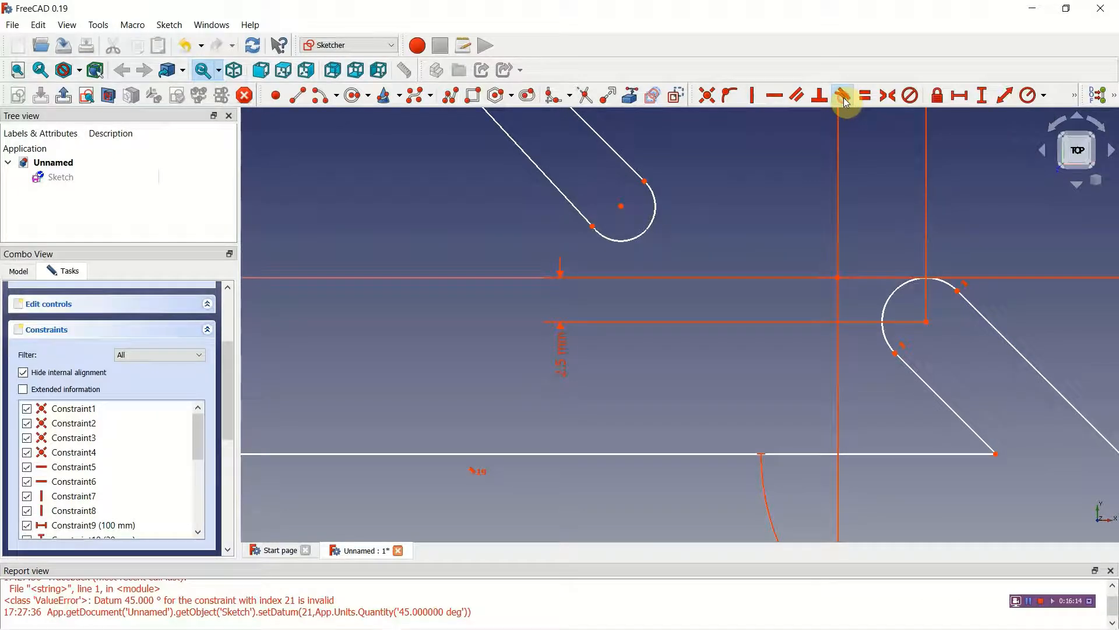
left_click(637, 169)
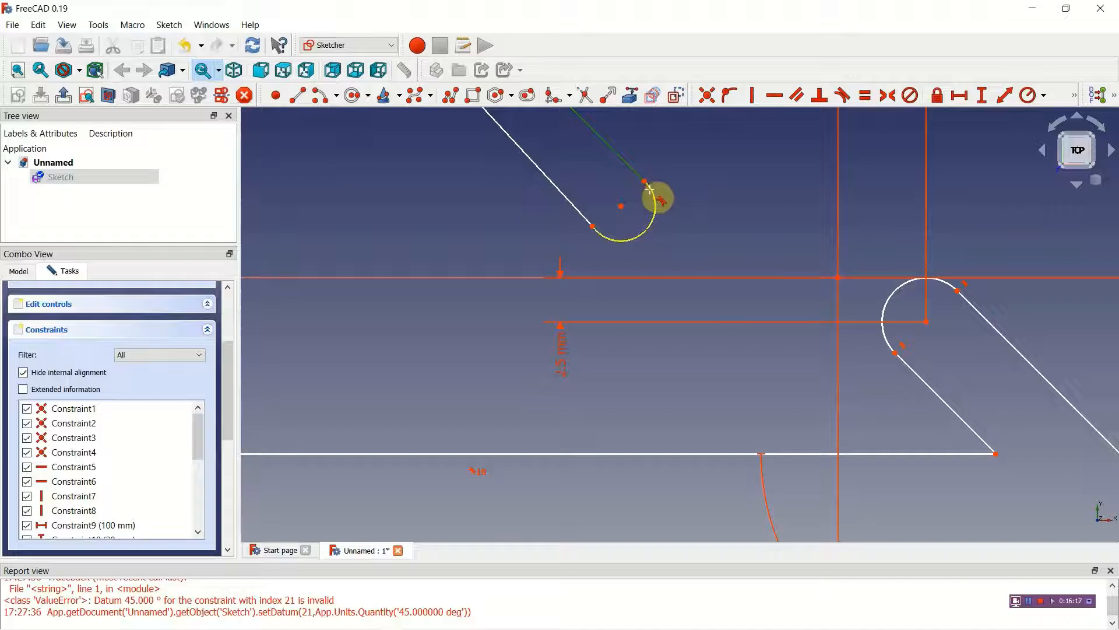
left_click(651, 190)
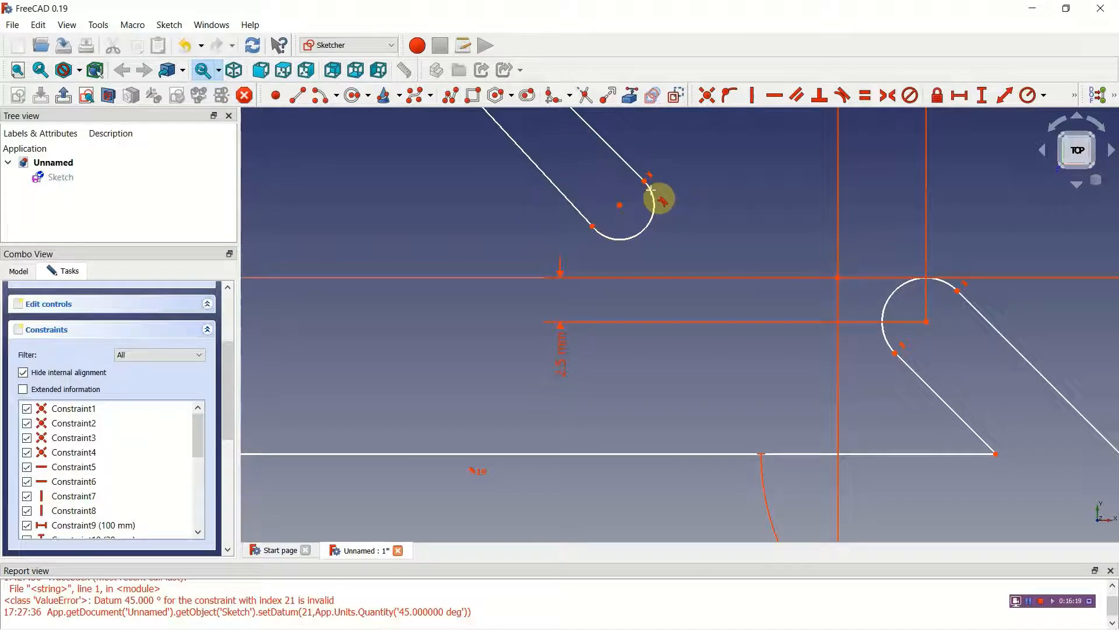
left_click(584, 216)
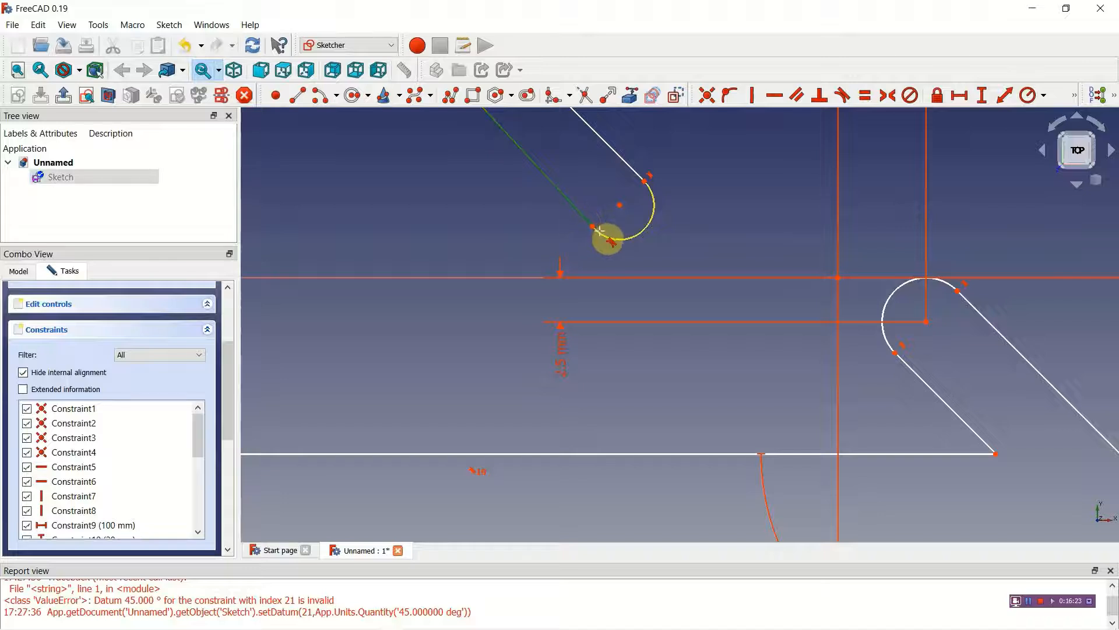
left_click(599, 232)
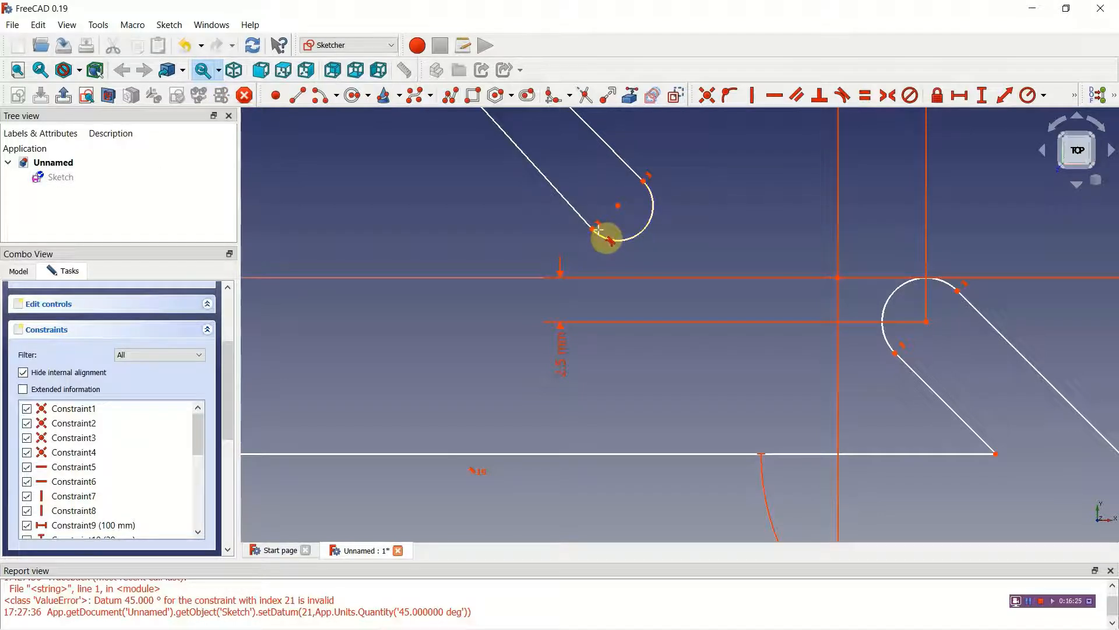
Step: Constrain the two slanted sides of the upper slot to be parallel
scroll(598, 232, "down", 4)
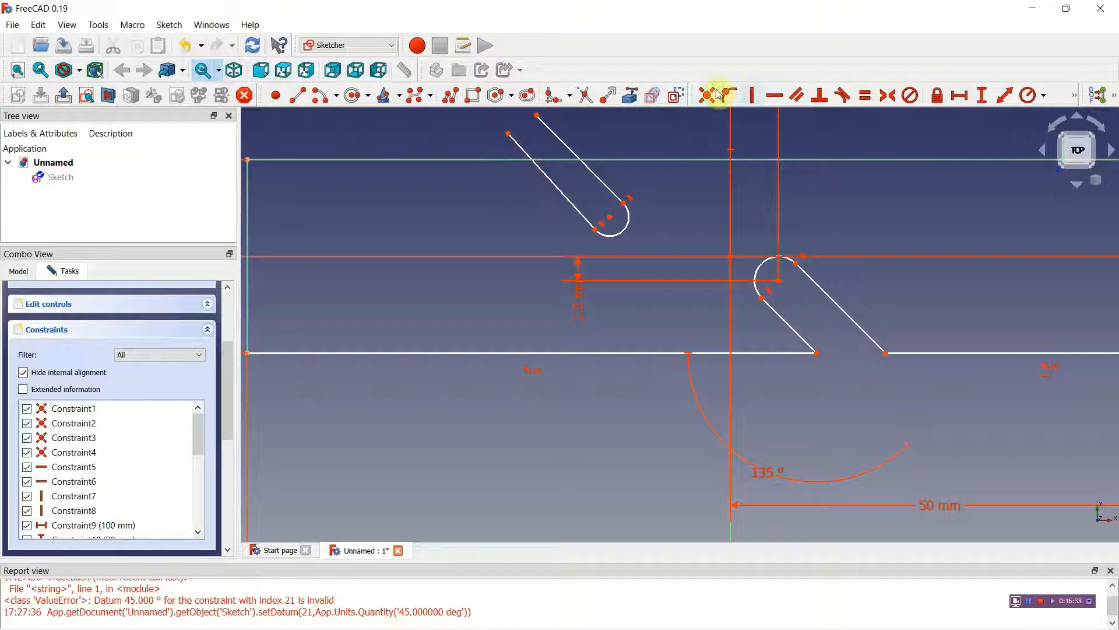
left_click(799, 97)
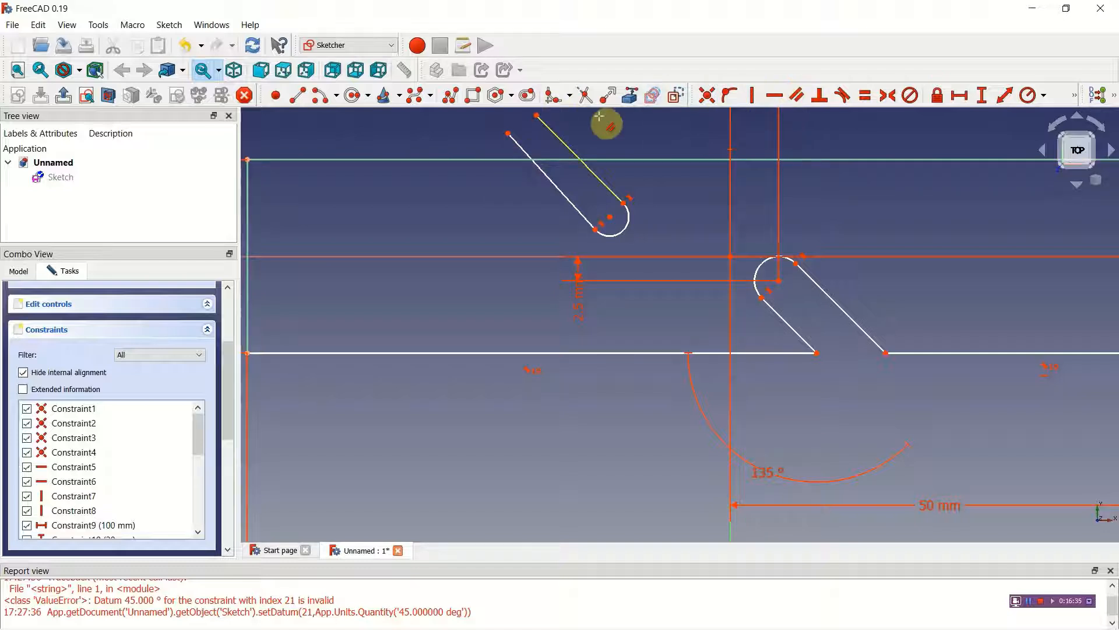
left_click(523, 155)
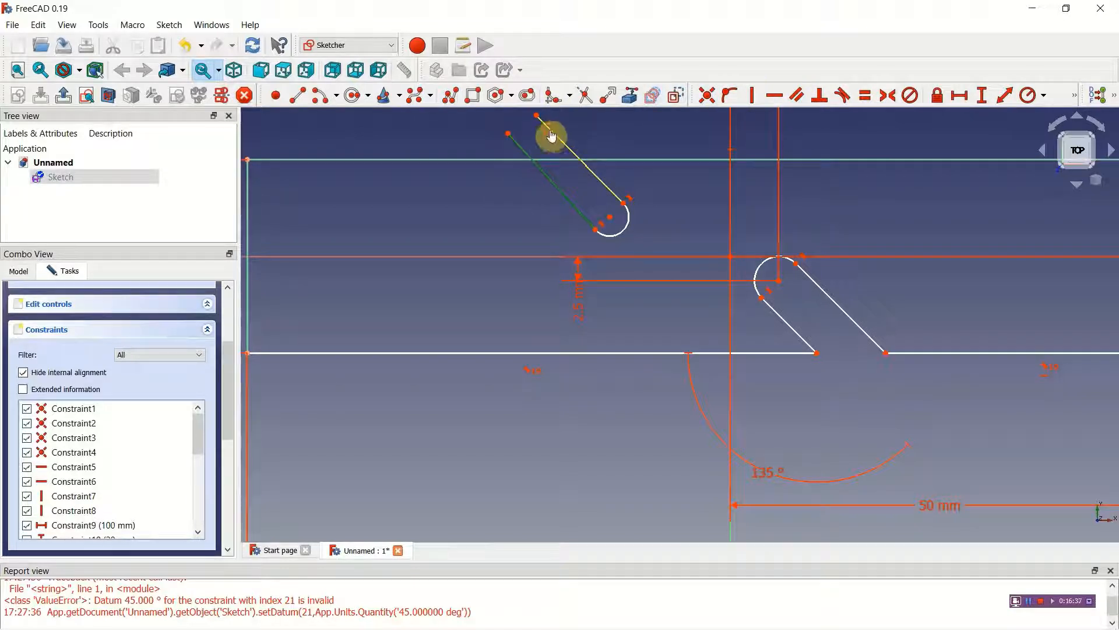
left_click(555, 134)
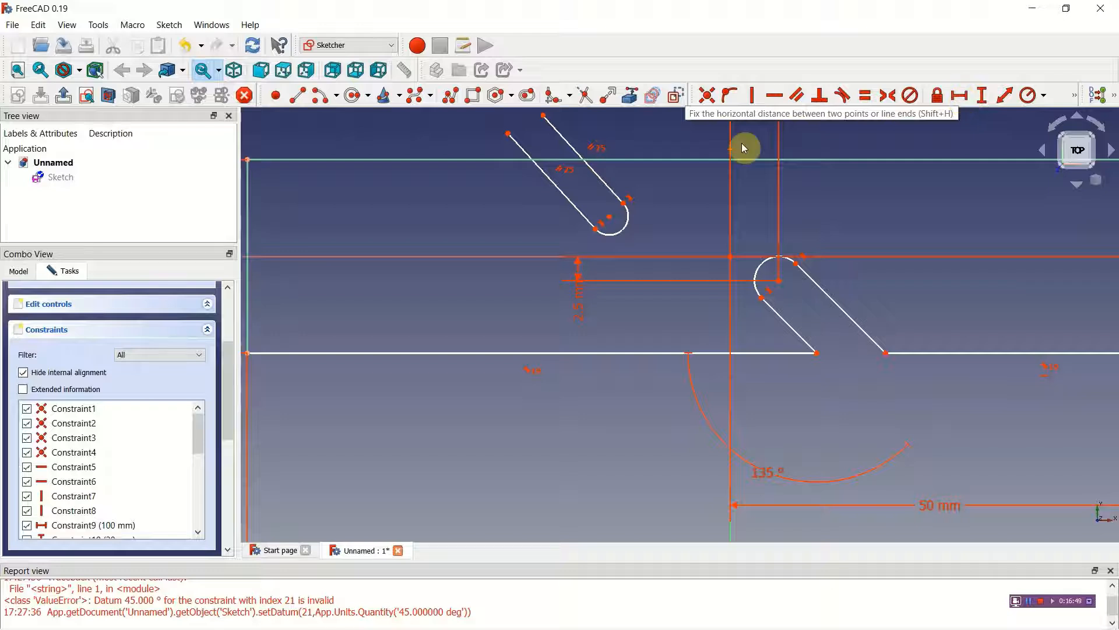
Step: Dimension the distance between the upper slot's two arc endpoints and set it to 5 mm
left_click(608, 232)
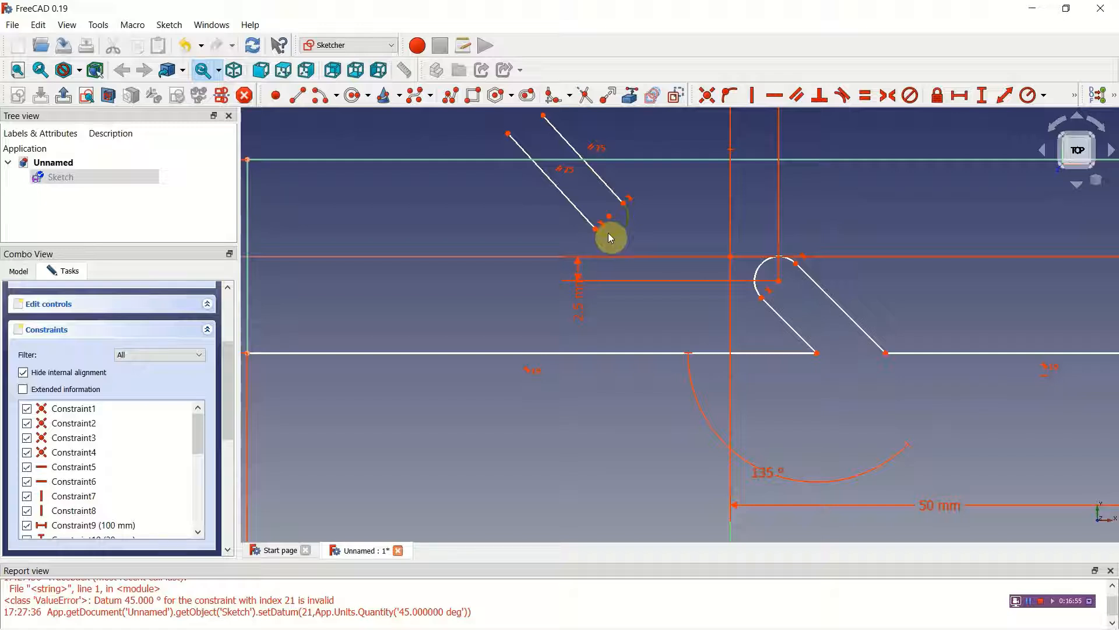
left_click(608, 233)
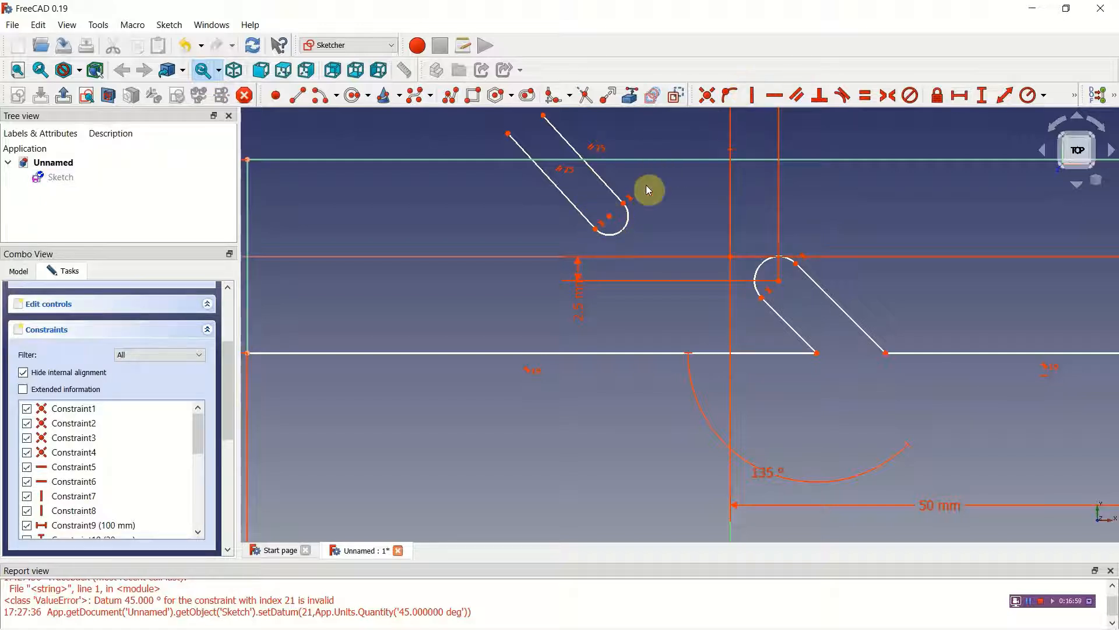
left_click(1005, 97)
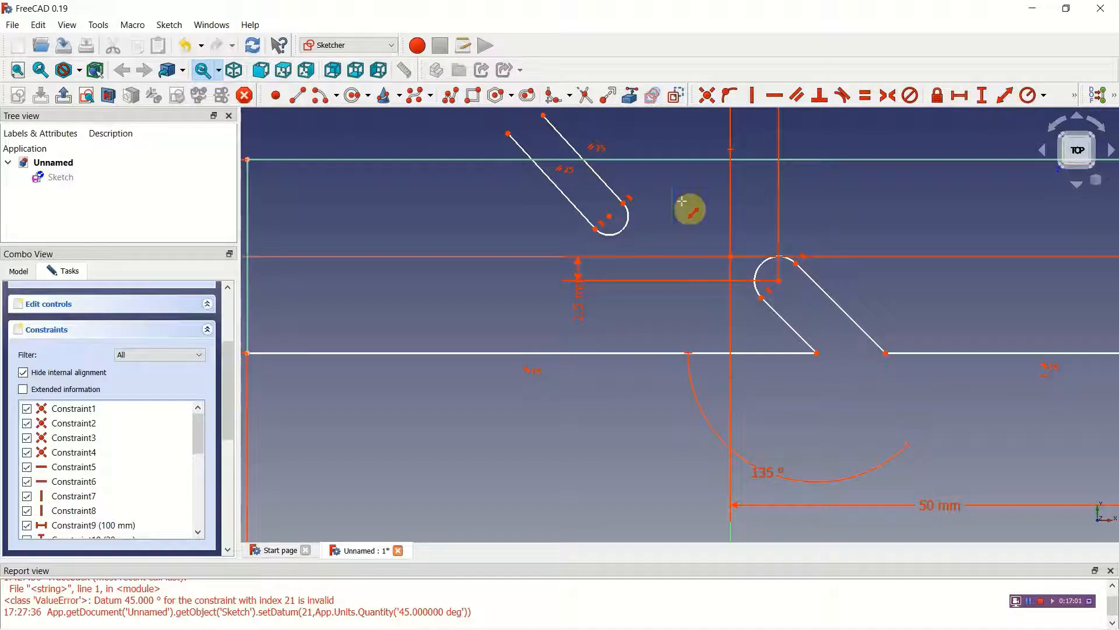
left_click(596, 229)
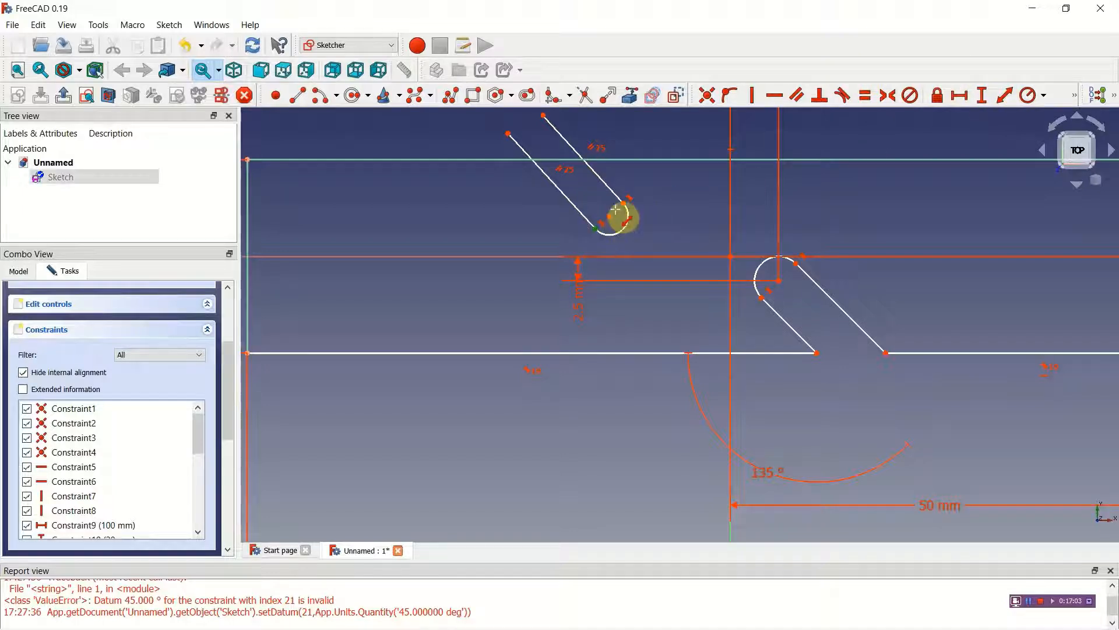
left_click(624, 204)
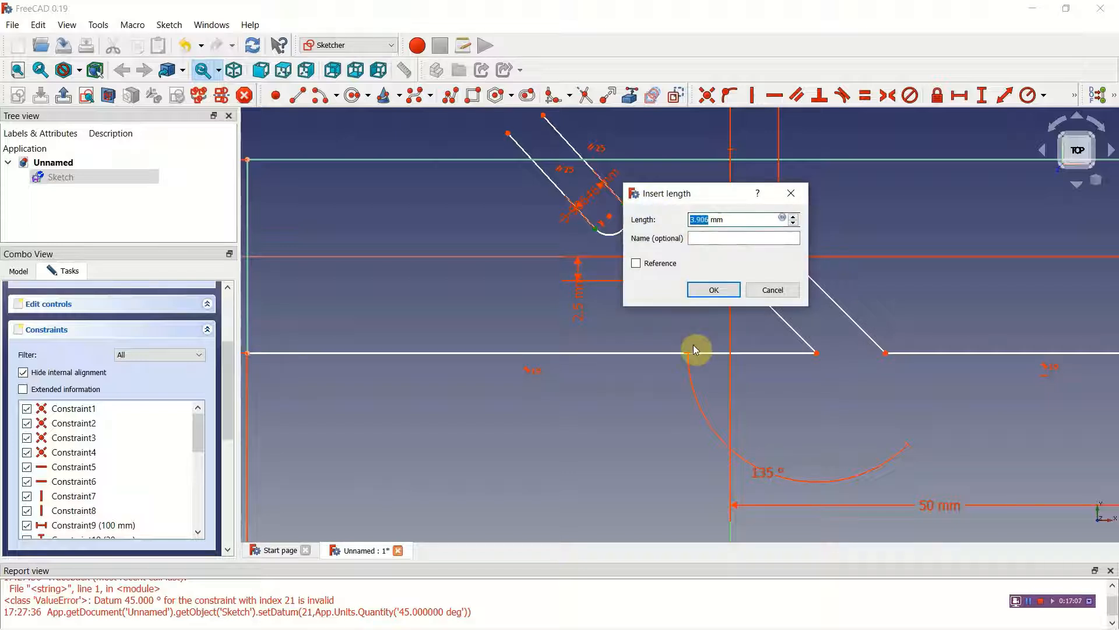
type("5")
left_click(715, 290)
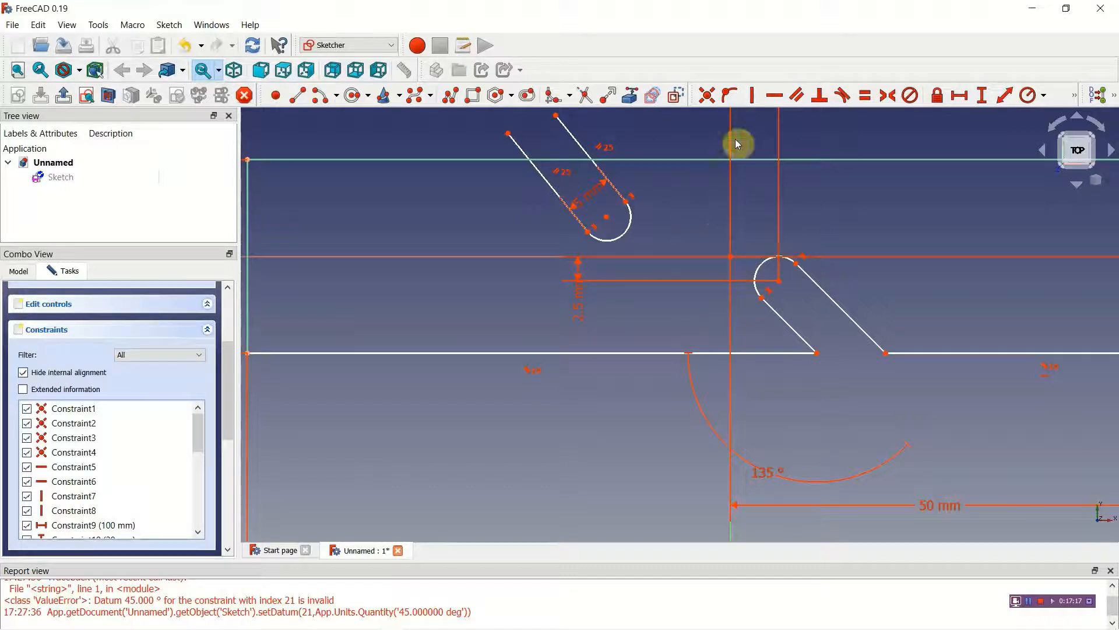
Step: Set the horizontal distance from the upper slot's arc centre to the origin to 5 mm
left_click(960, 96)
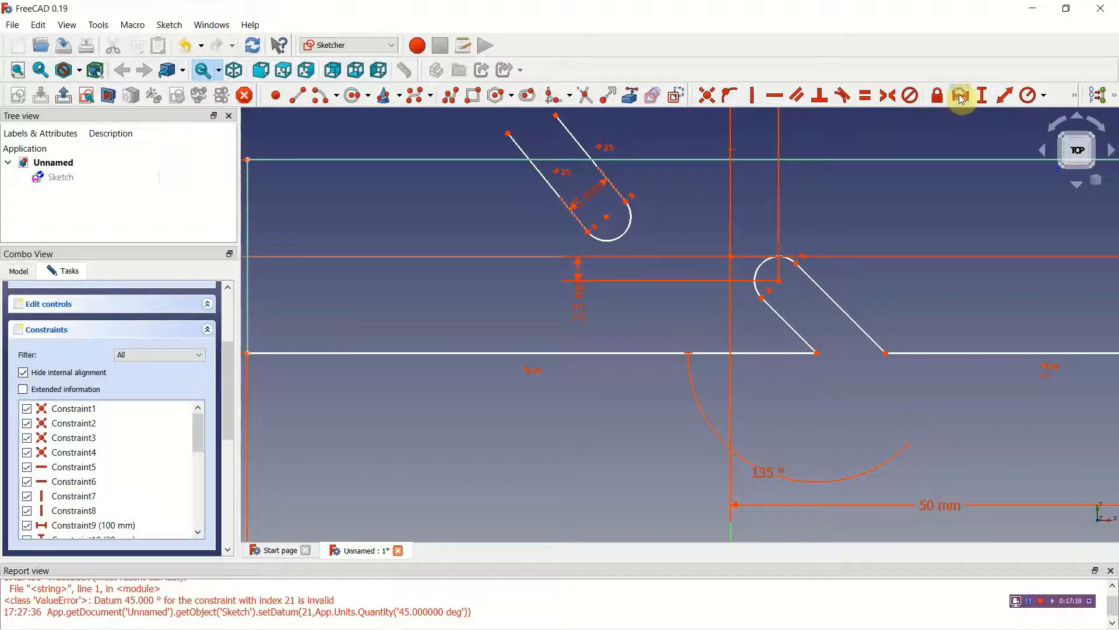
left_click(606, 218)
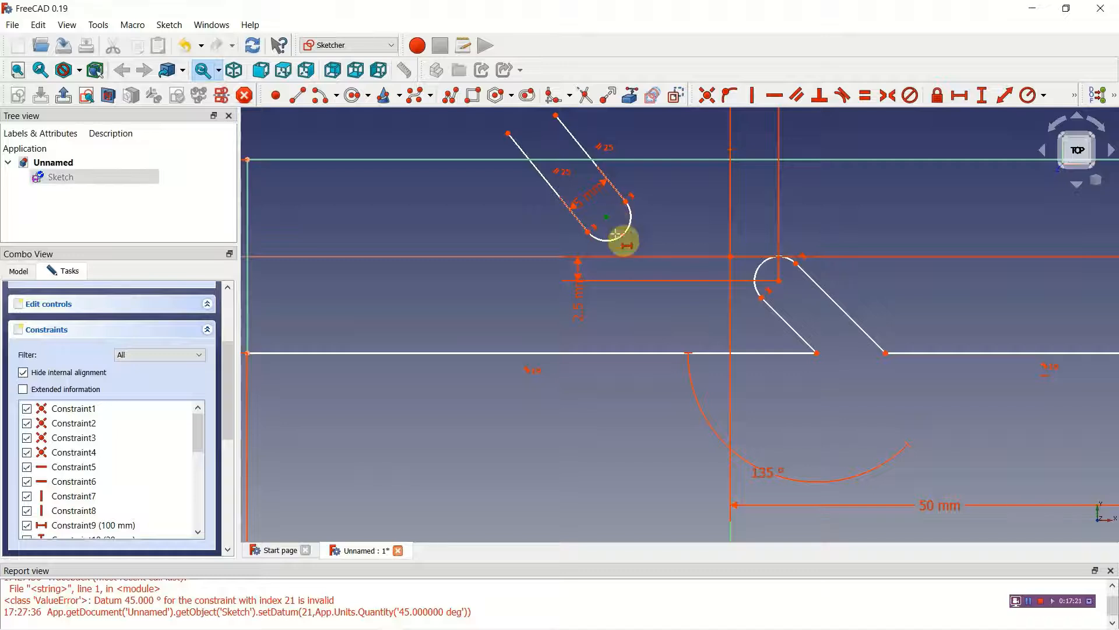
left_click(730, 256)
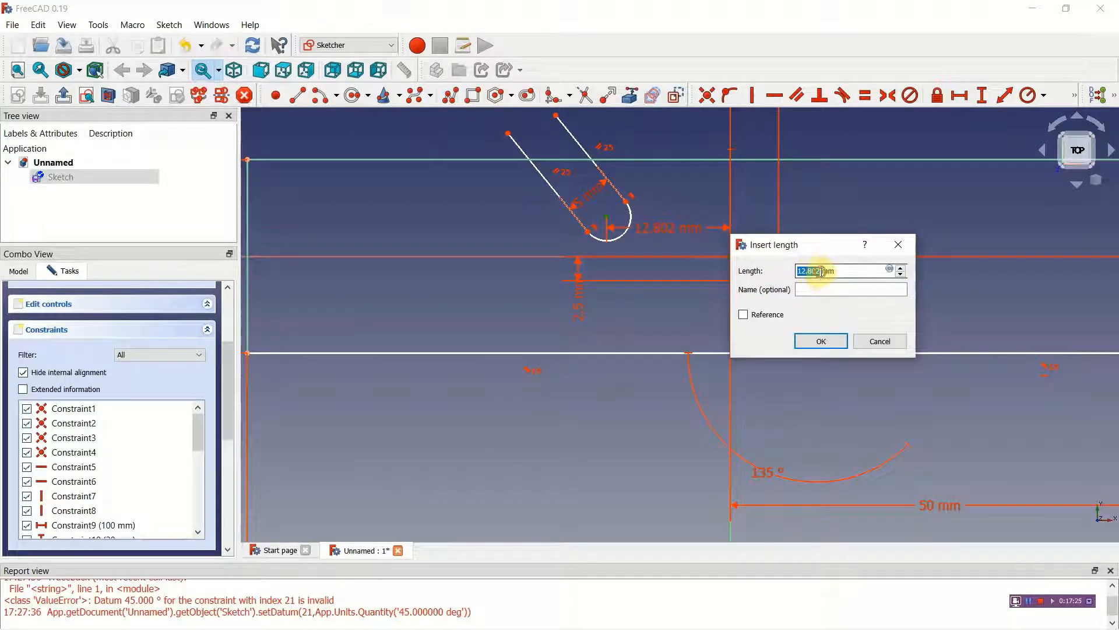
type("5")
left_click(815, 344)
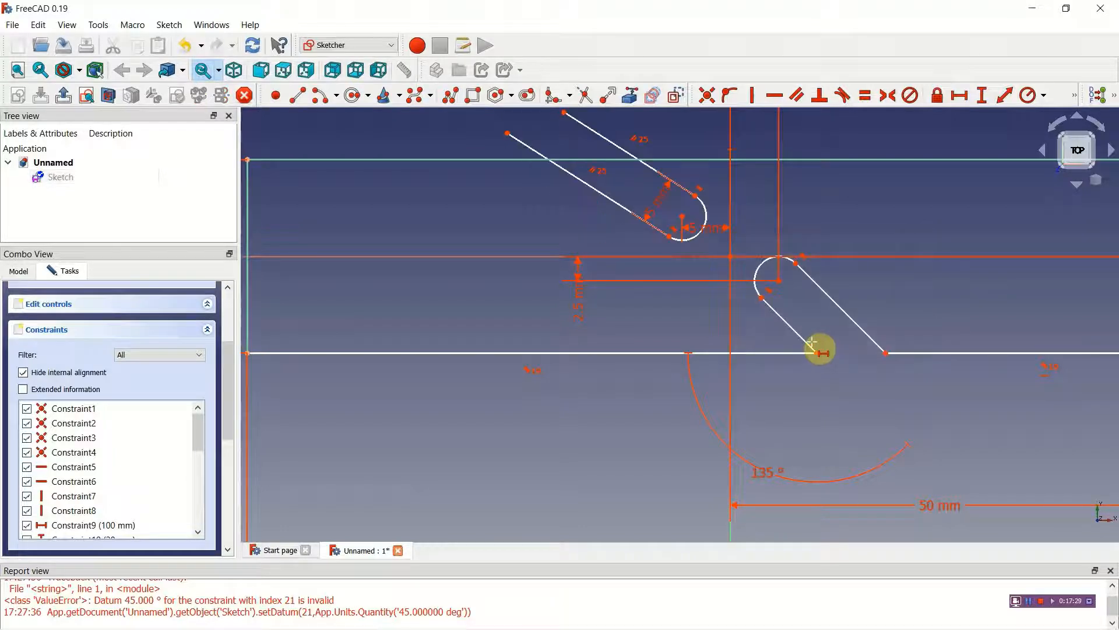
Step: Set the vertical distance of the upper slot's arc centre from the origin to 2.5 mm
right_click(684, 221)
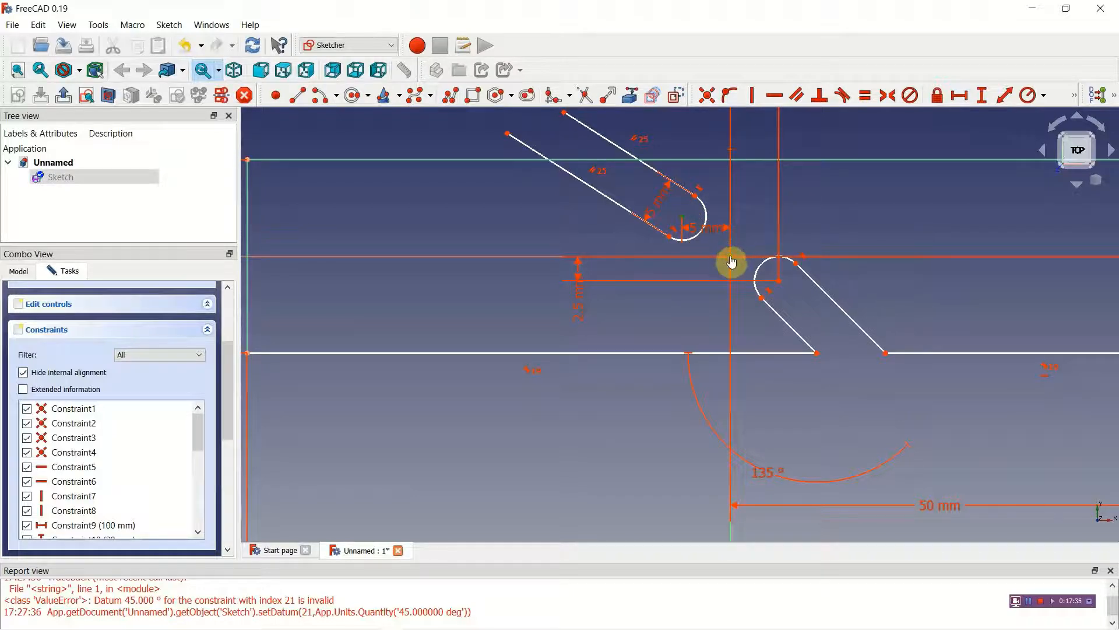
left_click(981, 95)
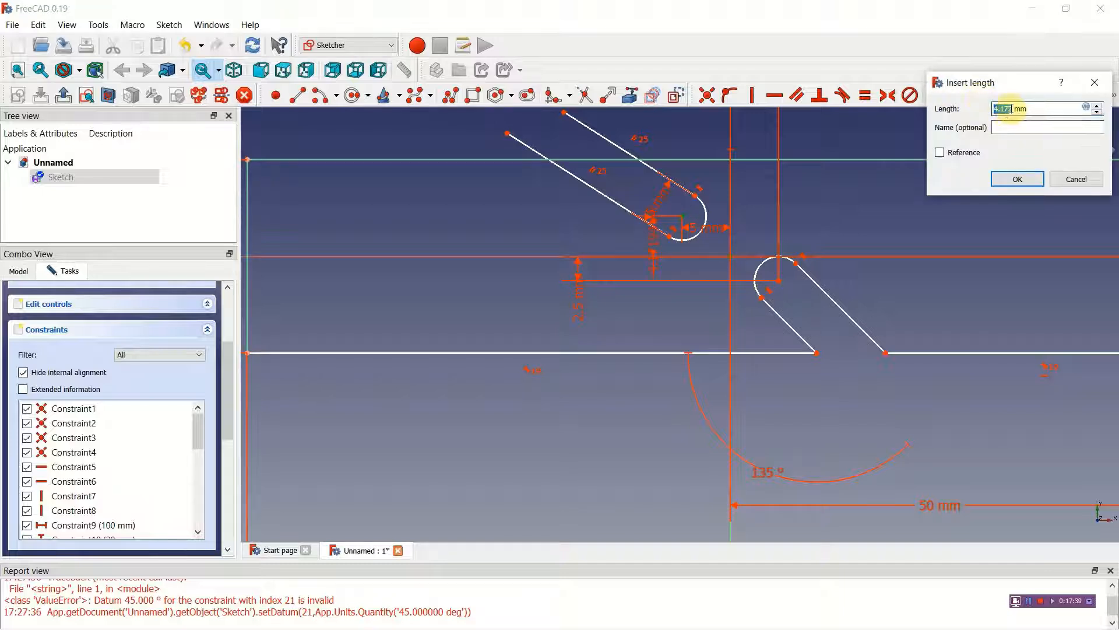
type("2.5")
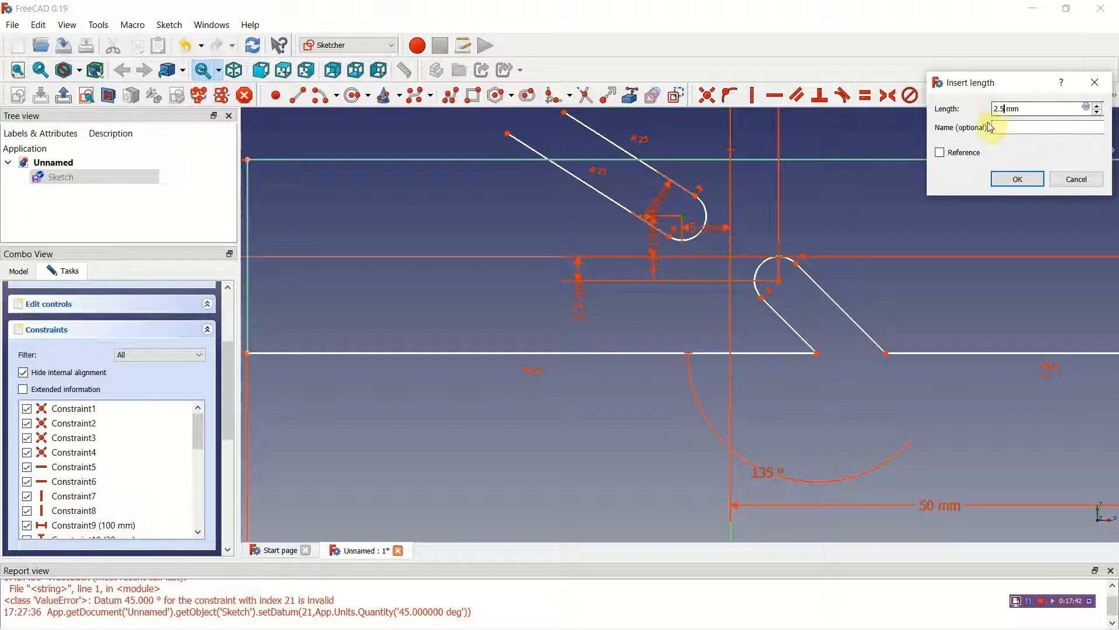
left_click(1000, 181)
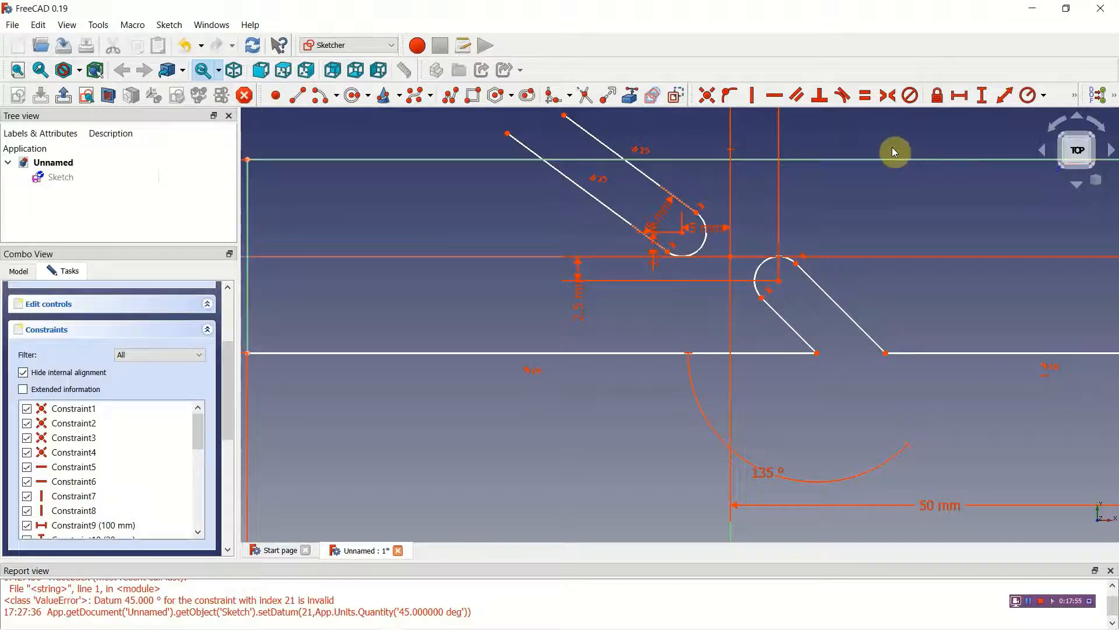
Step: Add a 45° angle constraint between the rectangle's top edge and the upper slot's upper straight side
left_click(1076, 99)
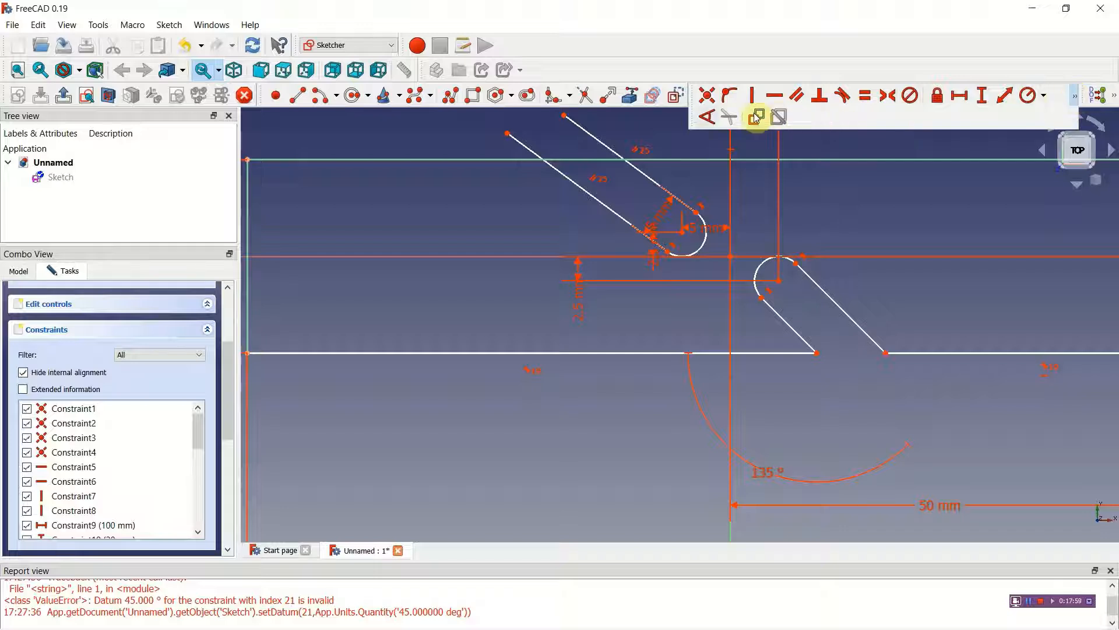
left_click(707, 118)
left_click(668, 166)
left_click(659, 183)
left_click_drag(723, 192, 744, 191)
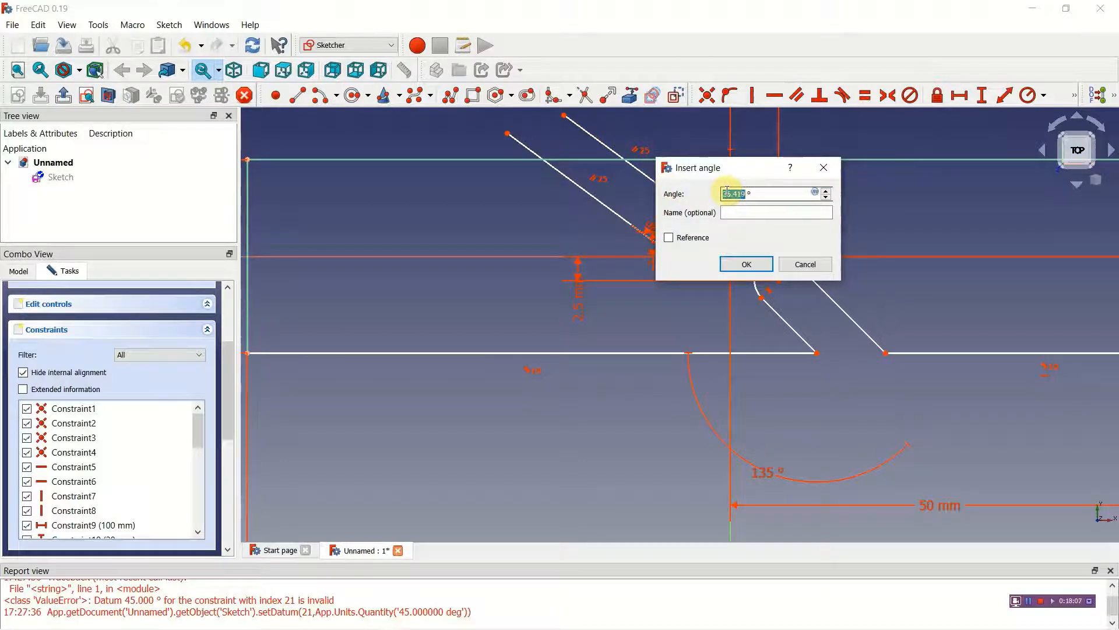
type("45")
left_click(745, 264)
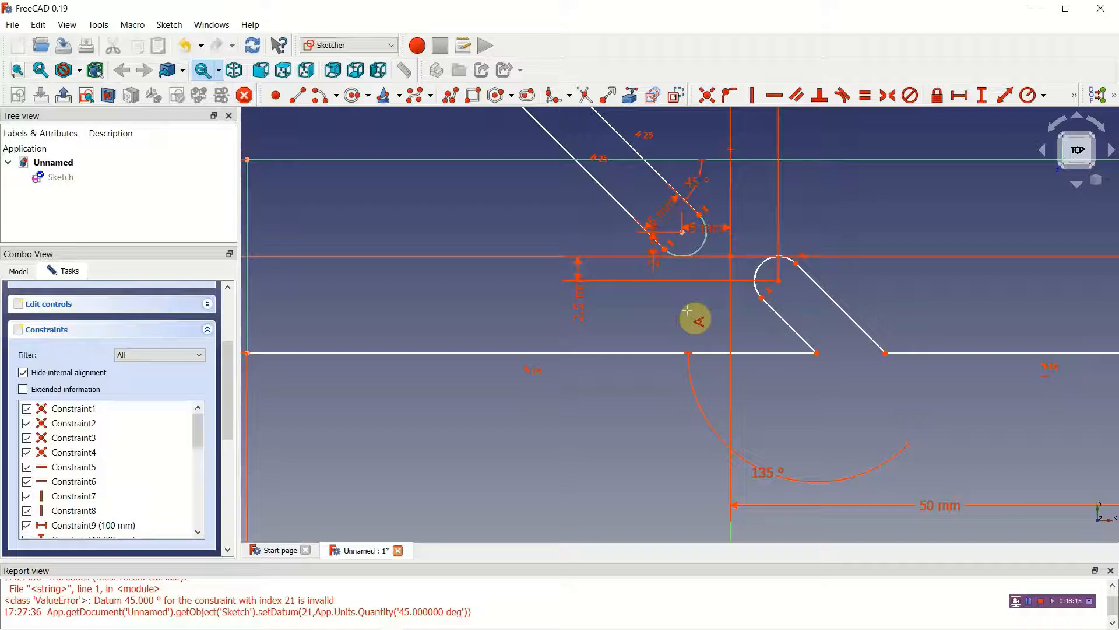
Step: Trim the upper slot's sides above the rectangle and the section of top edge between them
scroll(846, 213, "up", 2)
scroll(847, 213, "down", 4)
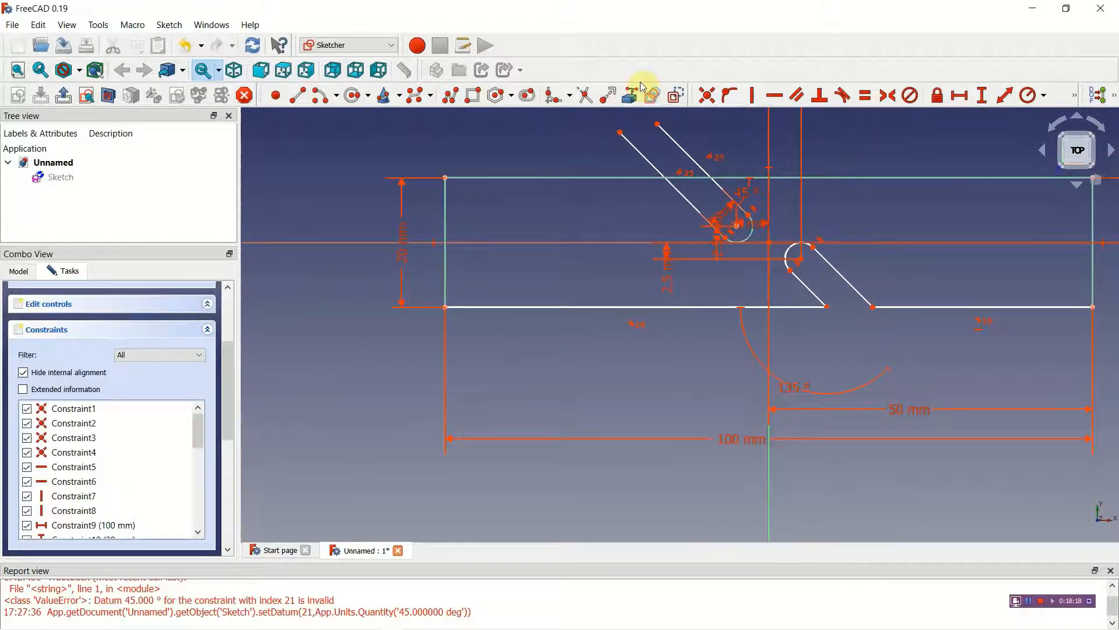
left_click(586, 95)
left_click(656, 168)
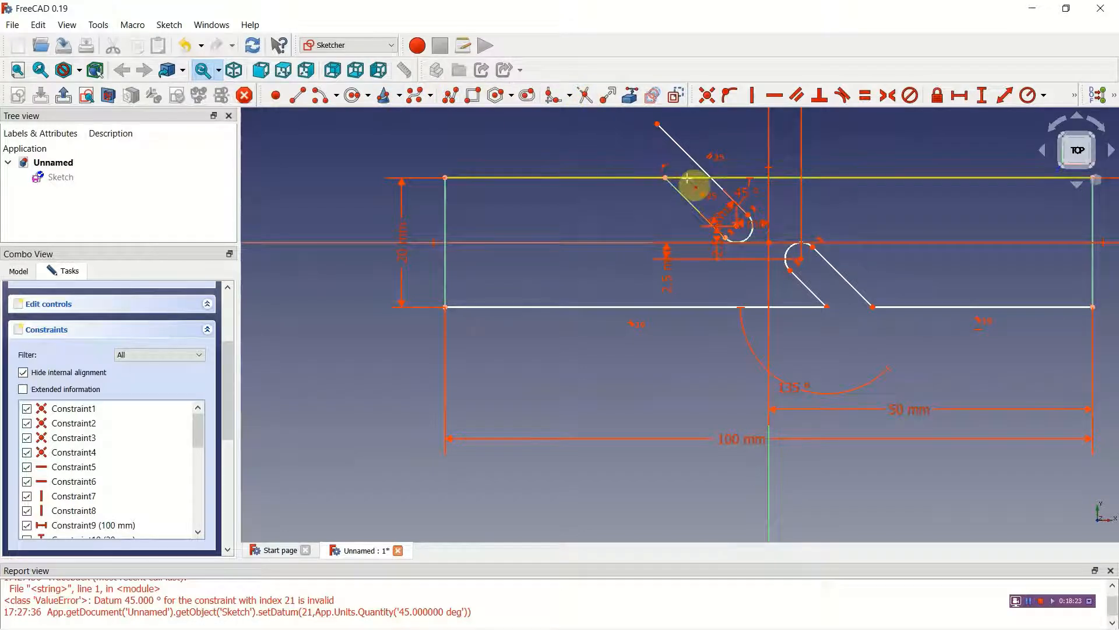
left_click(693, 178)
left_click(691, 156)
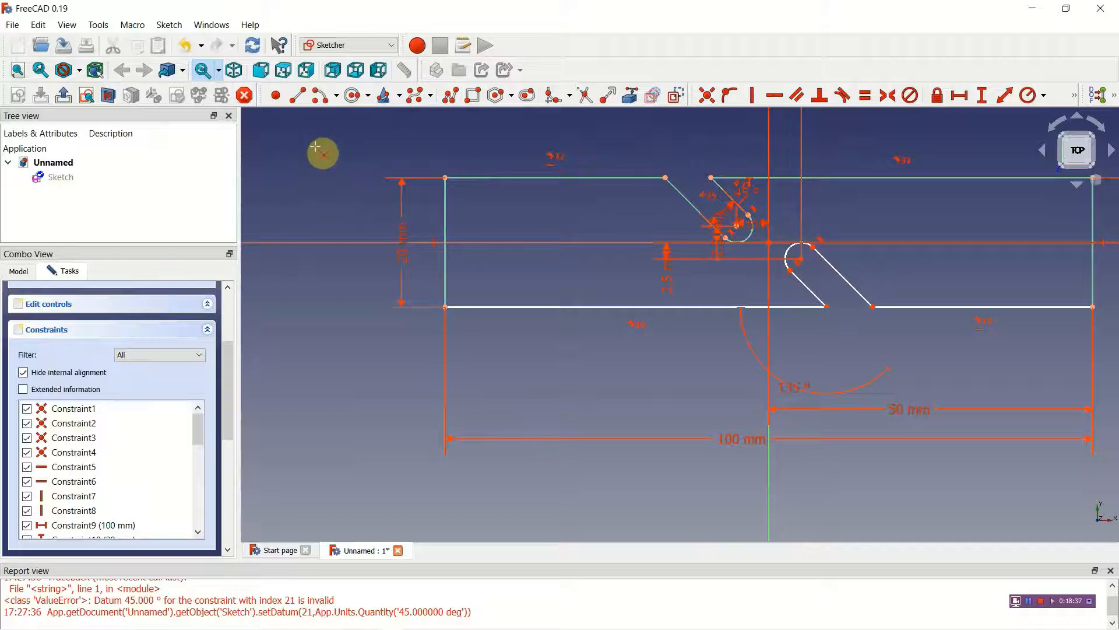
Step: Try a fillet on the rectangle's upper-left corner and undo it
left_click(552, 96)
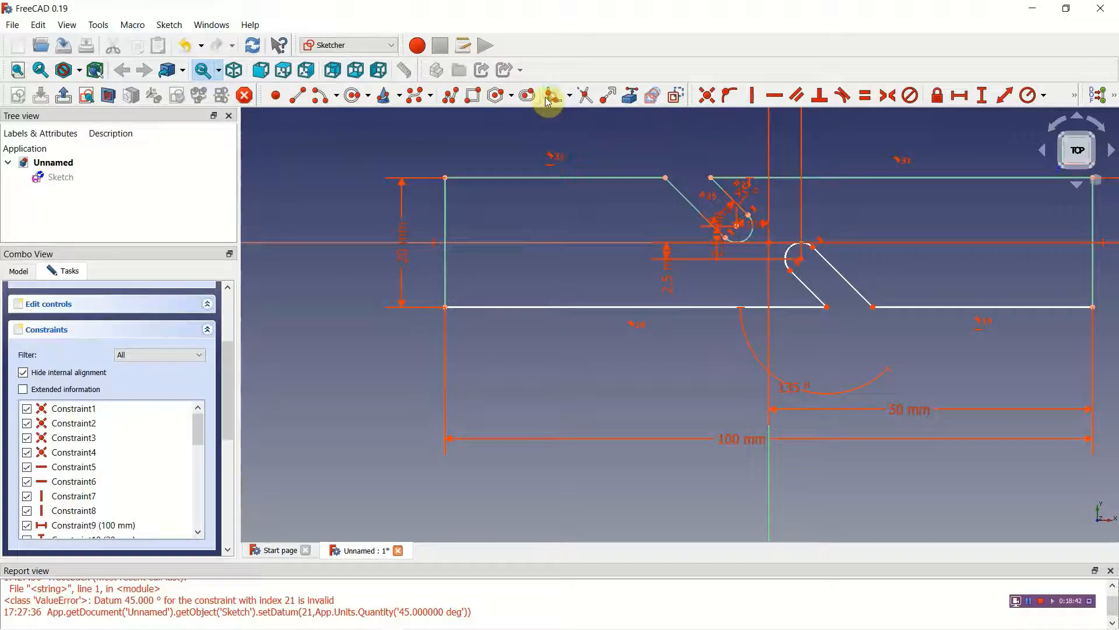
left_click(446, 191)
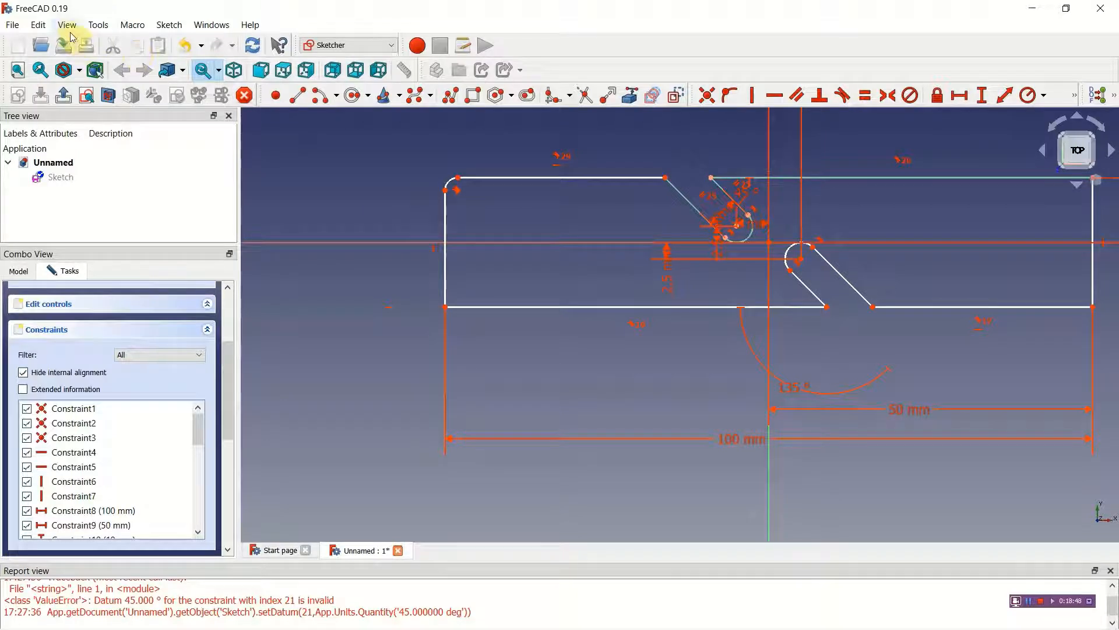
left_click(41, 25)
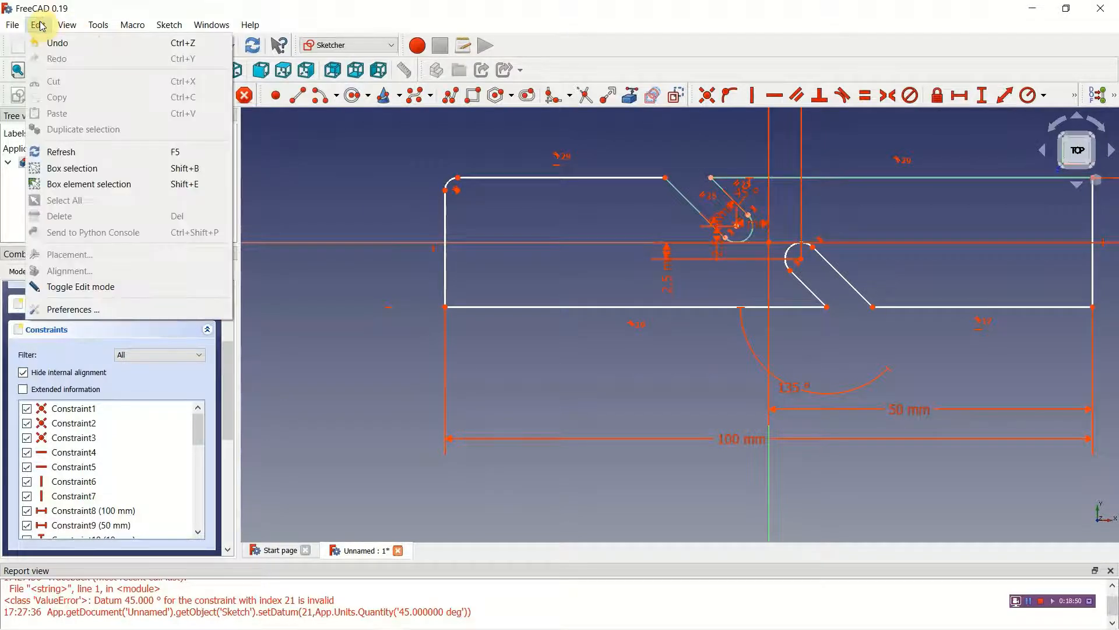
left_click(54, 41)
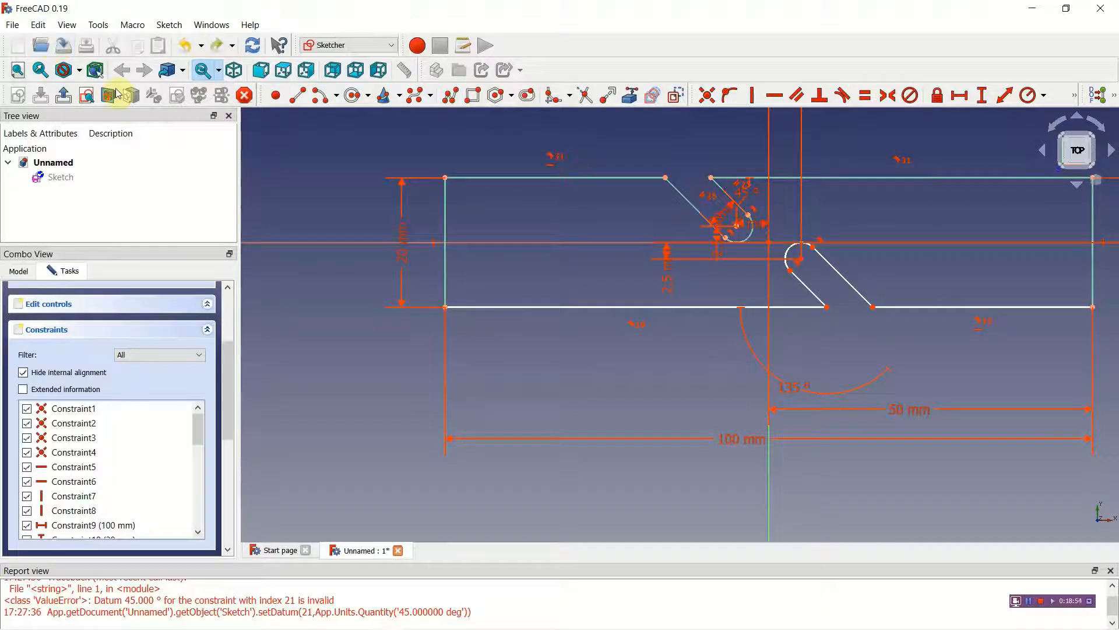
left_click(356, 98)
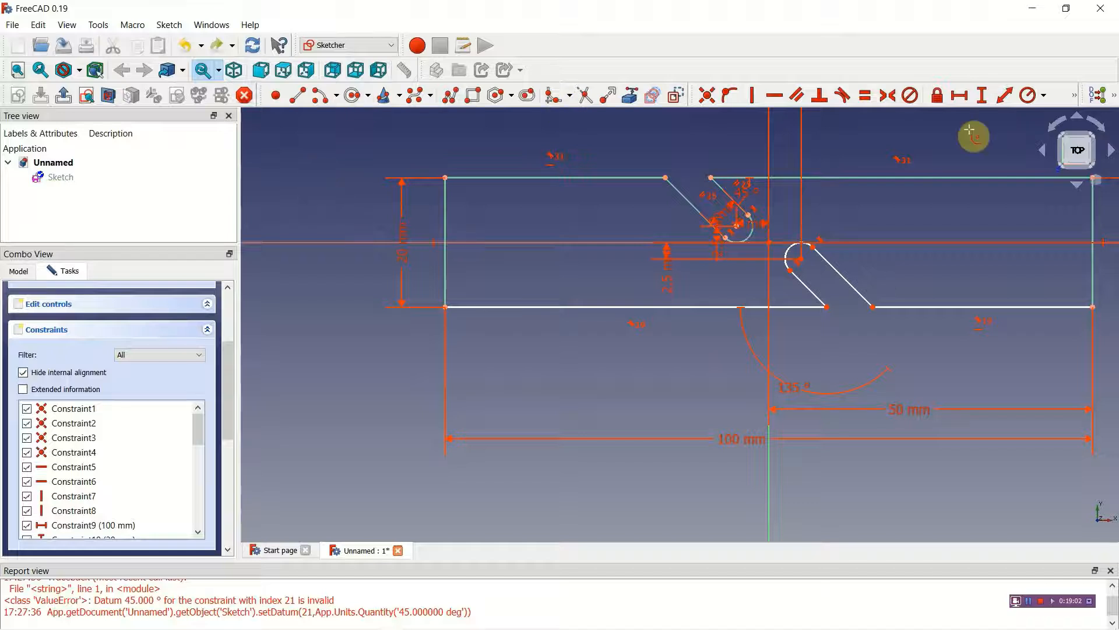
left_click(1029, 97)
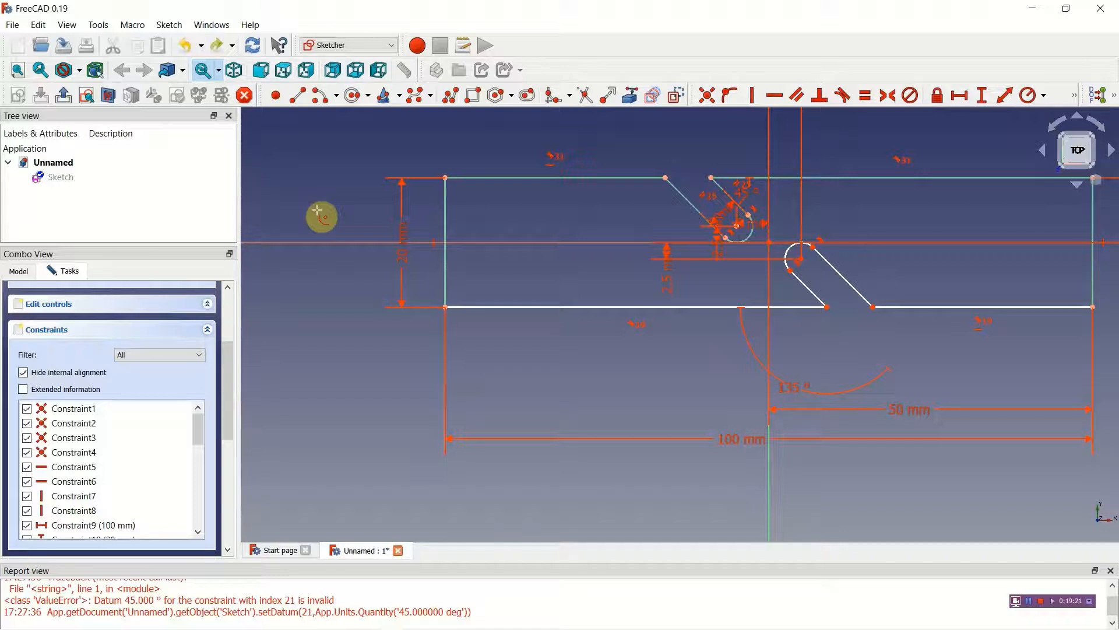
Step: Finish editing the sketch and switch to the Part workbench
left_click(64, 97)
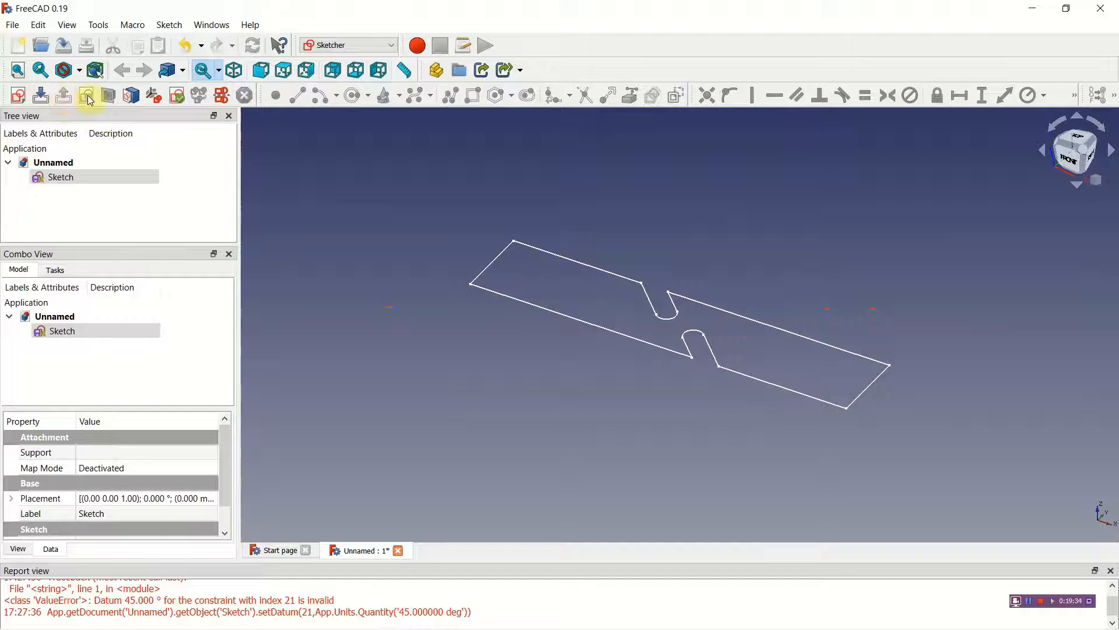
left_click(393, 48)
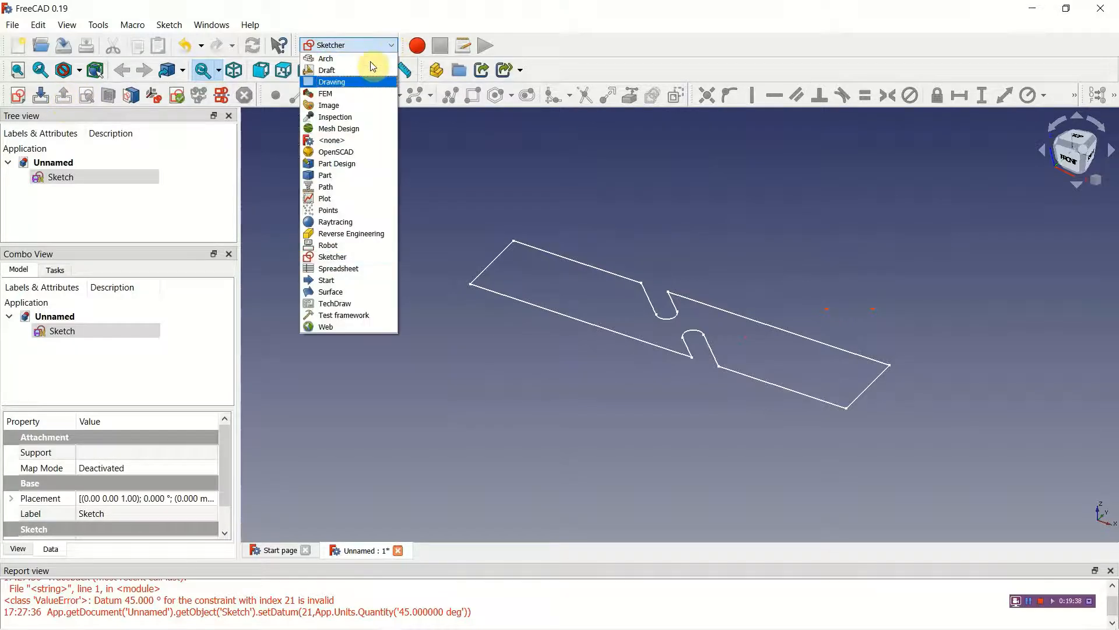
left_click(341, 175)
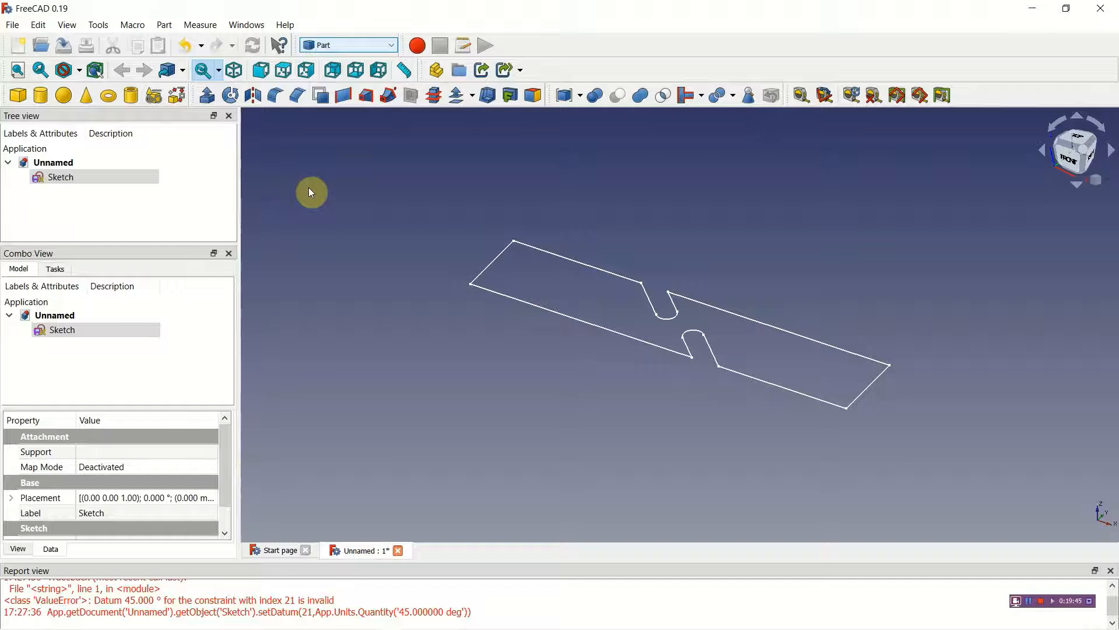
Step: Try extruding the sketch 10 mm along its normal and undo the extrusion
left_click(86, 175)
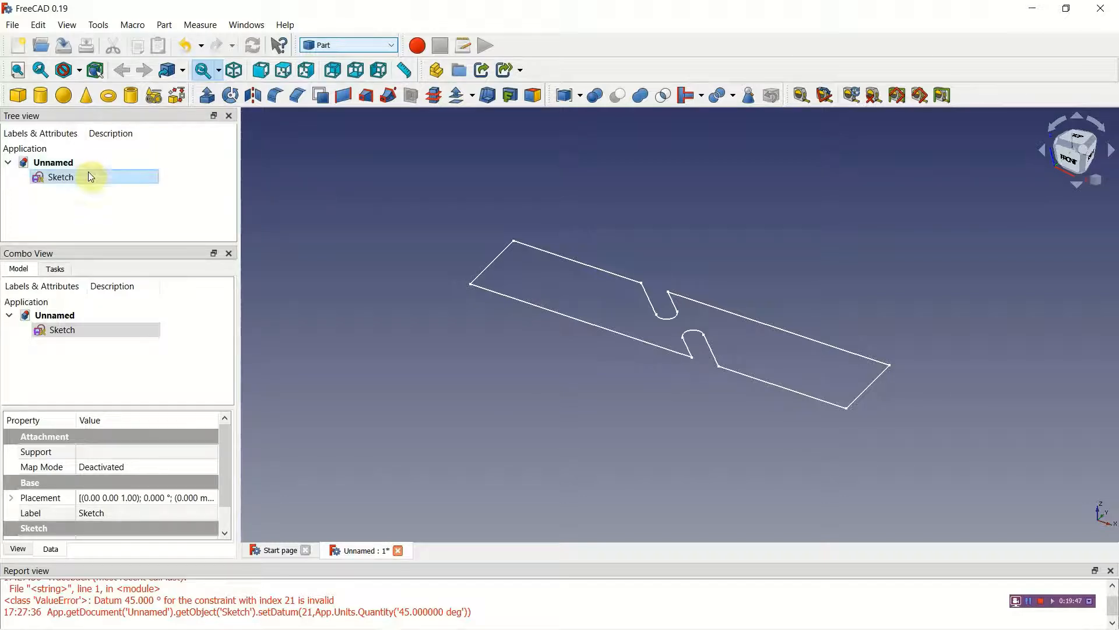
left_click(208, 96)
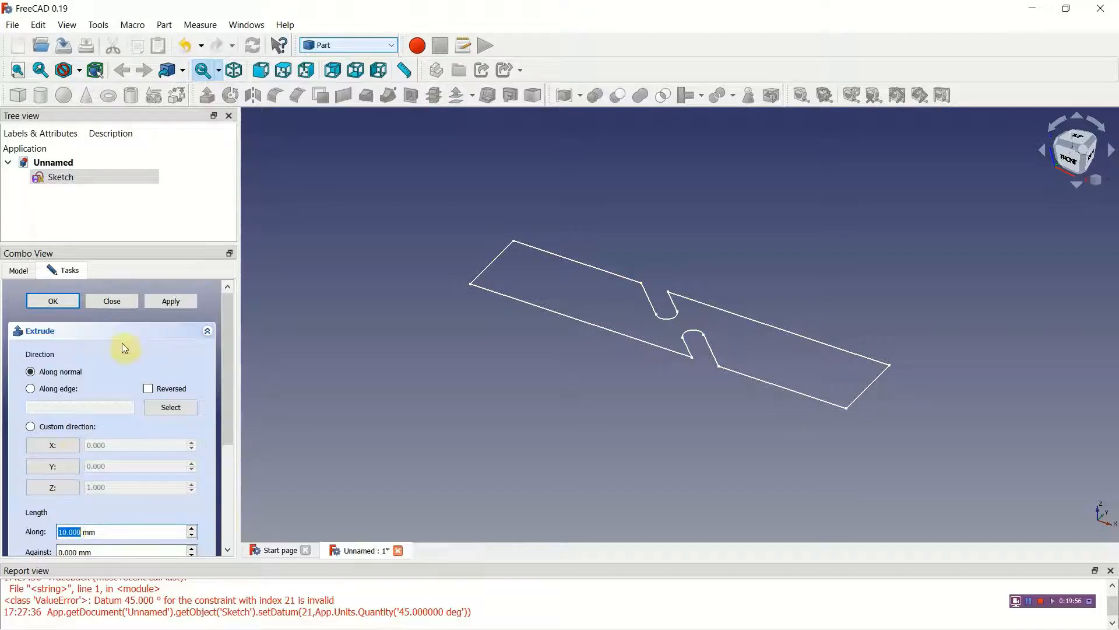
left_click(173, 300)
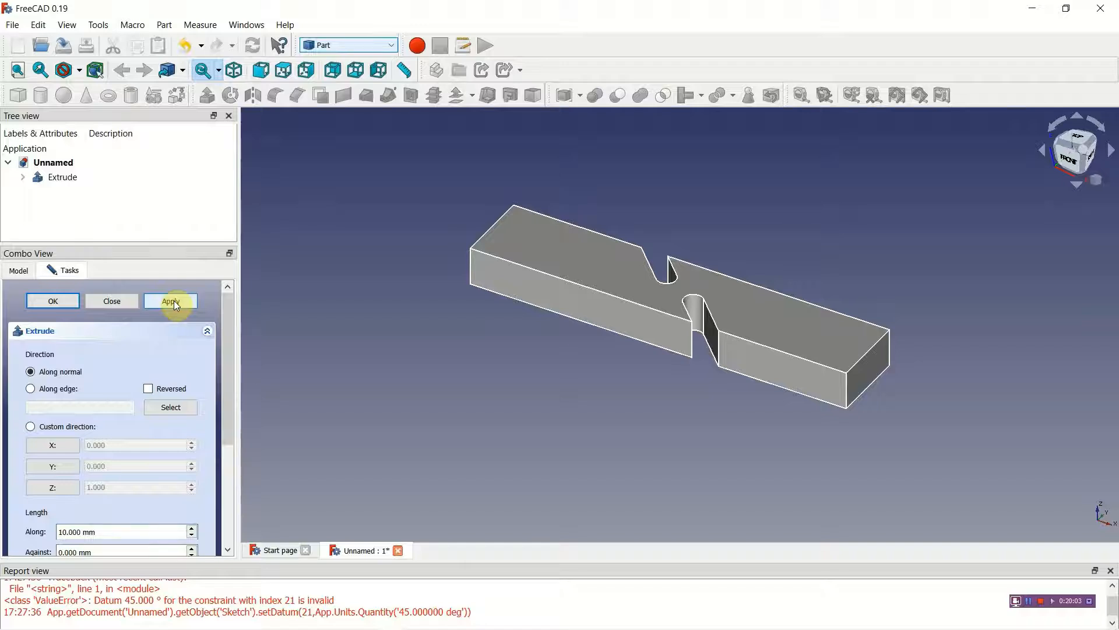
left_click(133, 301)
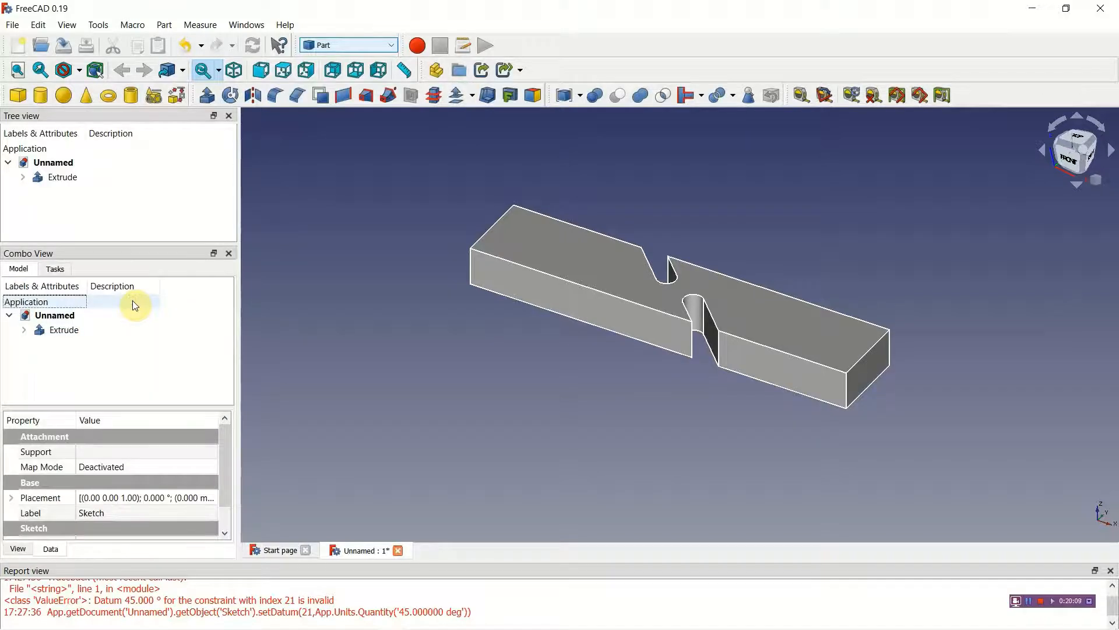
left_click(38, 25)
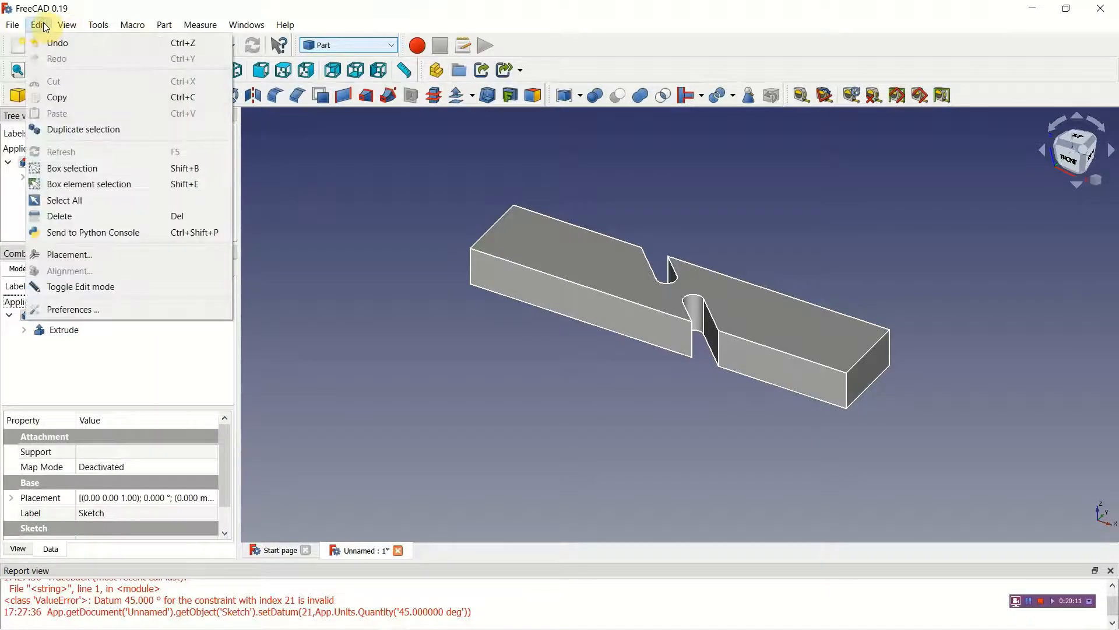
left_click(56, 40)
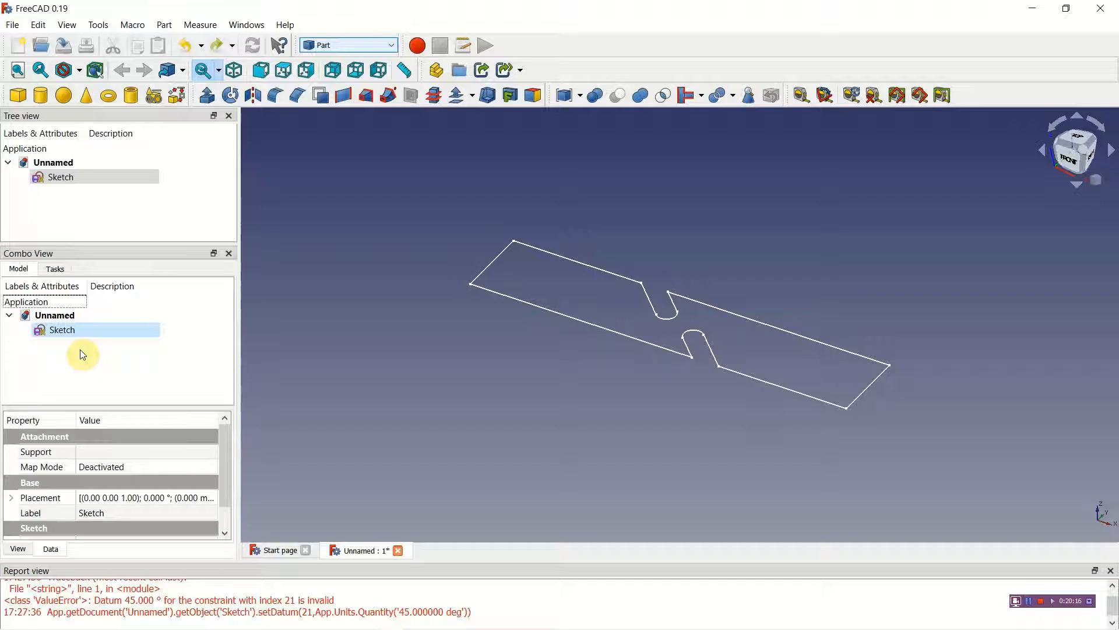
Step: Make a face from the wires of the slotted rectangle sketch
left_click(56, 332)
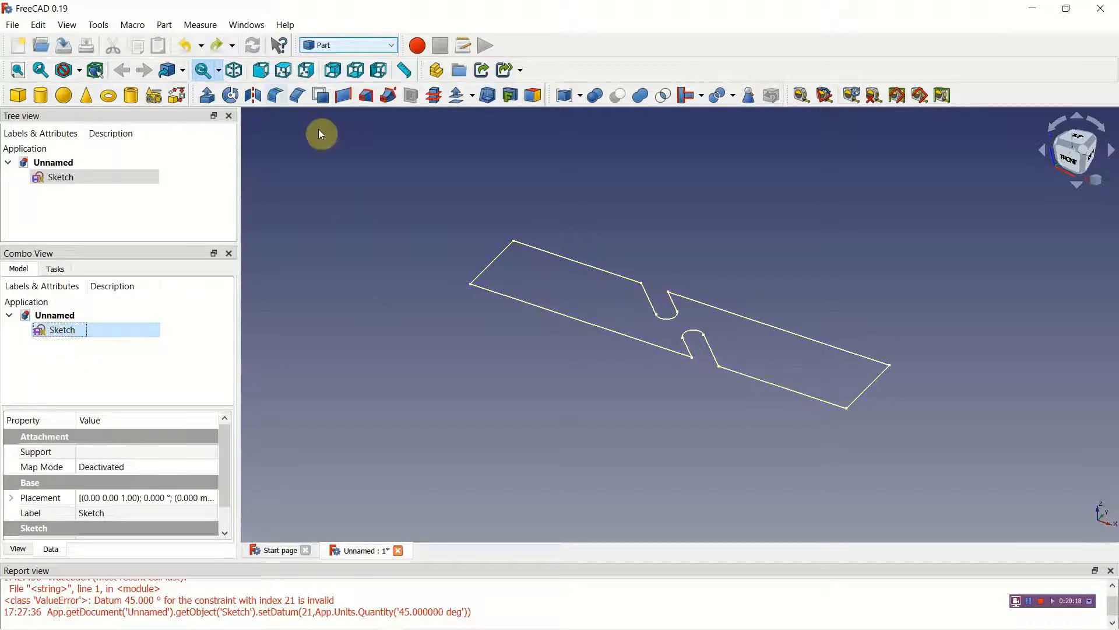
left_click(165, 25)
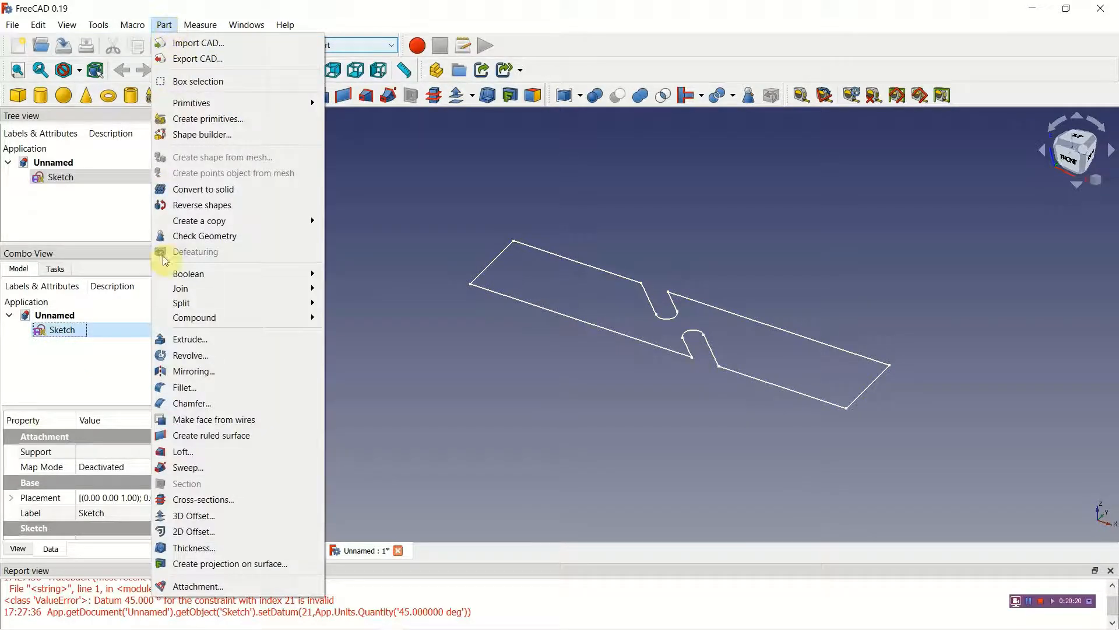
left_click(209, 419)
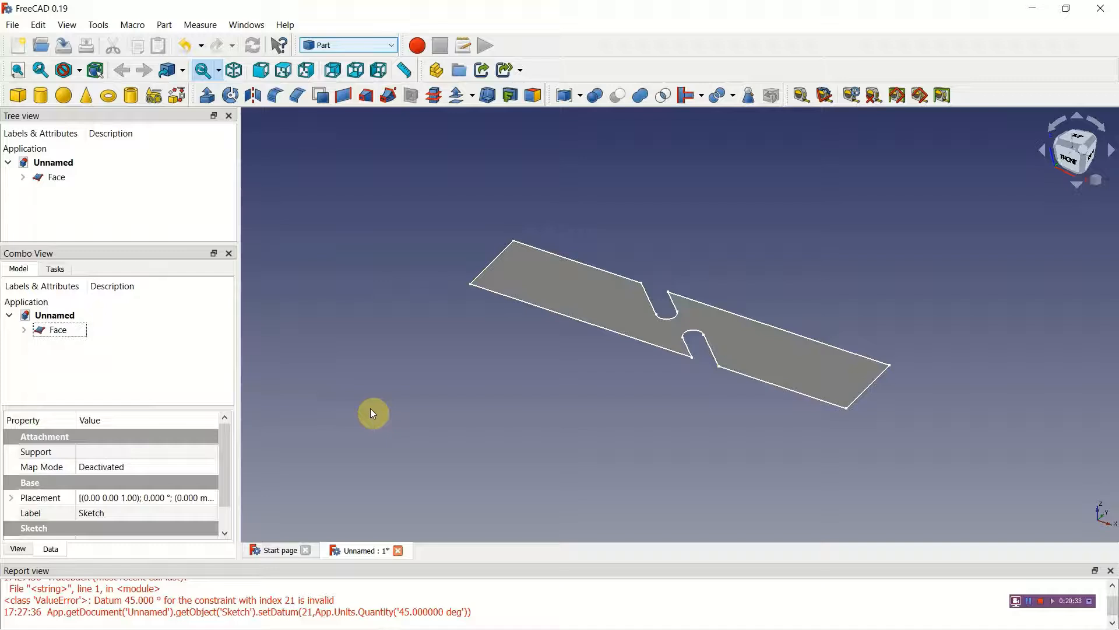
Step: In the FEM workbench, generate a Gmsh mesh from the face with a maximum element size of 3 mm
left_click(392, 46)
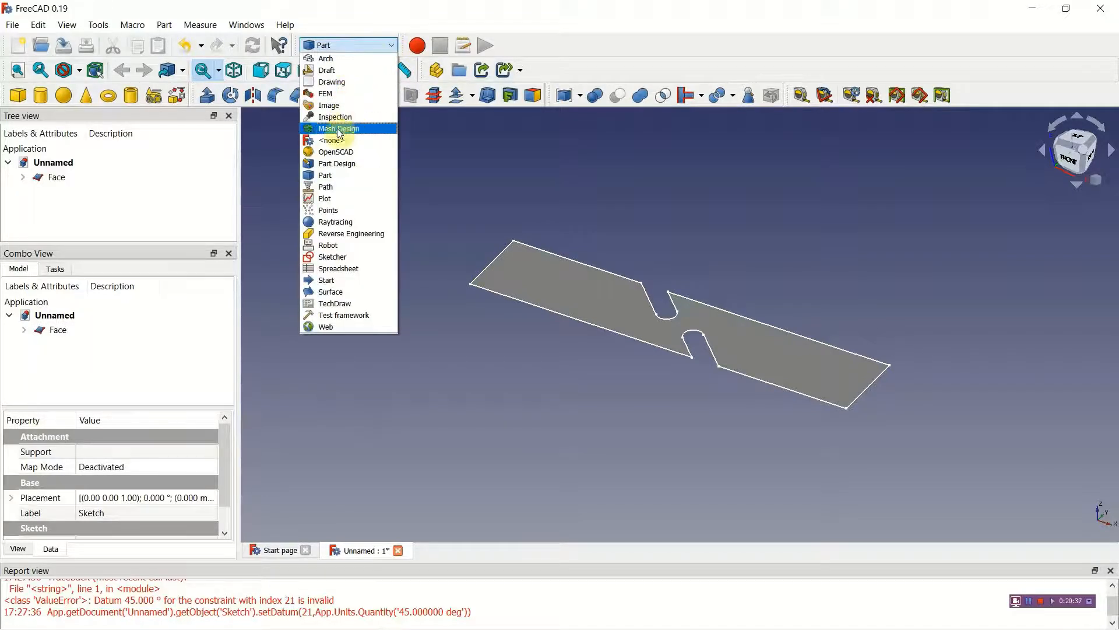
left_click(329, 96)
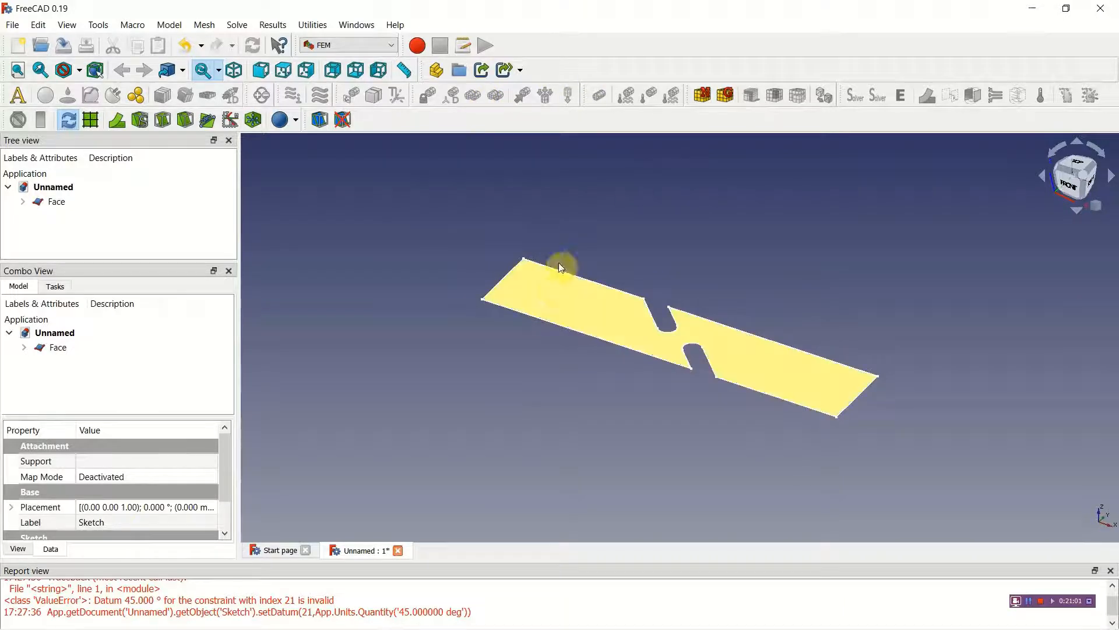
left_click(563, 290)
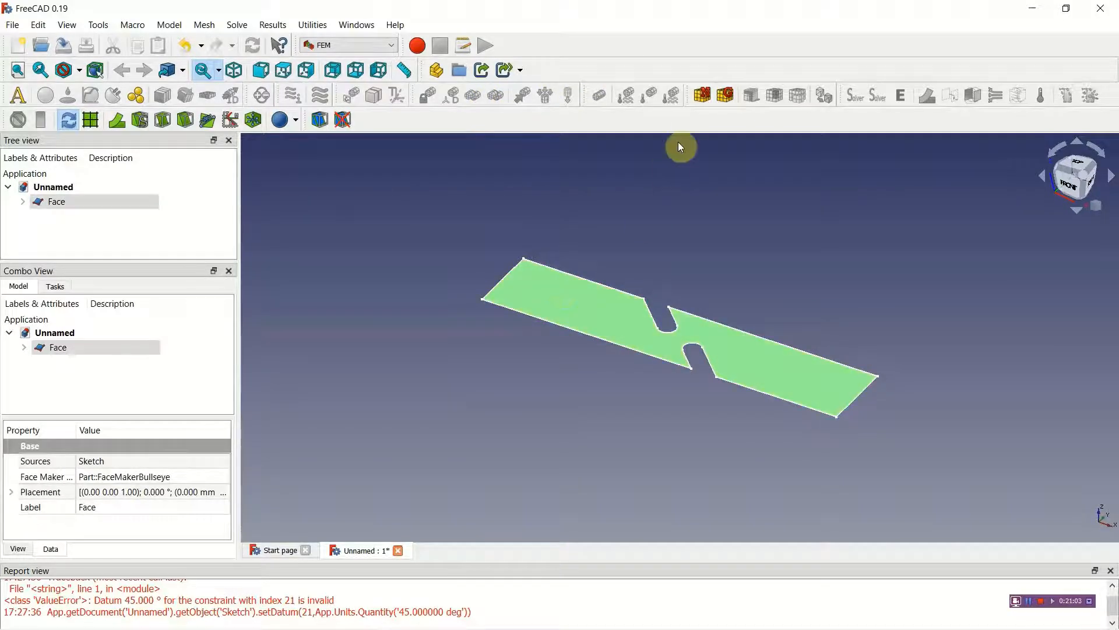
left_click(726, 95)
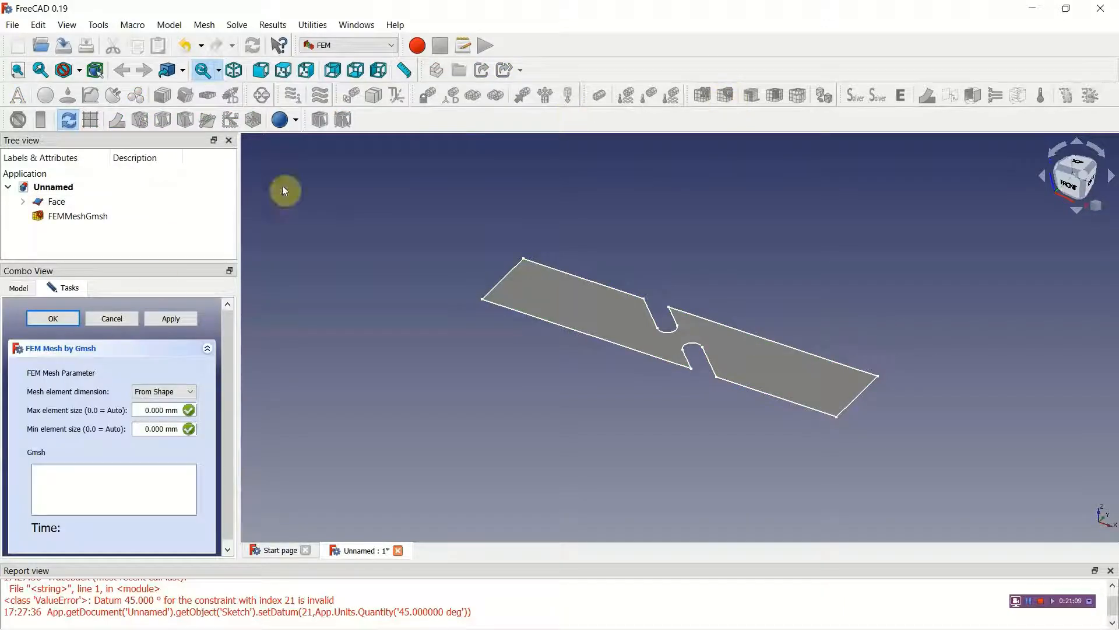
left_click(151, 411)
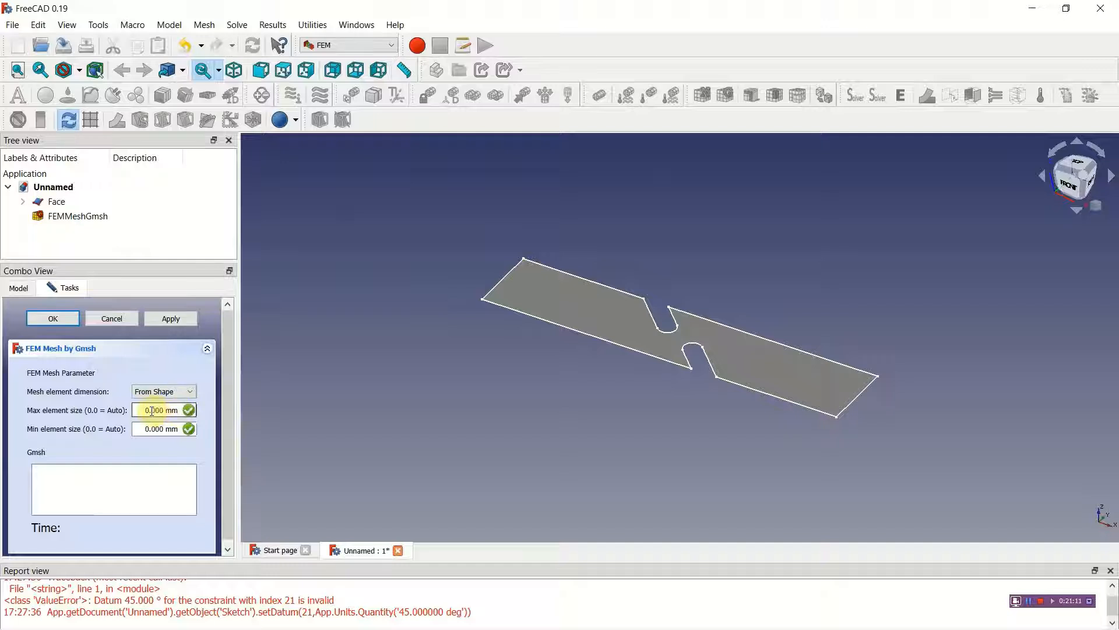
left_click_drag(150, 410, 146, 410)
type("3")
left_click(168, 318)
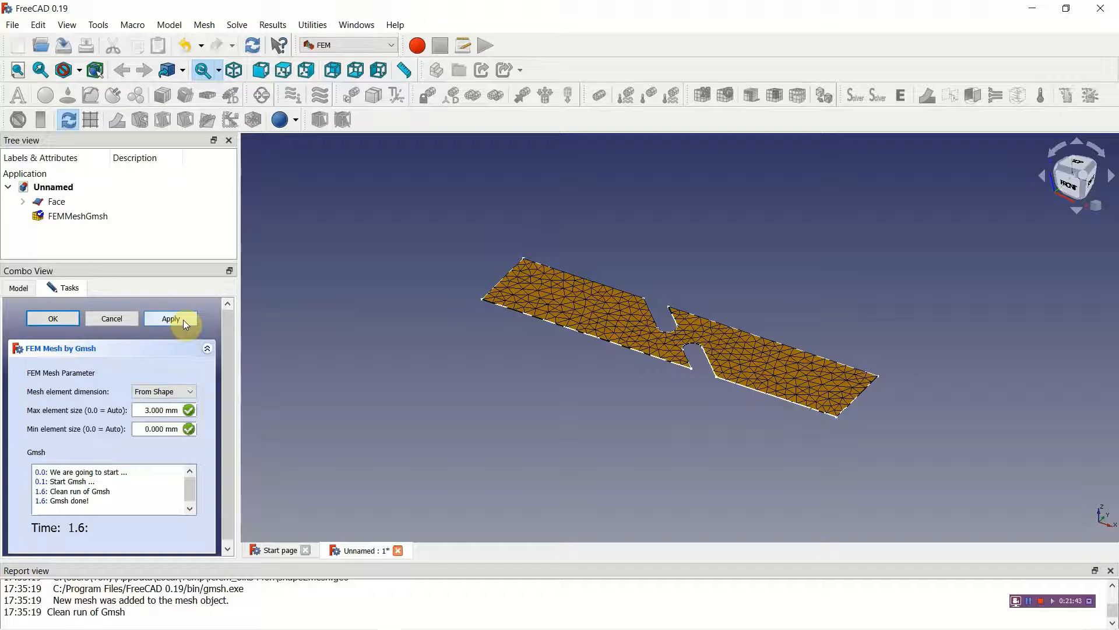
left_click(60, 317)
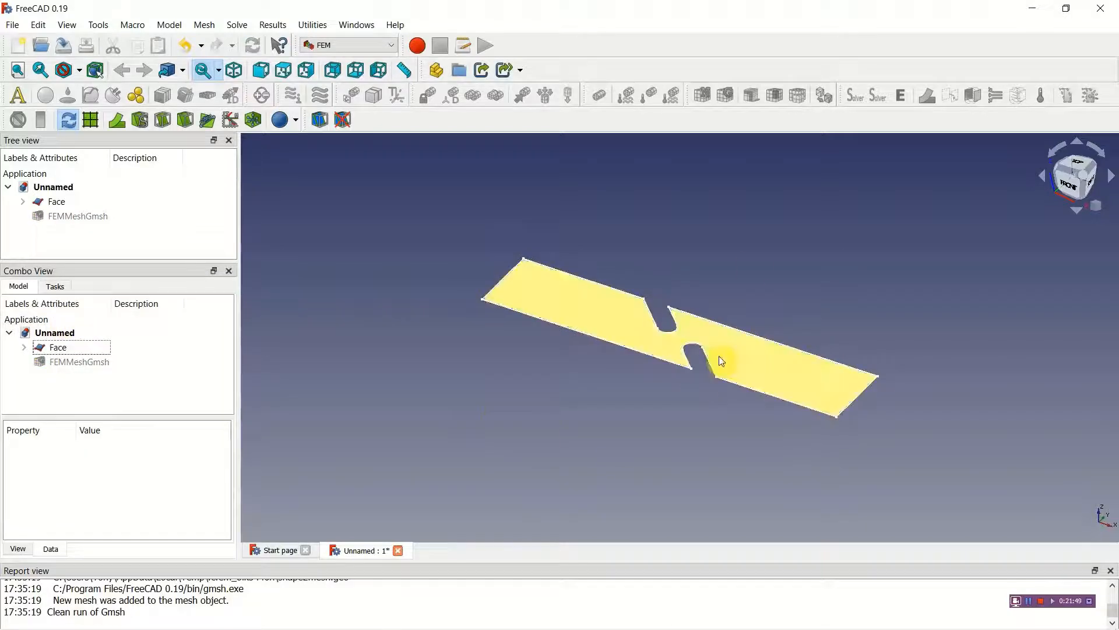
Step: Show the hidden Gmsh mesh of the face in the 3D view
left_click(615, 327)
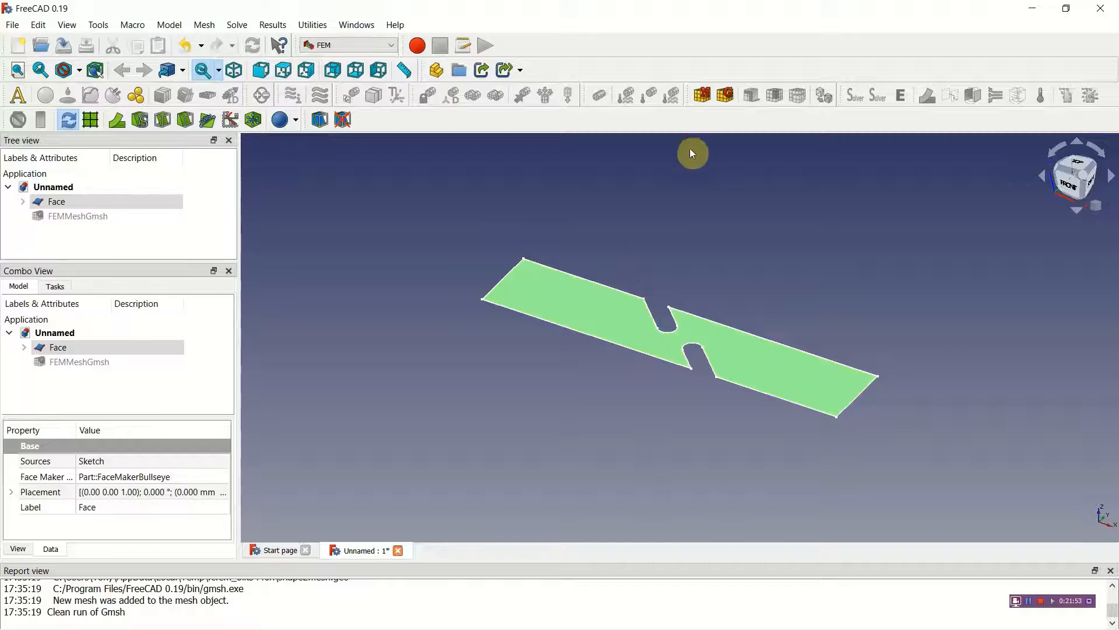
left_click(108, 363)
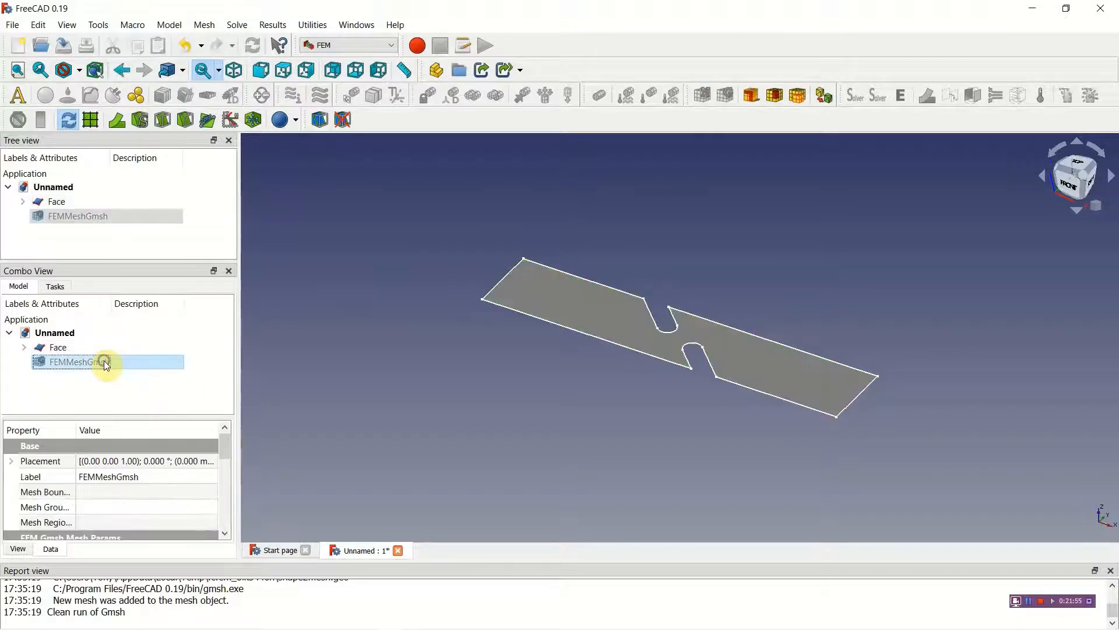
right_click(107, 362)
left_click(90, 364)
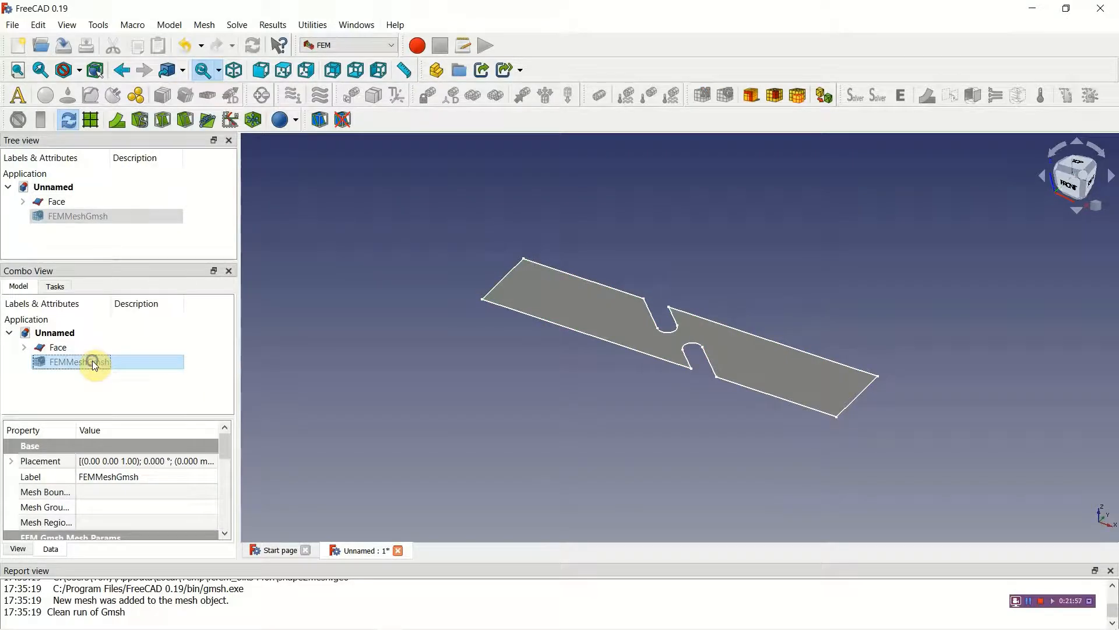
right_click(95, 365)
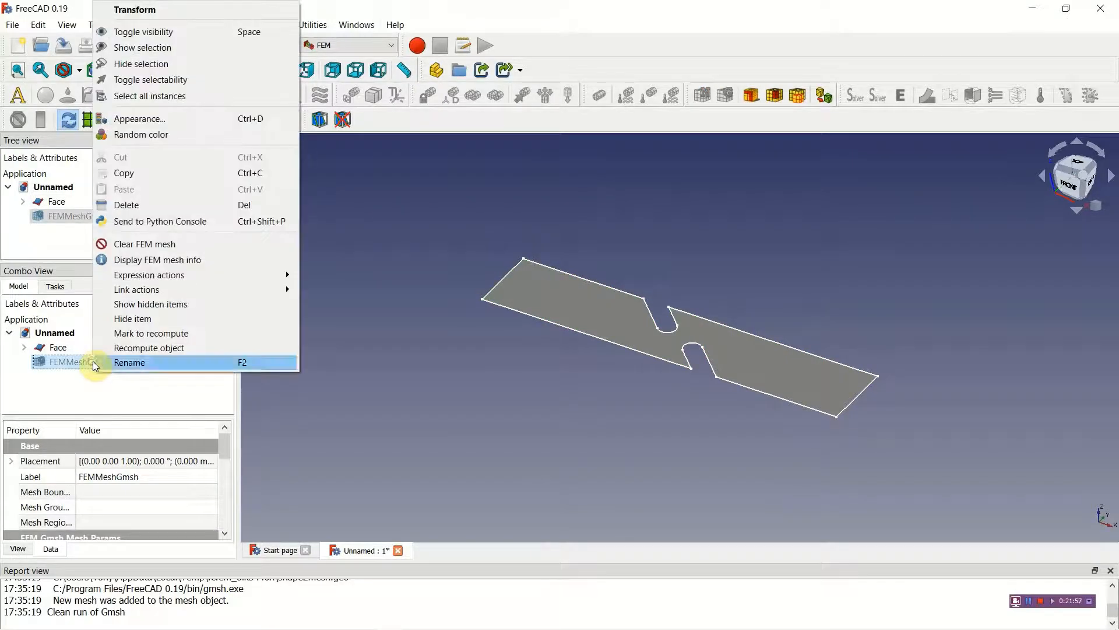
left_click(156, 49)
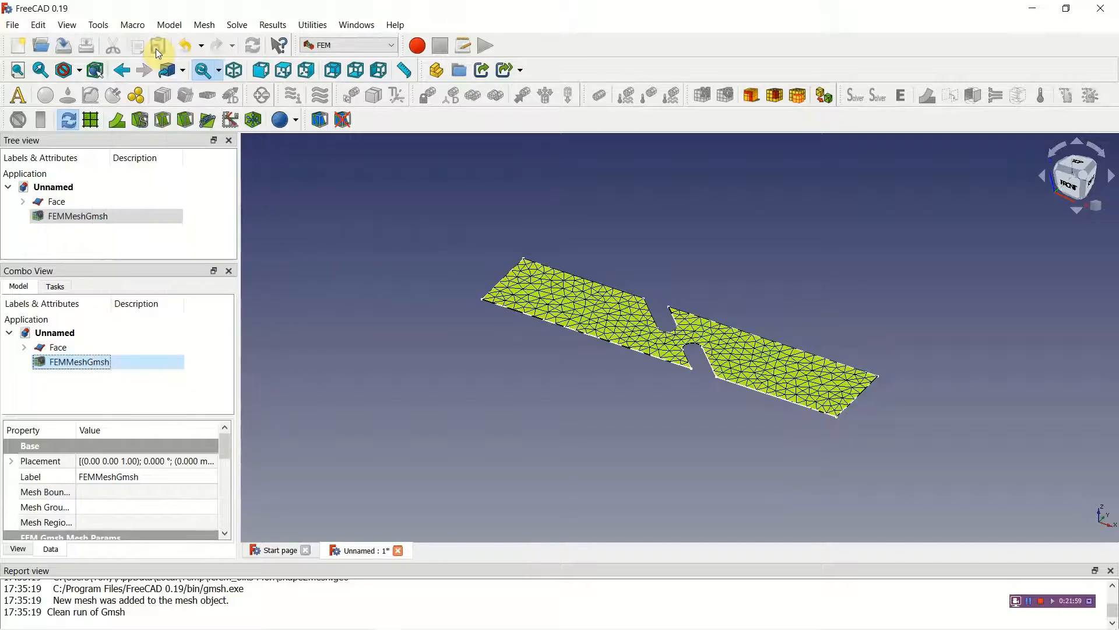
Step: Start a boundary layer for the Gmsh mesh and hide the Report view to make room for its settings
left_click(751, 95)
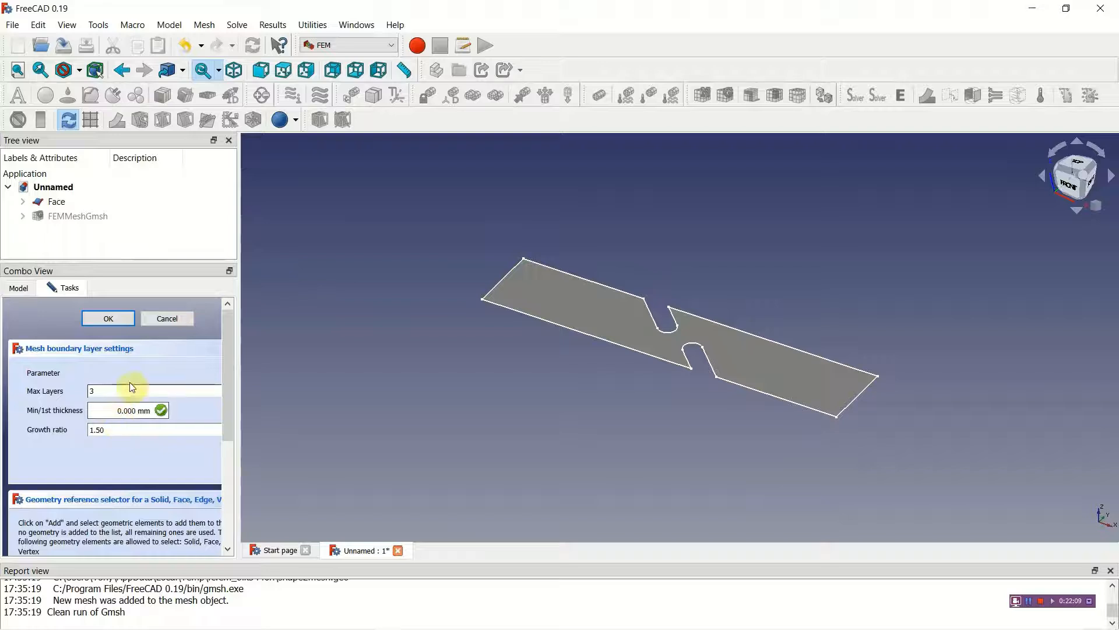
left_click_drag(154, 263, 168, 202)
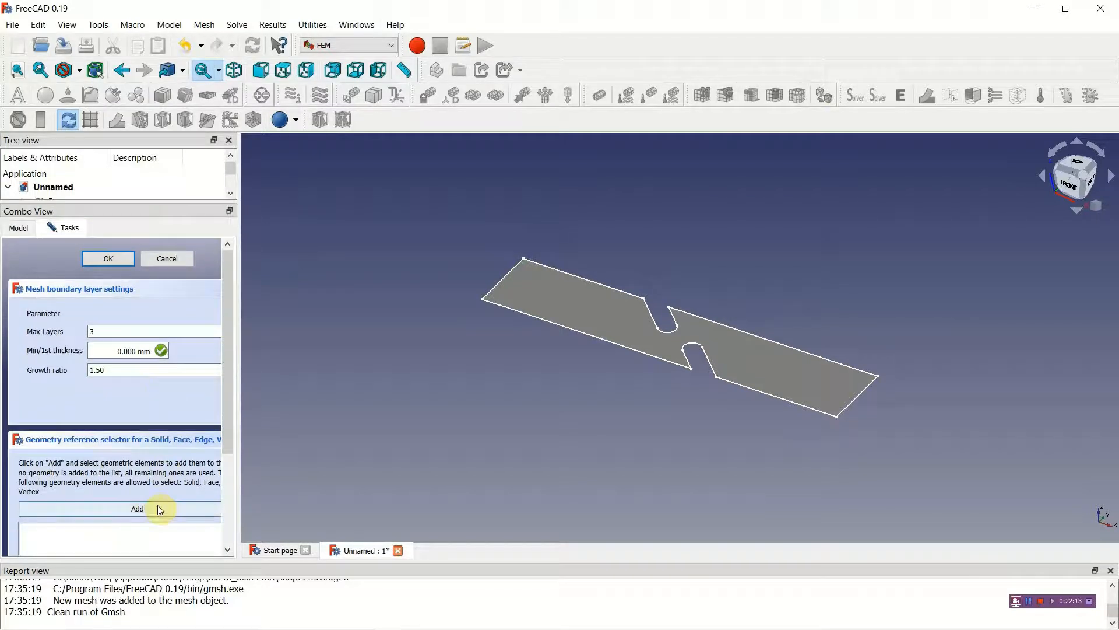
left_click(45, 26)
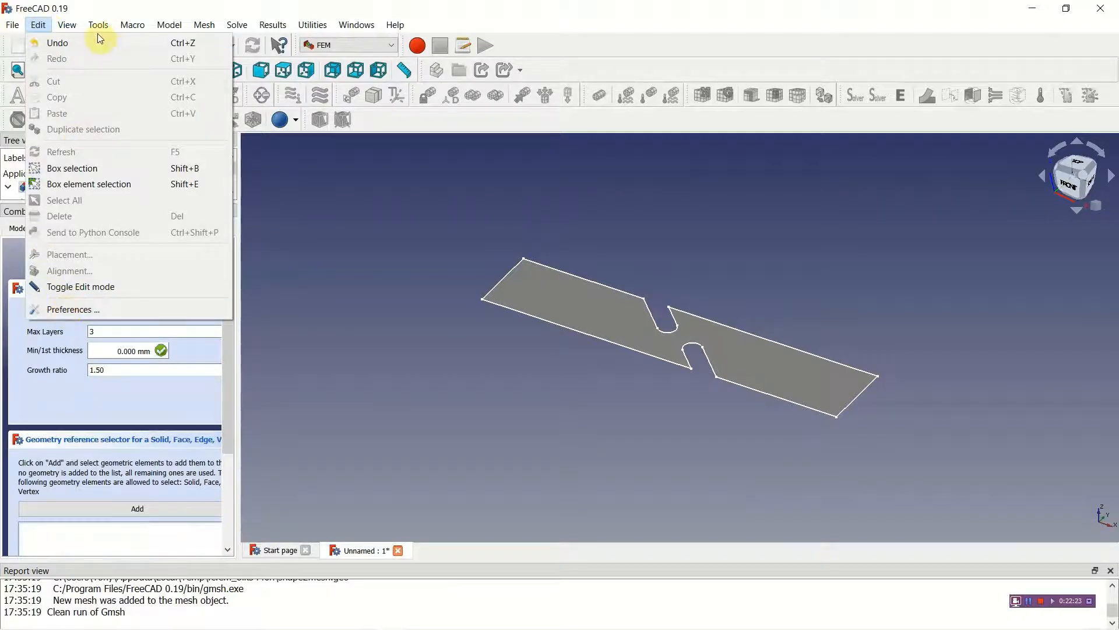
mouse_move(67, 25)
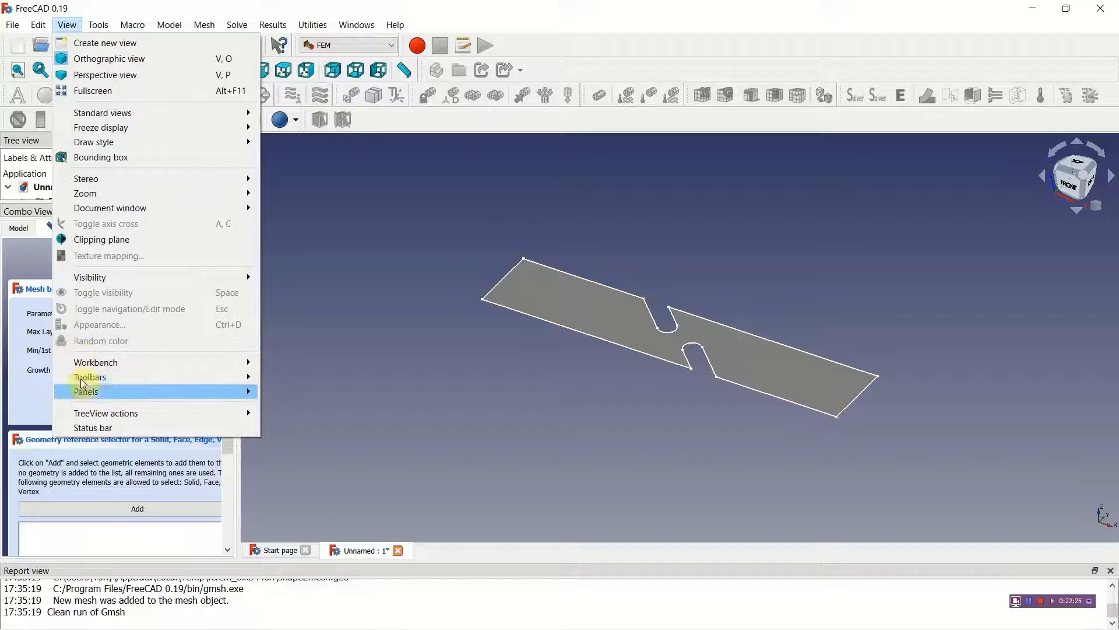
mouse_move(87, 392)
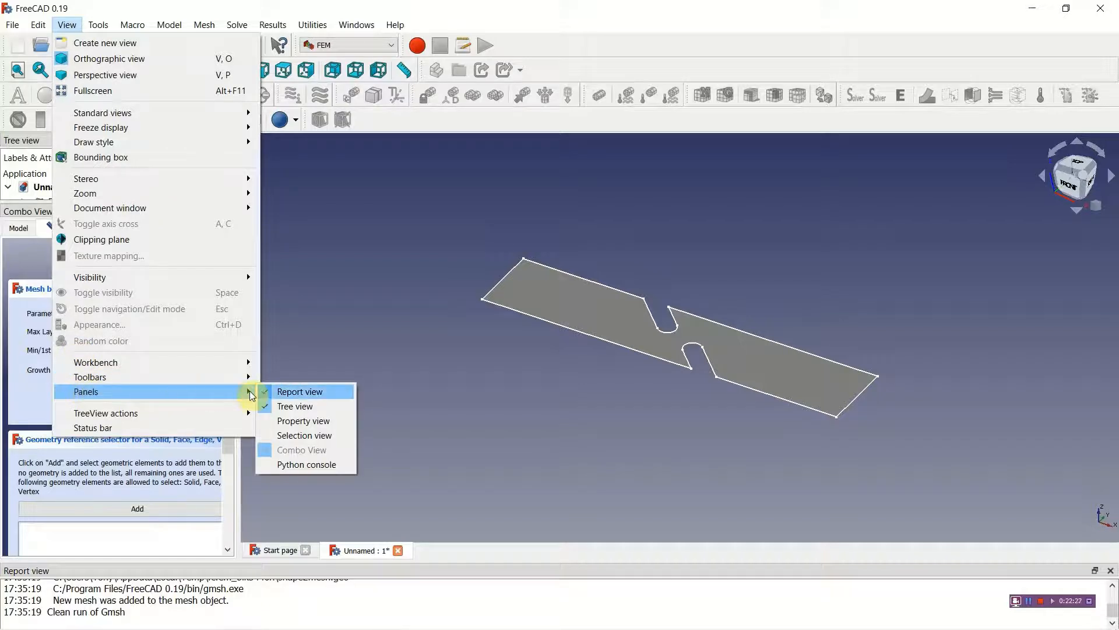
left_click(268, 391)
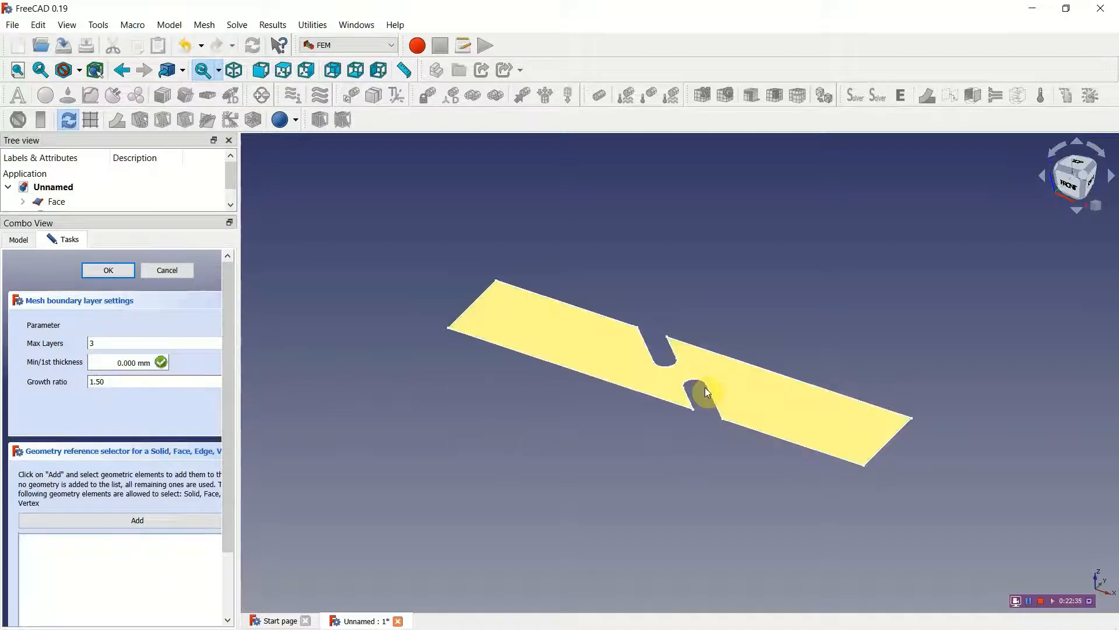
Step: Add the rounded end edges of both slots to the boundary layer and set its min/1st thickness to 1 mm
left_click(671, 367)
left_click(122, 521)
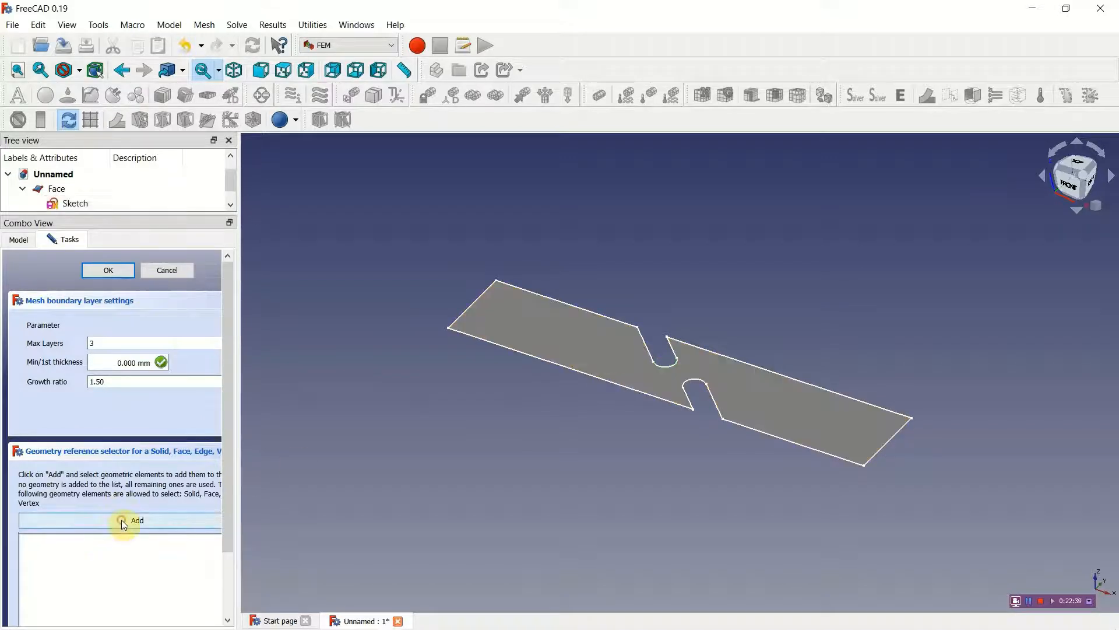
left_click(669, 365)
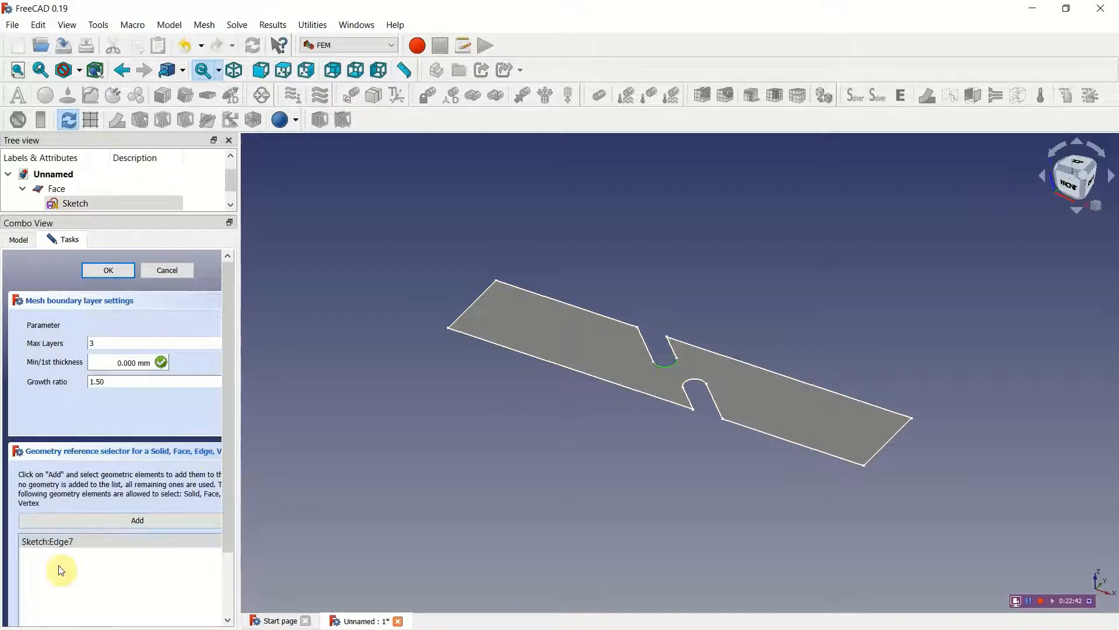
left_click(133, 520)
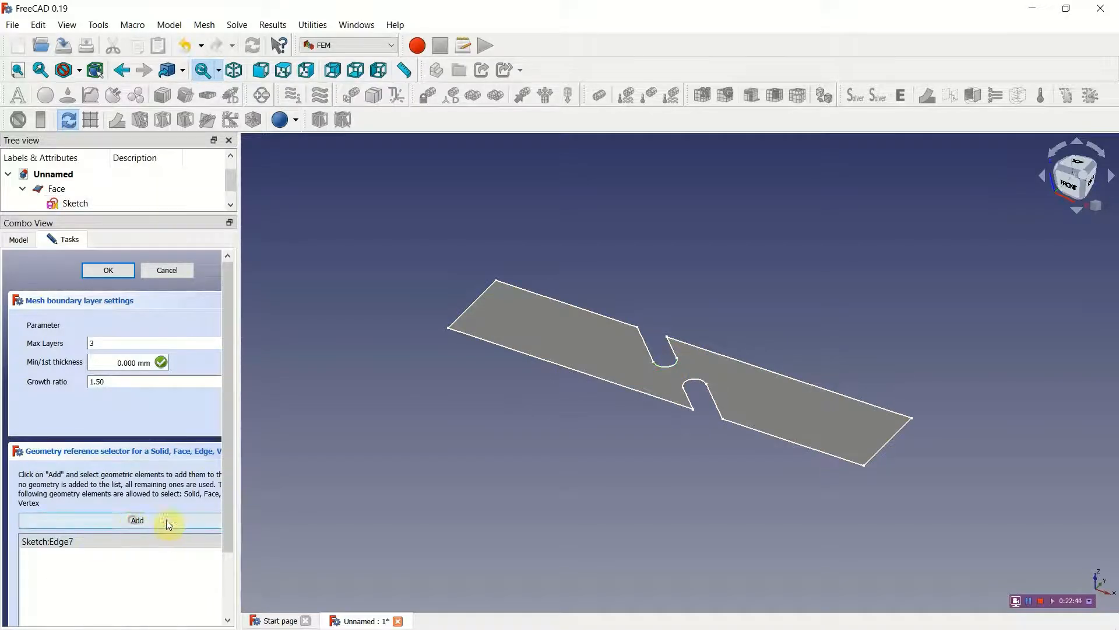
left_click(693, 383)
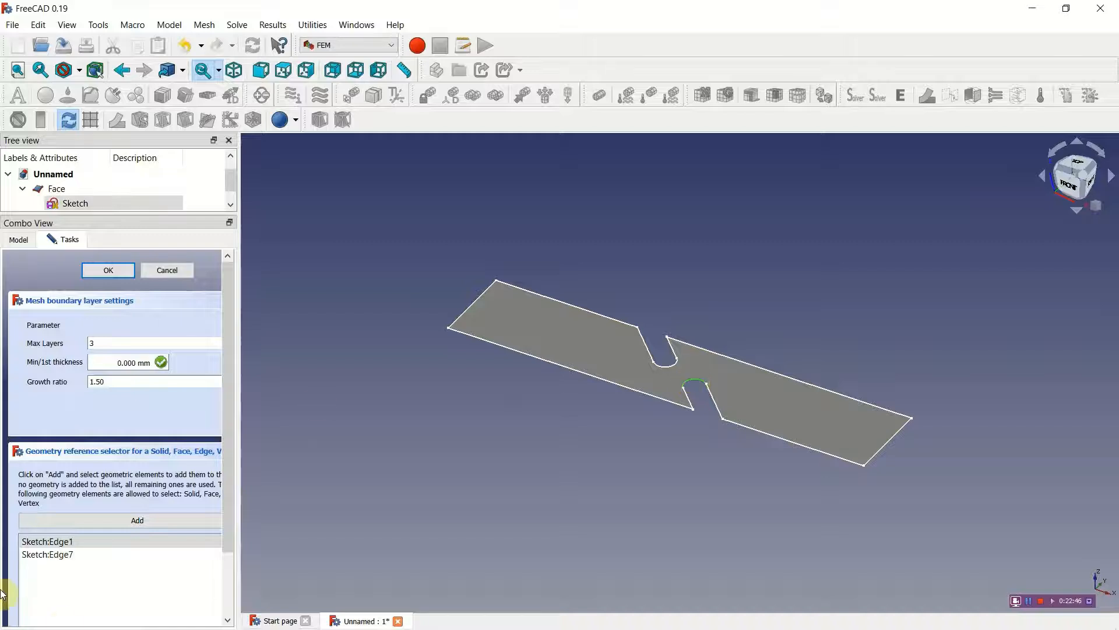
left_click(118, 364)
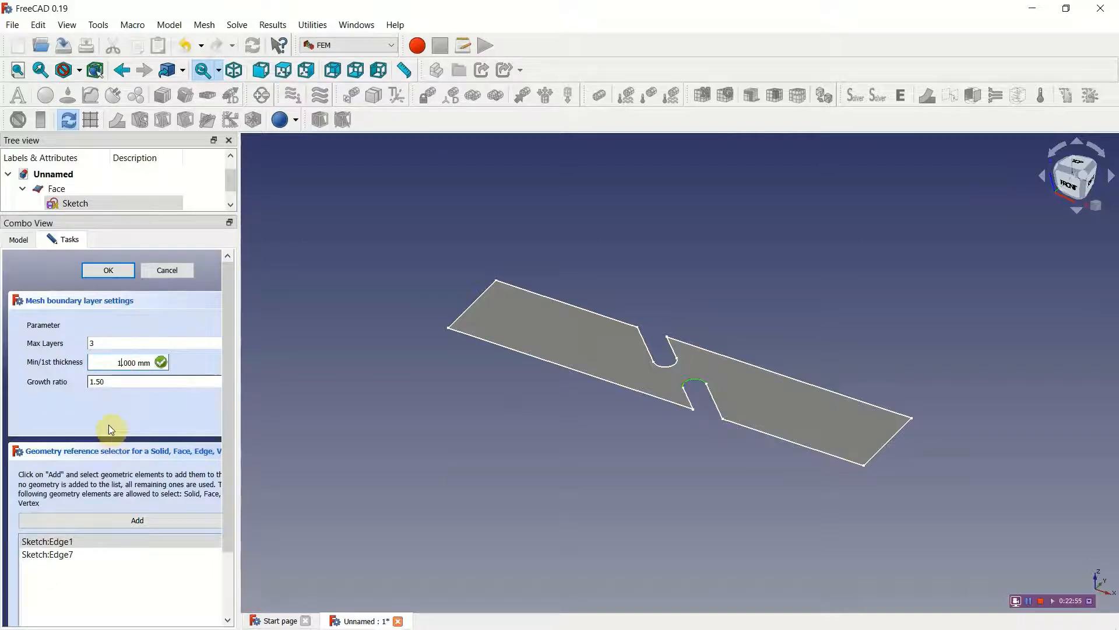
left_click(110, 271)
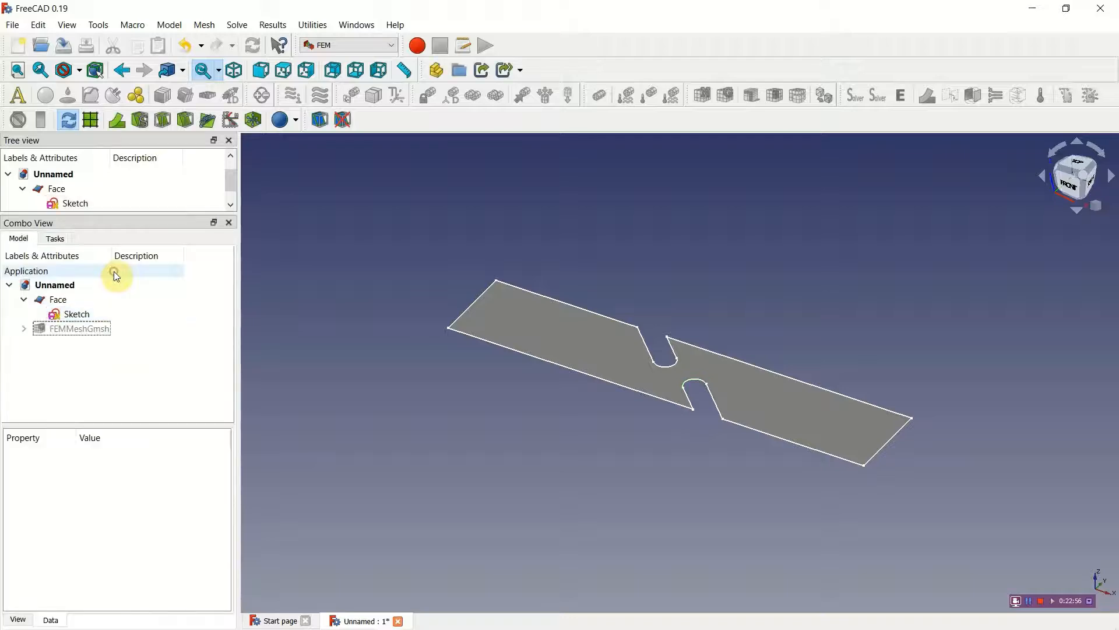
Step: Regenerate the Gmsh mesh with the boundary layer, inspect it around the slots, and close the mesh settings
double_click(72, 330)
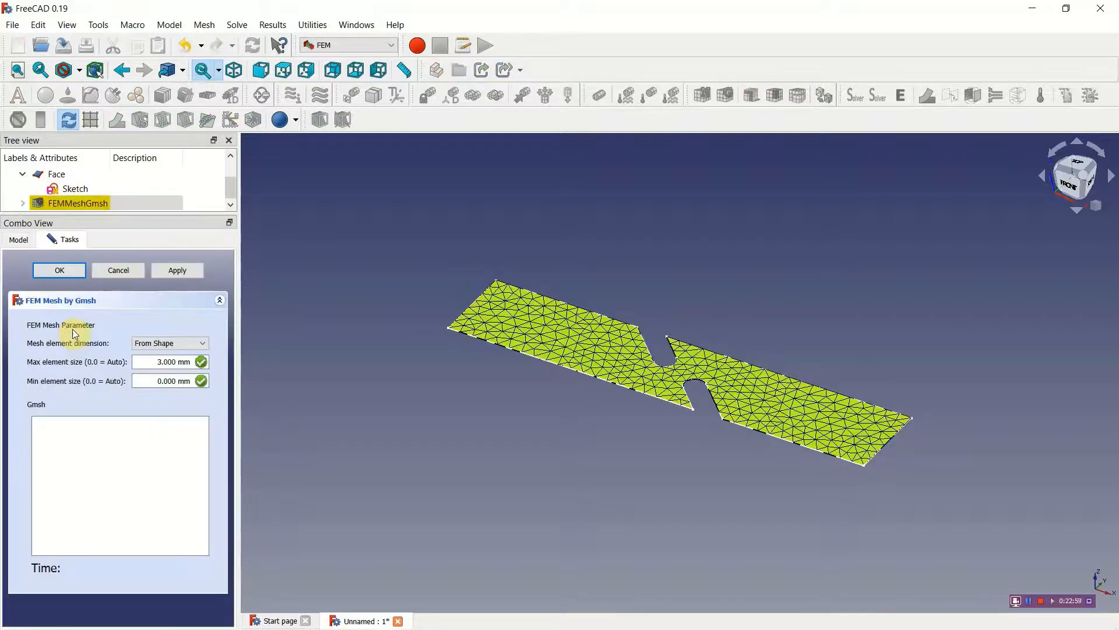
left_click(173, 271)
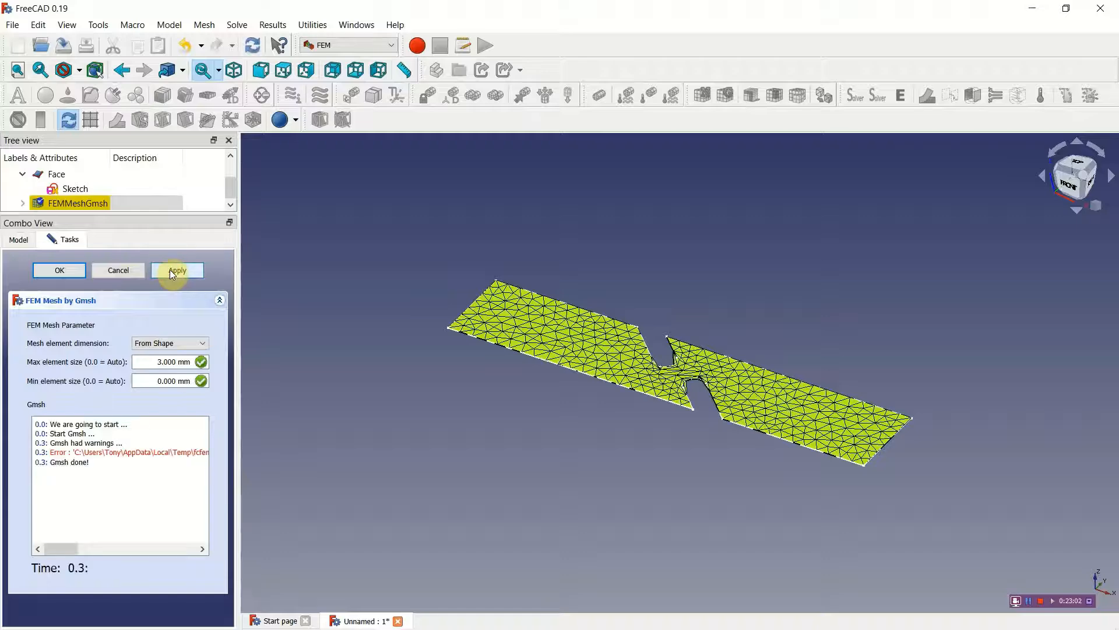
scroll(547, 426, "up", 3)
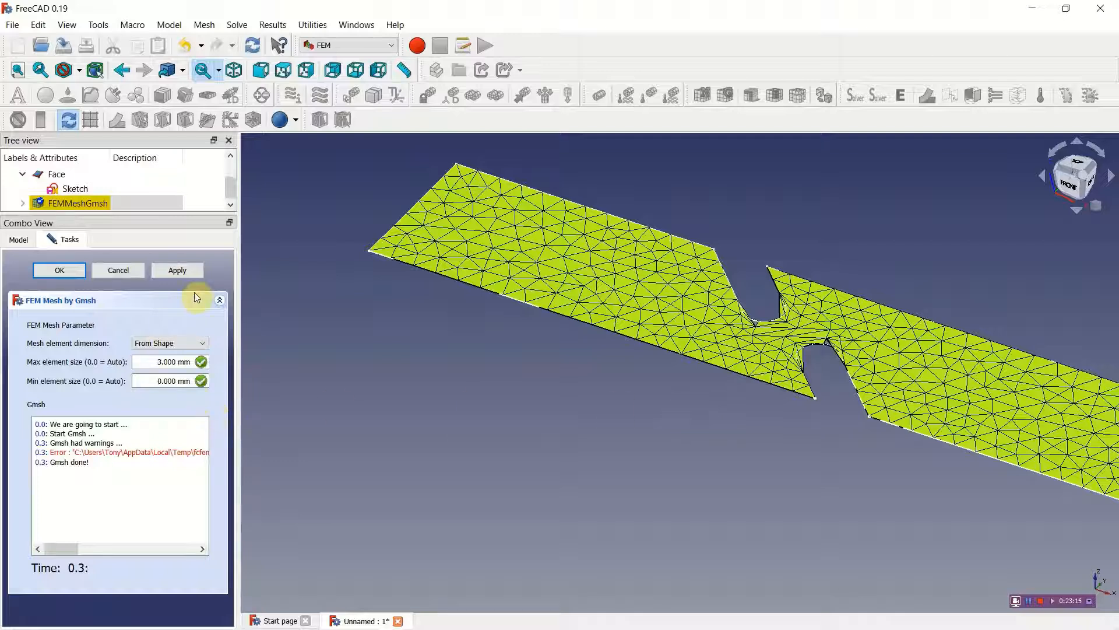
left_click(127, 268)
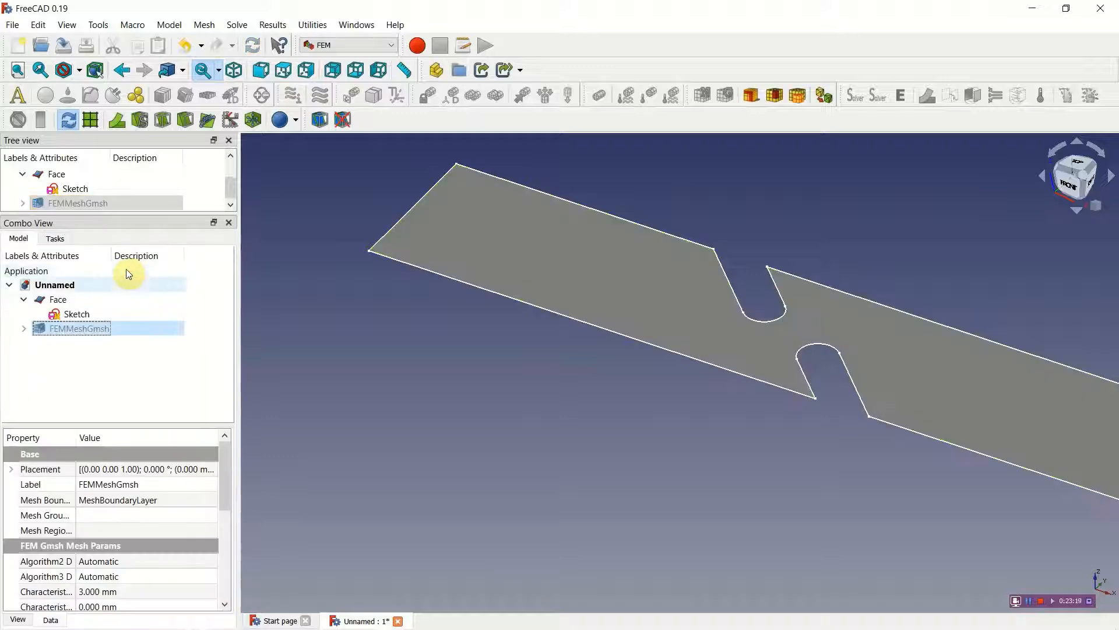
Step: Delete the boundary layer from the Gmsh mesh, accepting that the mesh references it
left_click(81, 330)
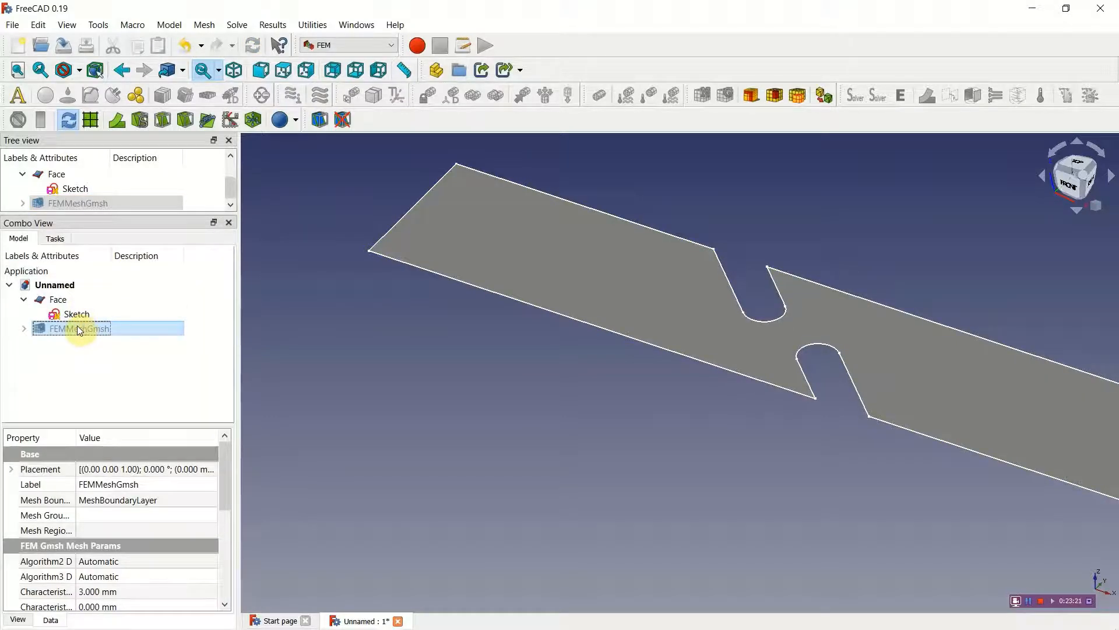
right_click(80, 331)
left_click(41, 333)
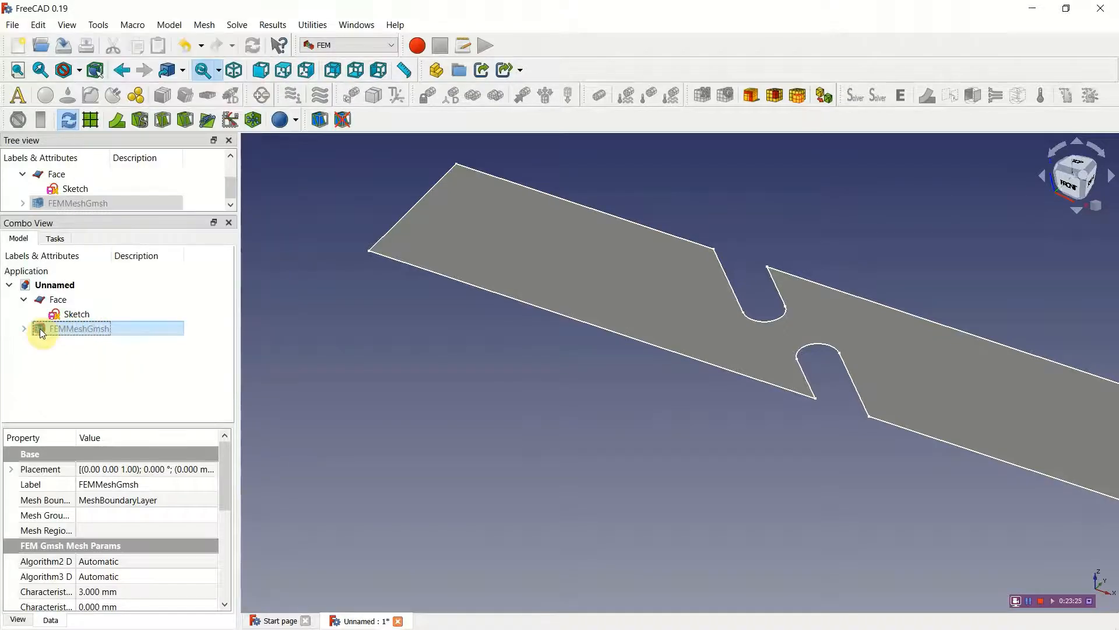
left_click(23, 329)
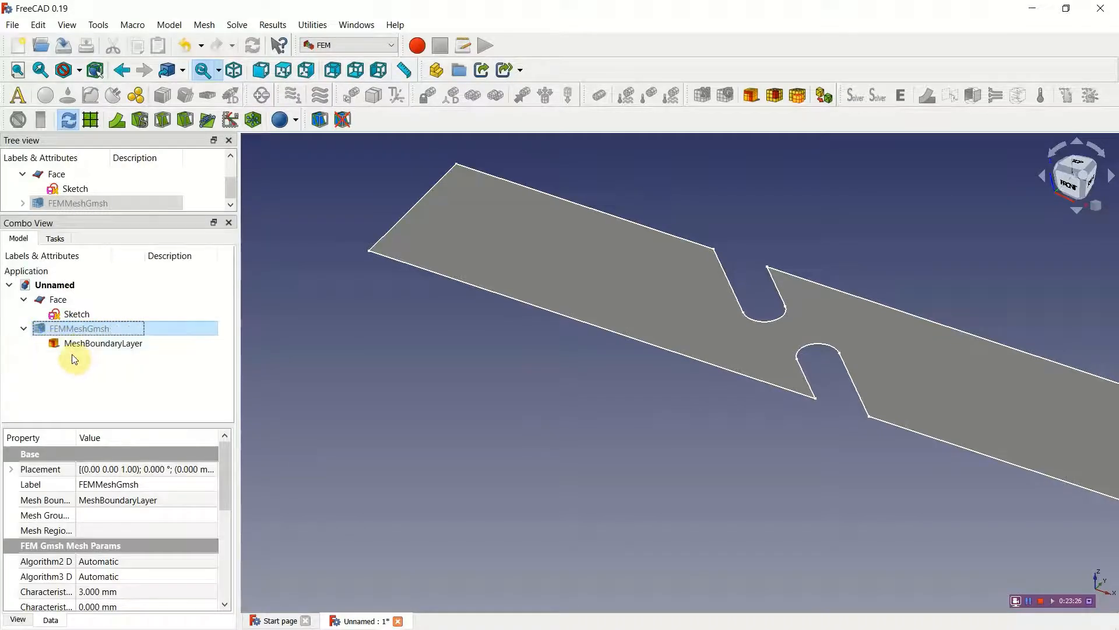
left_click(104, 345)
right_click(105, 346)
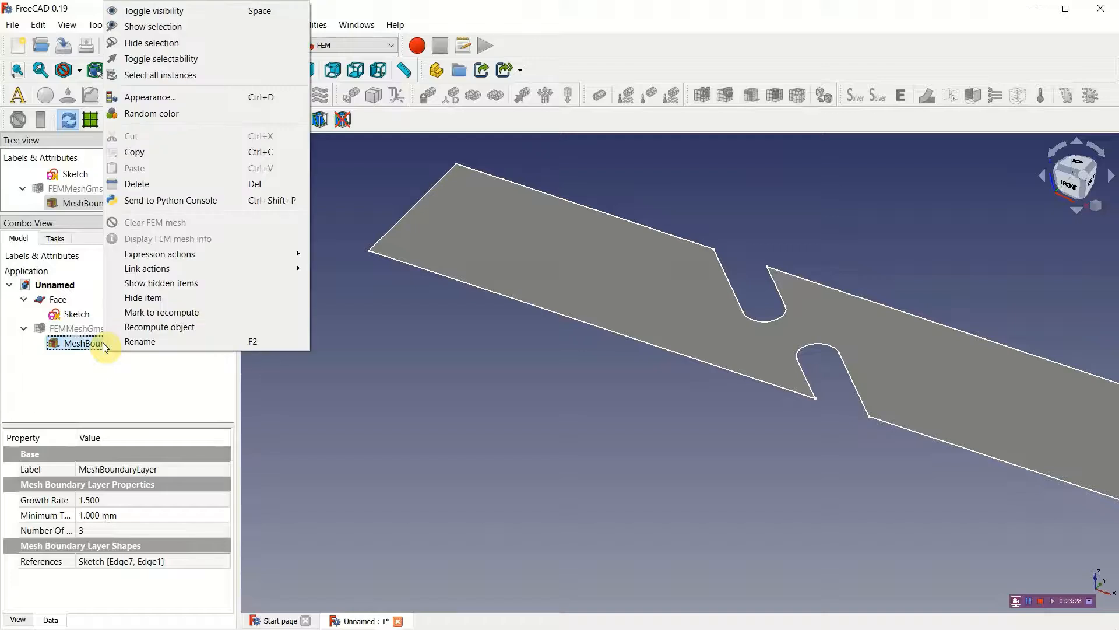
left_click(140, 185)
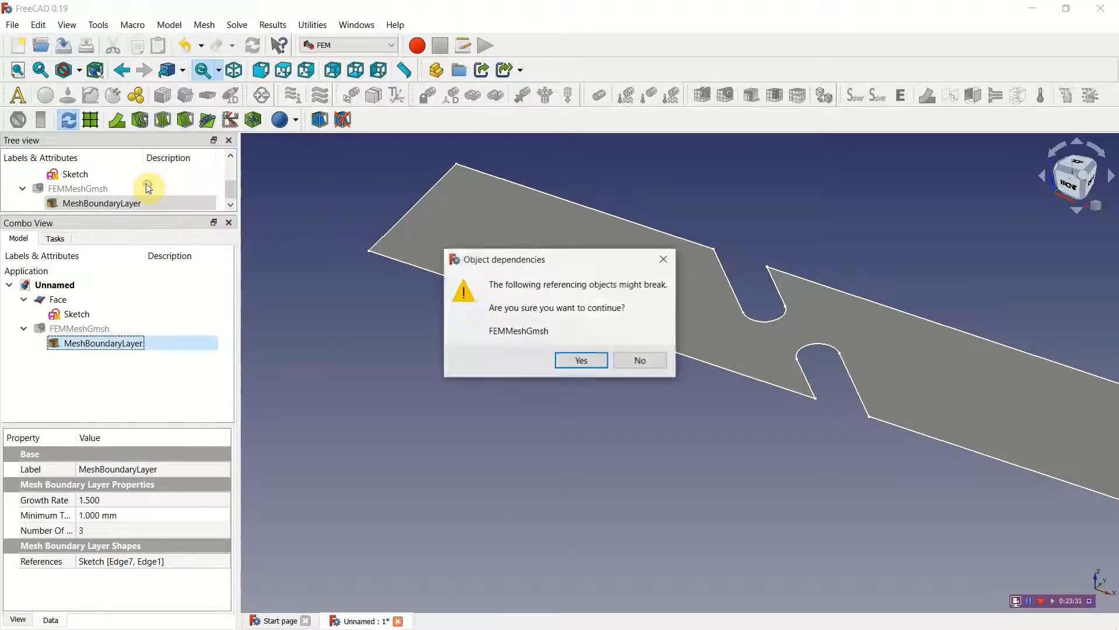
left_click(564, 360)
Step: Delete the Gmsh mesh of the face and create an analysis container with the standard CalculiX solver
left_click(81, 330)
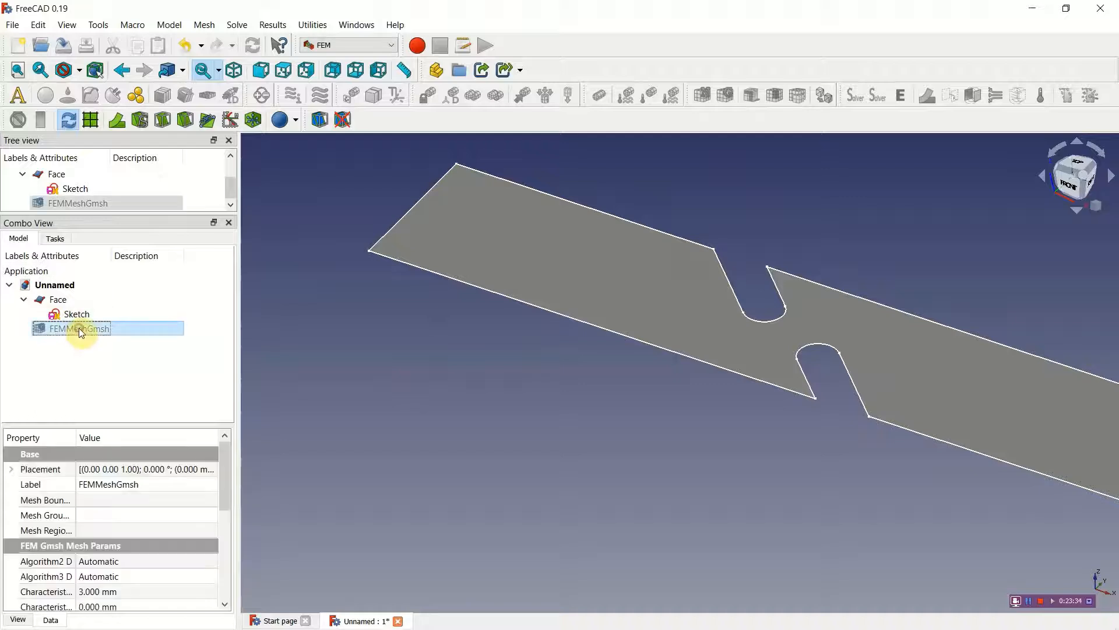
double_click(129, 328)
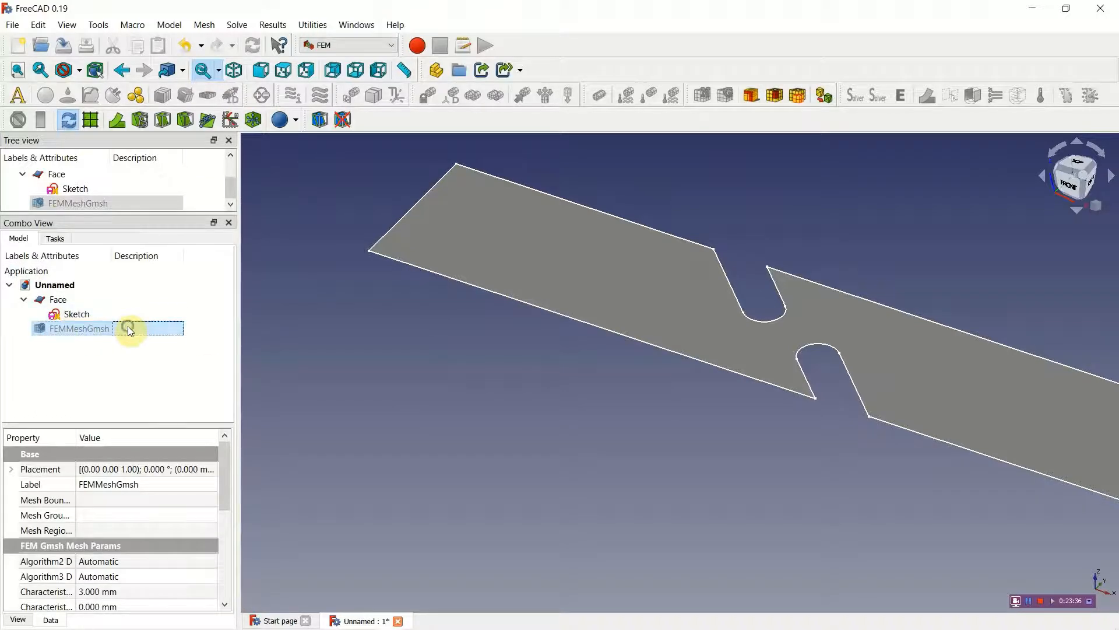
right_click(129, 328)
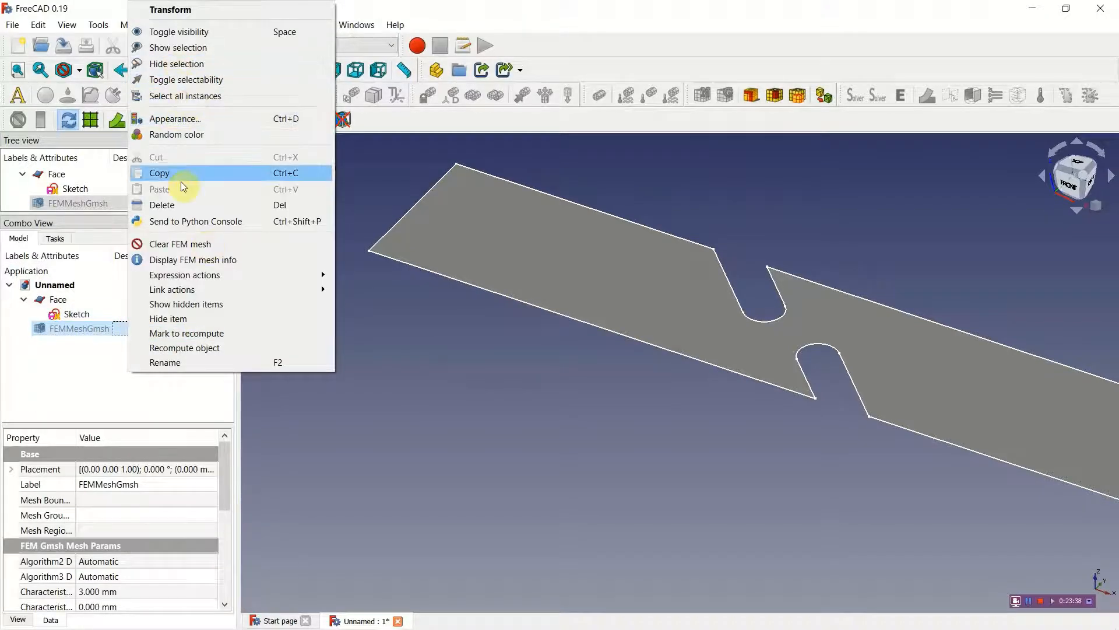
left_click(181, 205)
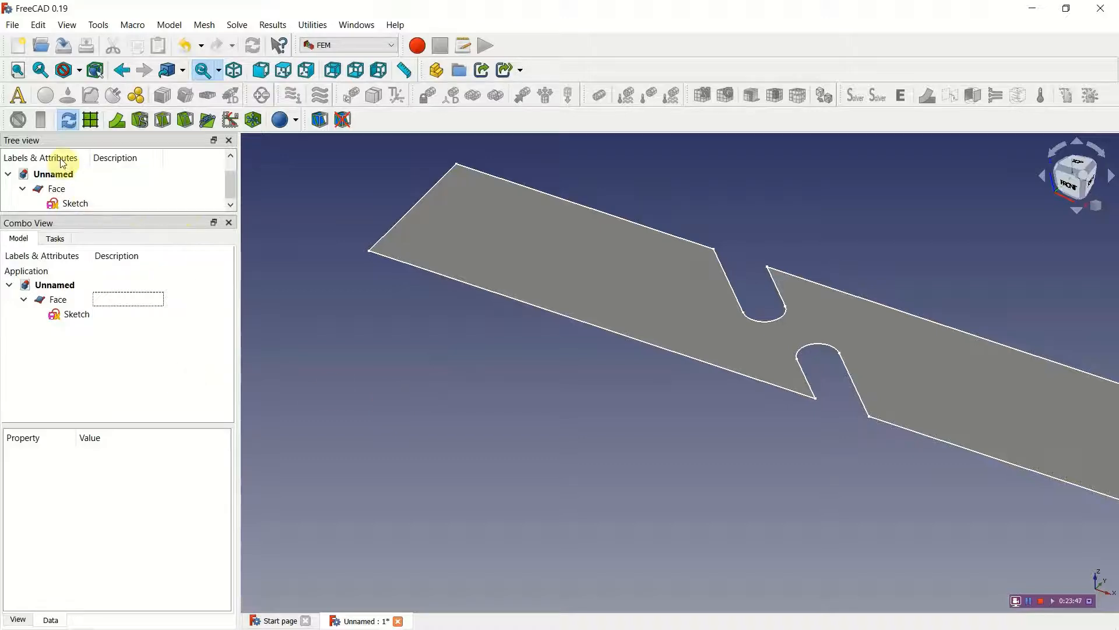
left_click(21, 99)
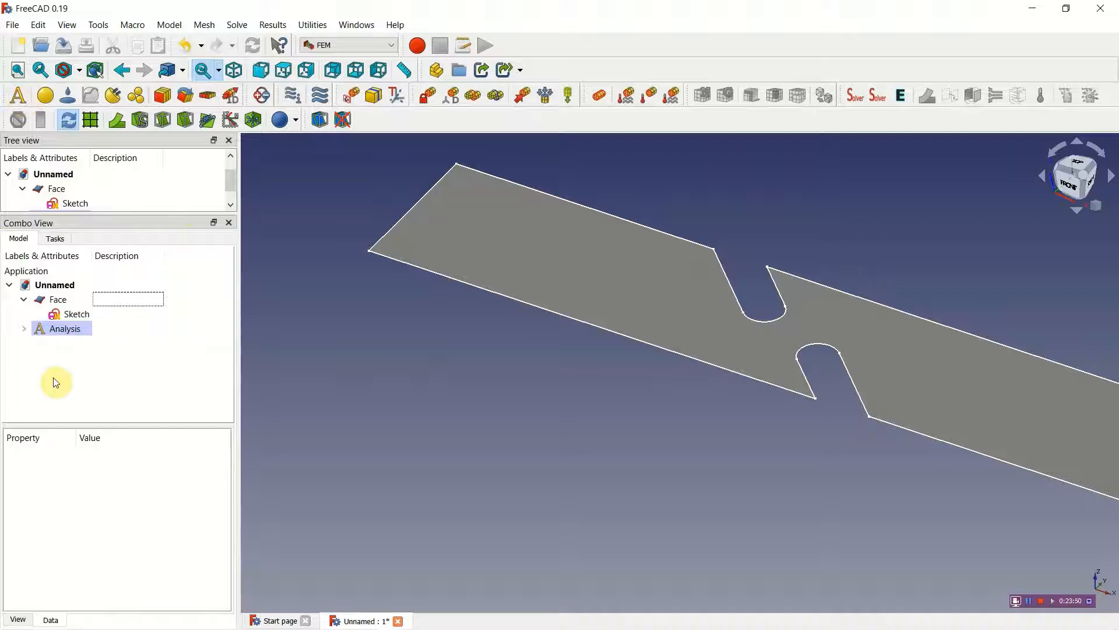
left_click(51, 330)
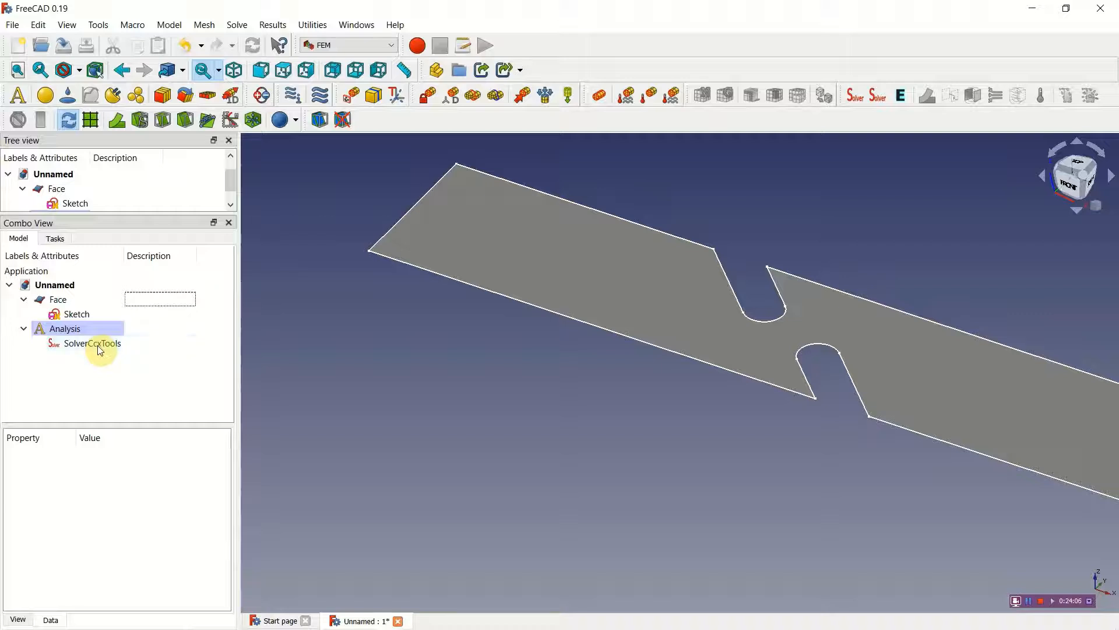
Step: Generate a Netgen mesh from the slotted face with the fineness set to VeryFine
left_click(432, 242)
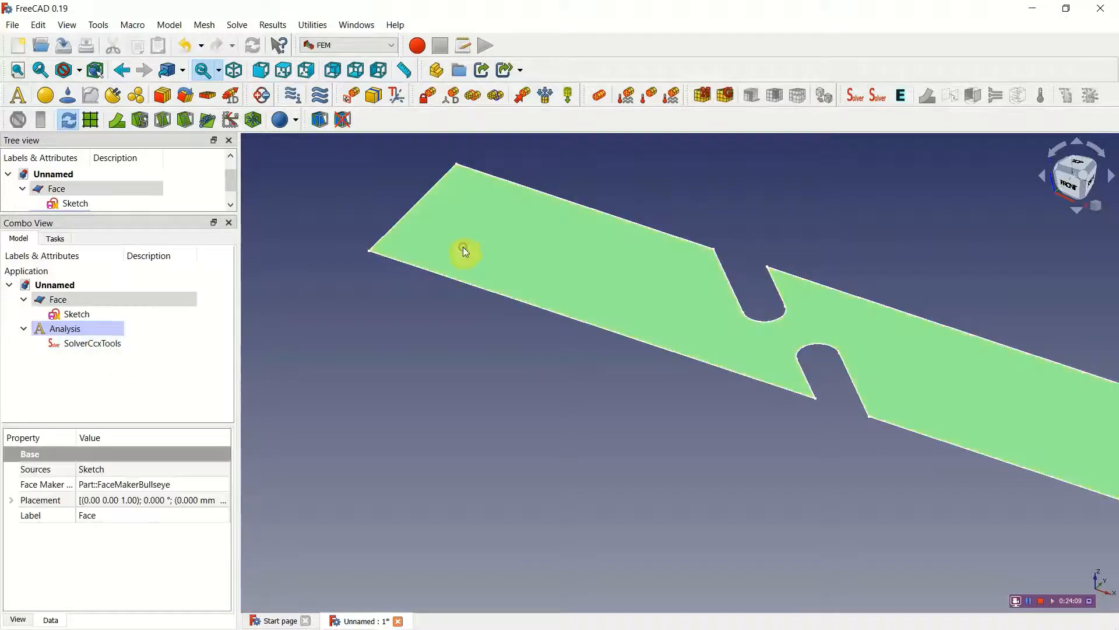
left_click(702, 94)
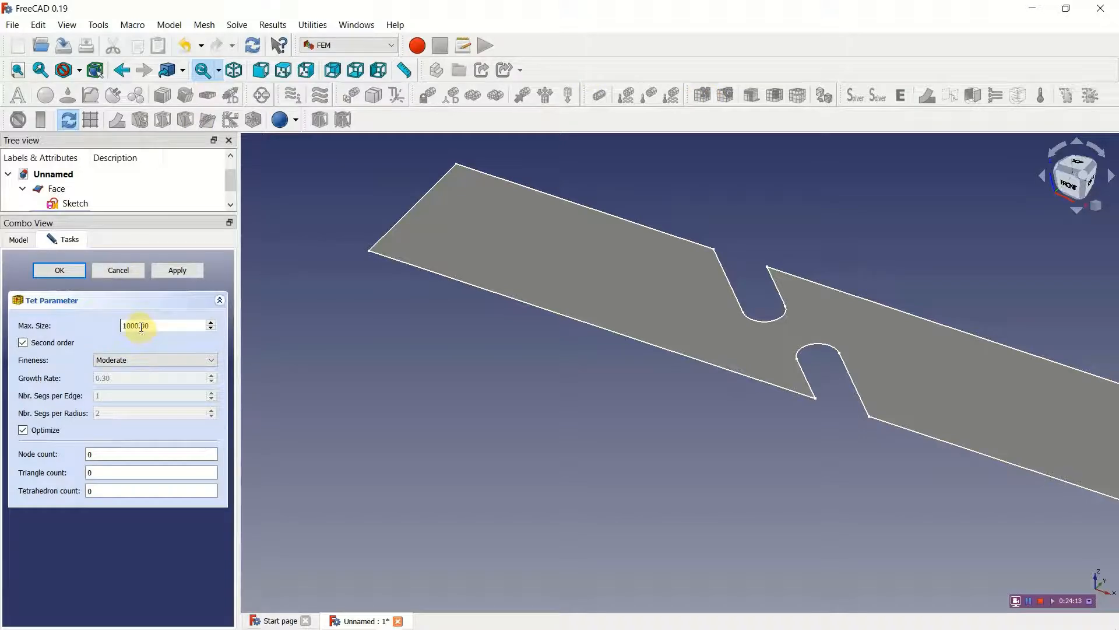
left_click_drag(139, 326, 124, 326)
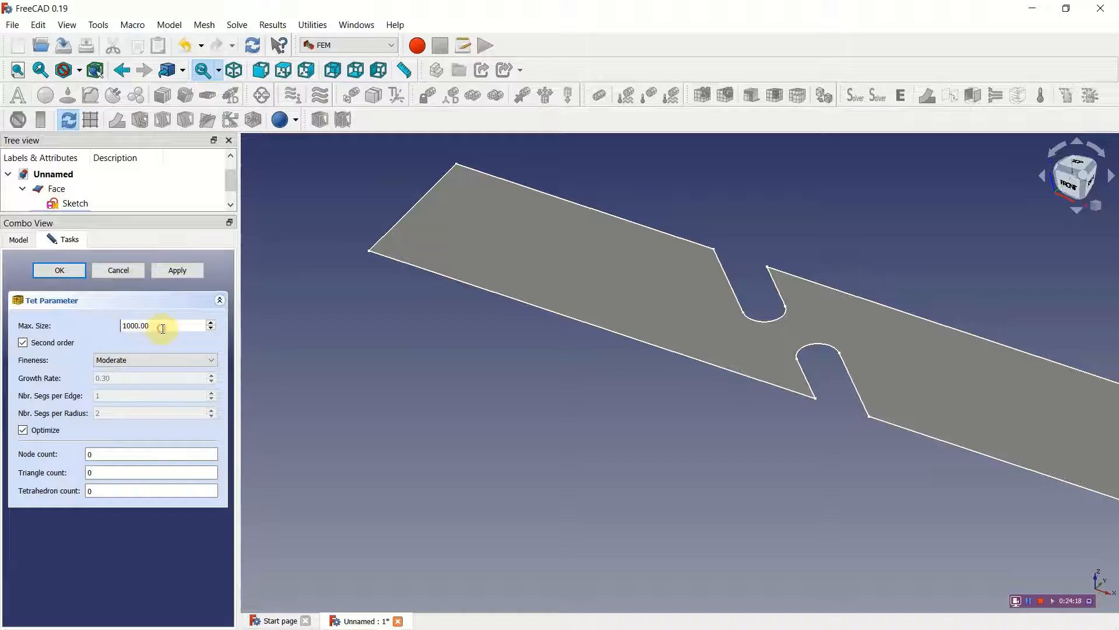
left_click(210, 360)
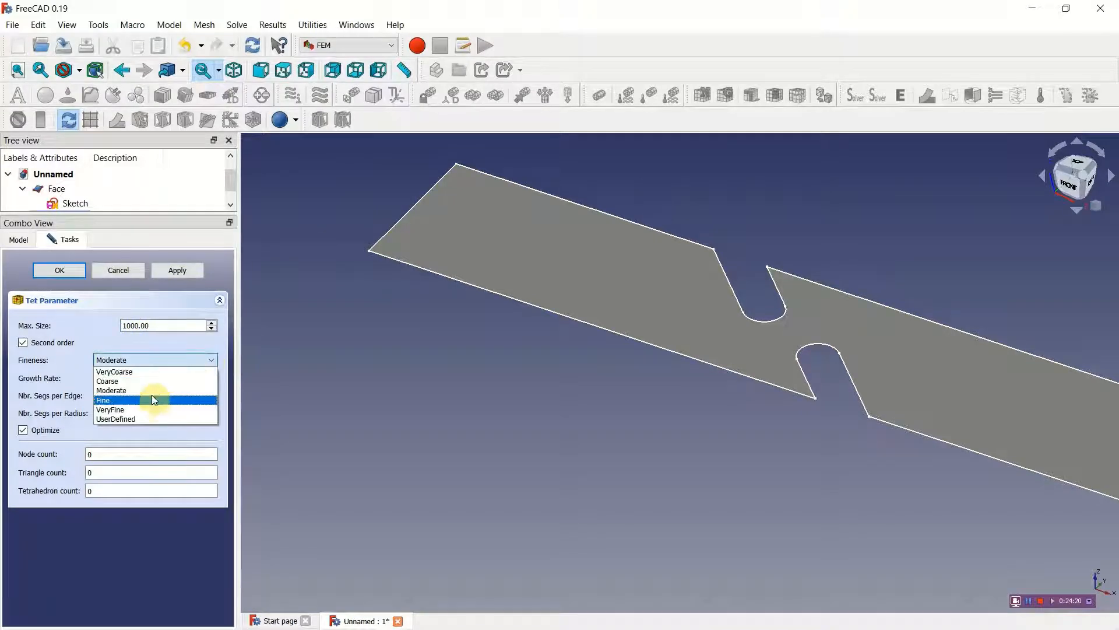
left_click(146, 408)
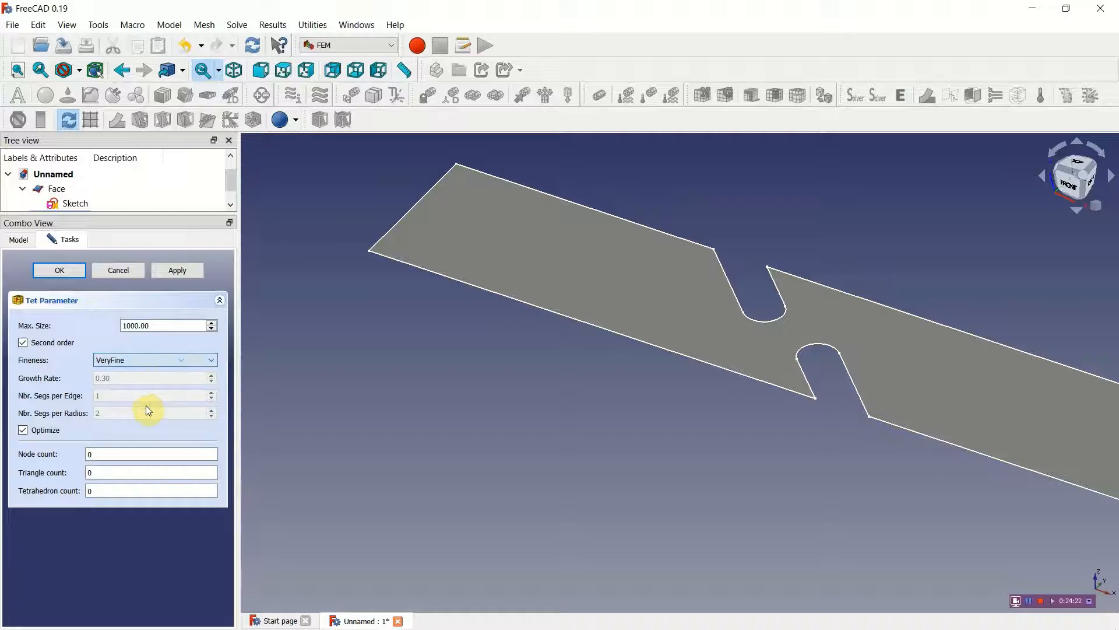
left_click(177, 272)
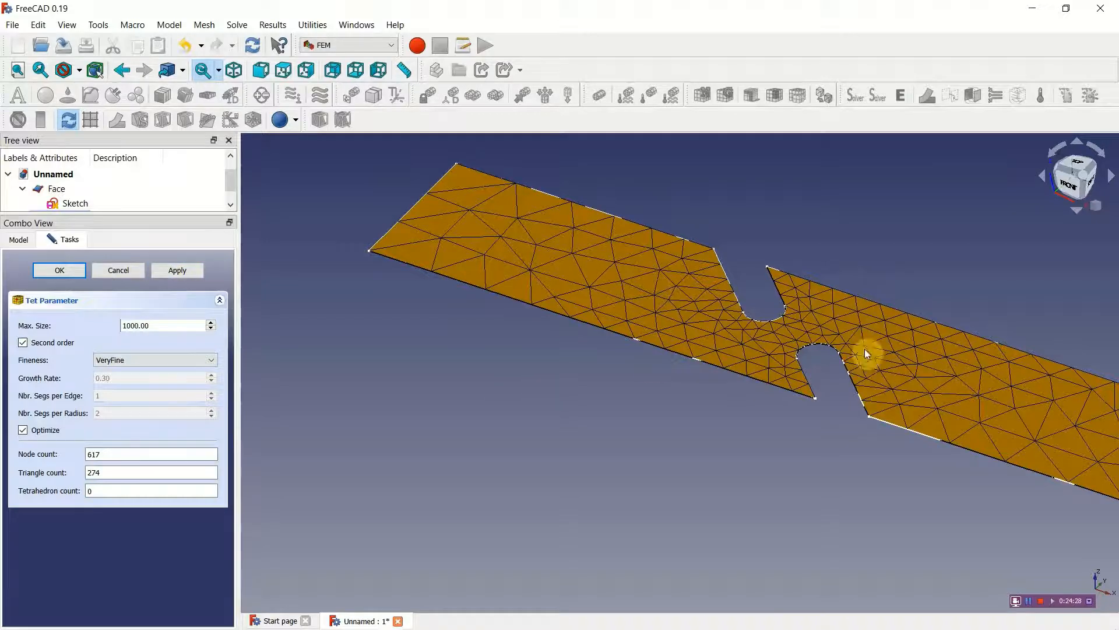
Step: Regenerate the Netgen mesh with UserDefined fineness, a maximum size of 3 and 5 segments per radius
left_click(157, 358)
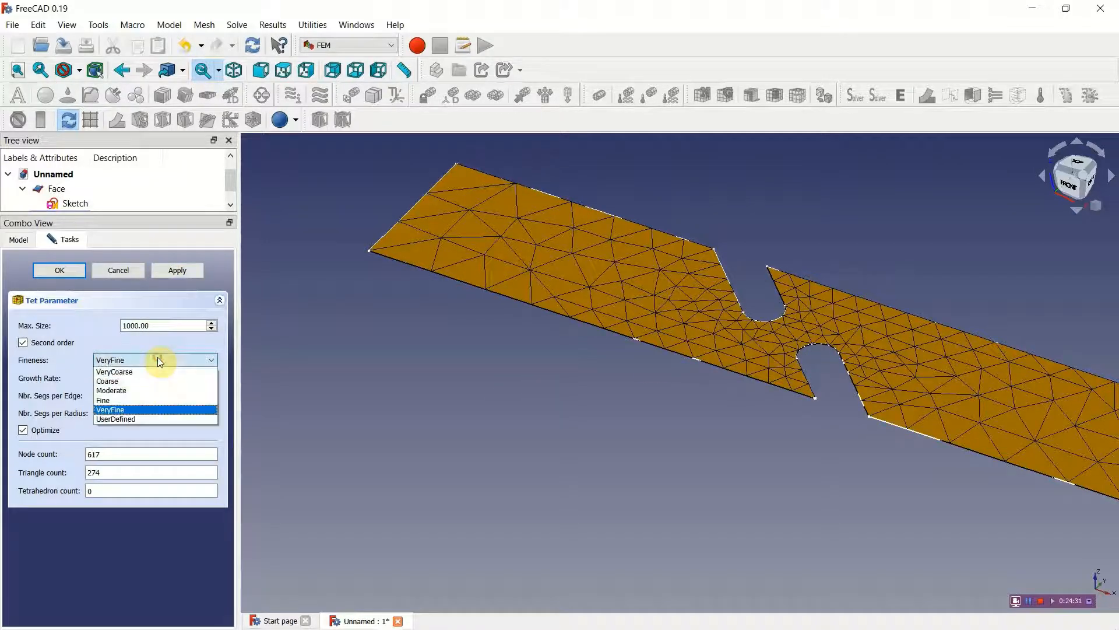
left_click(137, 420)
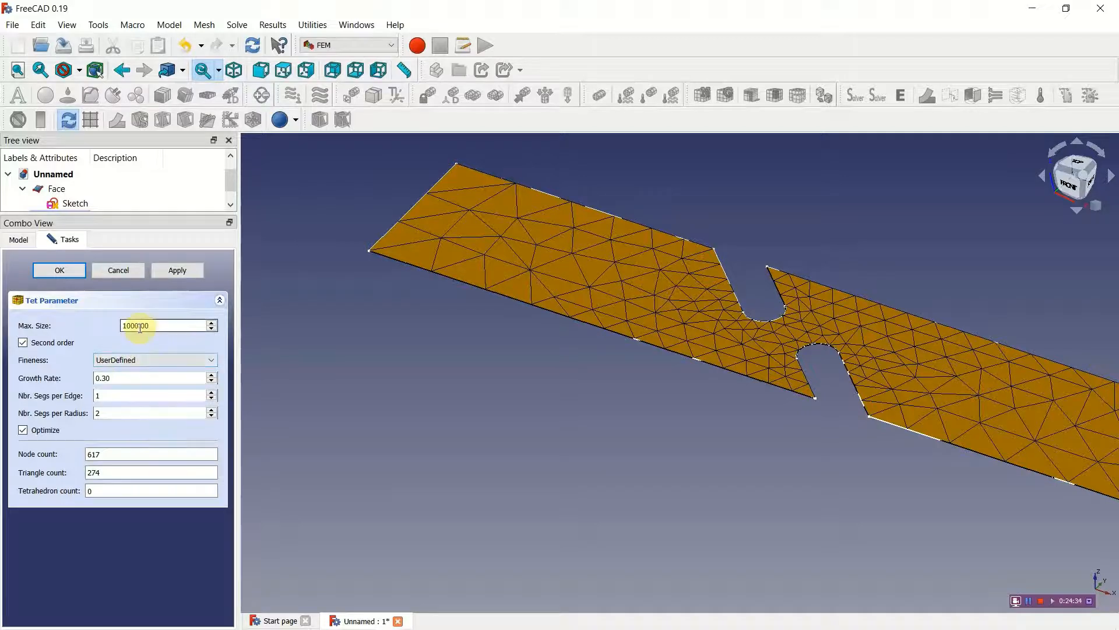
left_click_drag(139, 325, 123, 323)
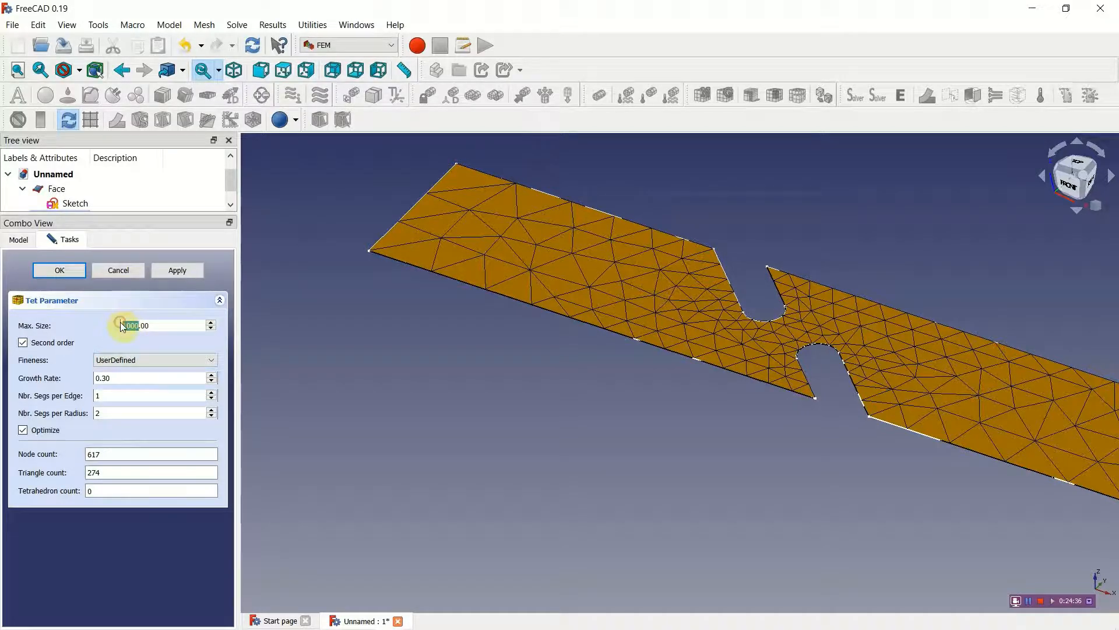
type("5")
left_click(97, 412)
type("2")
type("5")
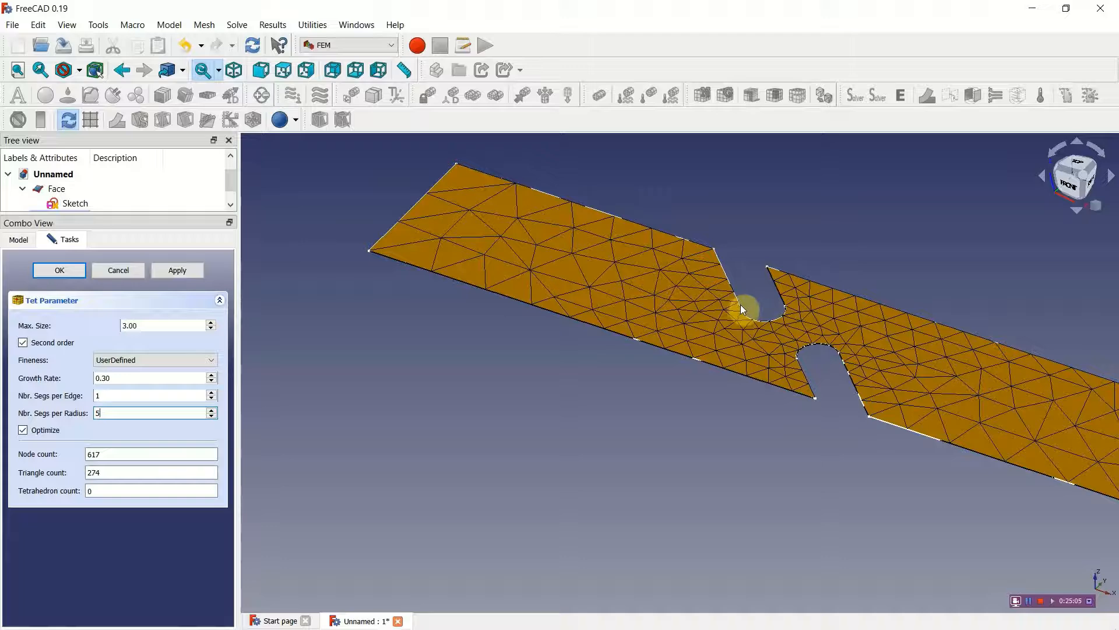
left_click(173, 272)
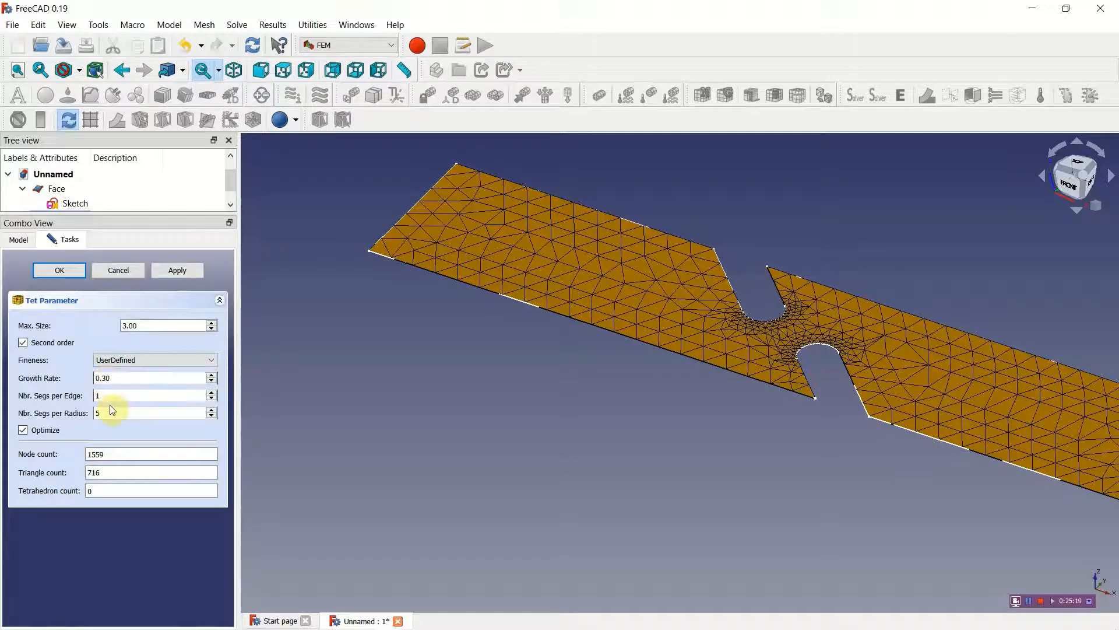
Step: Set the Netgen growth rate to 0.1 and regenerate the mesh
key("BackSpace")
type("1")
left_click(176, 272)
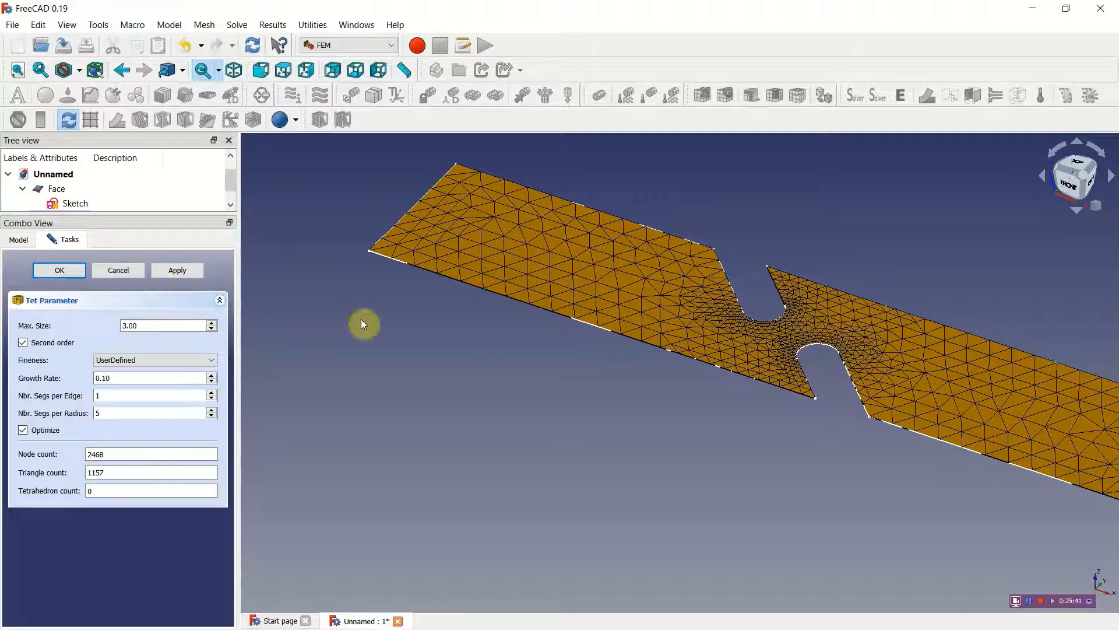
Step: Inspect the refined mesh around the slots and from the top view, and accept the Netgen mesh settings
scroll(599, 397, "up", 1)
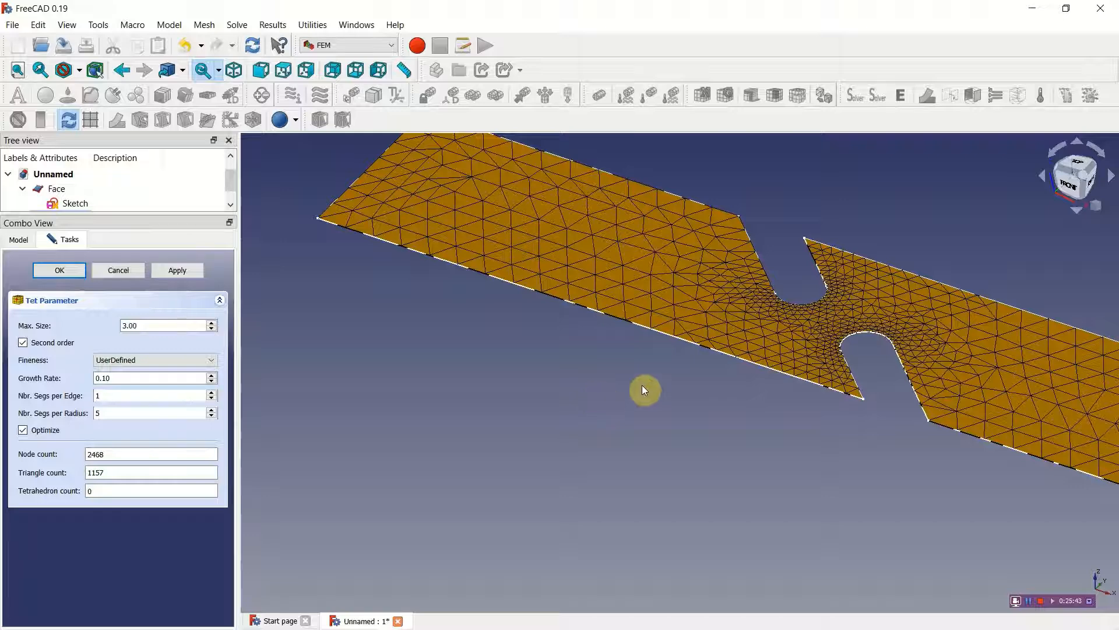
scroll(577, 422, "up", 3)
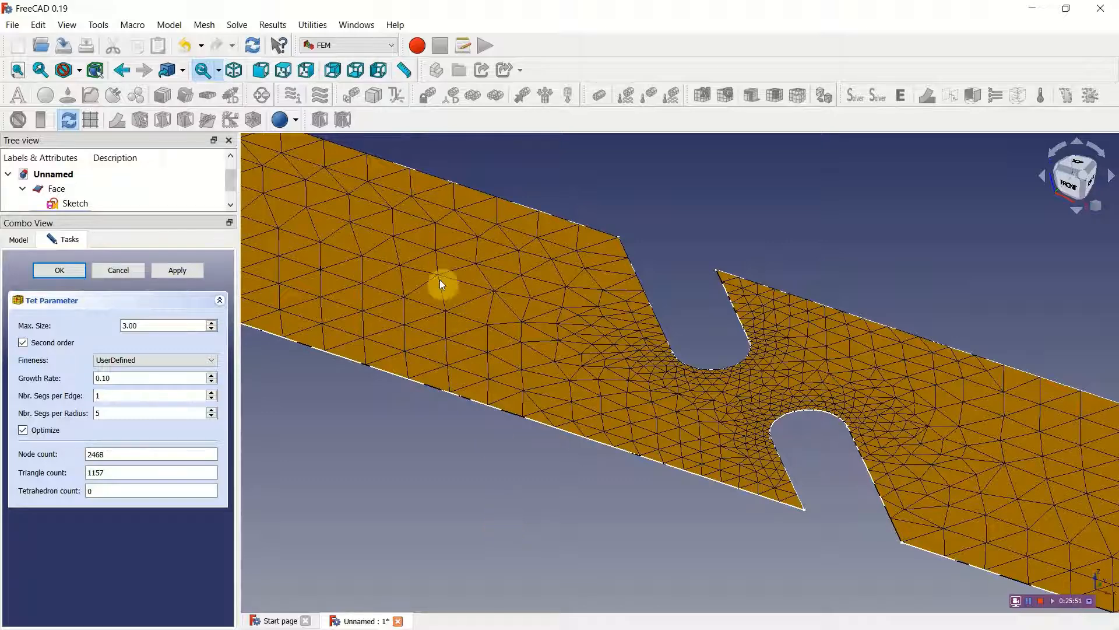
left_click(285, 70)
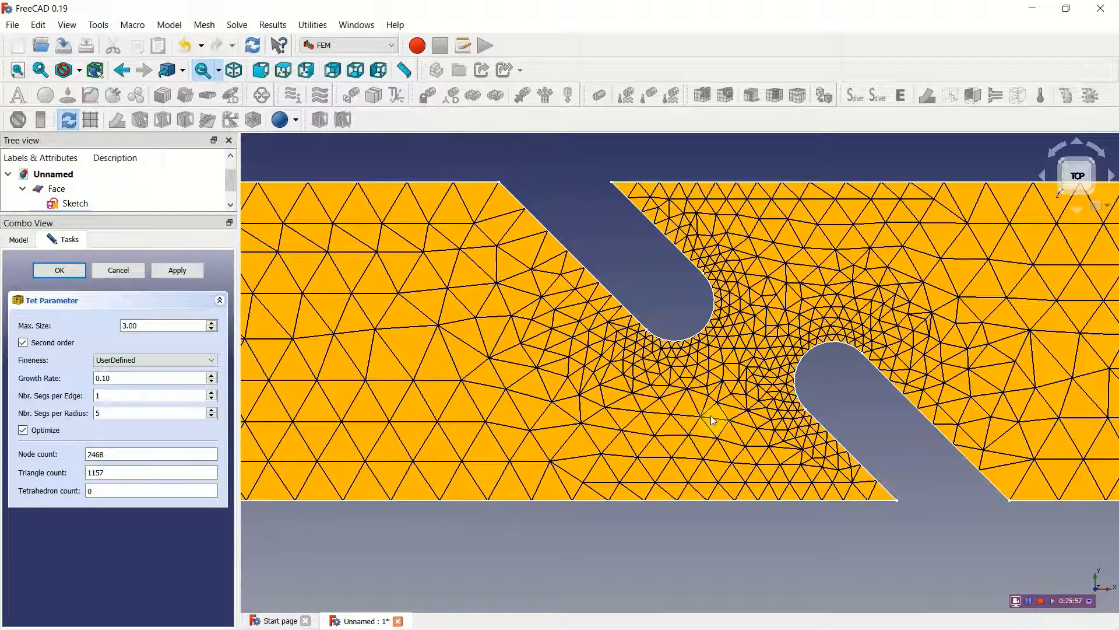
scroll(711, 415, "down", 4)
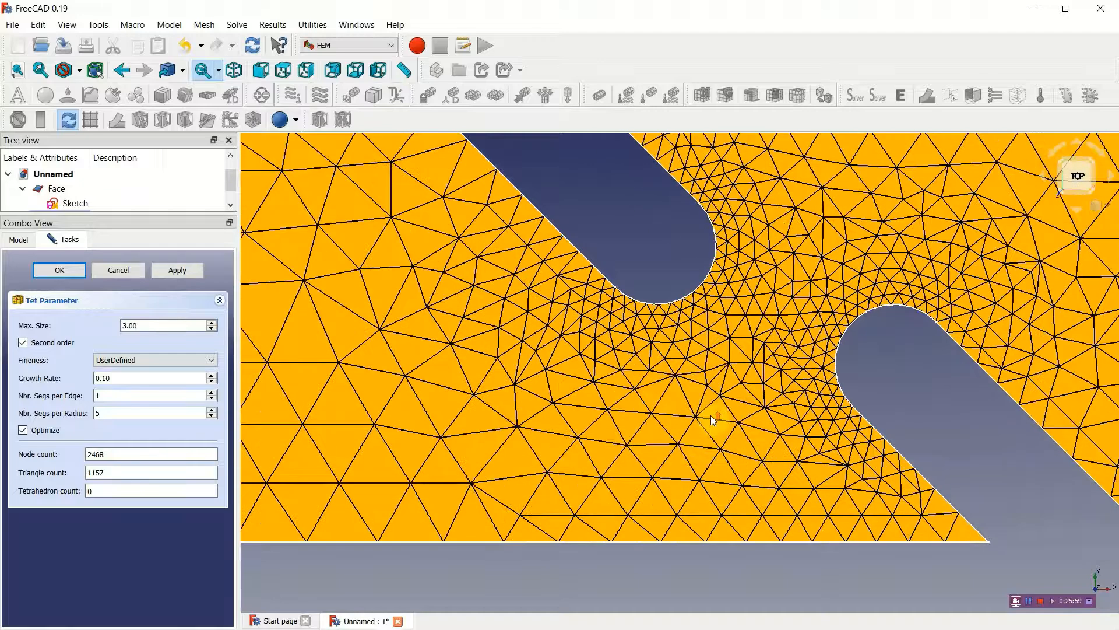
scroll(711, 415, "up", 1)
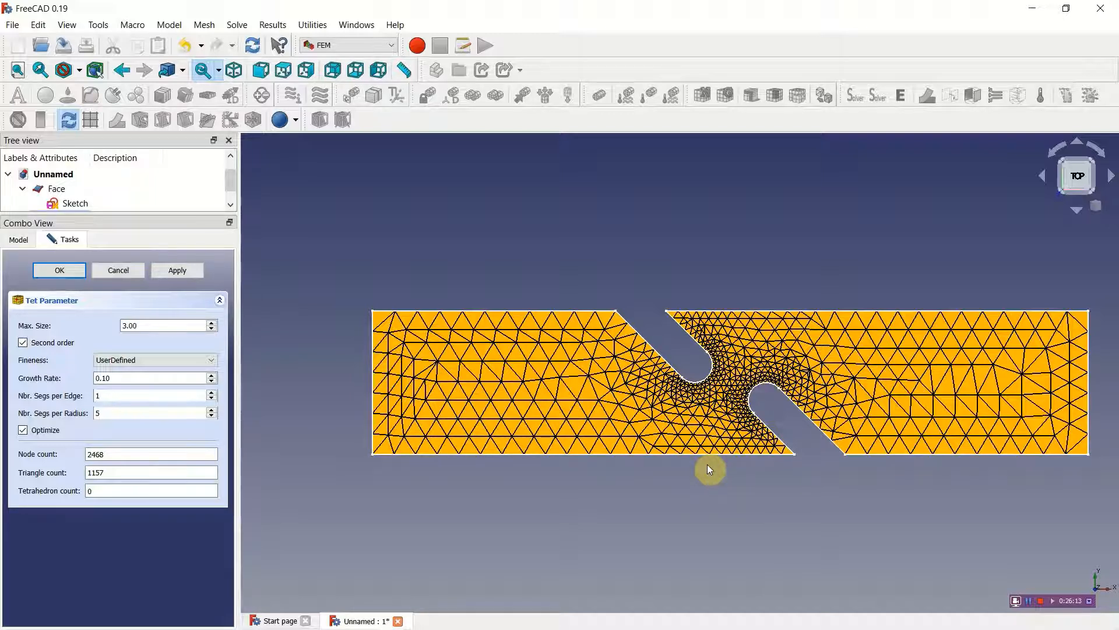
middle_click_drag(707, 464, 682, 485)
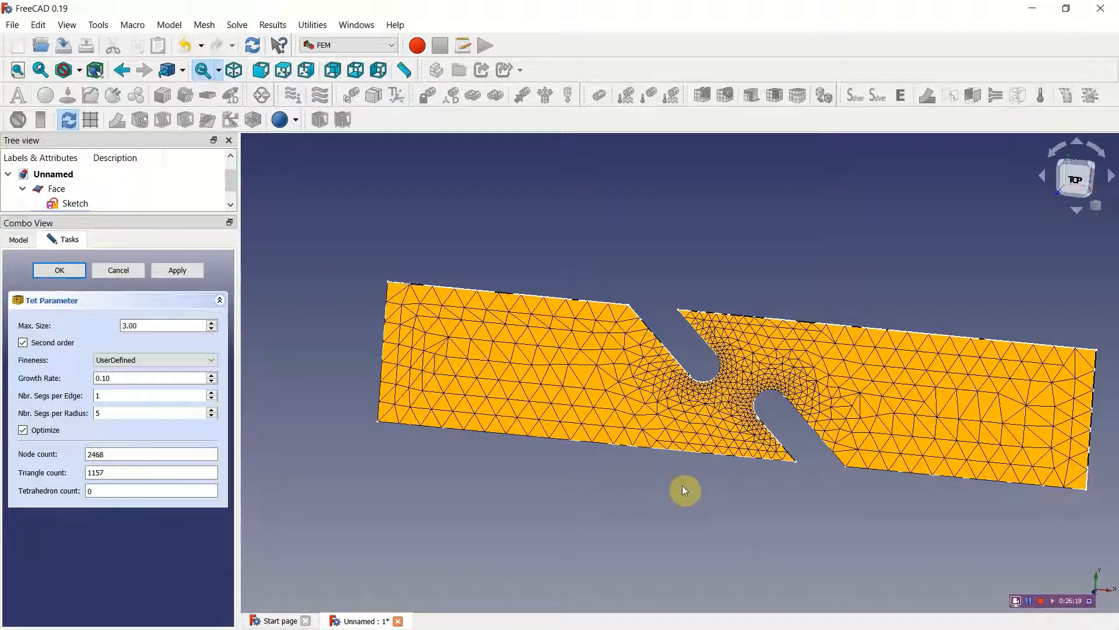
middle_click_drag(687, 465, 654, 452)
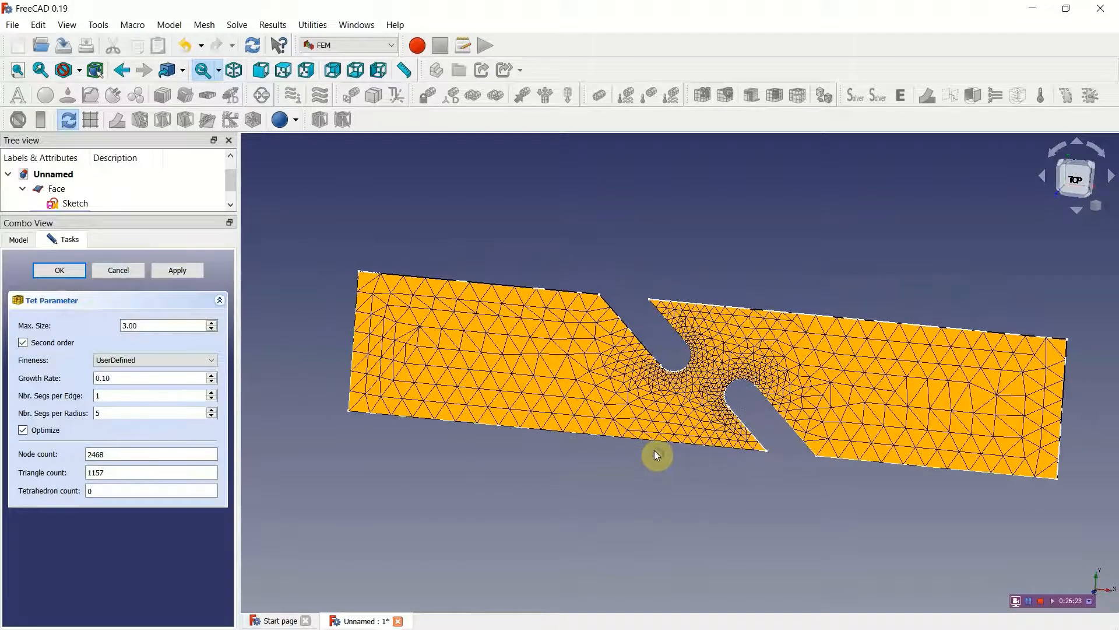
left_click(285, 71)
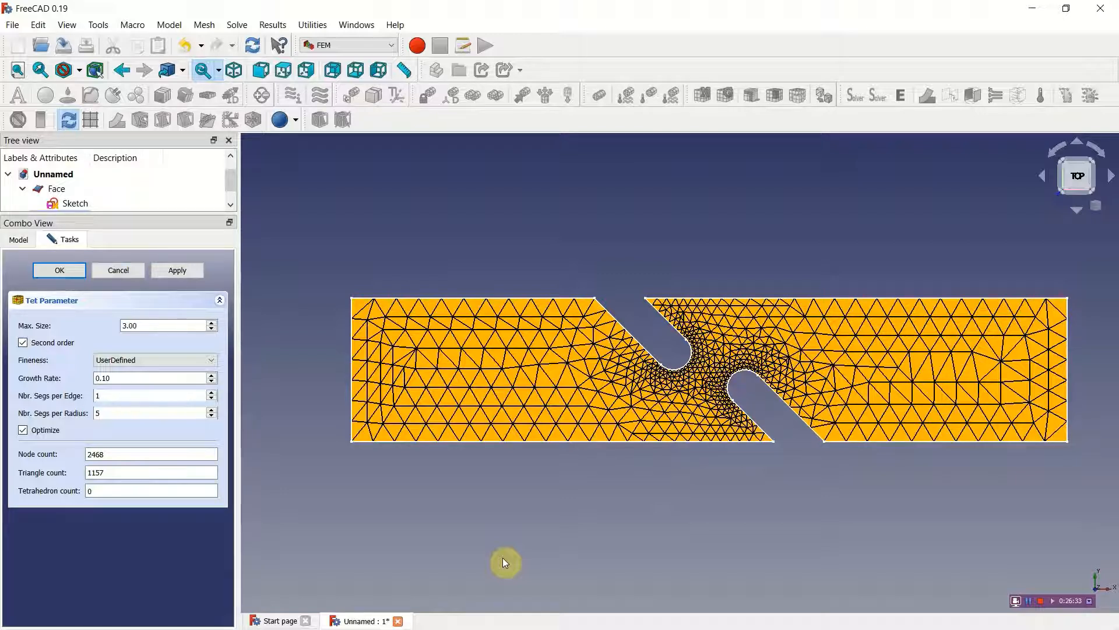
left_click(110, 377)
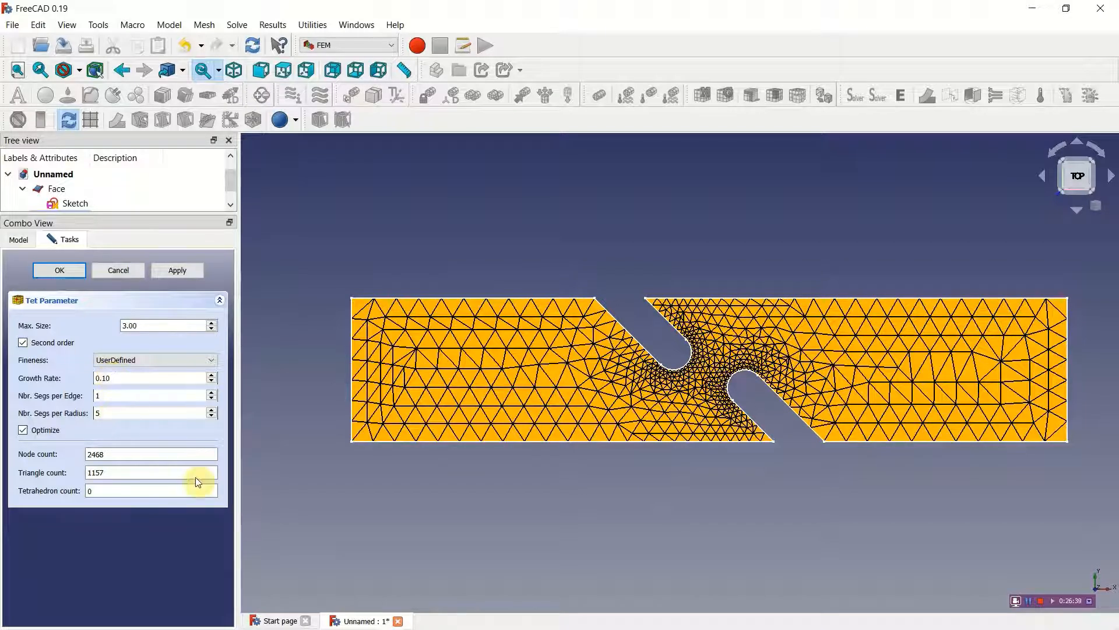
left_click(67, 271)
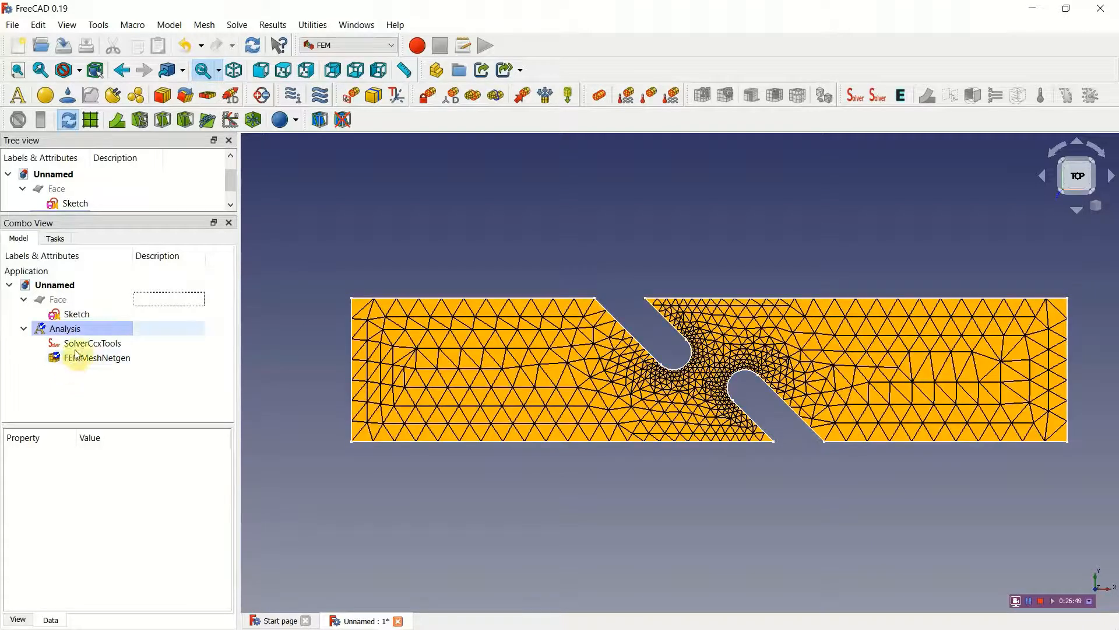
Step: Create a displacement constraint and assign the plate's left short edge to it
left_click(454, 93)
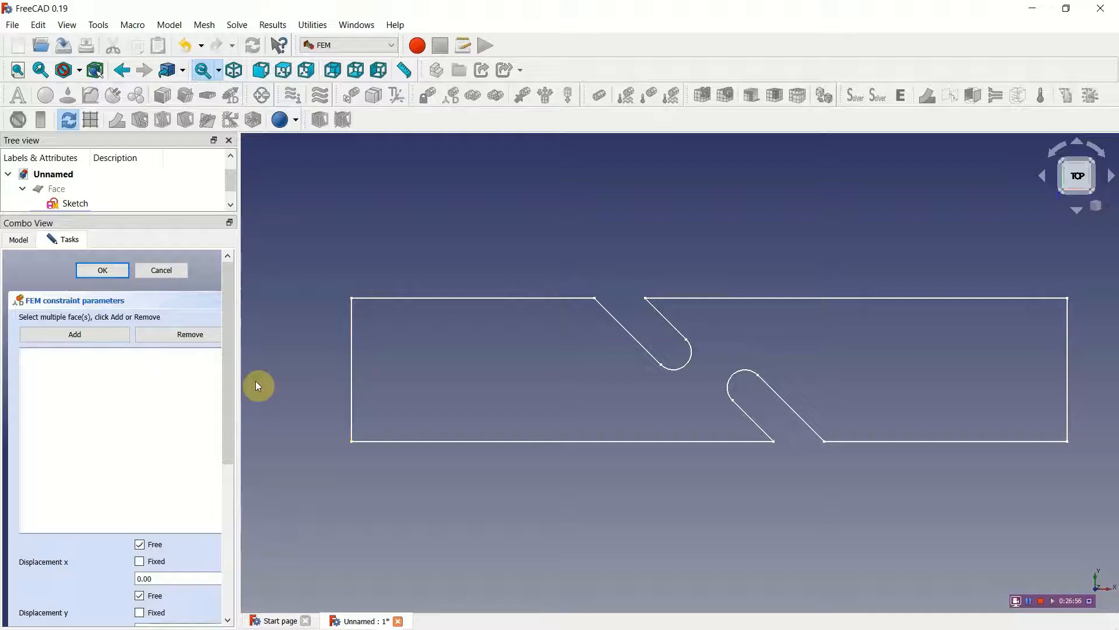
left_click(117, 335)
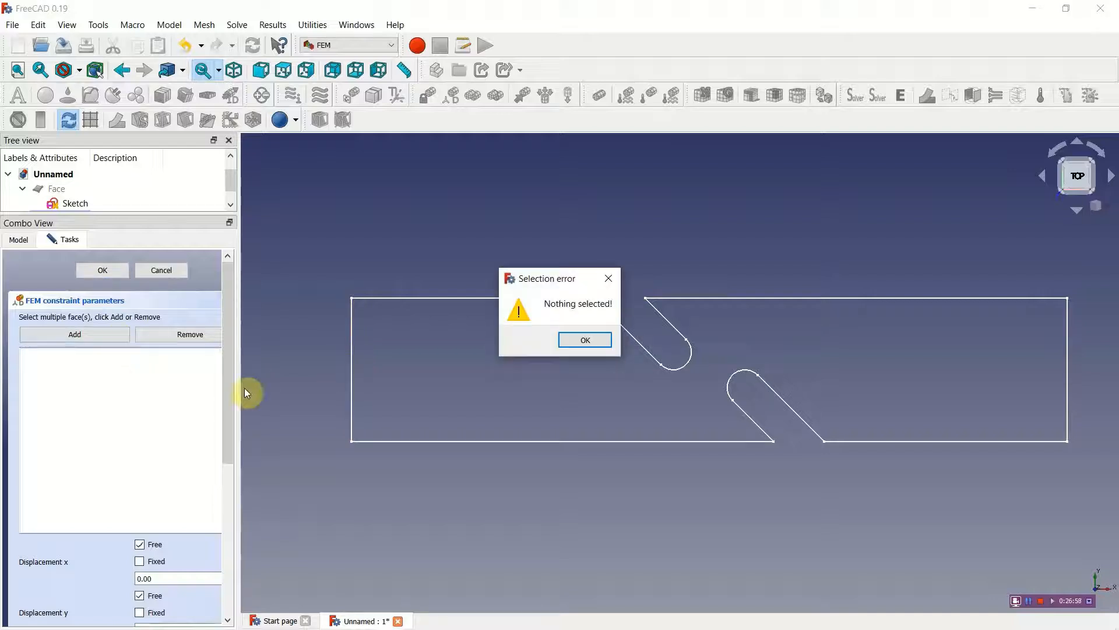
left_click(577, 338)
left_click(352, 365)
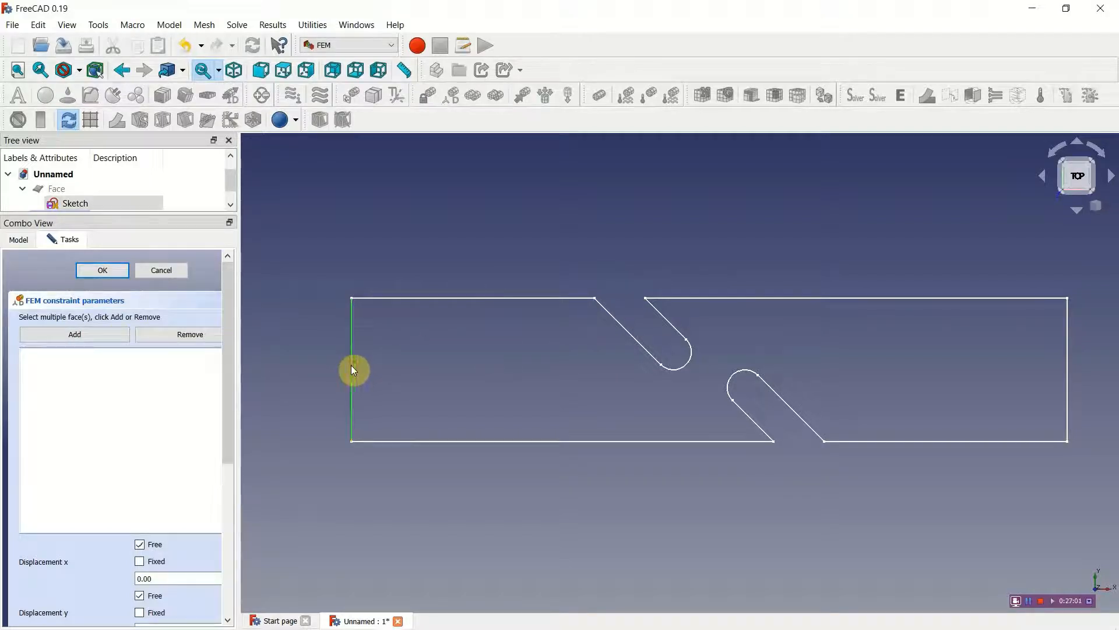
left_click(106, 334)
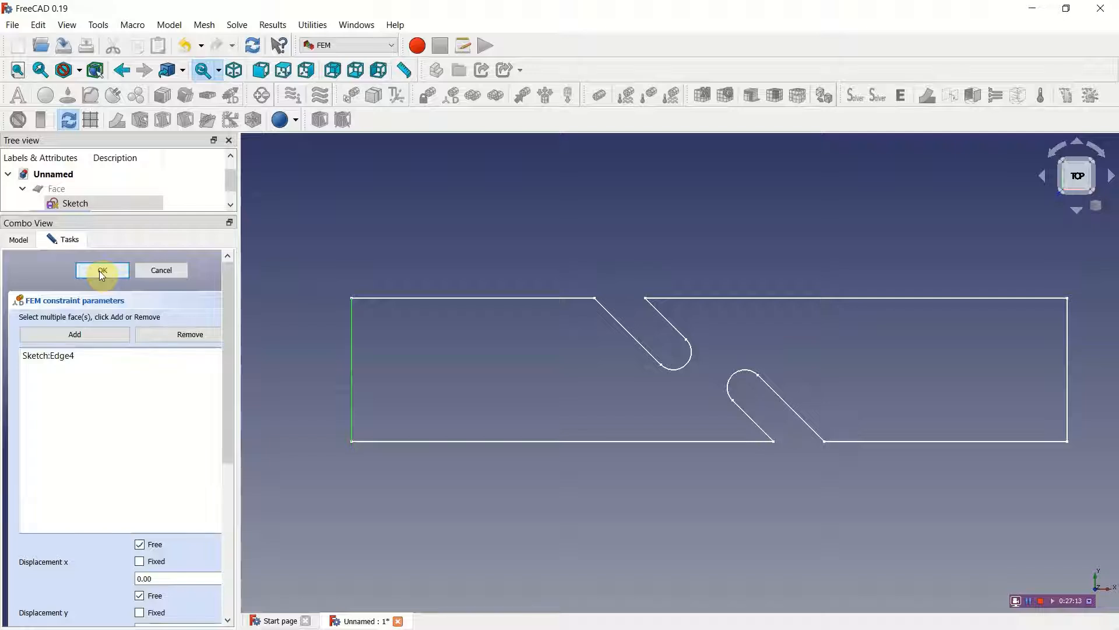
Step: Fix the x, y and z displacements of the constrained left edge
scroll(231, 407, "down", 1)
left_click_drag(231, 407, 221, 535)
left_click(140, 302)
left_click(140, 354)
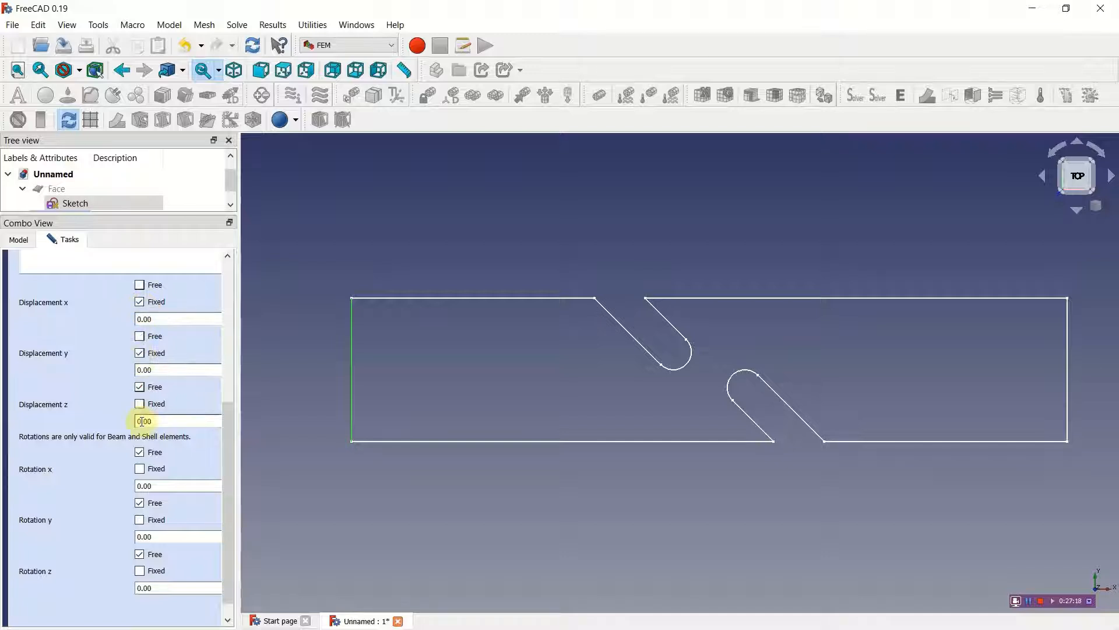
left_click(140, 404)
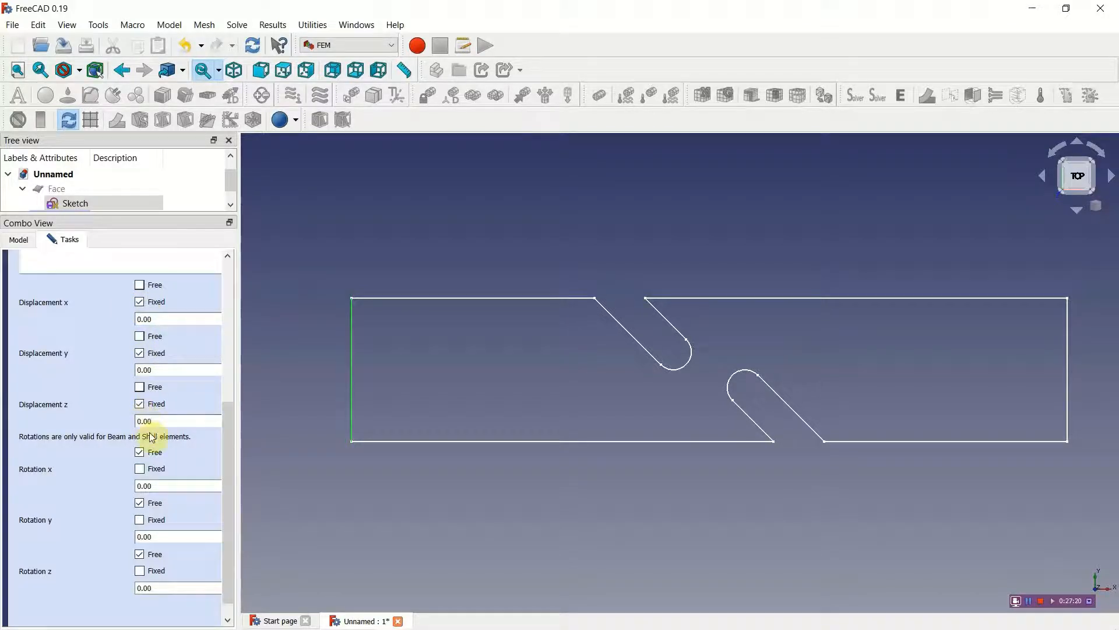
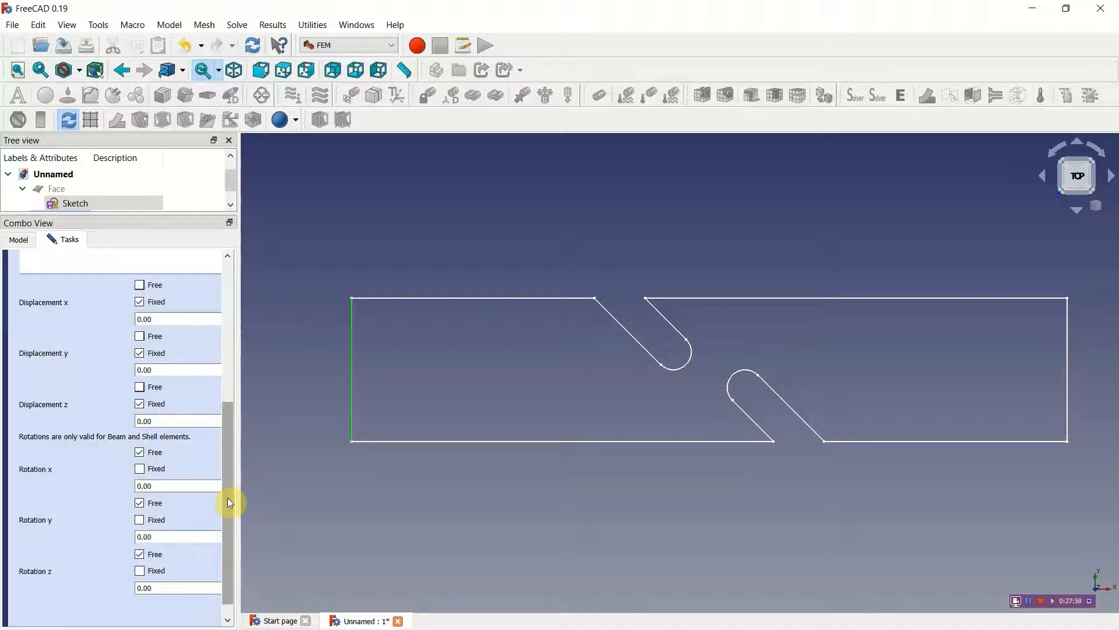
Step: Fix the x, y and z rotations of the plate's left edge and accept its displacement constraint
left_click(140, 468)
left_click(140, 519)
left_click(140, 570)
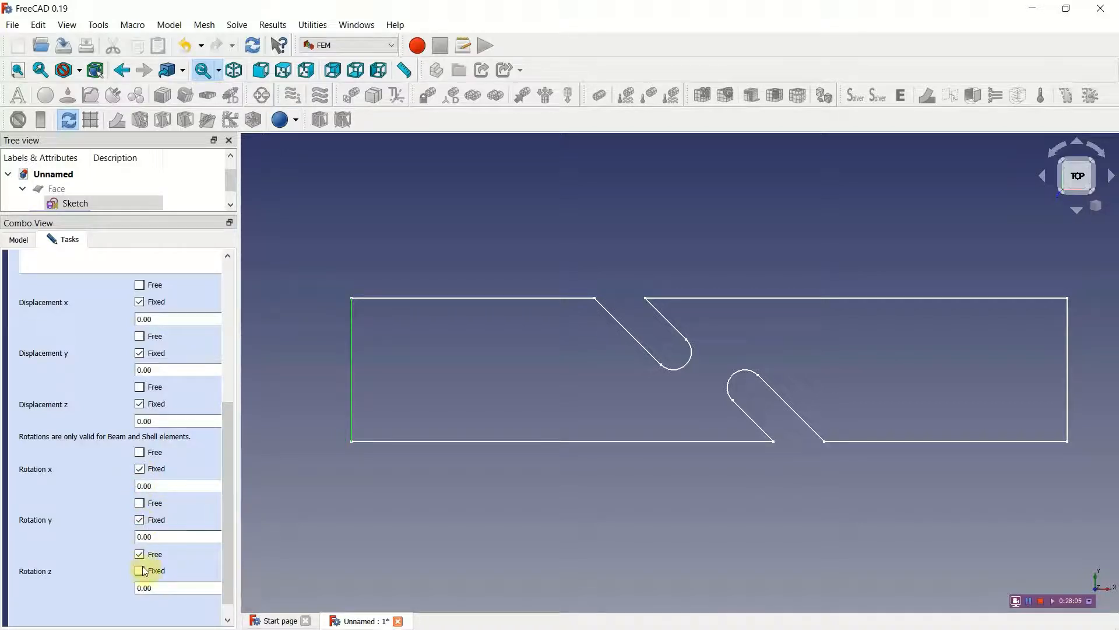
scroll(213, 522, "up", 5)
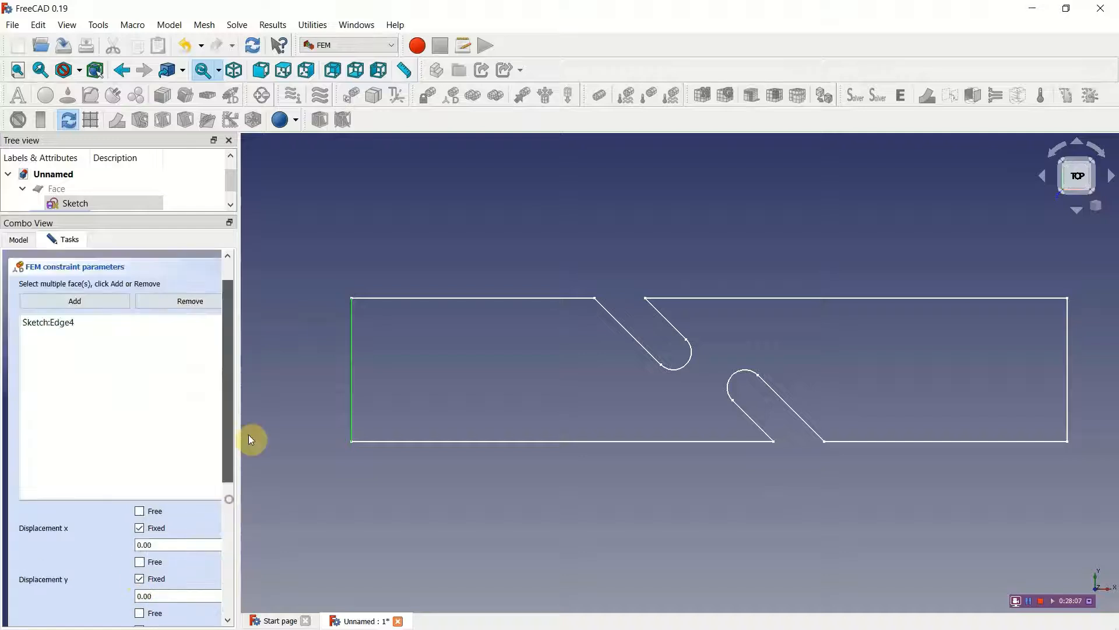
left_click(120, 271)
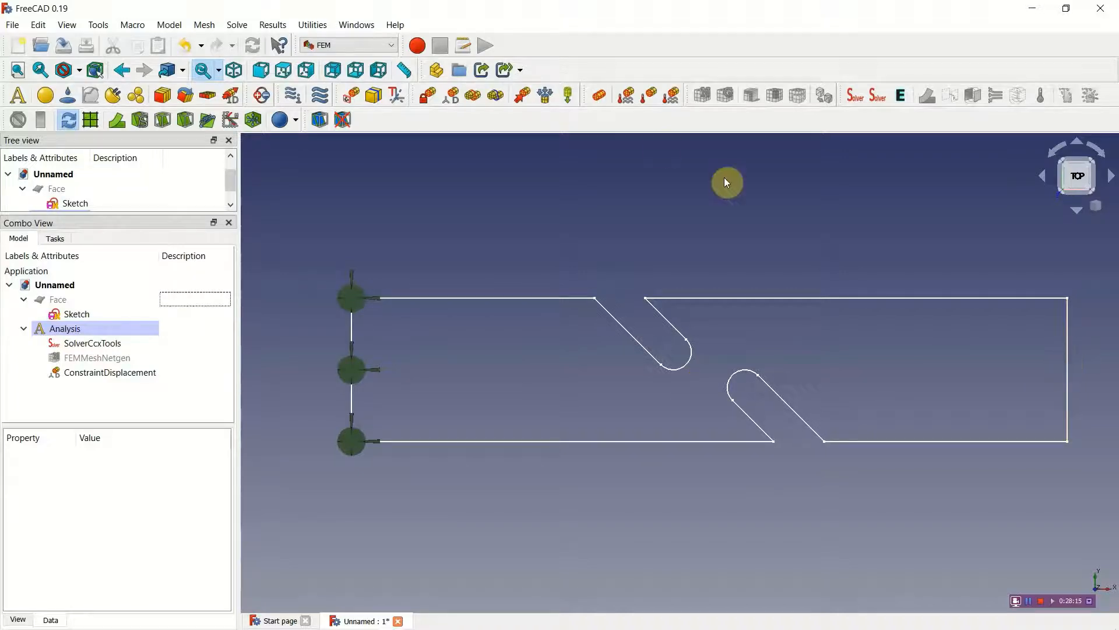
Step: Create a second displacement constraint and assign the plate's right short edge to it
left_click(454, 97)
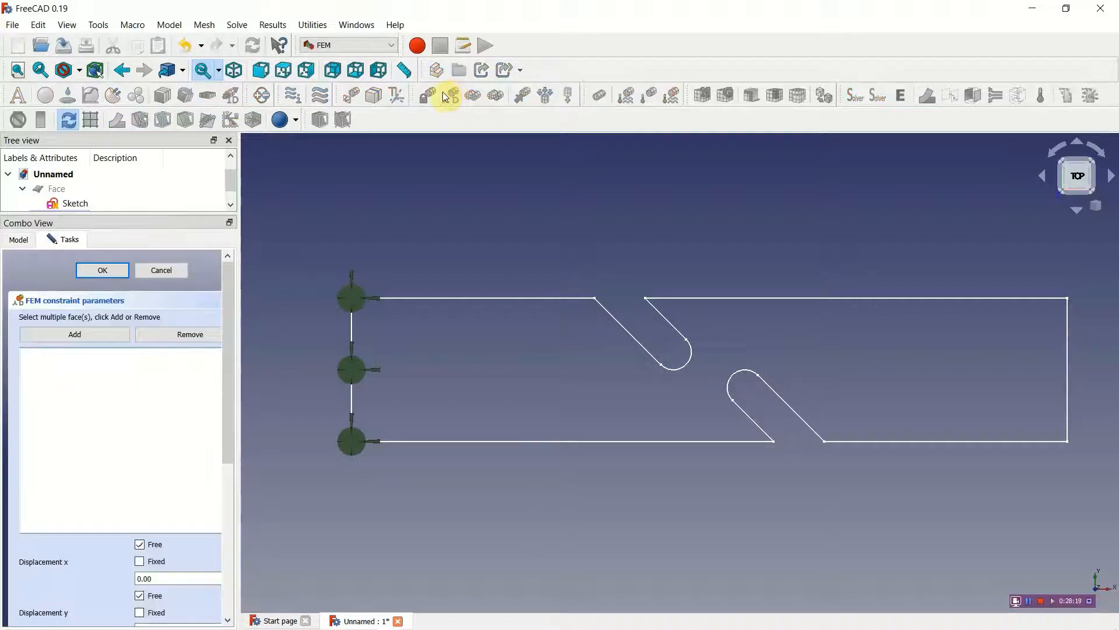
left_click(92, 337)
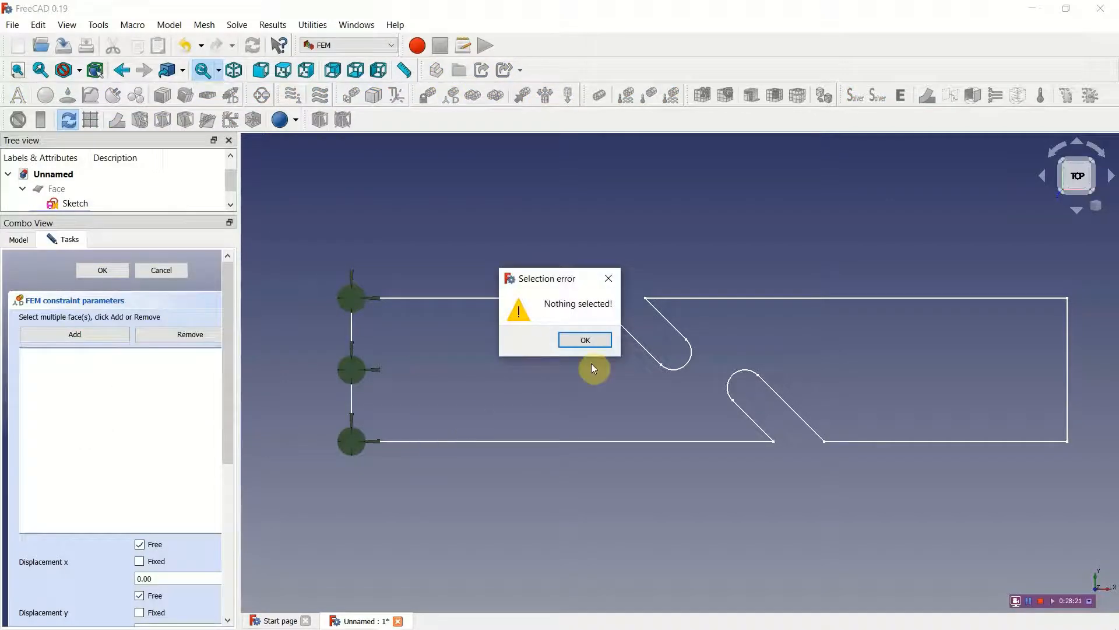
left_click(605, 340)
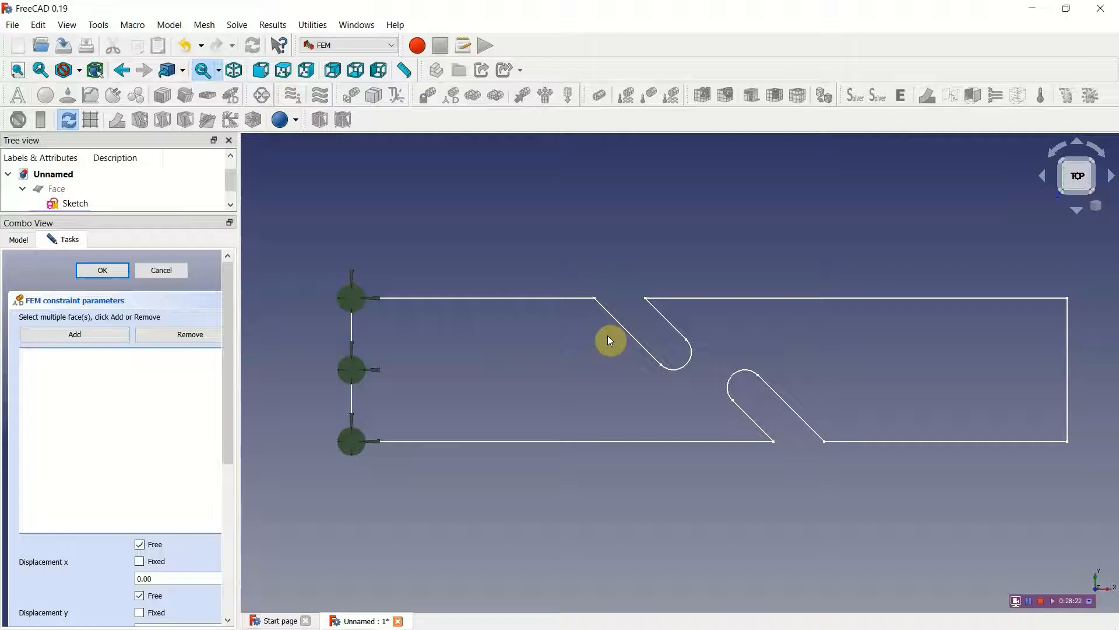
left_click(1070, 357)
left_click(106, 341)
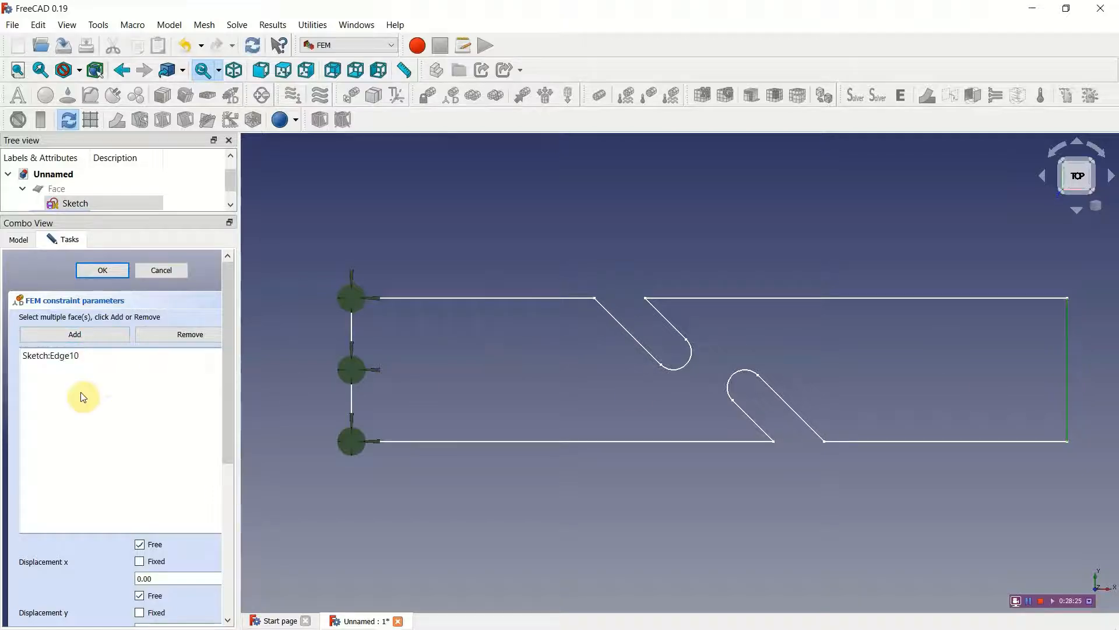
Step: Set the right edge's x displacement to 1.00 and fix its y and z displacements
left_click_drag(228, 421, 236, 513)
left_click(138, 408)
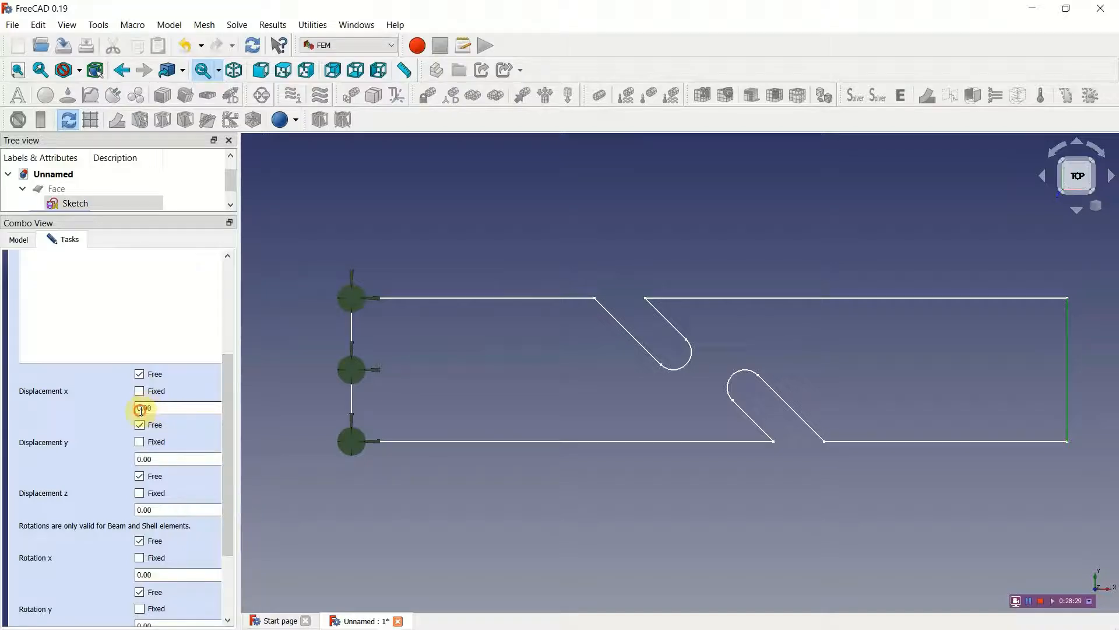
type("1")
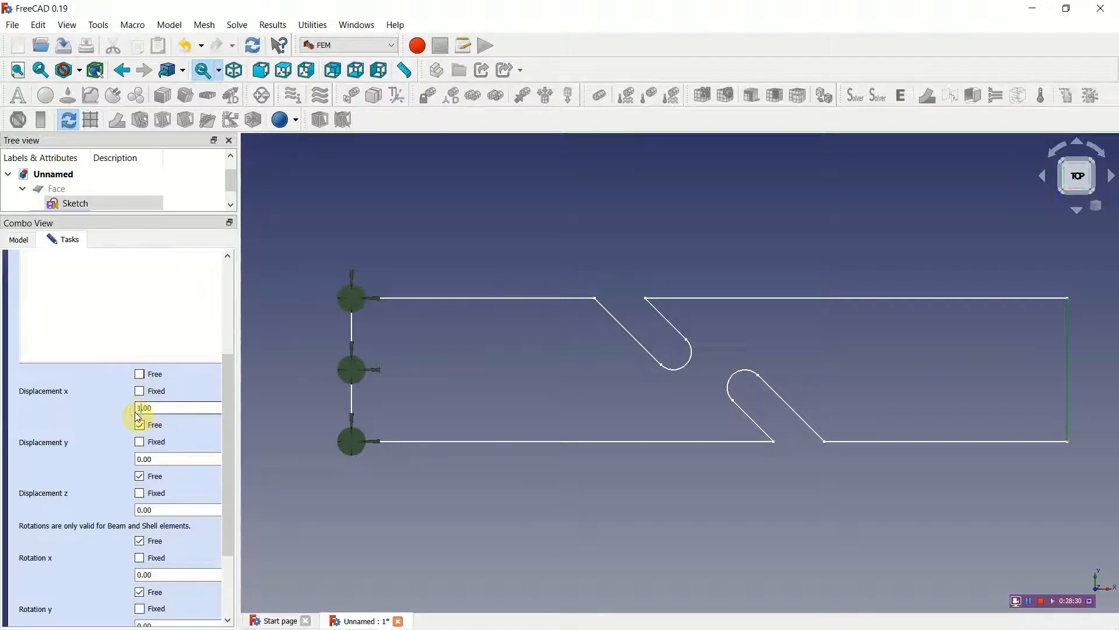
left_click(140, 441)
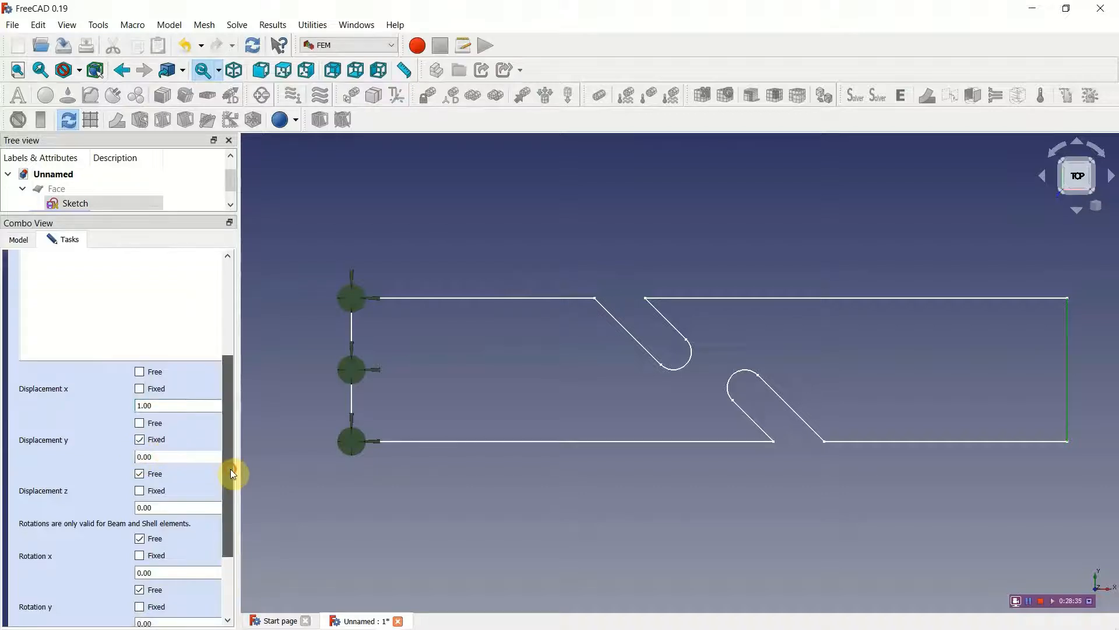
left_click_drag(230, 469, 227, 554)
left_click(140, 386)
Step: Fix the x, y and z rotations of the right edge and accept the displacement constraint
left_click(140, 450)
left_click(140, 501)
left_click(140, 551)
left_click_drag(223, 440, 236, 286)
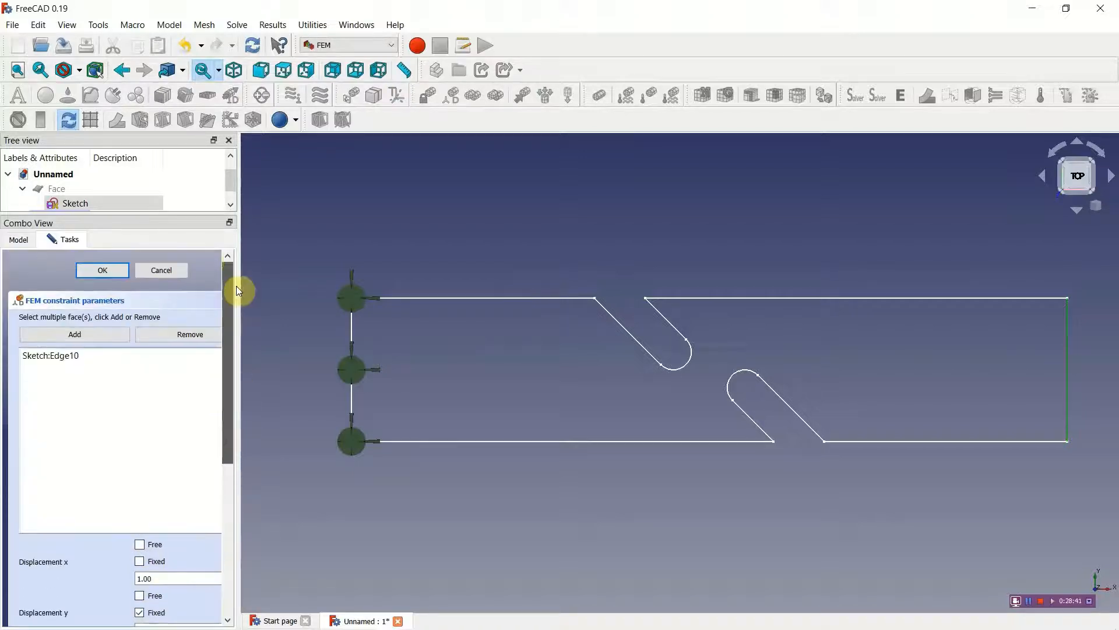
left_click(121, 268)
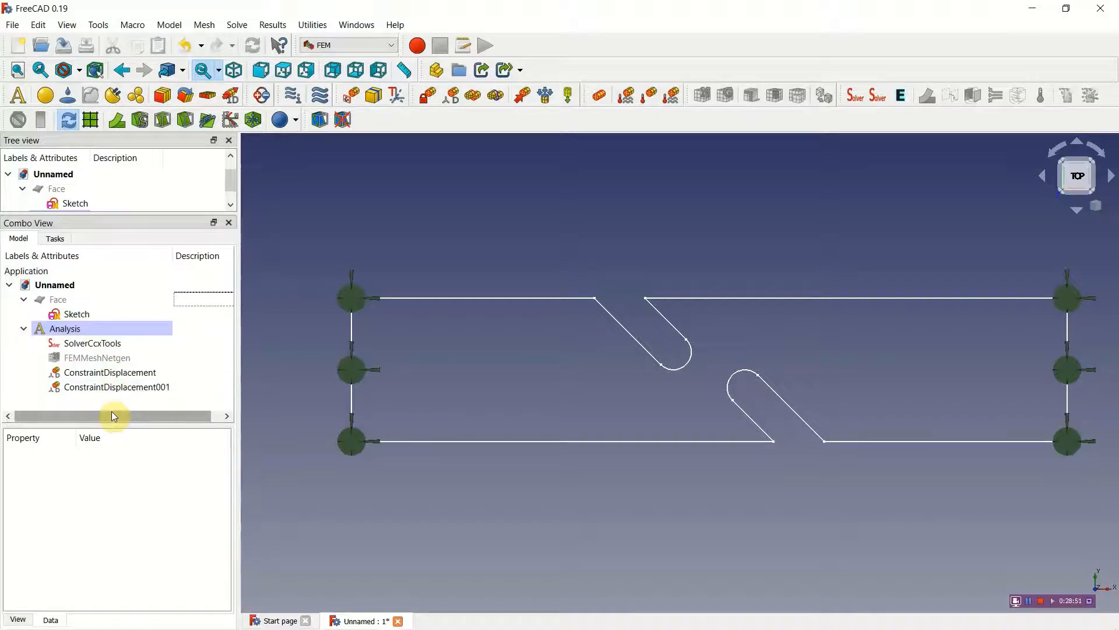
Step: Review the displacement and rotation settings of the left edge's displacement constraint
double_click(116, 373)
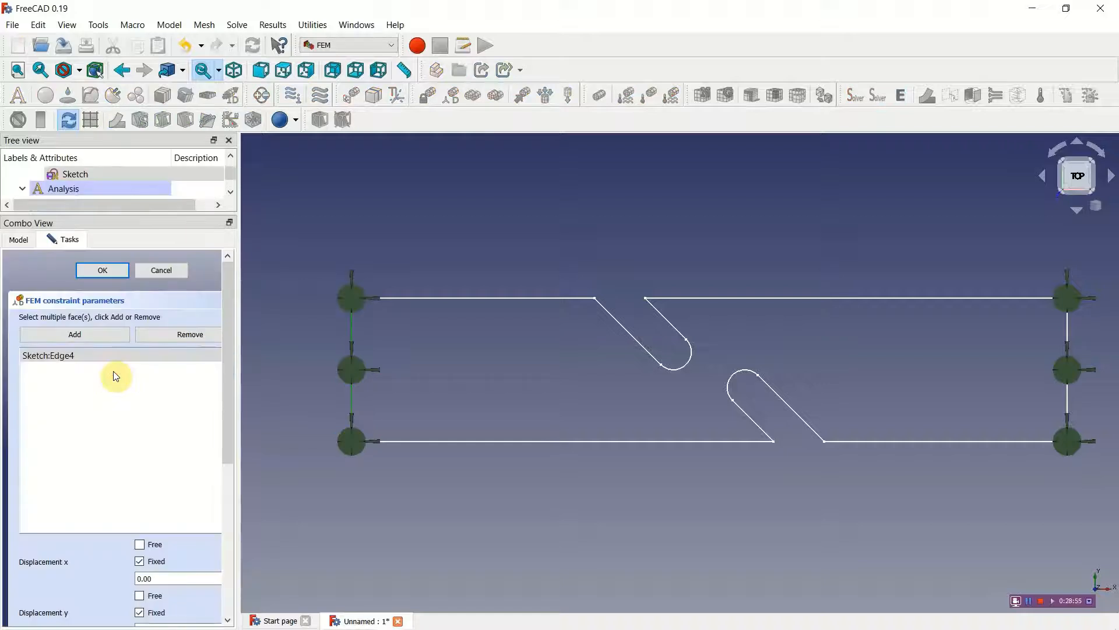
left_click_drag(224, 404, 225, 570)
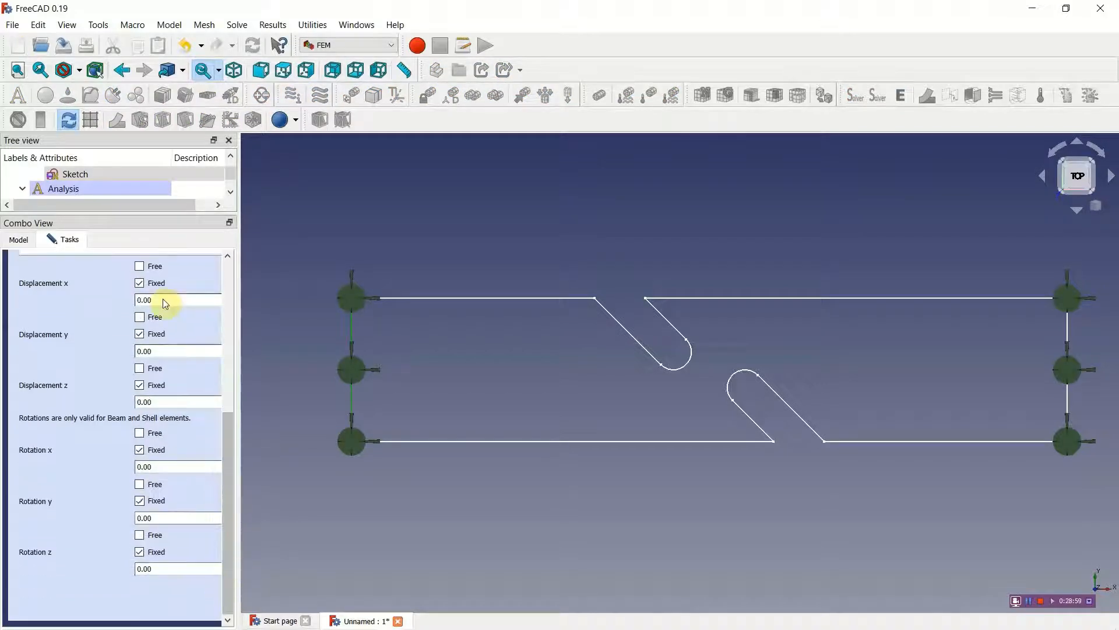
left_click_drag(223, 530, 236, 411)
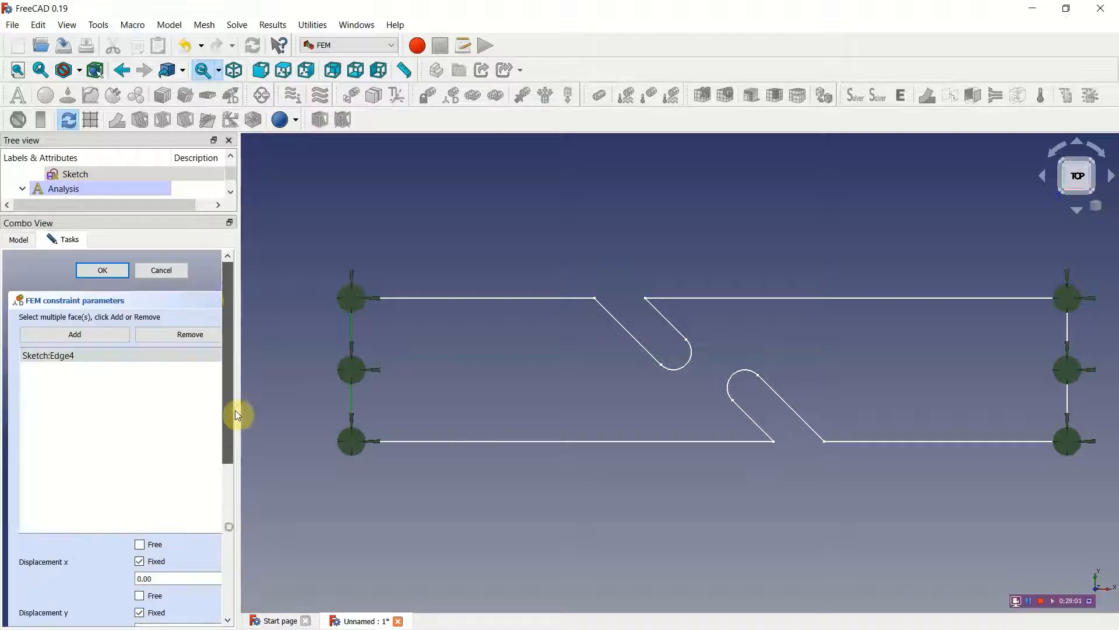
left_click(176, 273)
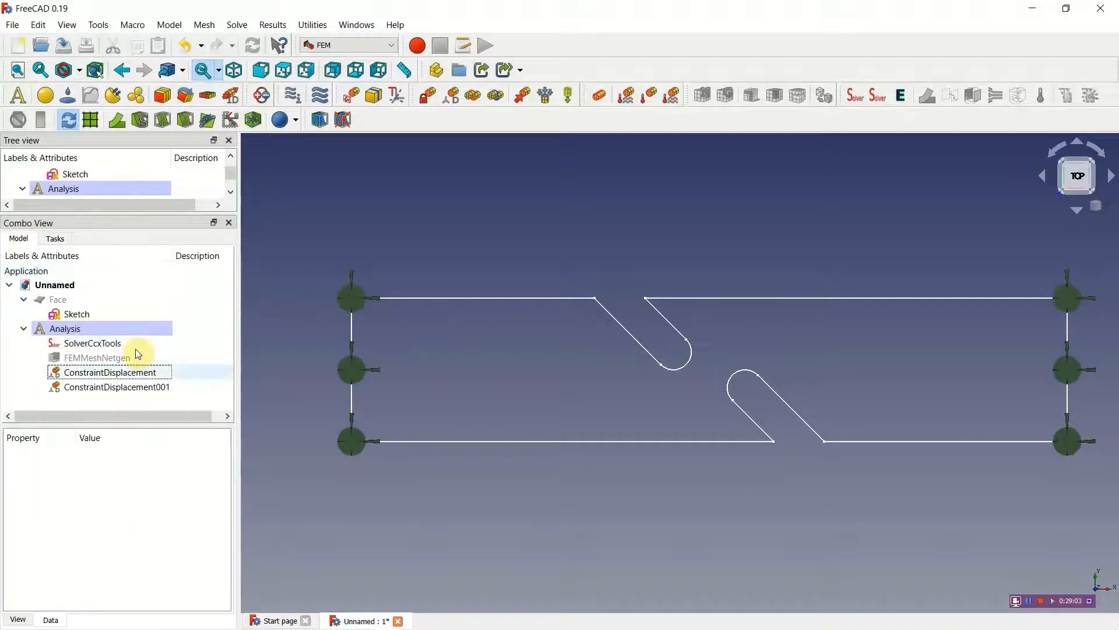
Step: Delete the left edge's displacement constraint and apply a fixed constraint to that edge instead
left_click(133, 376)
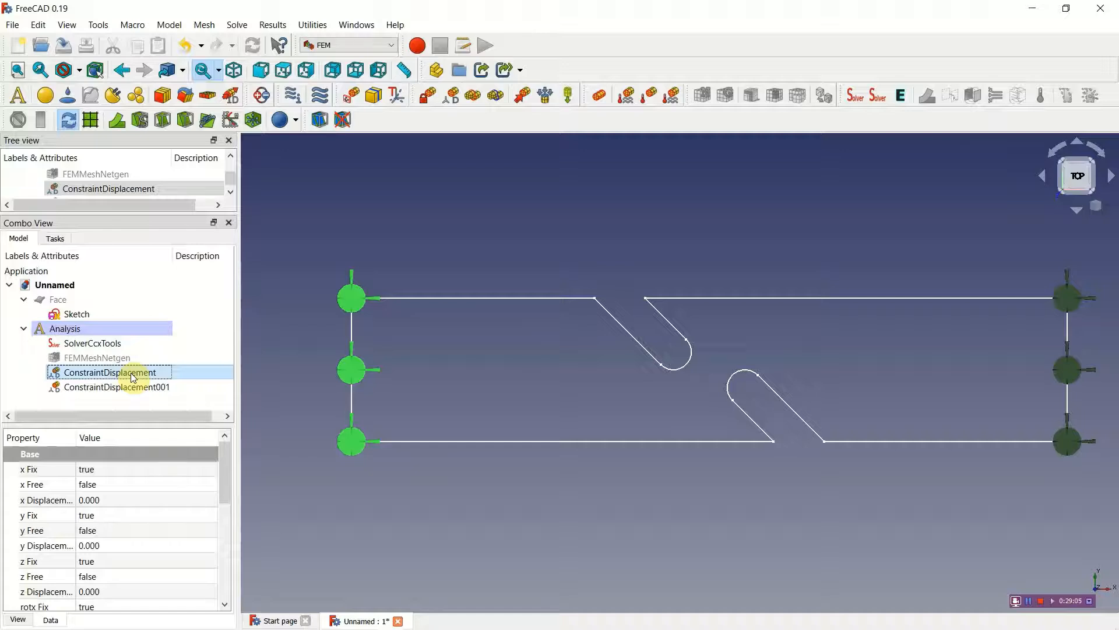
key("Delete")
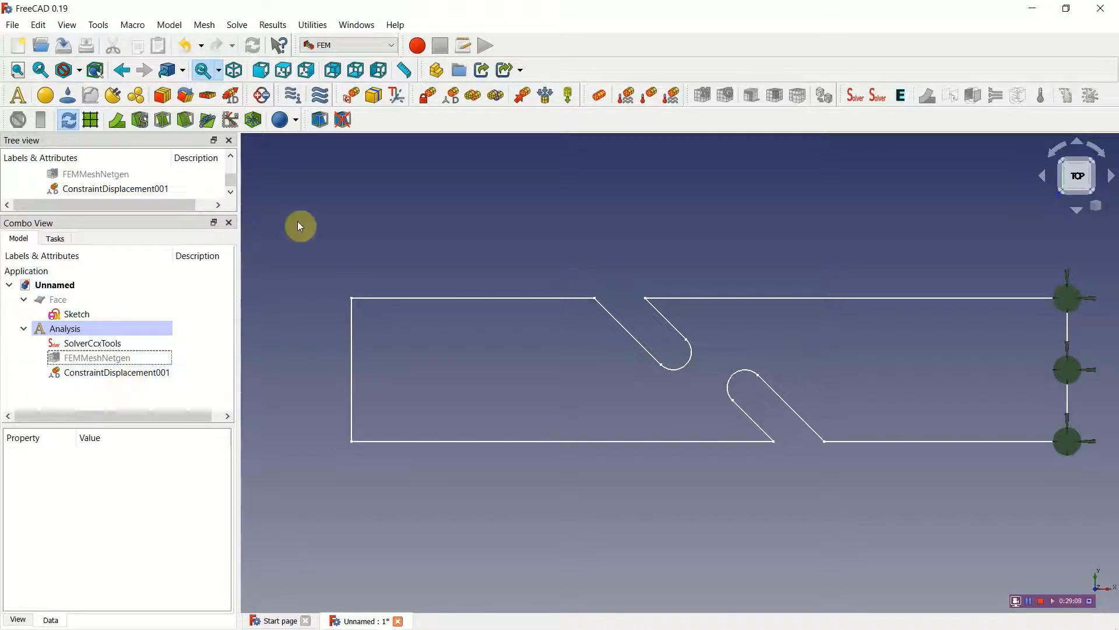
left_click(429, 99)
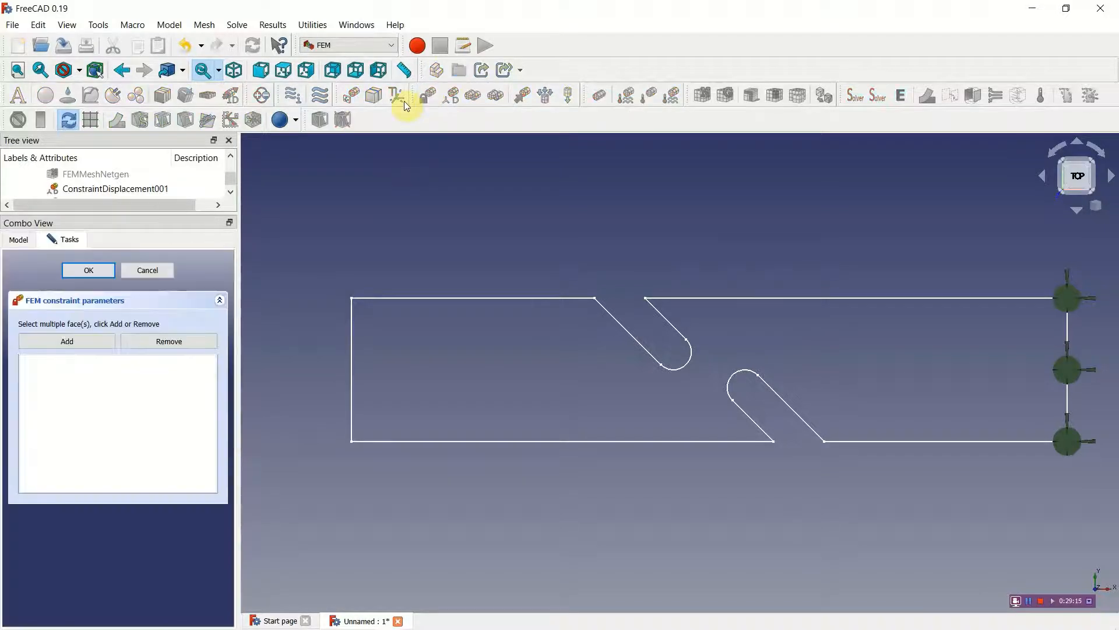
left_click(352, 349)
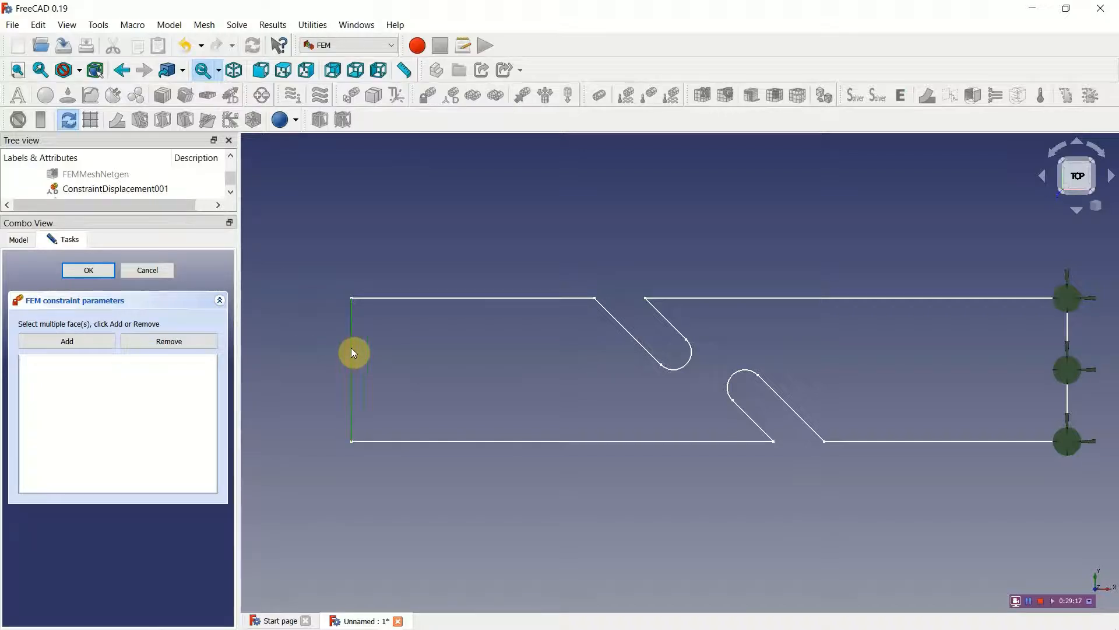
left_click(109, 342)
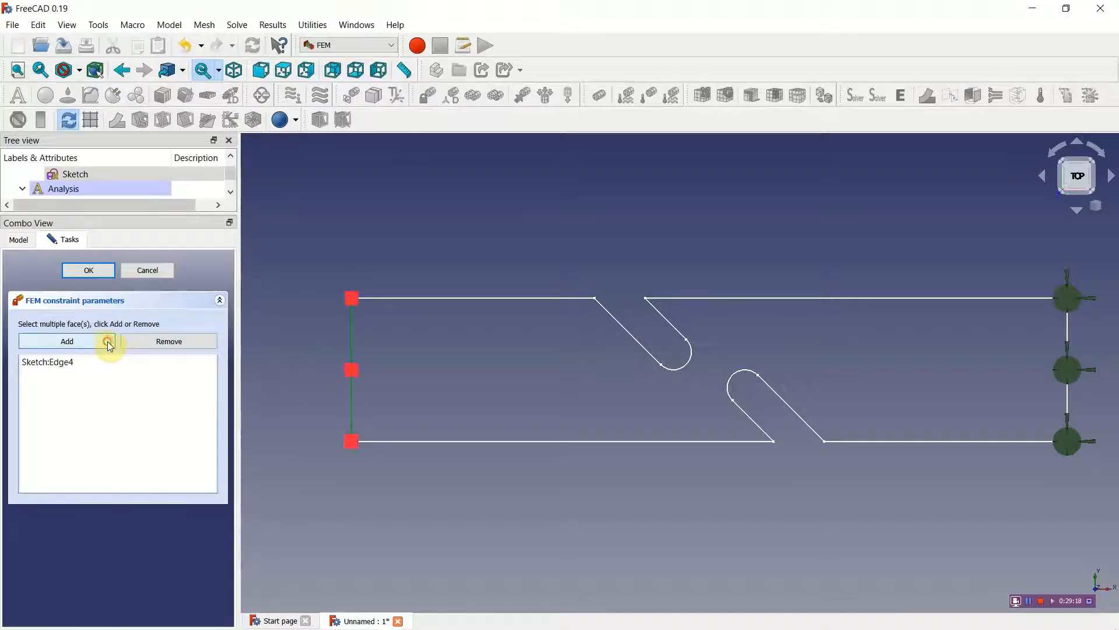
left_click(81, 270)
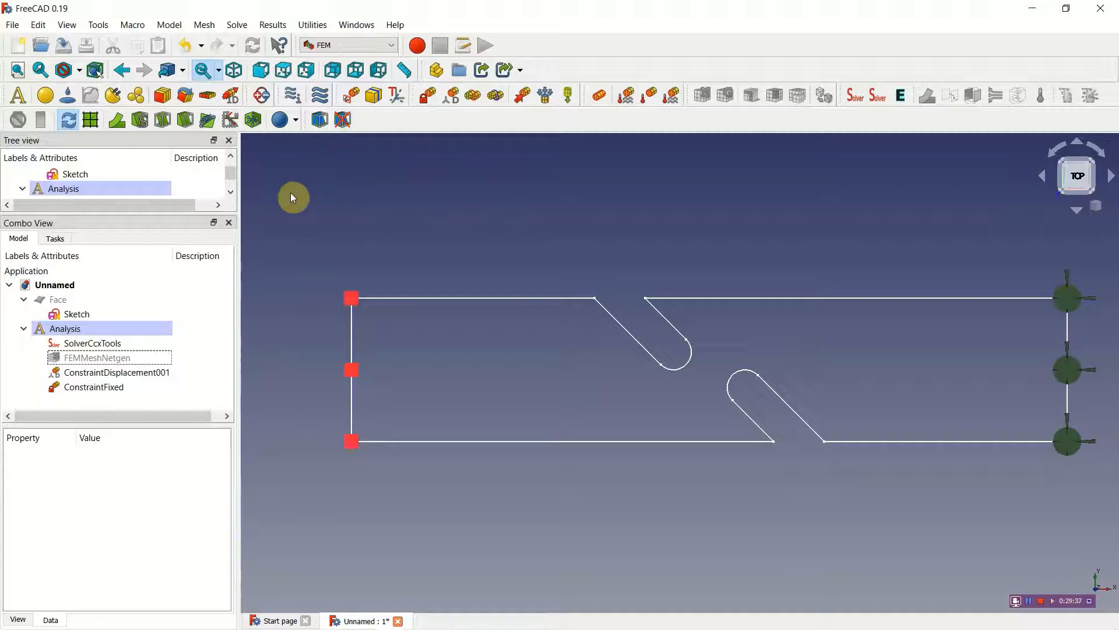
Step: Create a shell plate thickness element and enter a thickness of 1 mm
left_click(208, 96)
left_click_drag(114, 343, 93, 343)
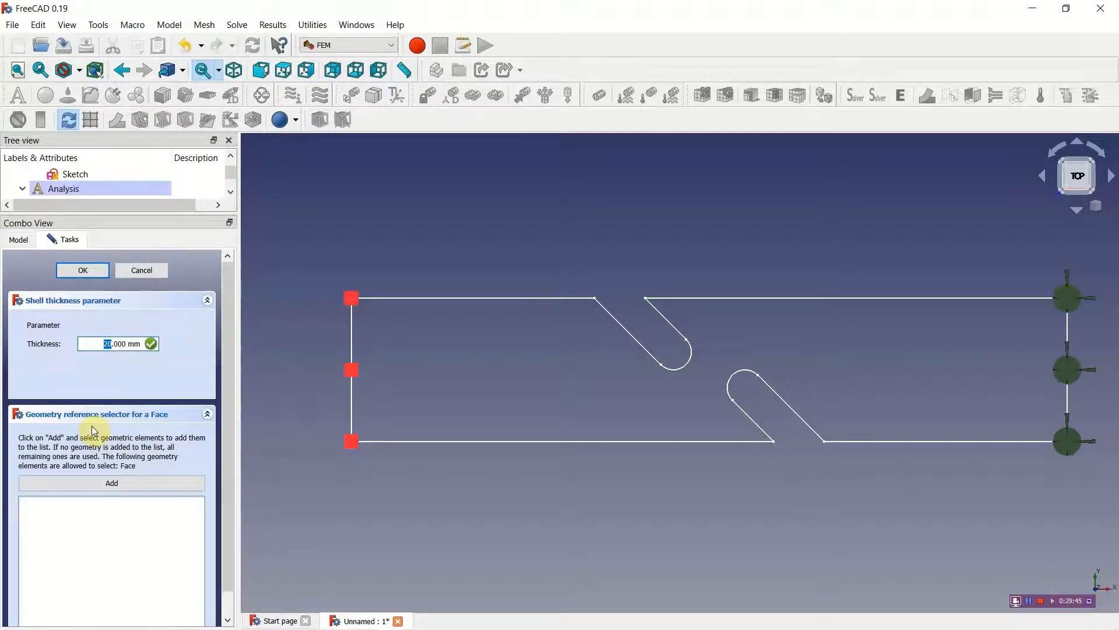
type("1")
Step: Try to add the plate's face as the shell thickness reference, and cancel the thickness settings
left_click(168, 484)
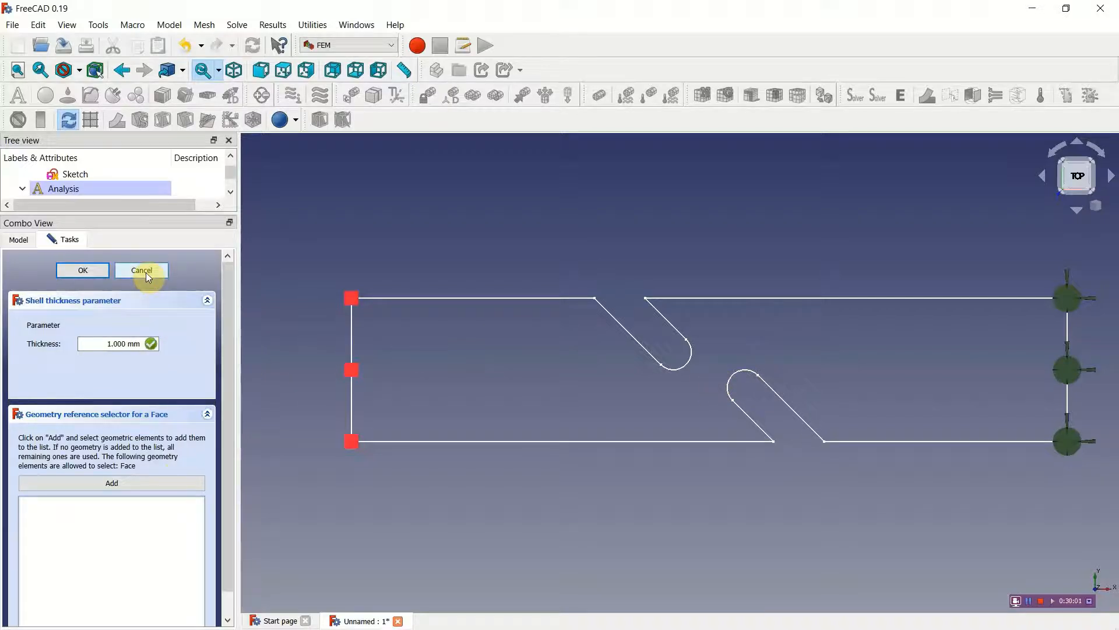
left_click(86, 175)
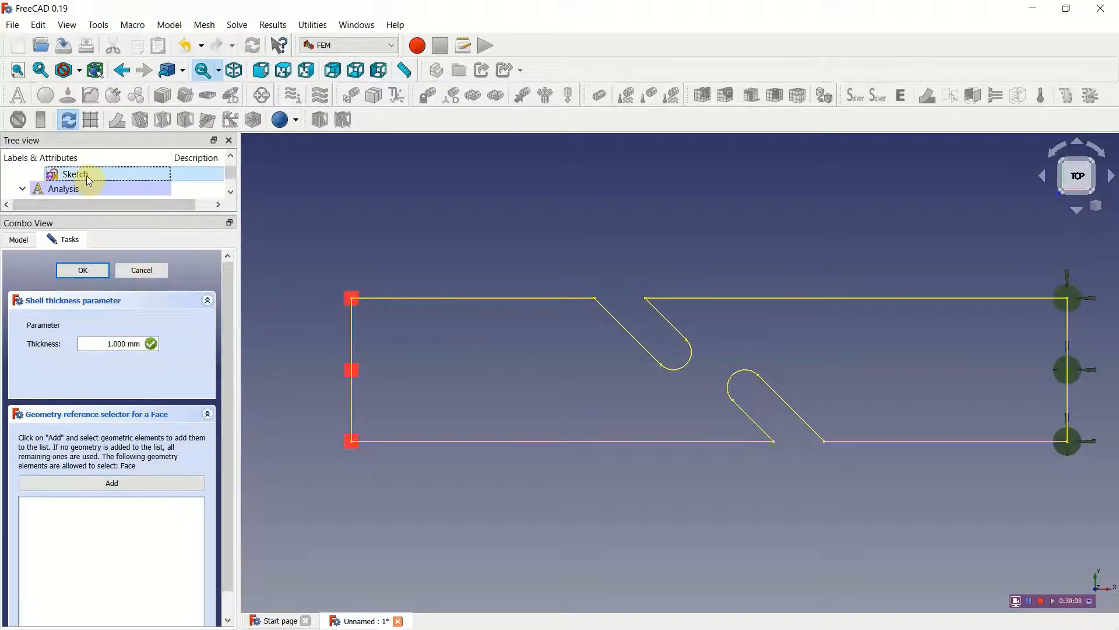
left_click(497, 359)
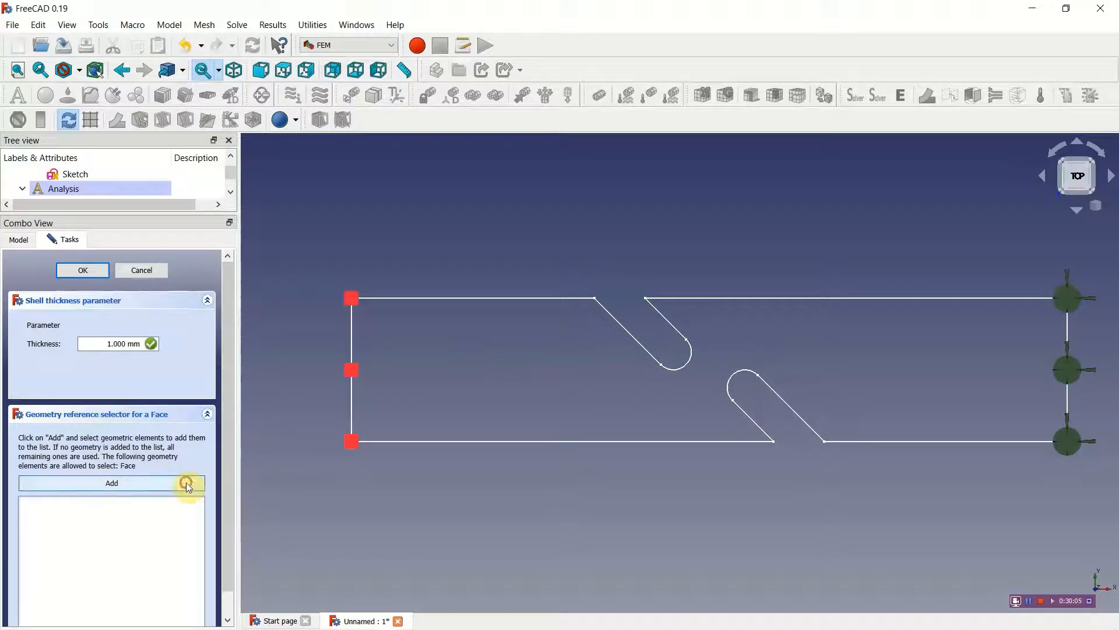
left_click(144, 272)
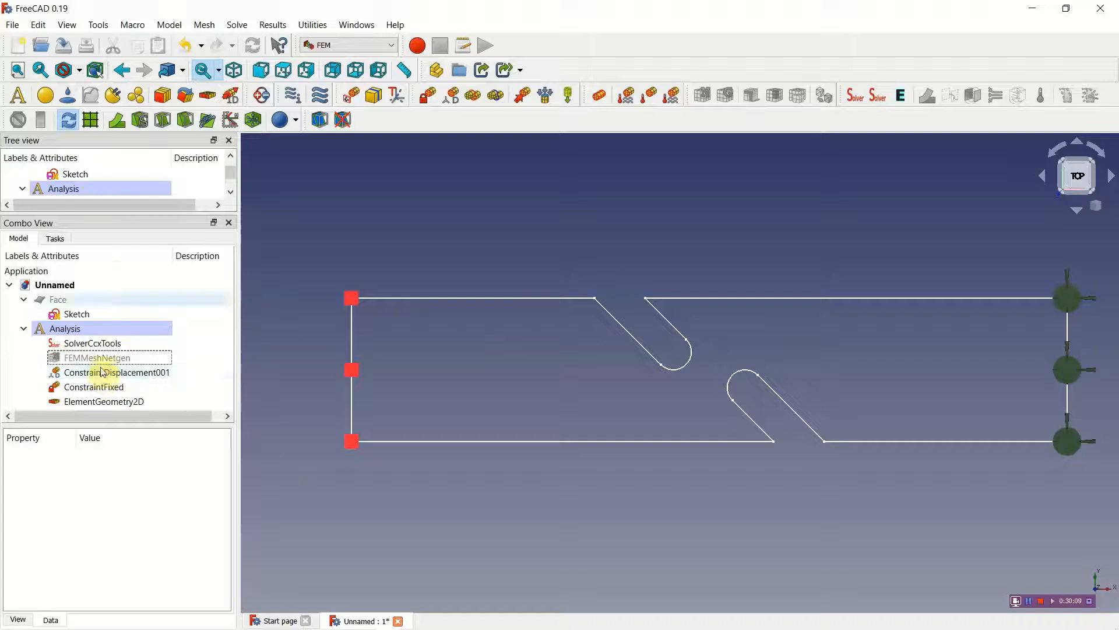
Step: Turn on the display of the plate's sketch
left_click(90, 174)
right_click(90, 174)
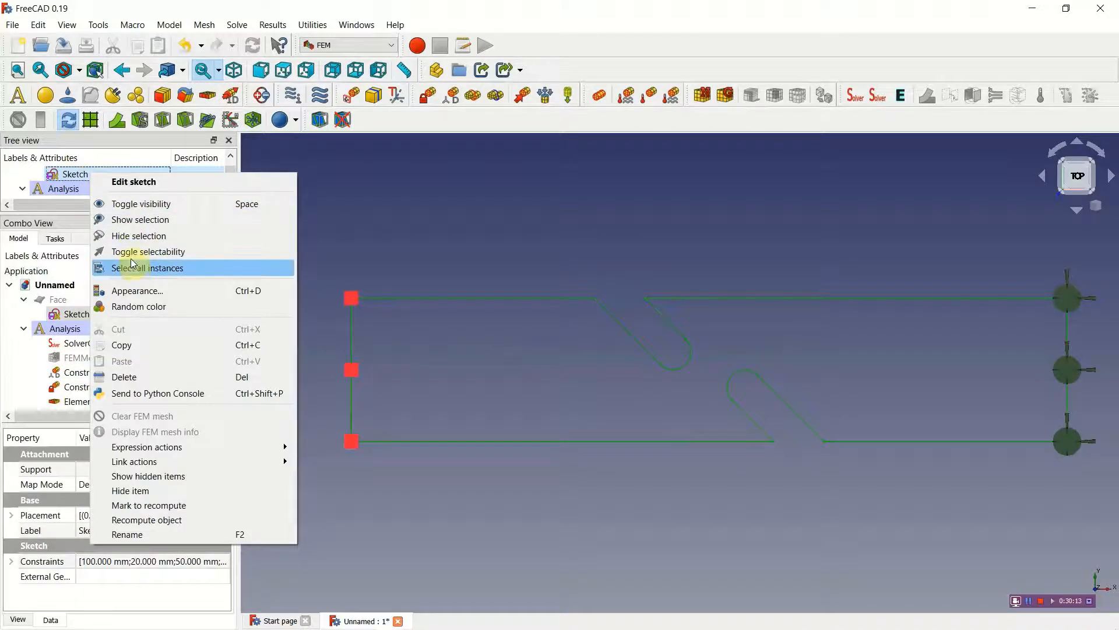
left_click(140, 220)
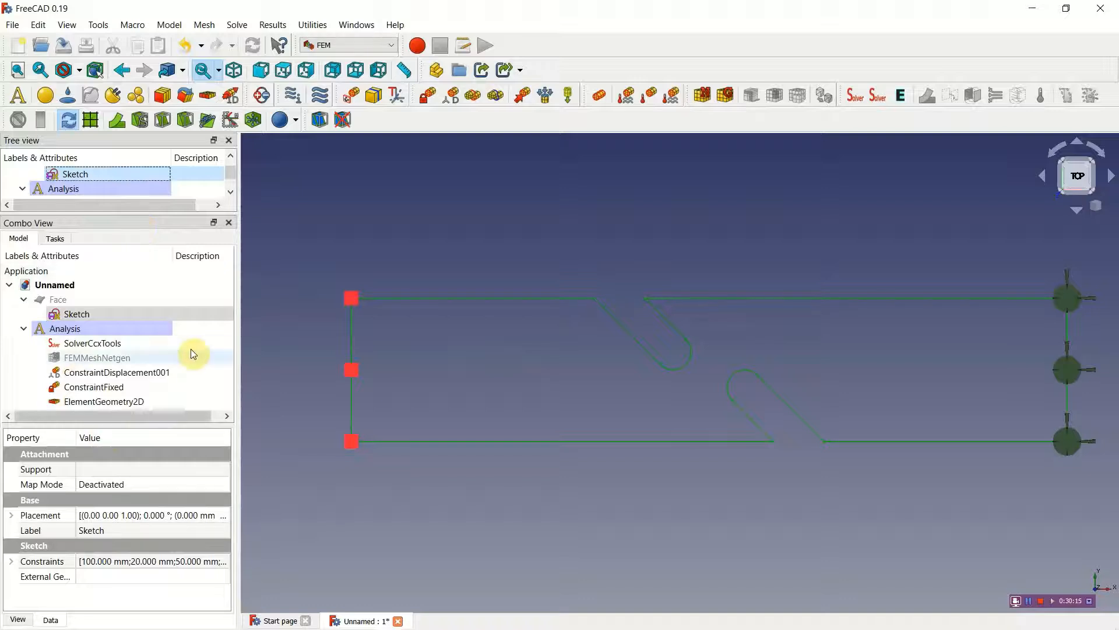
Step: Reopen the shell thickness element, set its thickness to 1 mm and accept it without a face reference
double_click(124, 402)
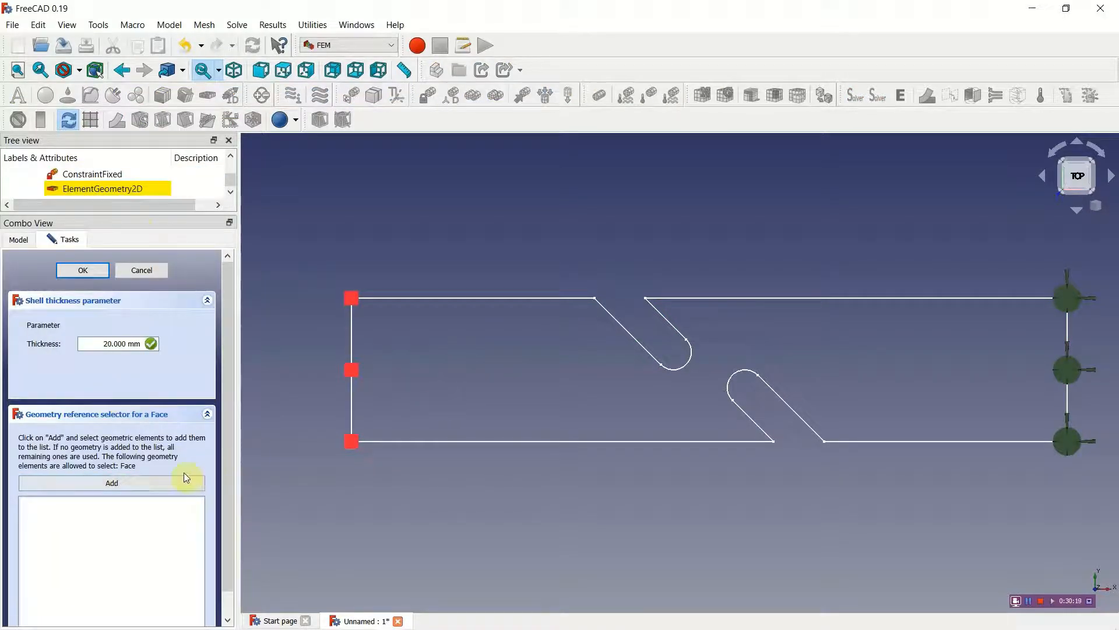
double_click(110, 346)
type("1")
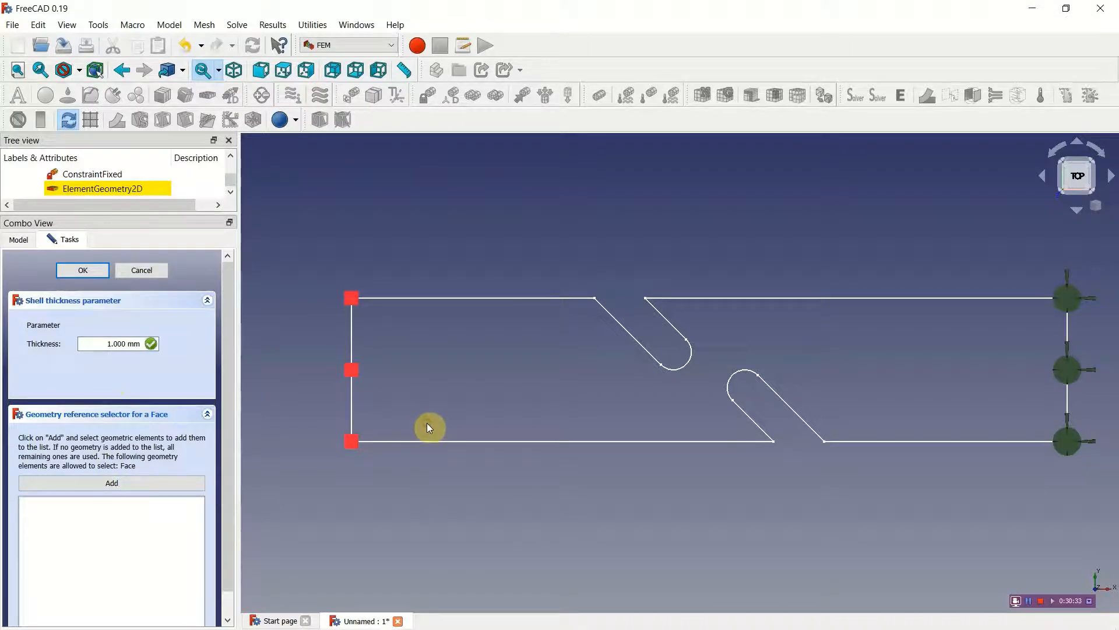
left_click(432, 440)
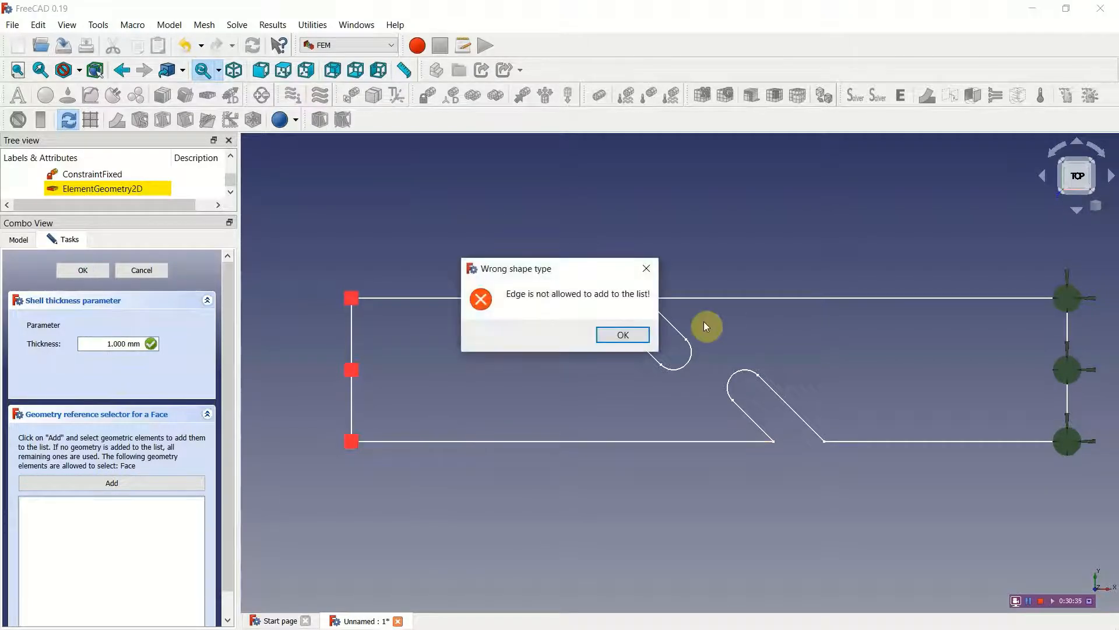
left_click(634, 337)
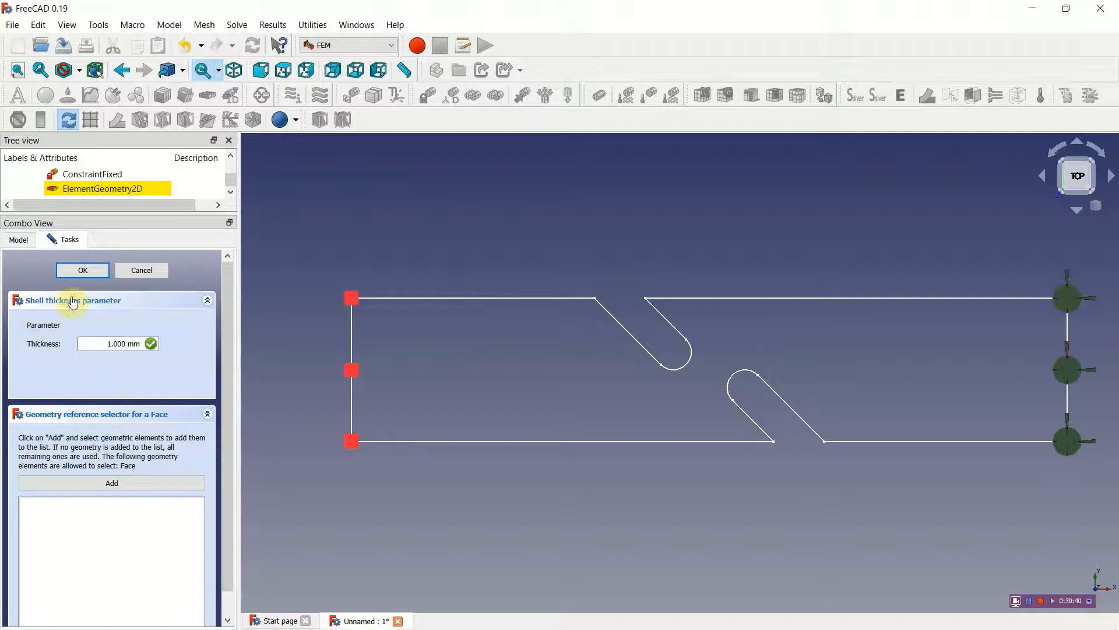
left_click(82, 270)
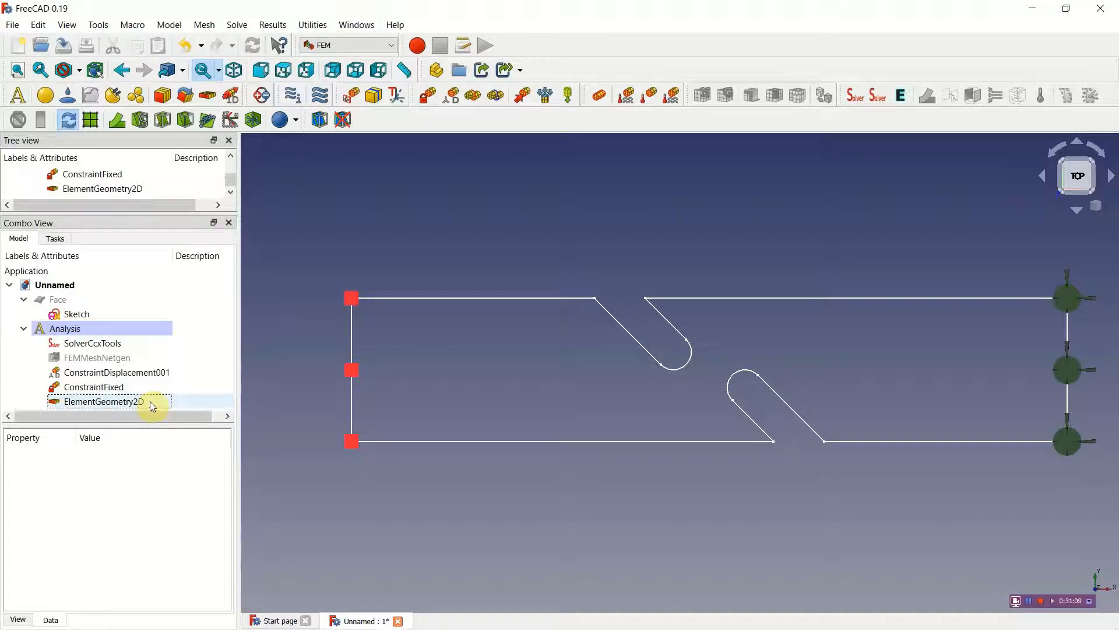
Step: Add a solid FEM material to the analysis using the CalculiX-Steel card, and accept it without a geometry reference
left_click(52, 100)
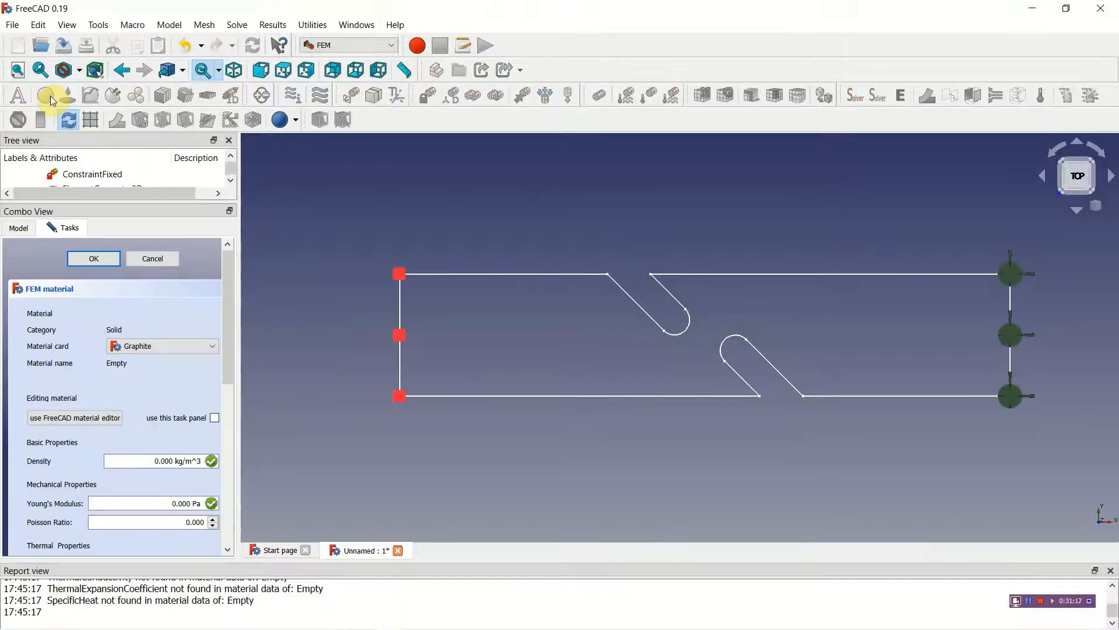
mouse_move(231, 320)
left_mouse_down()
mouse_move(230, 349)
mouse_move(230, 327)
left_mouse_up()
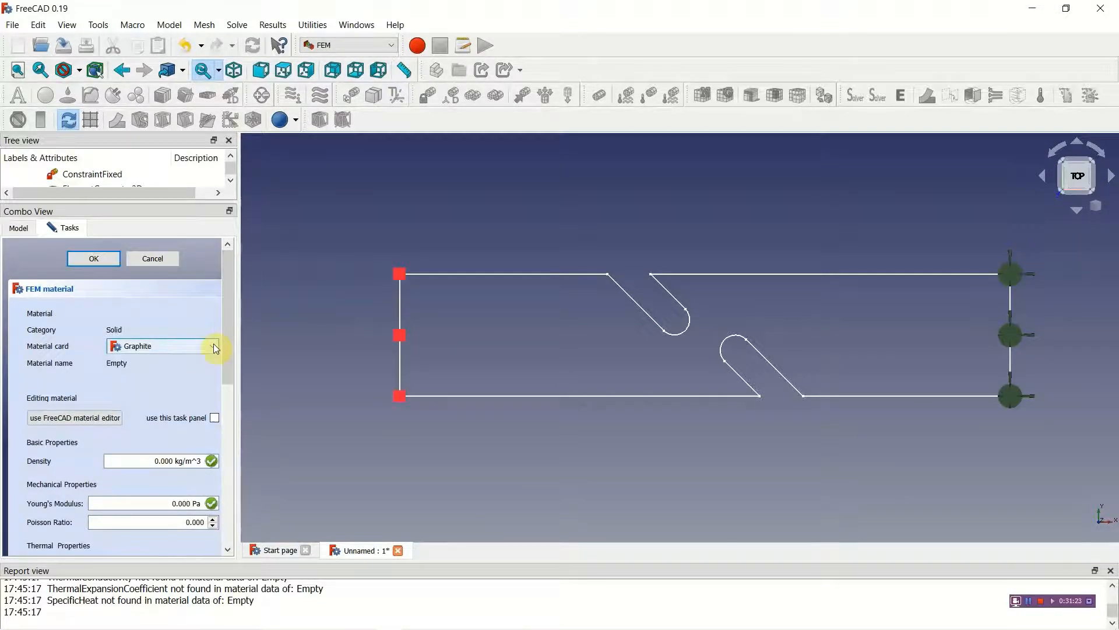
left_click(216, 348)
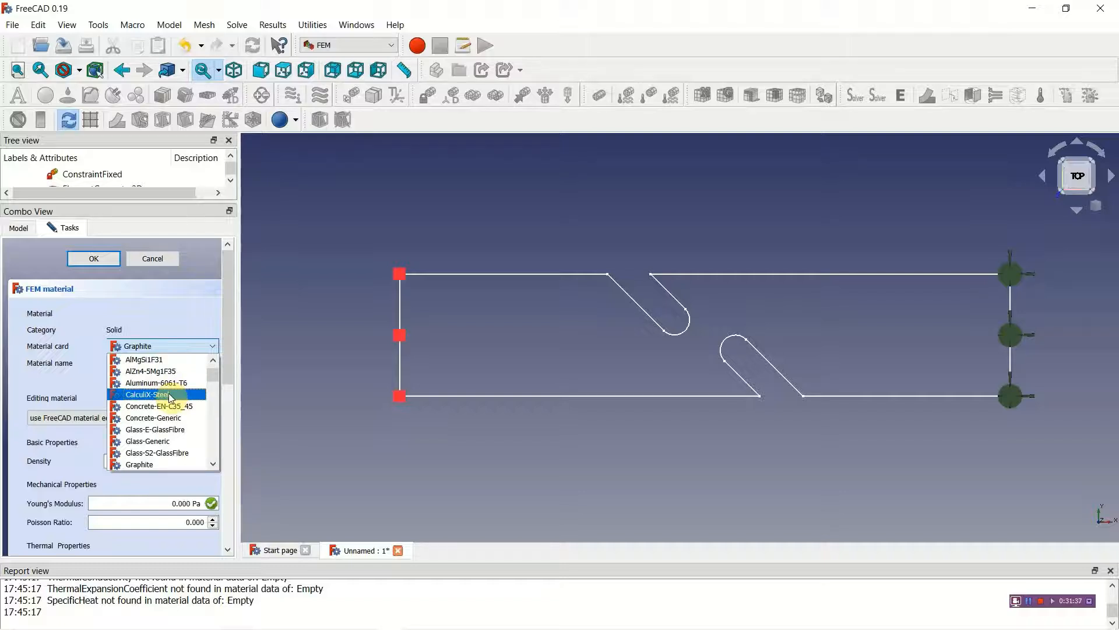
left_click(171, 396)
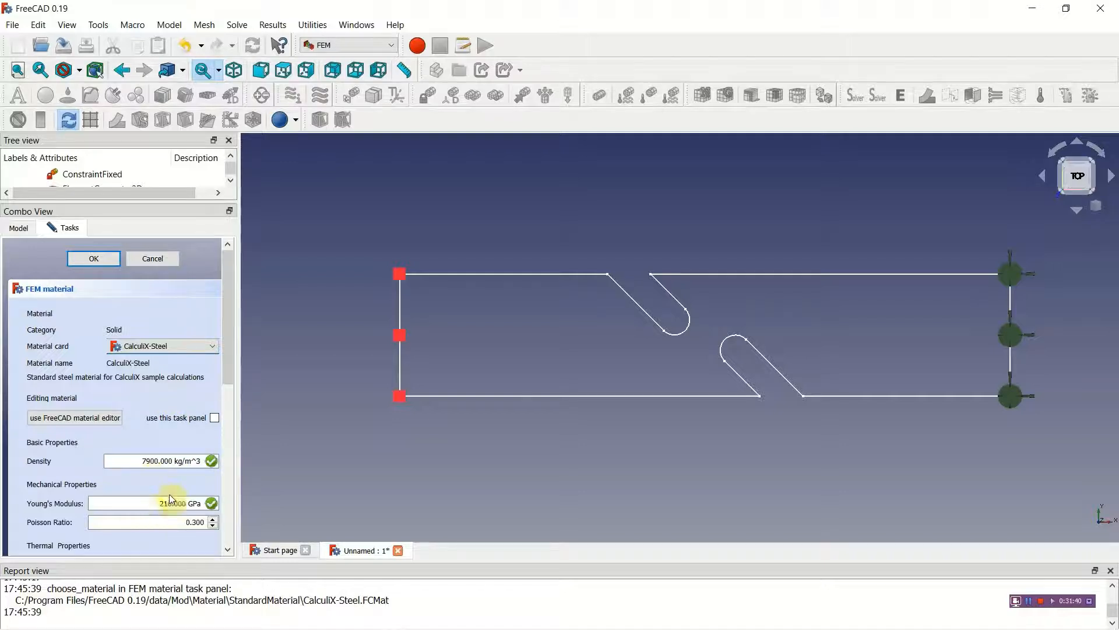
left_click_drag(227, 380, 229, 450)
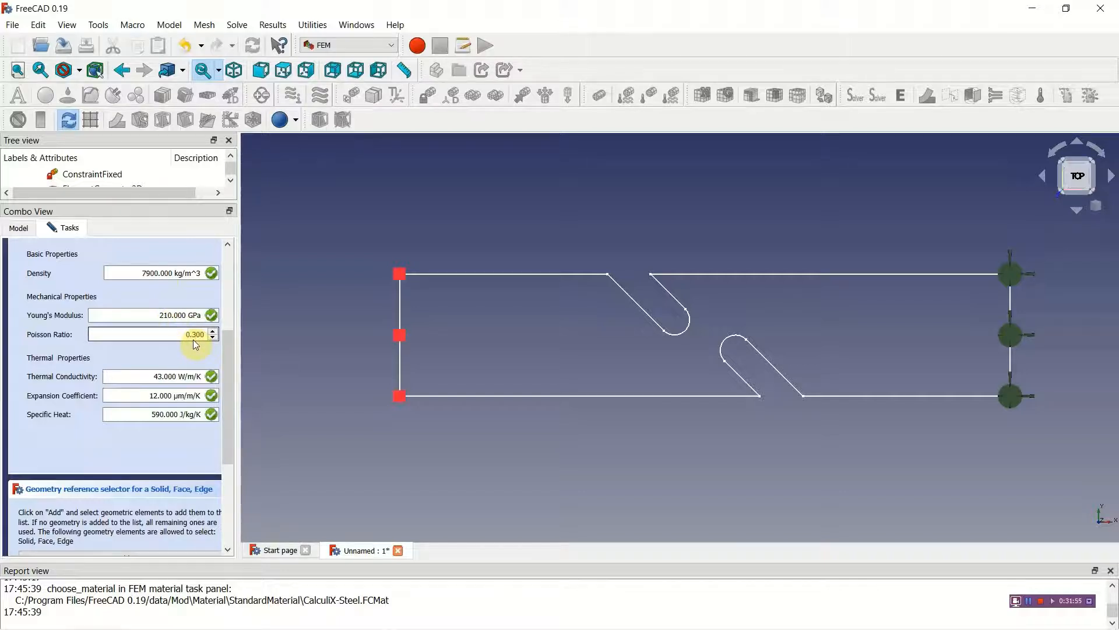
left_click_drag(230, 392, 232, 442)
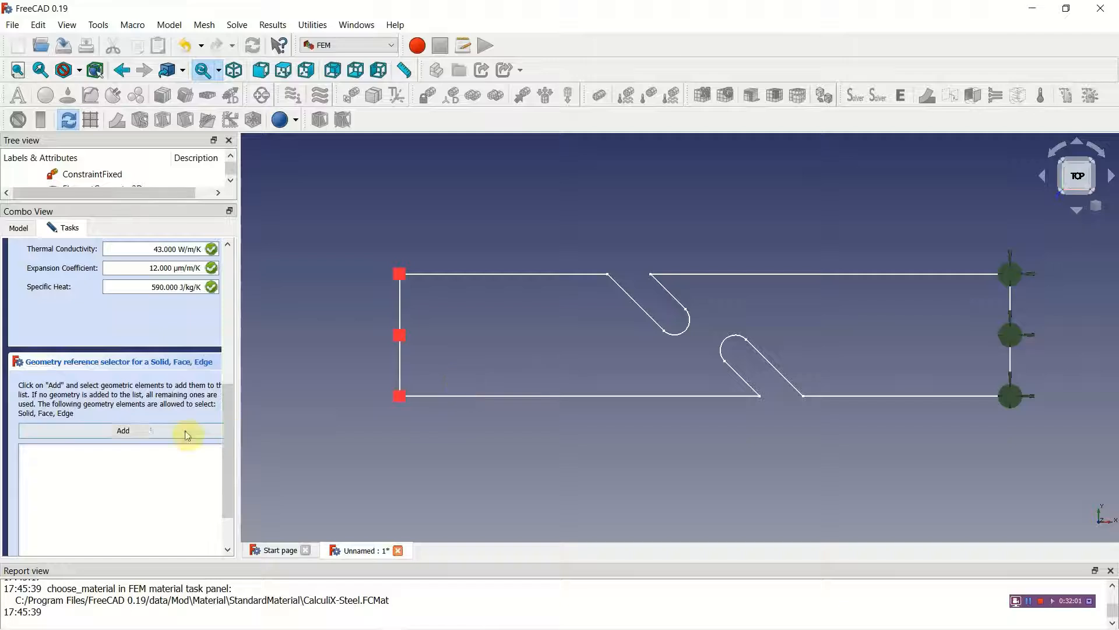
left_click(162, 430)
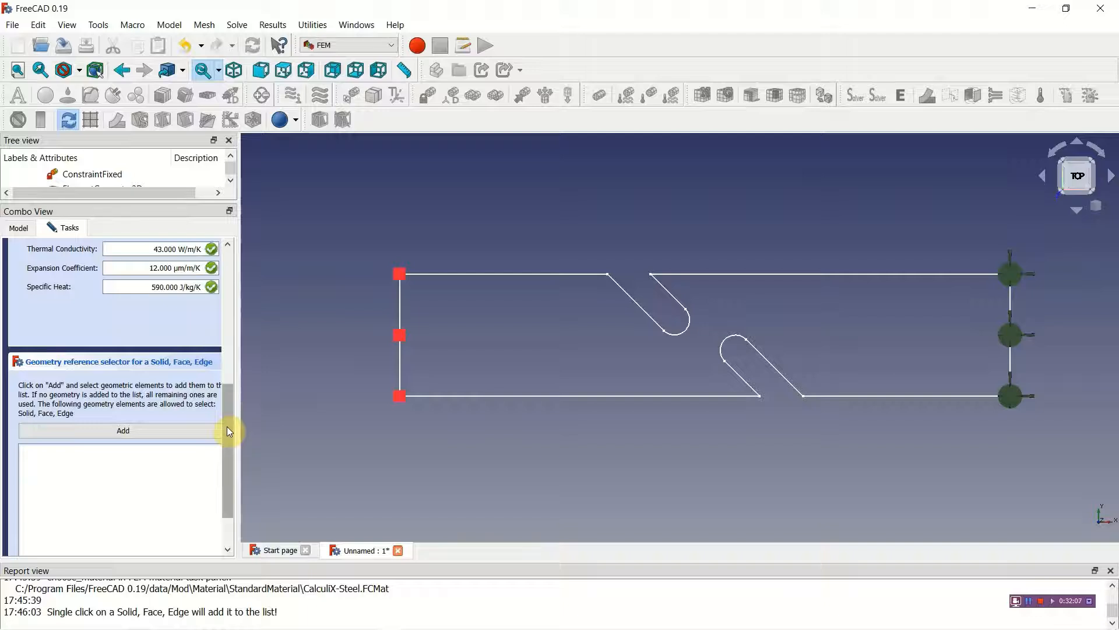
left_click_drag(227, 431, 241, 273)
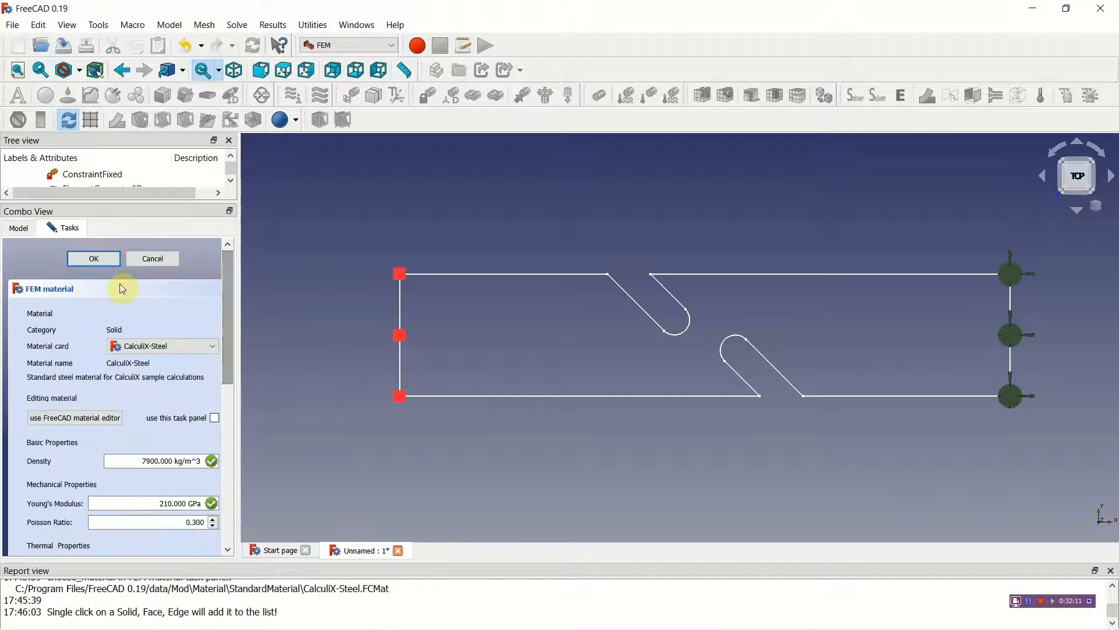
left_click(94, 259)
Step: Open the CalculiX solver's settings and choose the FreeCAD_Noth_Mech_YouTube desktop folder as its working directory
left_click_drag(229, 310, 230, 358)
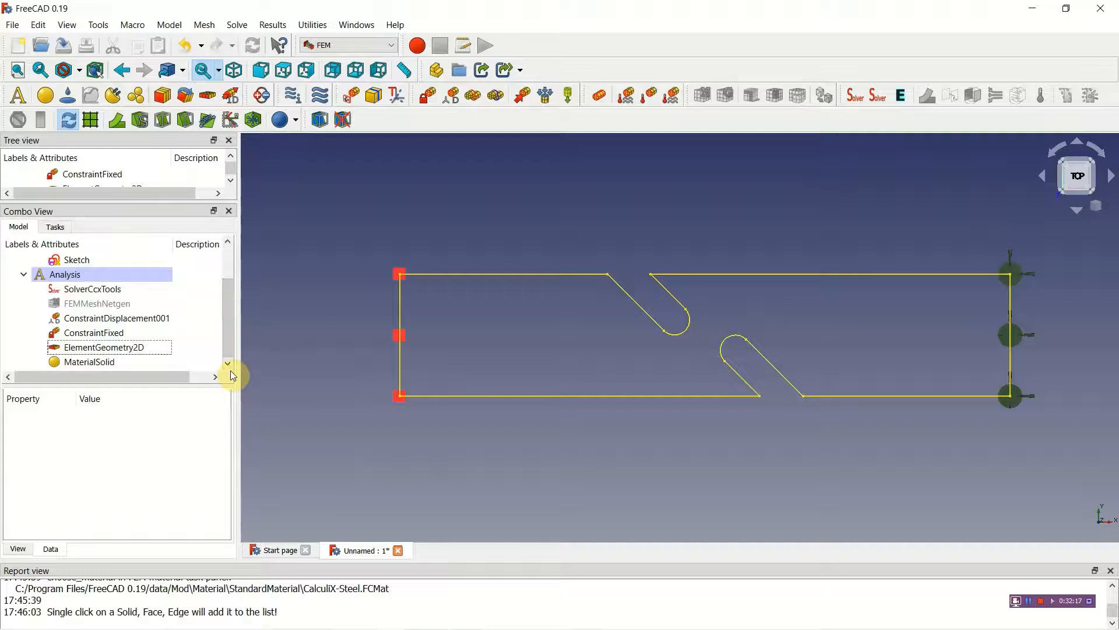
double_click(89, 290)
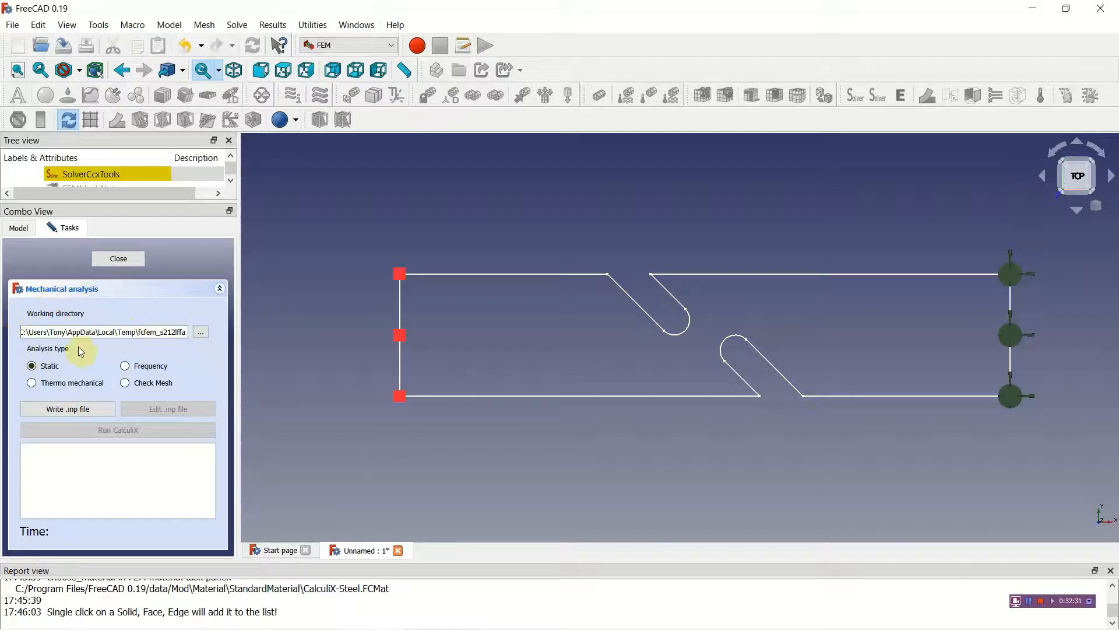
left_click(199, 333)
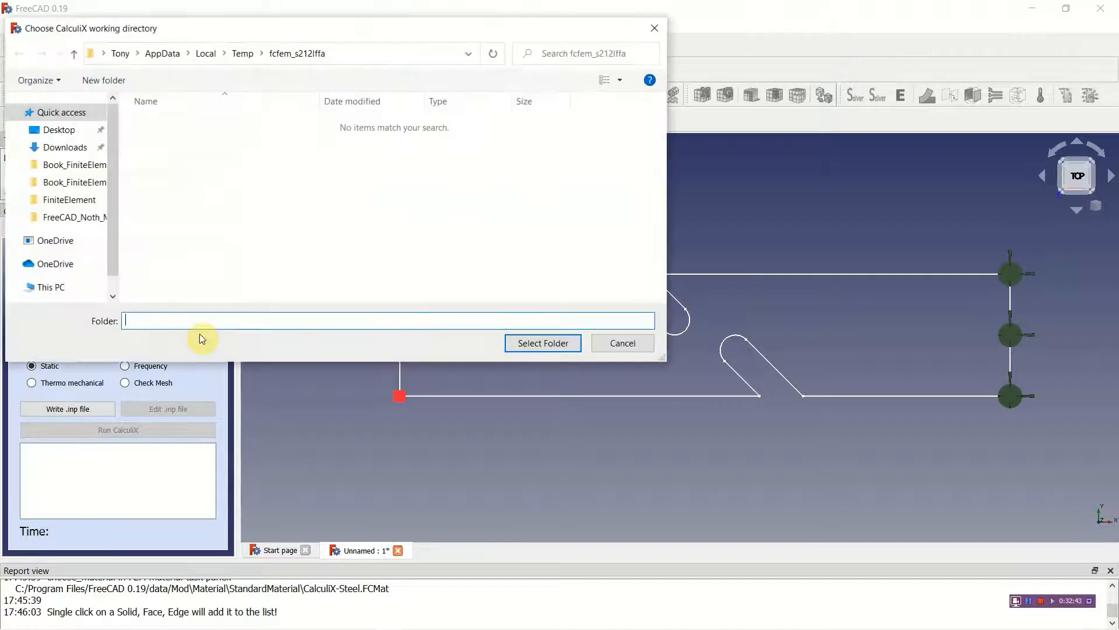
left_click(83, 222)
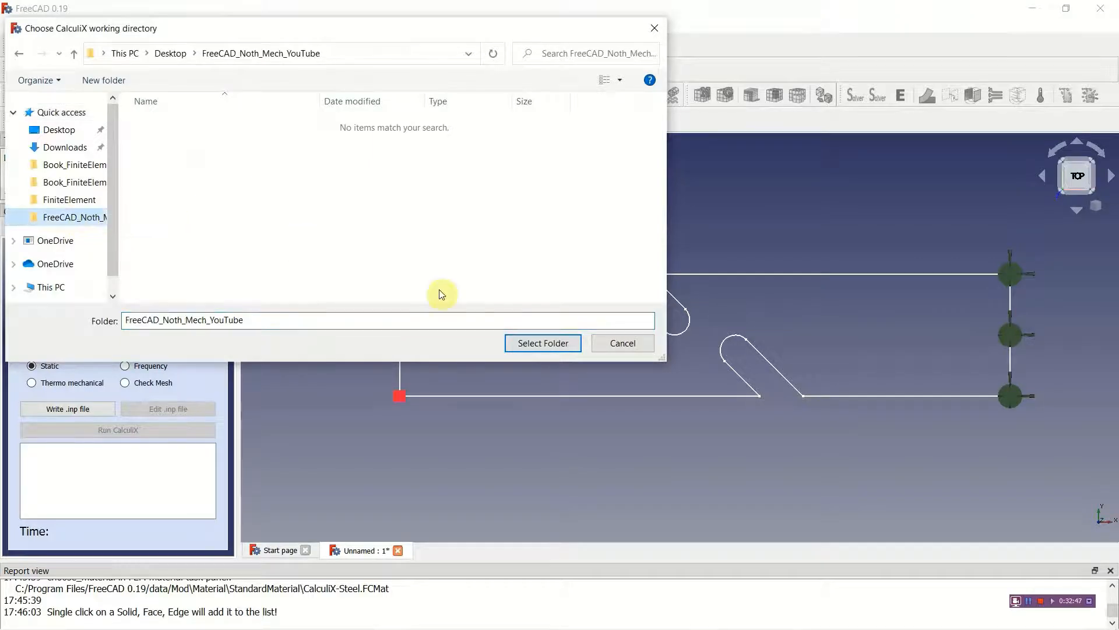
left_click(529, 344)
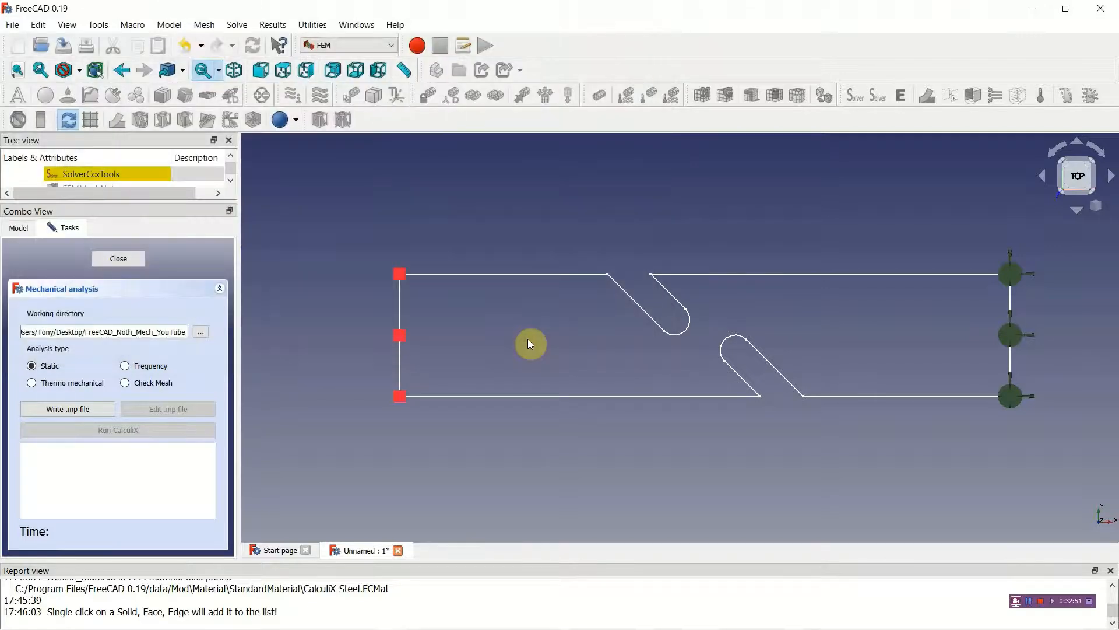
Step: Write the solver input file for the static analysis, run CalculiX and close the solver settings
left_click(57, 412)
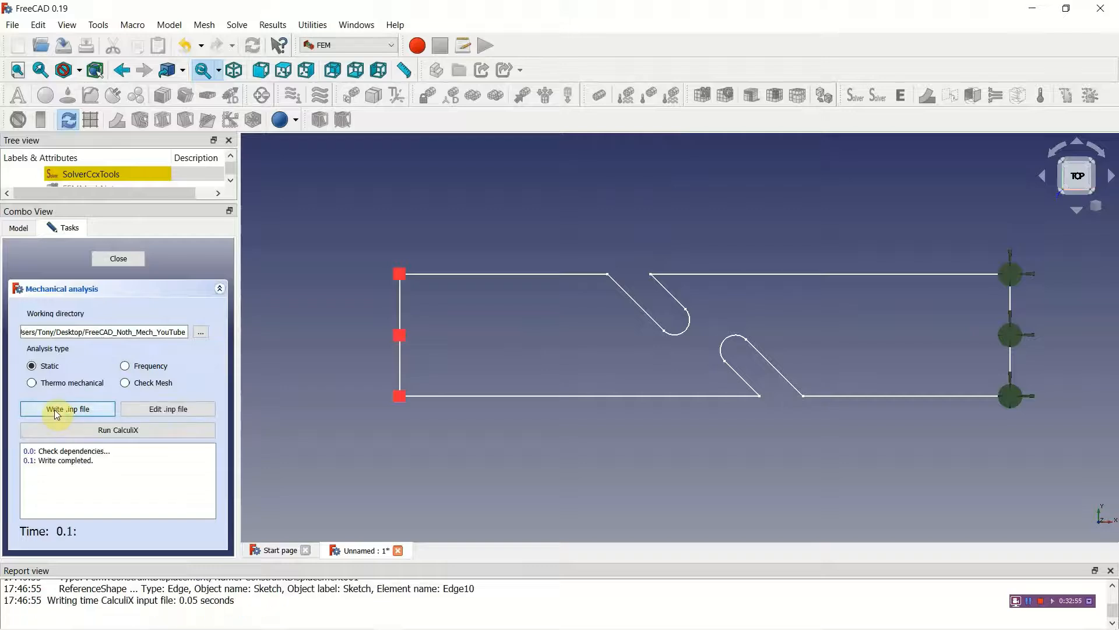
left_click(109, 431)
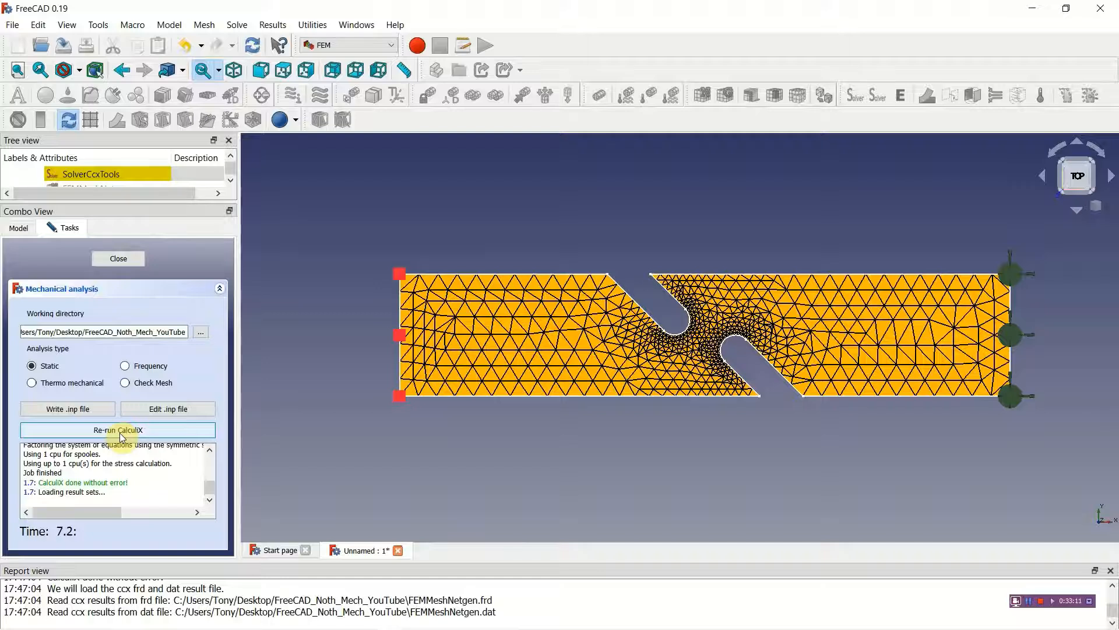
left_click(100, 259)
Step: Examine the displacement magnitude, von Mises stress and maximum principal stress in the CalculiX results, and close the result display
left_click_drag(228, 303, 230, 346)
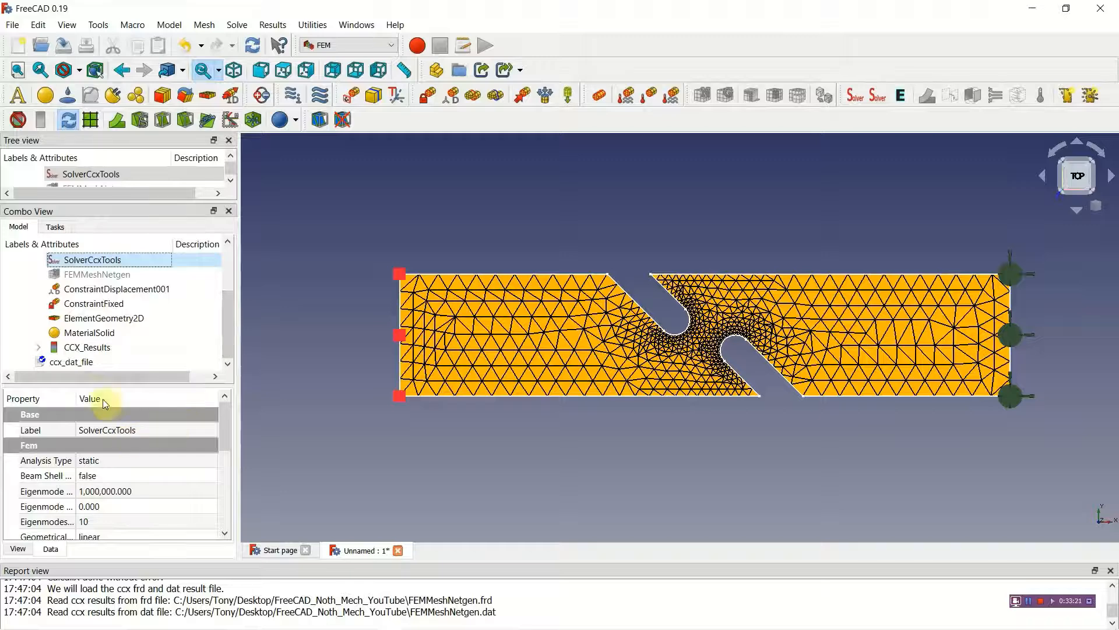
double_click(95, 350)
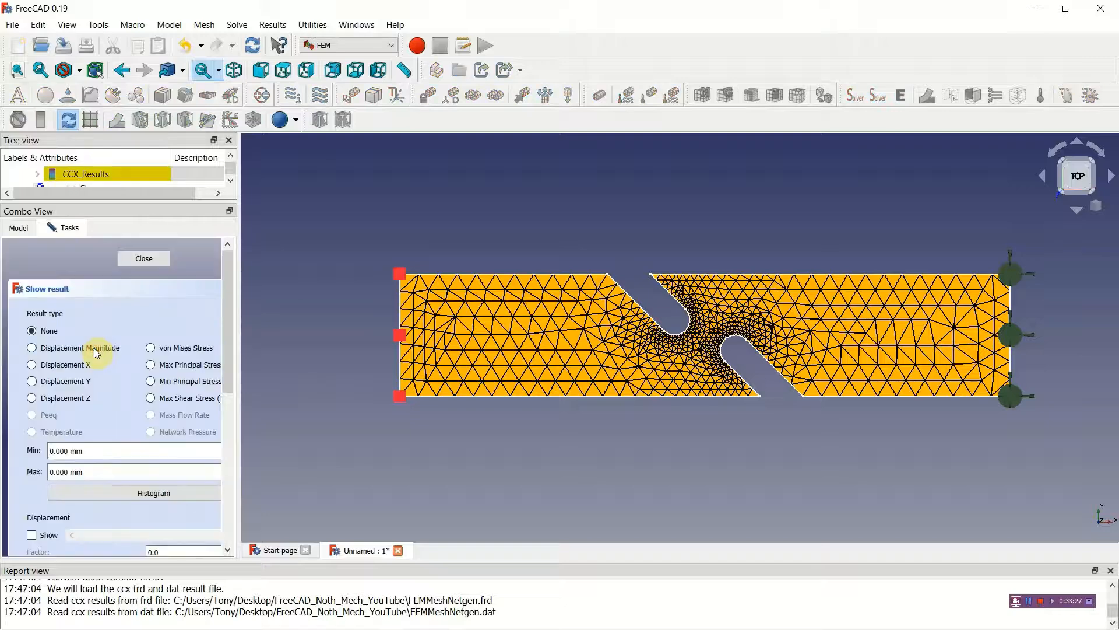
left_click(33, 349)
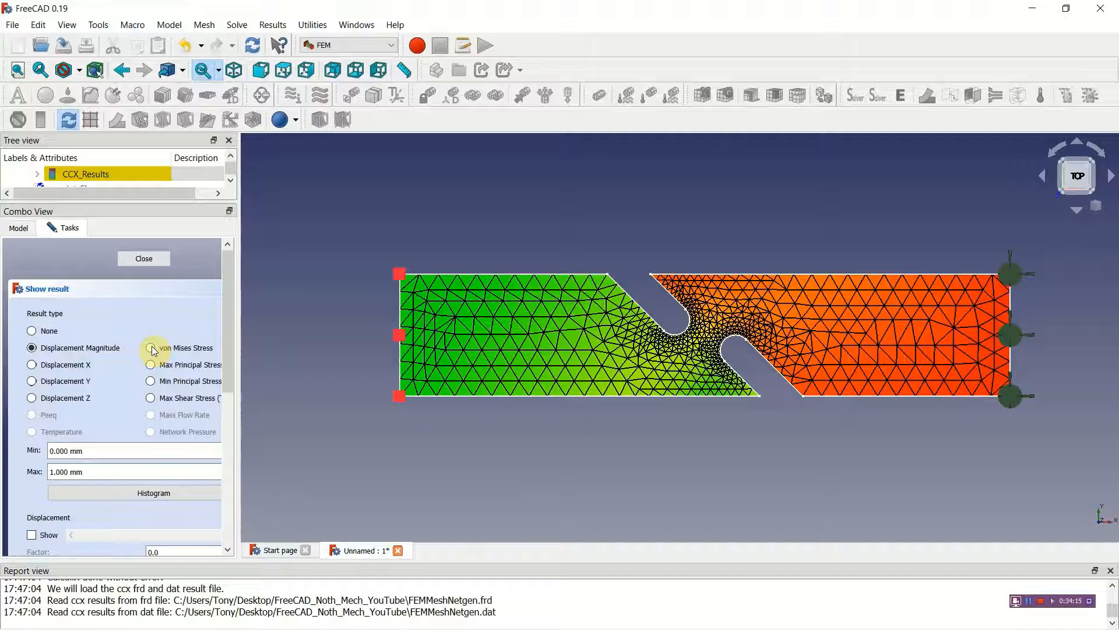
left_click(152, 348)
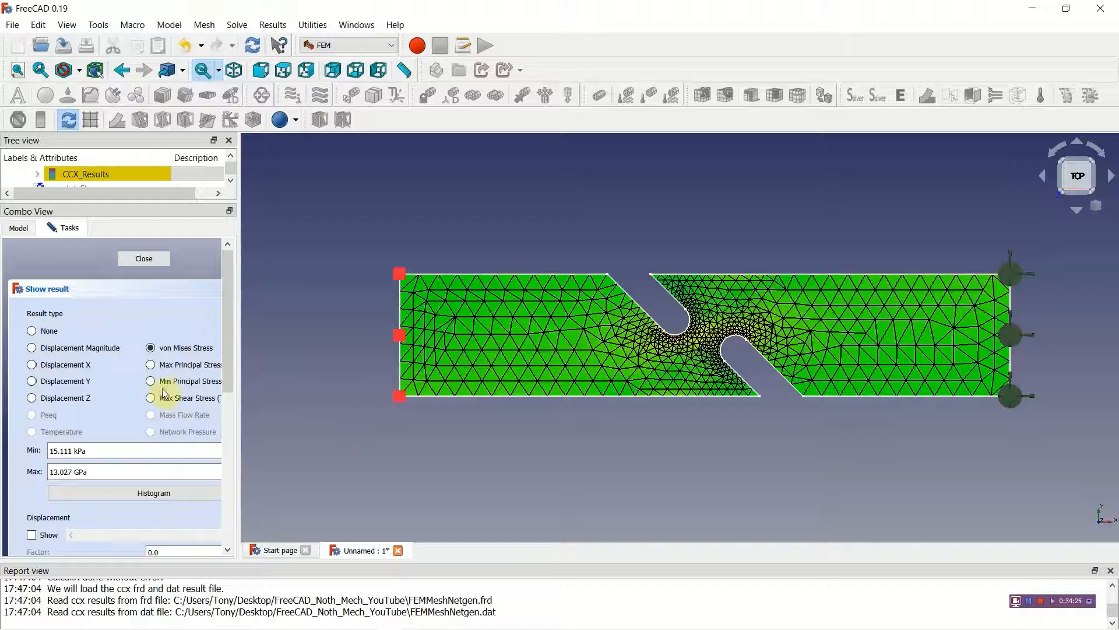
left_click(151, 365)
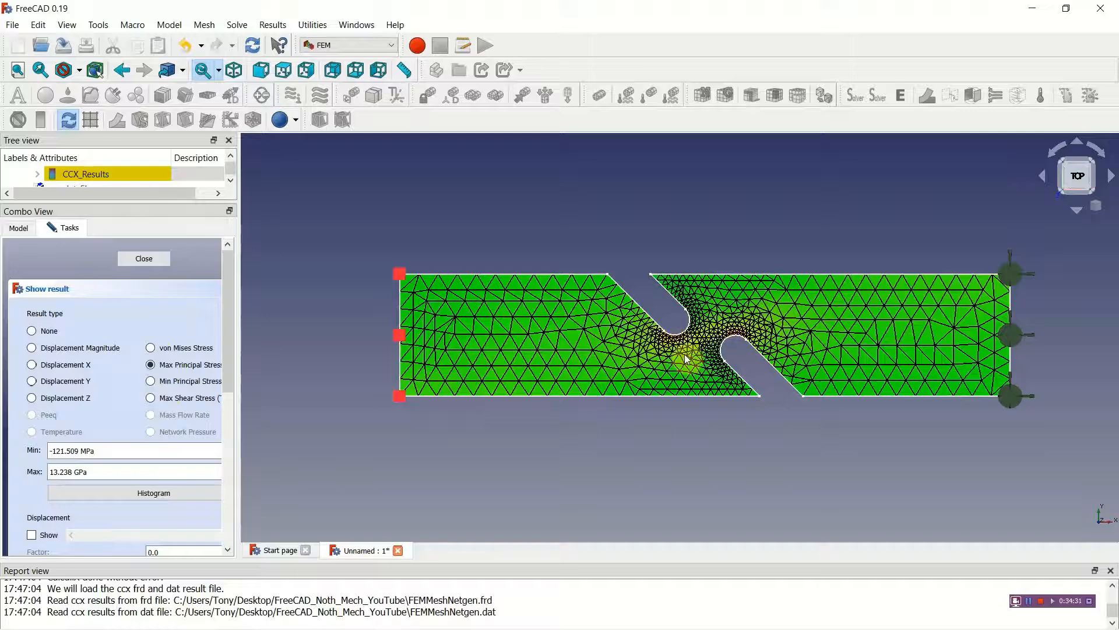
left_click(153, 258)
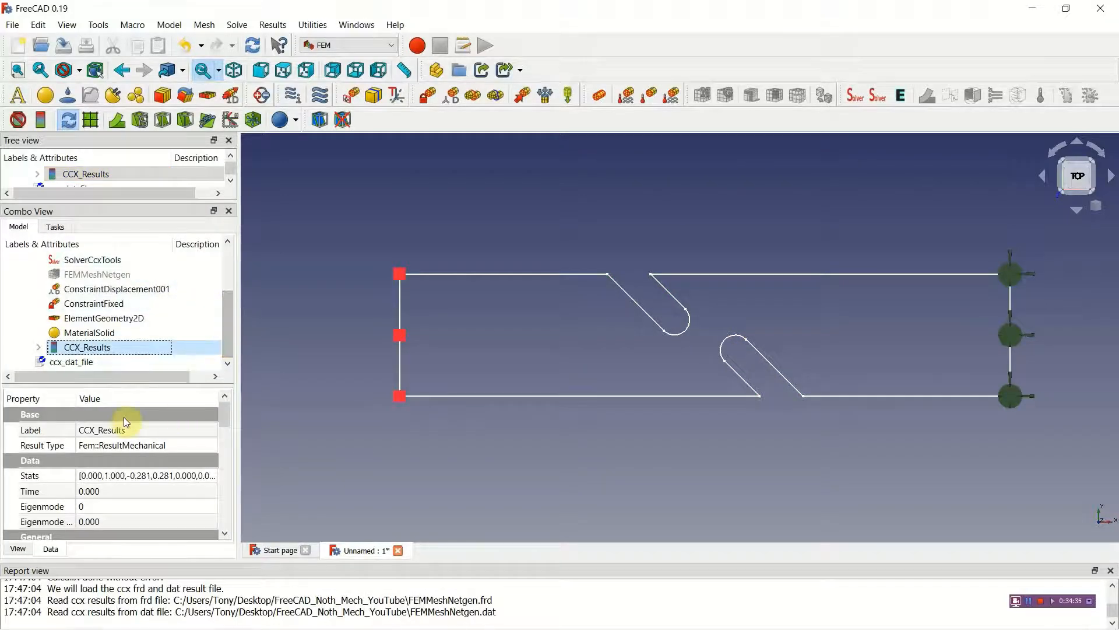
Step: Create a post-processing pipeline from the CalculiX results and set its display mode to Surface
left_click(92, 121)
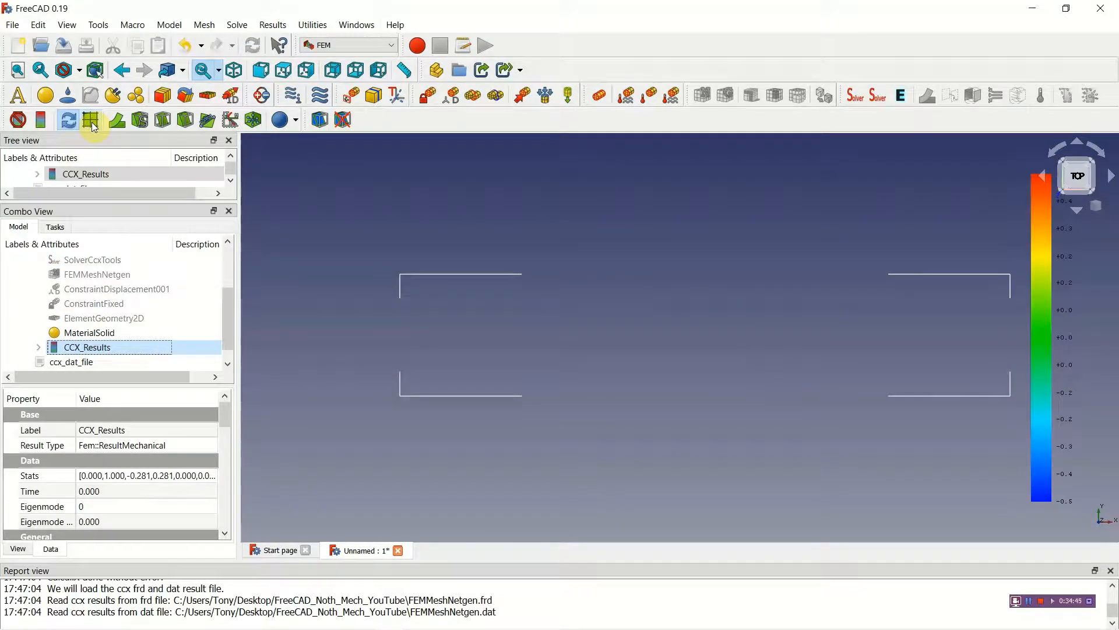
scroll(230, 343, "down", 1)
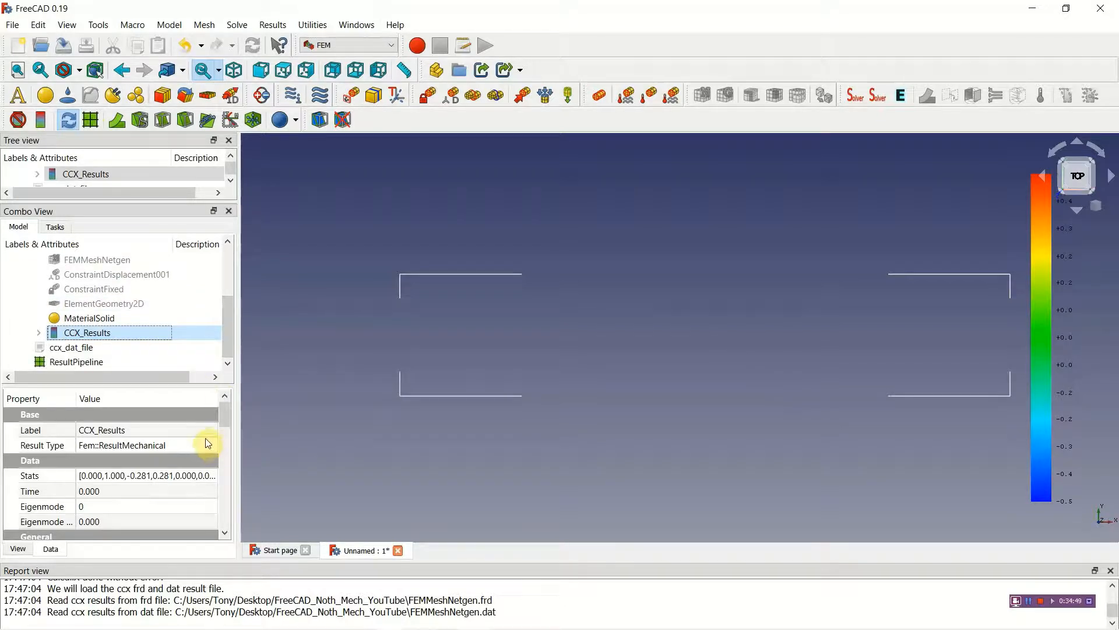
double_click(91, 362)
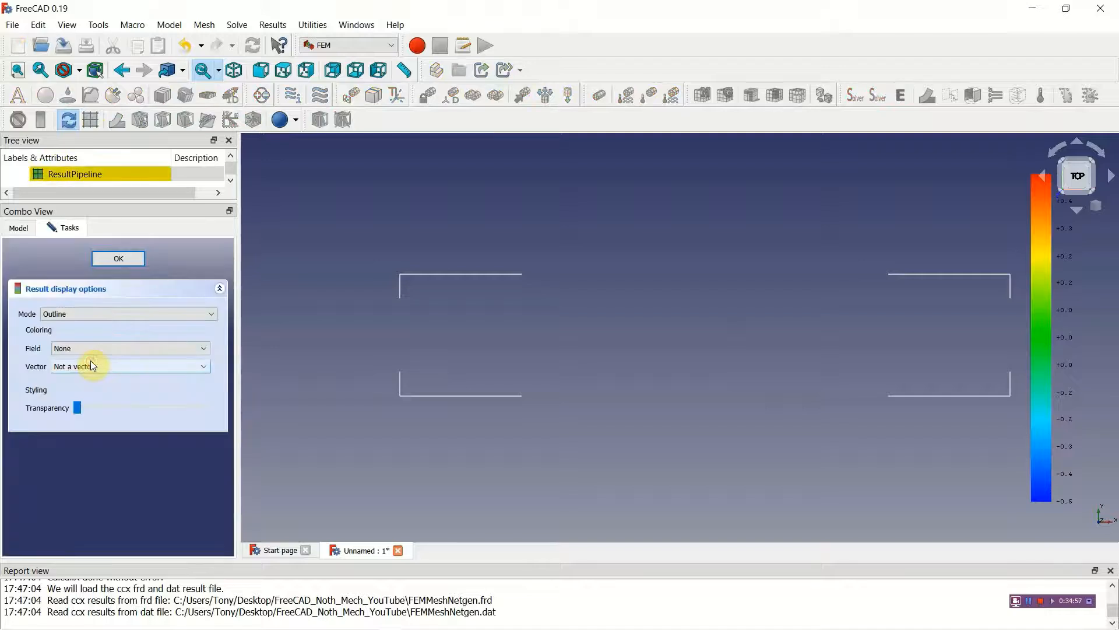
left_click(208, 313)
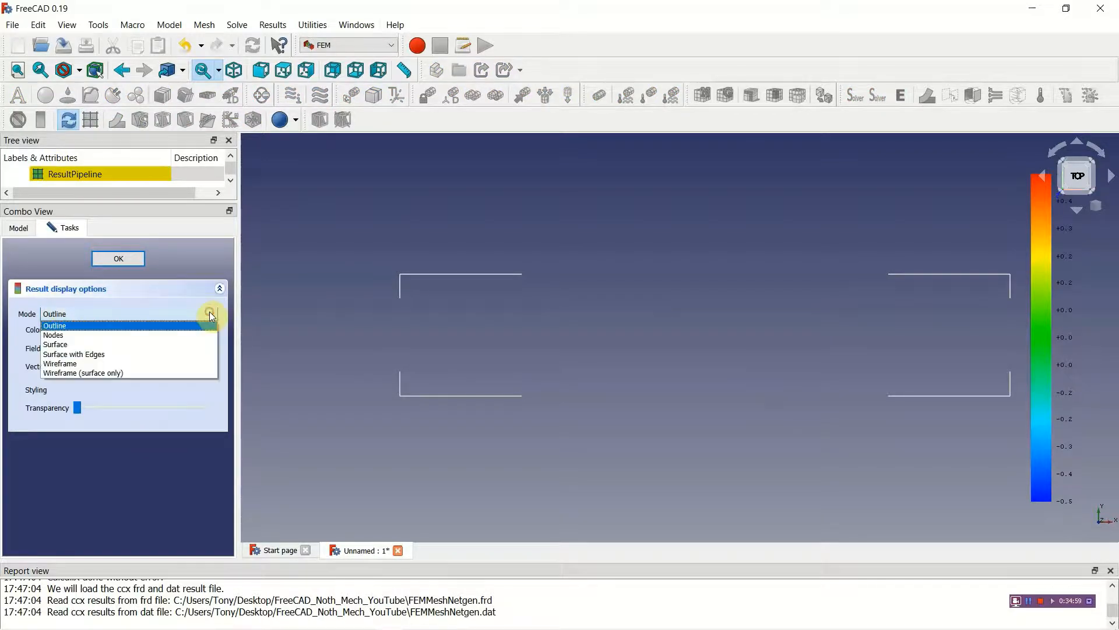
left_click(81, 344)
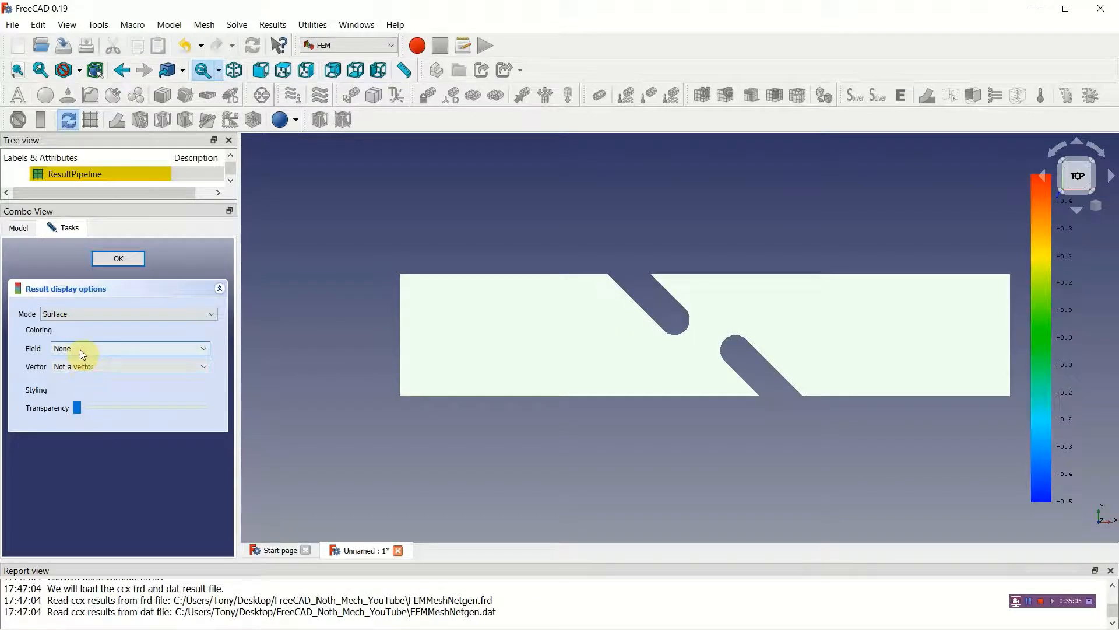
Step: Color the result pipeline by the Major Principal Stress field
left_click(81, 348)
scroll(81, 387, "down", 5)
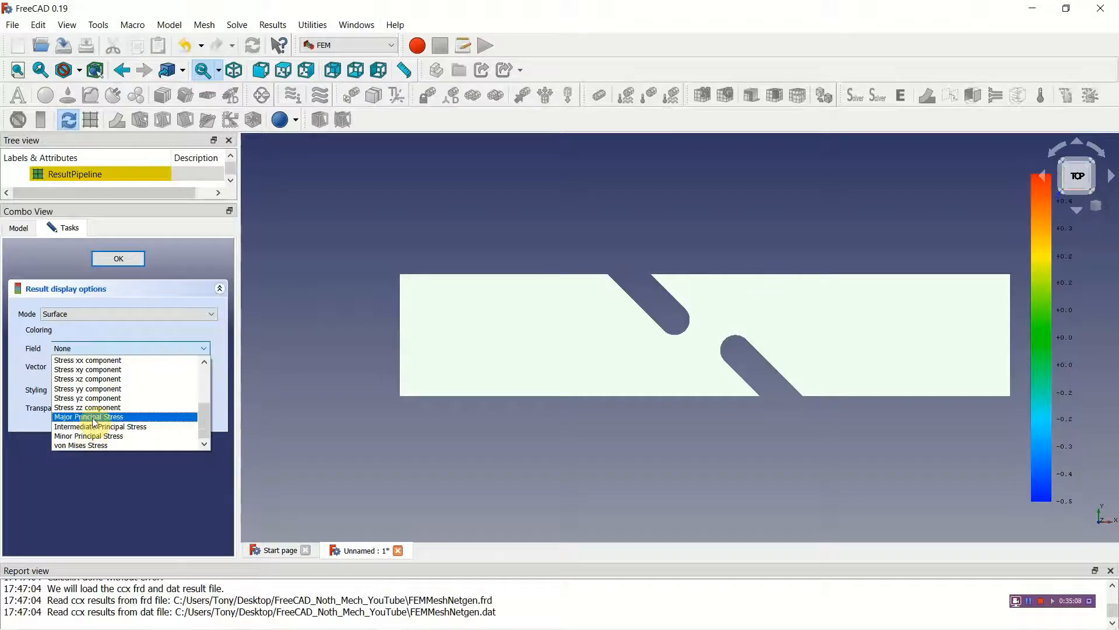
left_click(94, 417)
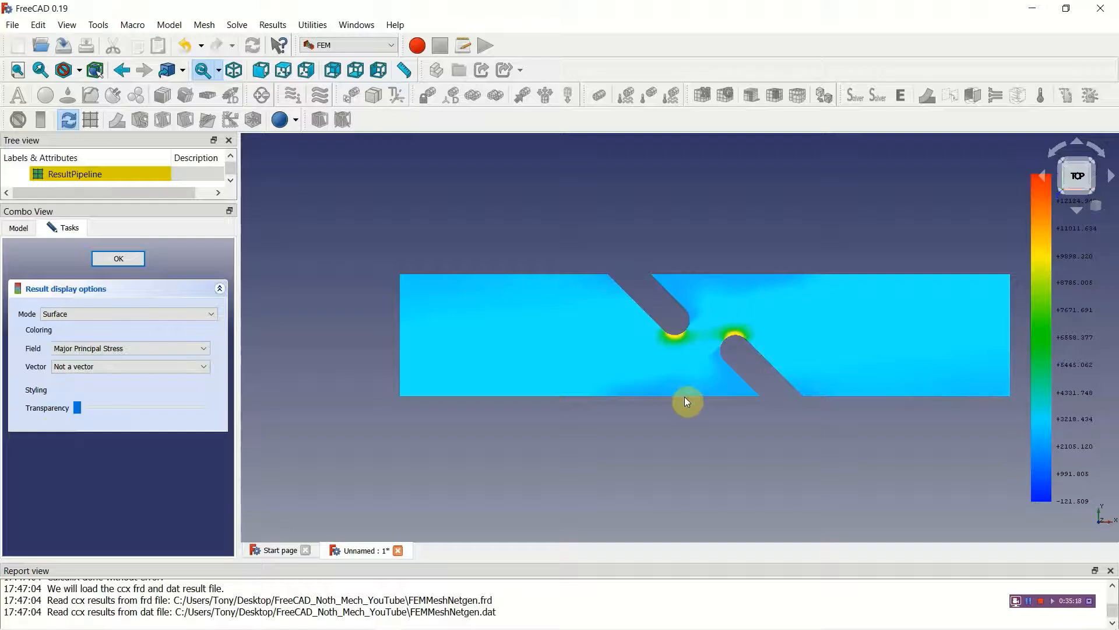
Step: Move the navigation cube clear of the color legend, and view the stress plot from other angles before restoring the top view
left_click_drag(1077, 177, 357, 461)
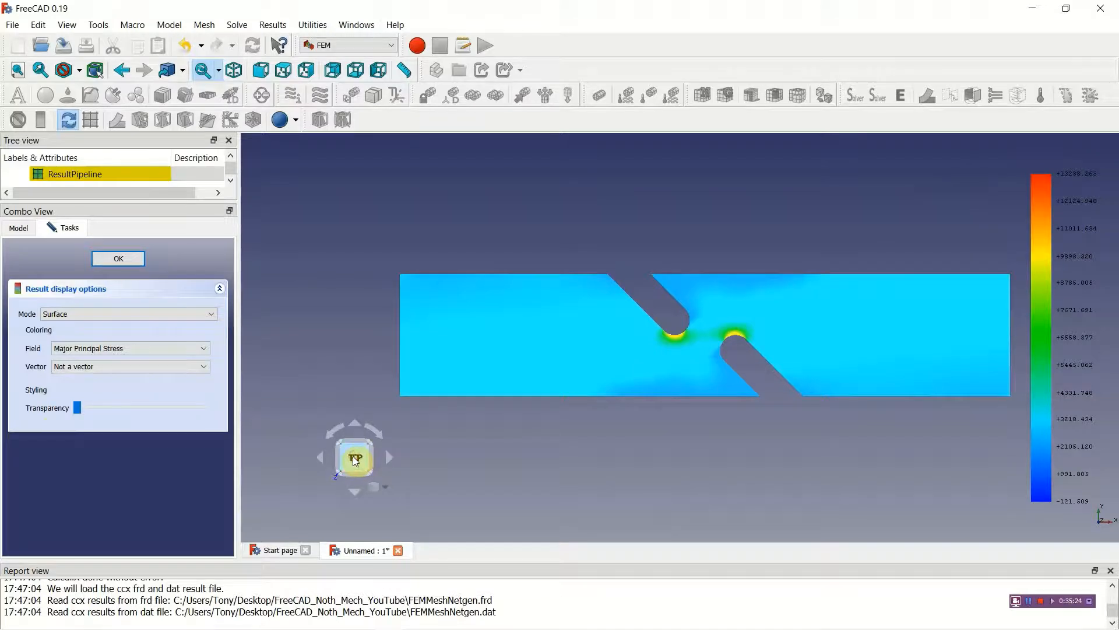
left_click(390, 457)
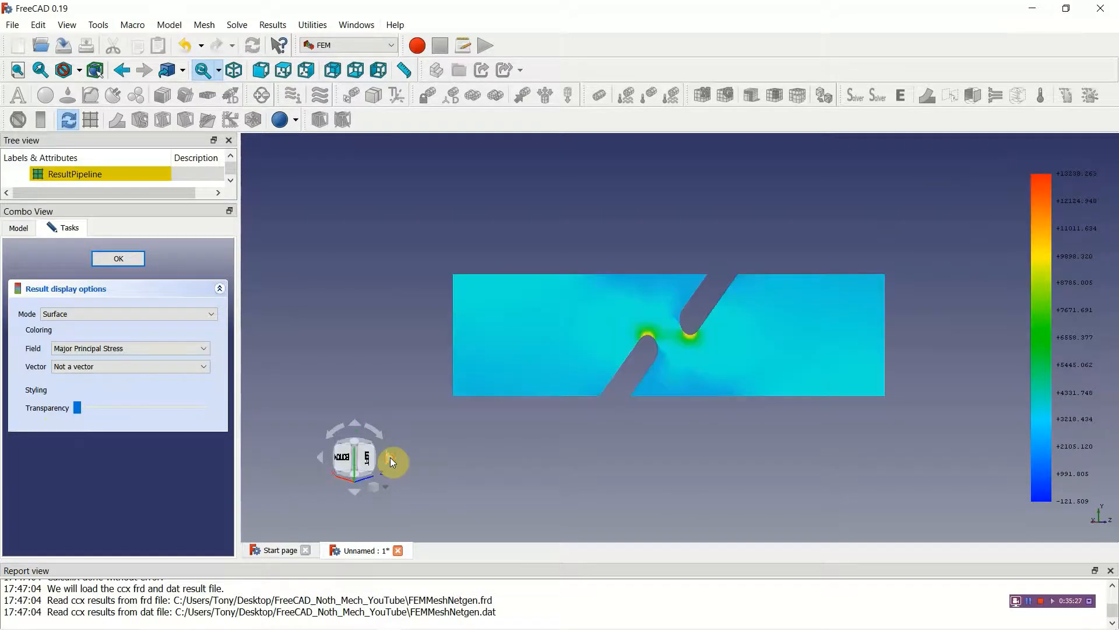
left_click(355, 429)
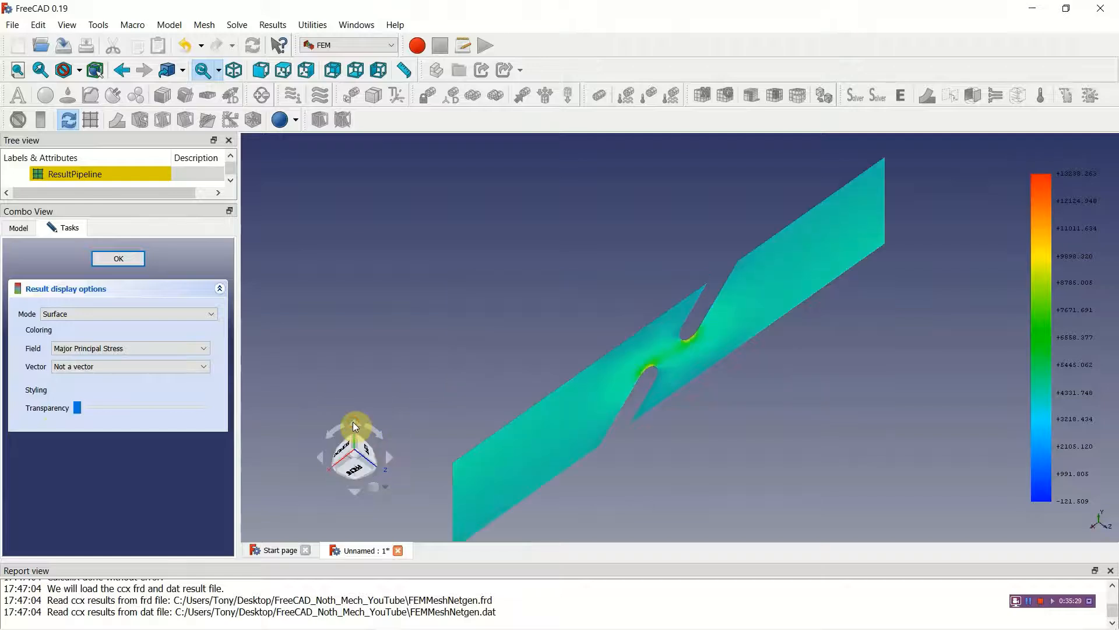
left_click(354, 491)
left_click(367, 462)
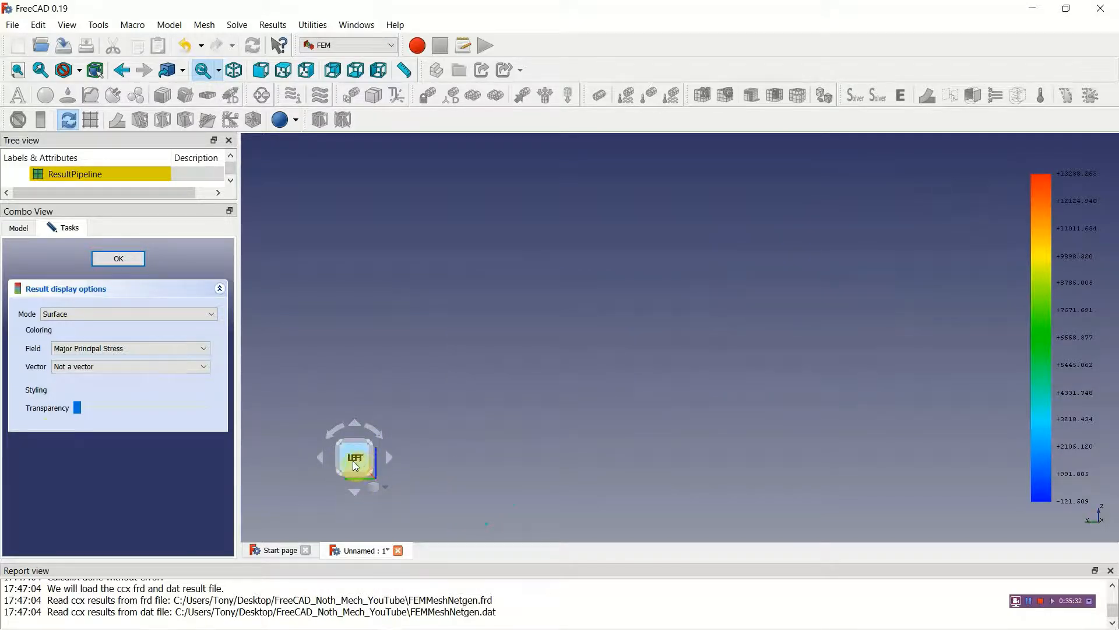
left_click(388, 457)
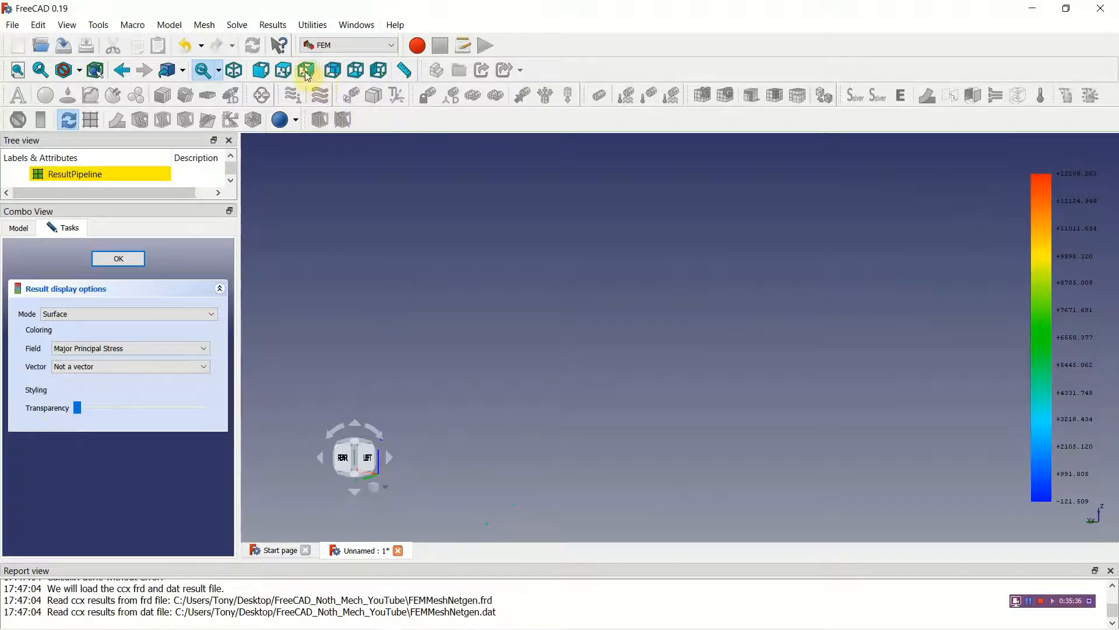
left_click(284, 70)
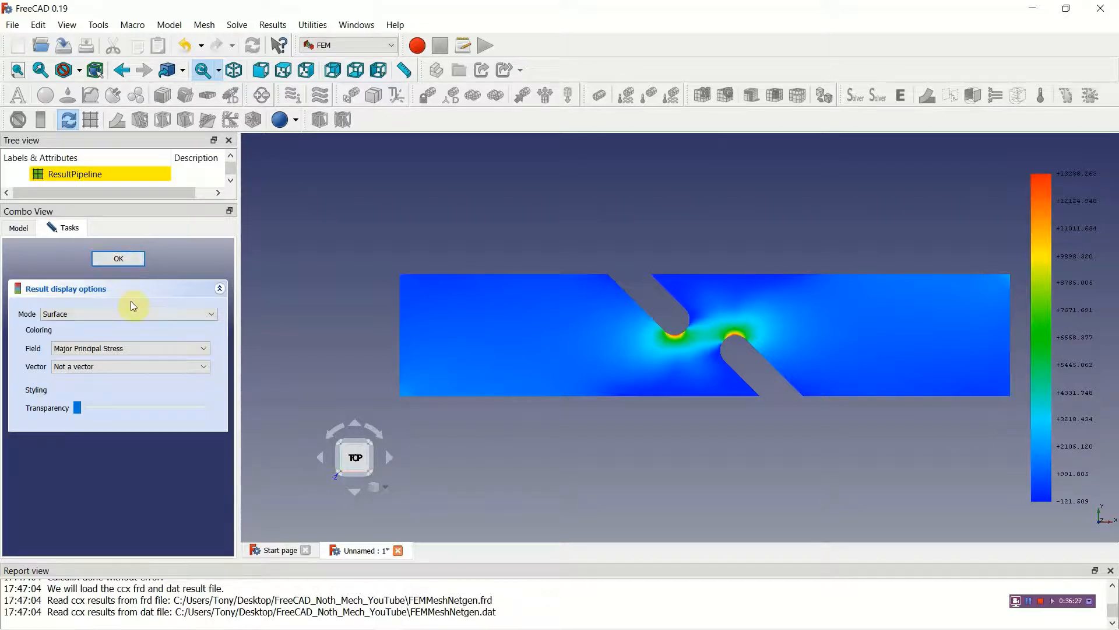
Step: Color the result pipeline by the Displacement Magnitude field and accept the display options
left_click(204, 348)
scroll(124, 393, "up", 4)
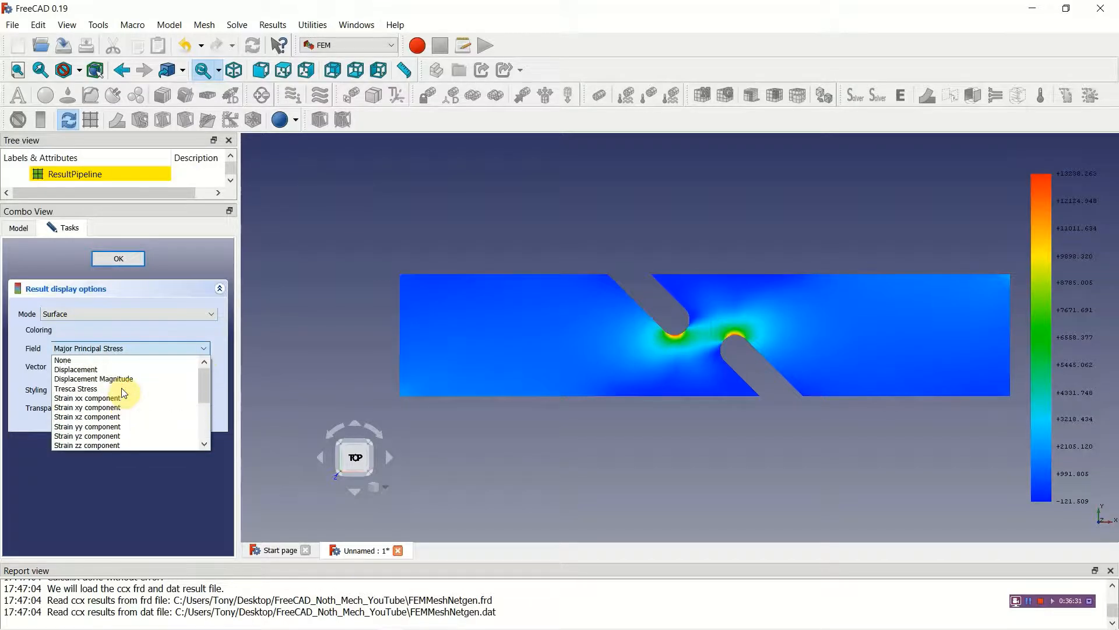
left_click(121, 380)
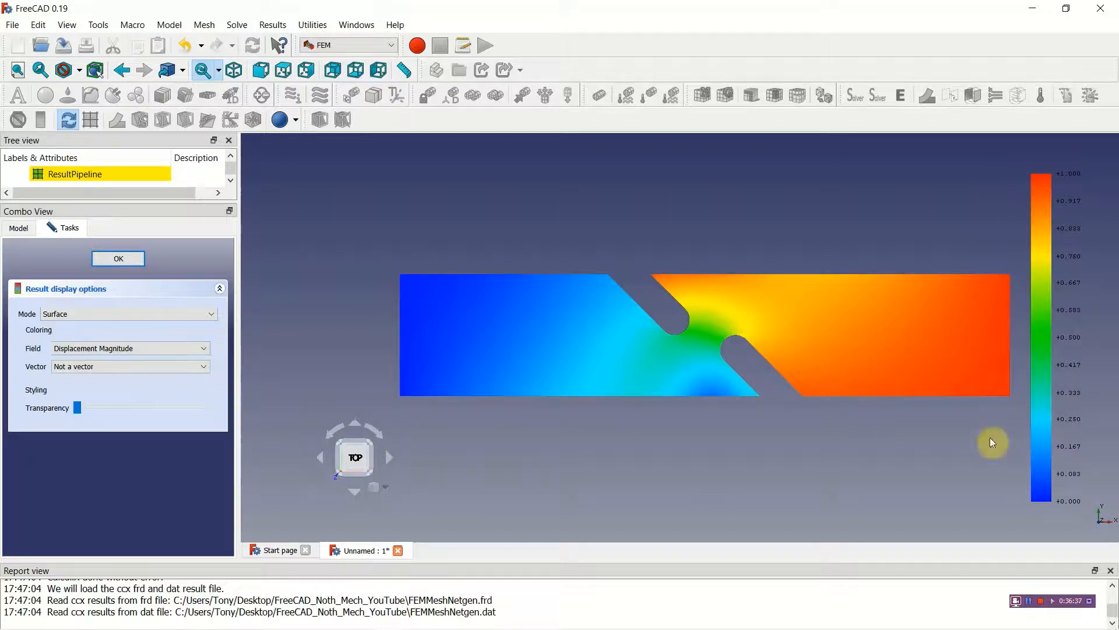
left_click(140, 258)
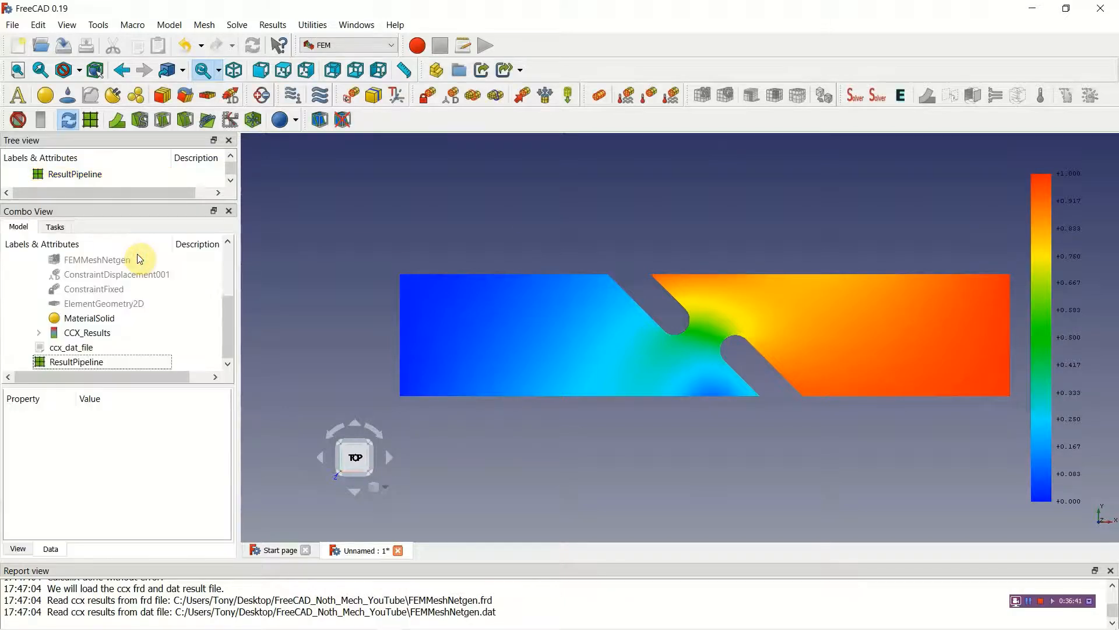
Step: Reopen the CCX_Results display and show the deformed mesh with a displacement factor of 13
double_click(93, 334)
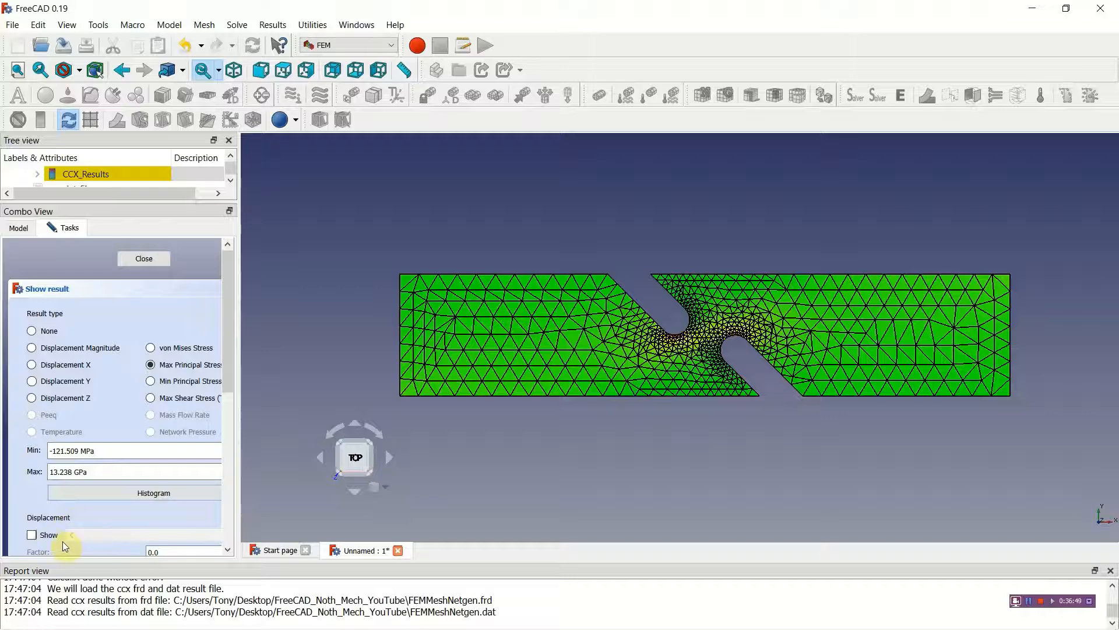
left_click_drag(229, 371, 233, 433)
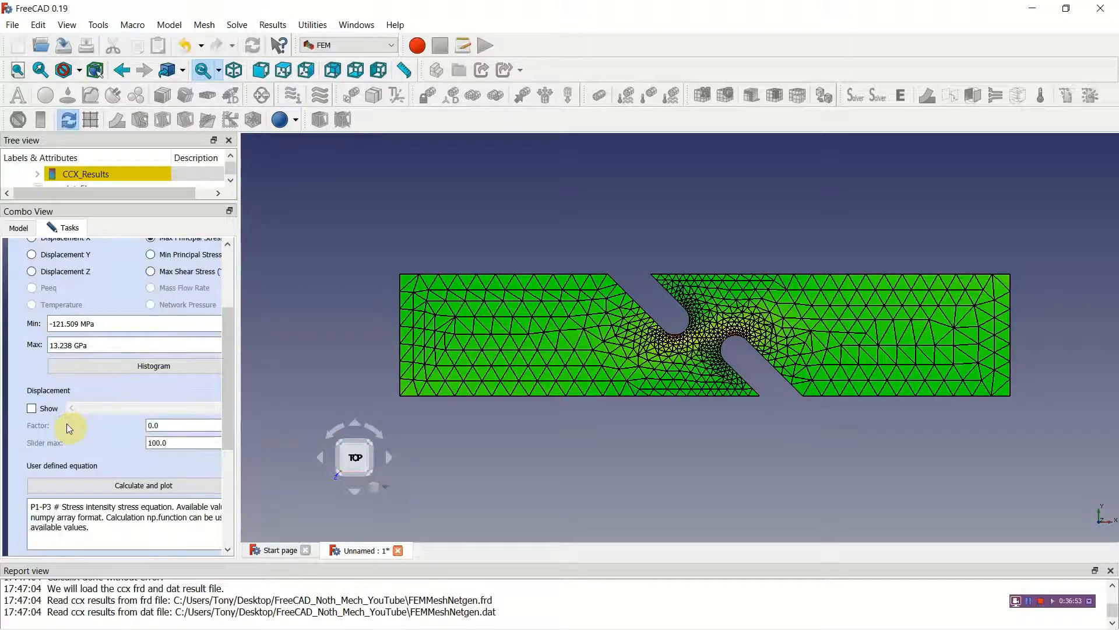
left_click(32, 409)
left_click_drag(83, 409, 105, 408)
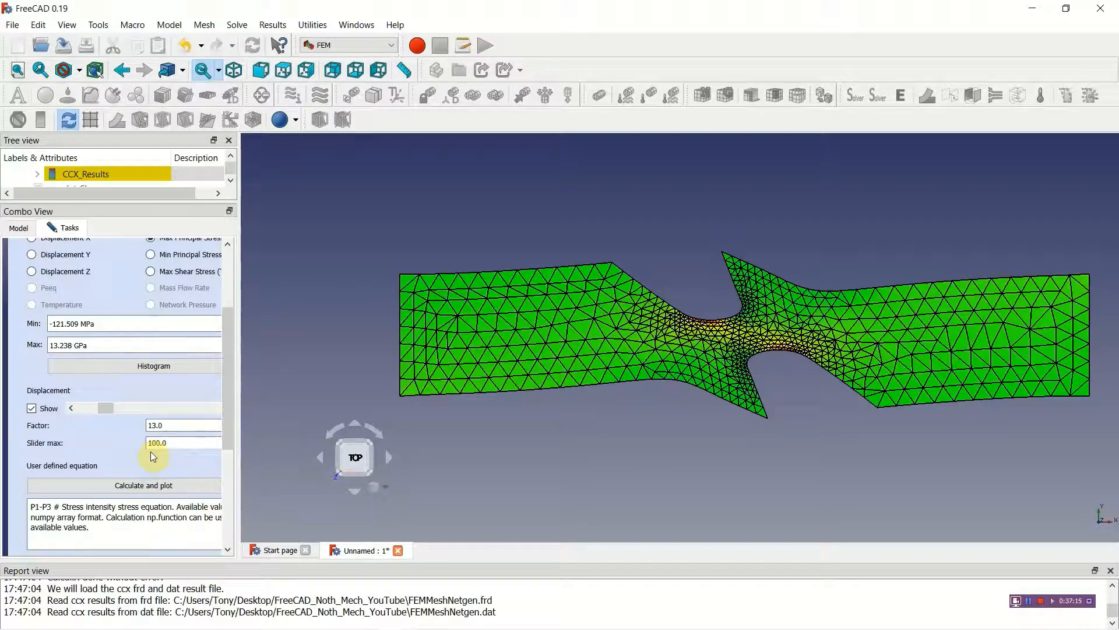
Step: Set the displacement slider maximum to 5 and the displacement factor to 5
left_click_drag(159, 443, 147, 443)
type("5")
key("Return")
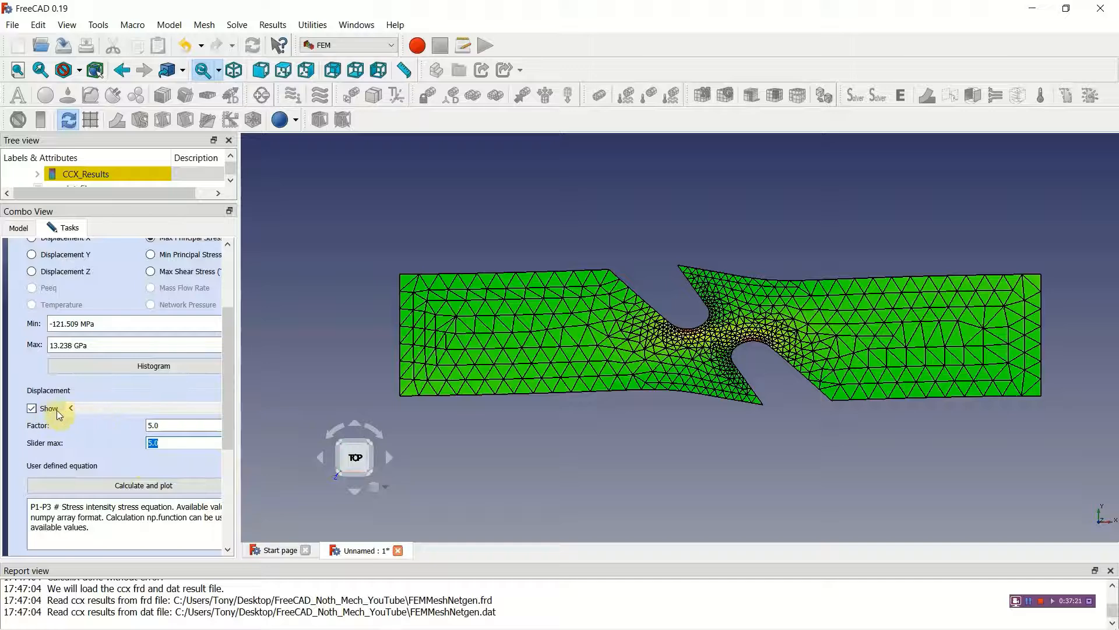
left_click(114, 409)
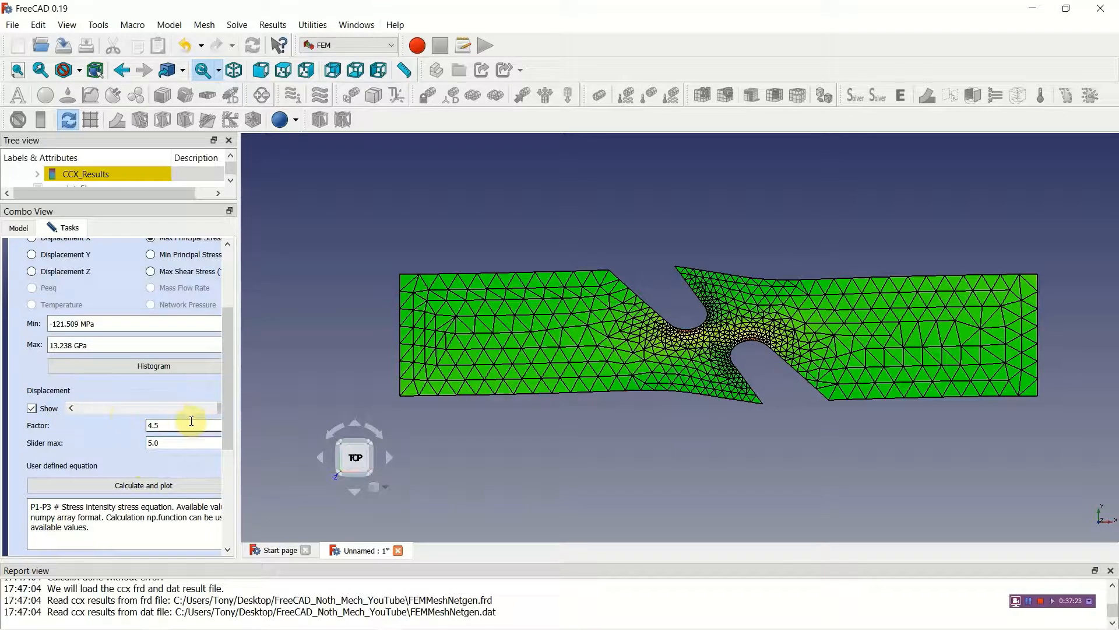
left_click_drag(220, 410, 185, 408)
double_click(151, 426)
left_click(151, 443)
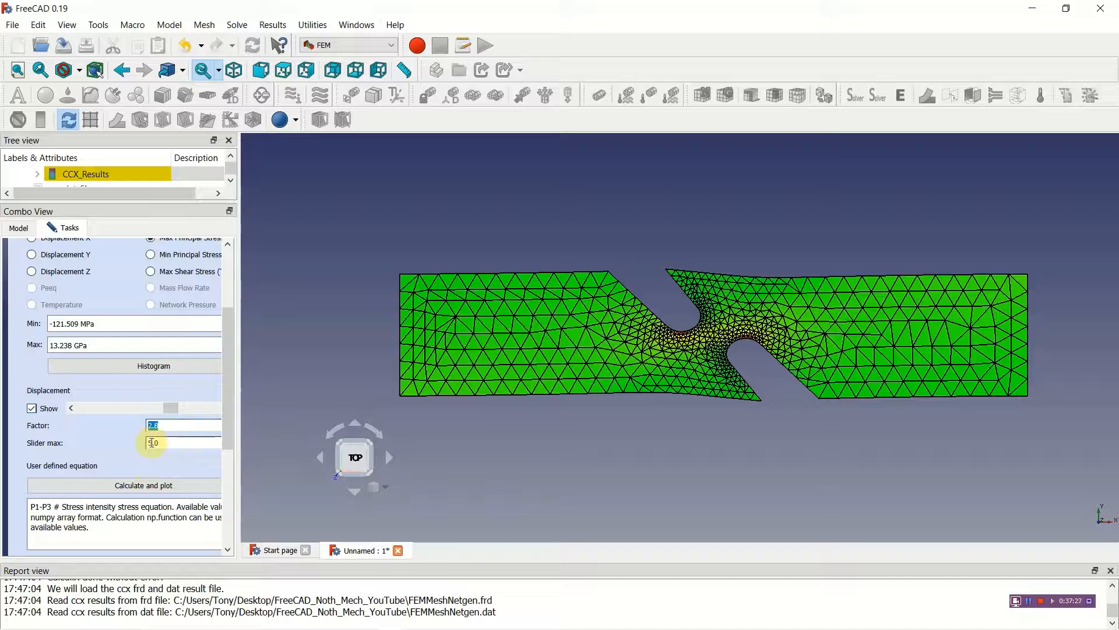
type("5")
key("Return")
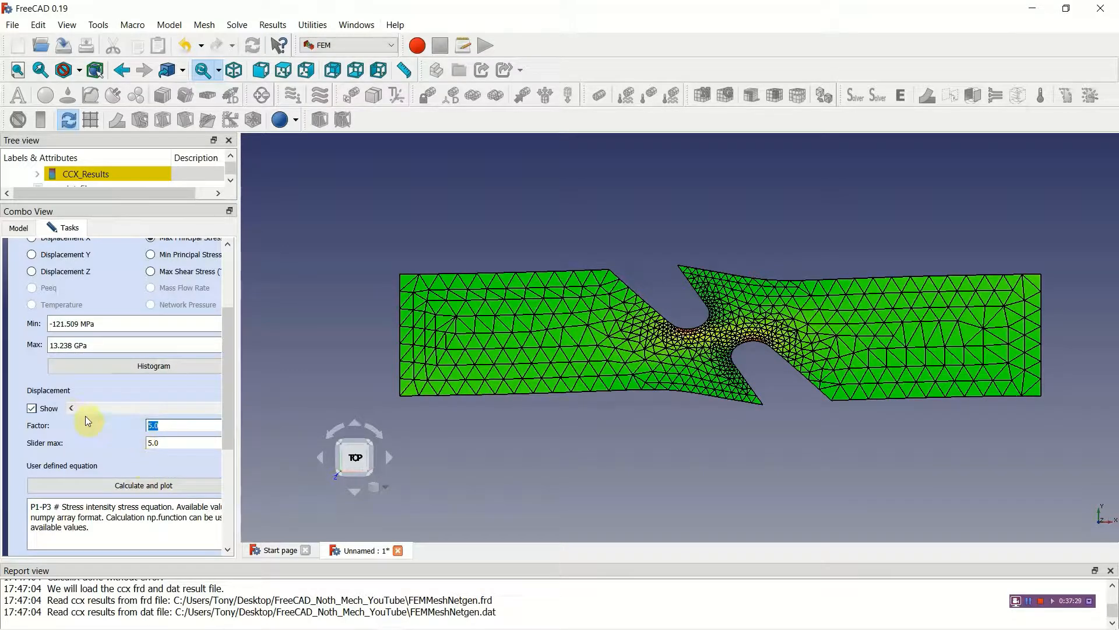
Step: Reduce the displacement factor to 1.1 and close the result display
left_click(73, 408)
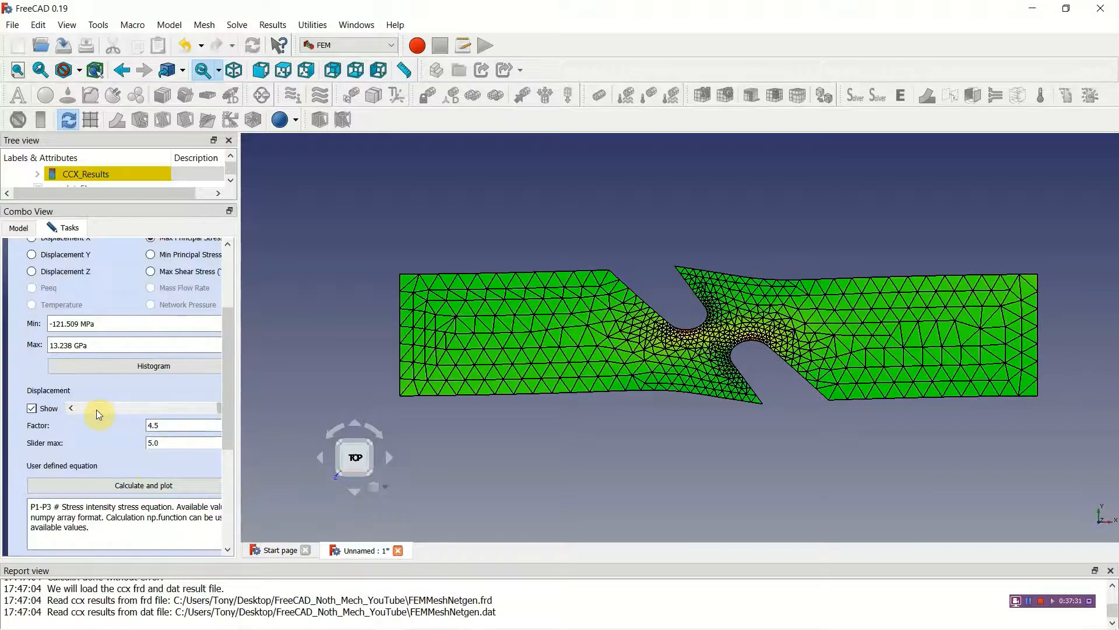
left_click_drag(218, 409, 111, 403)
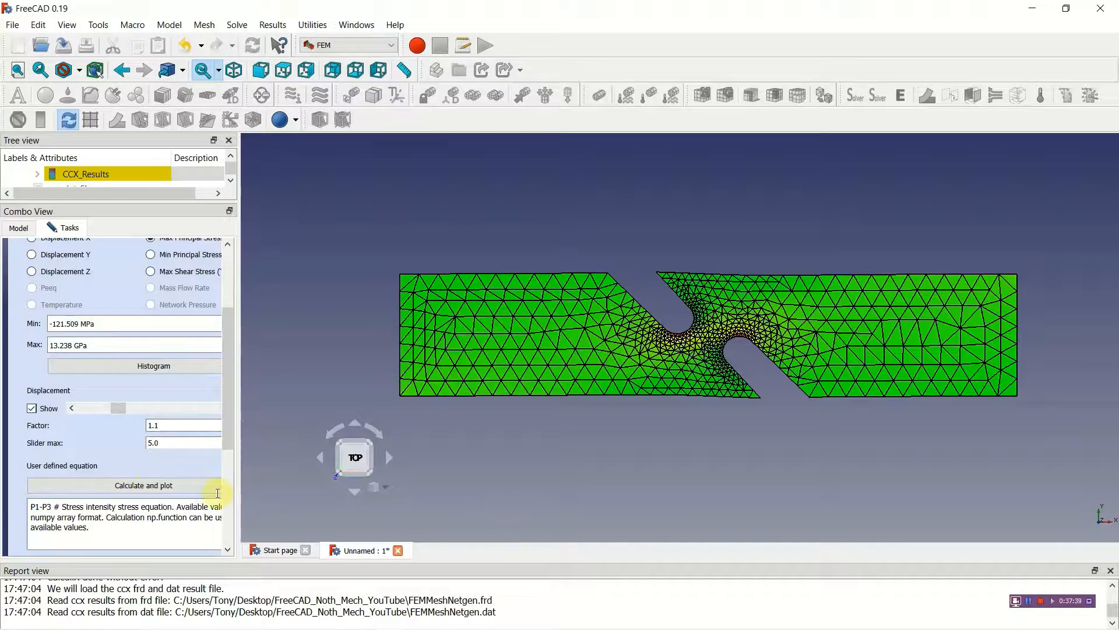
left_click_drag(229, 376, 260, 243)
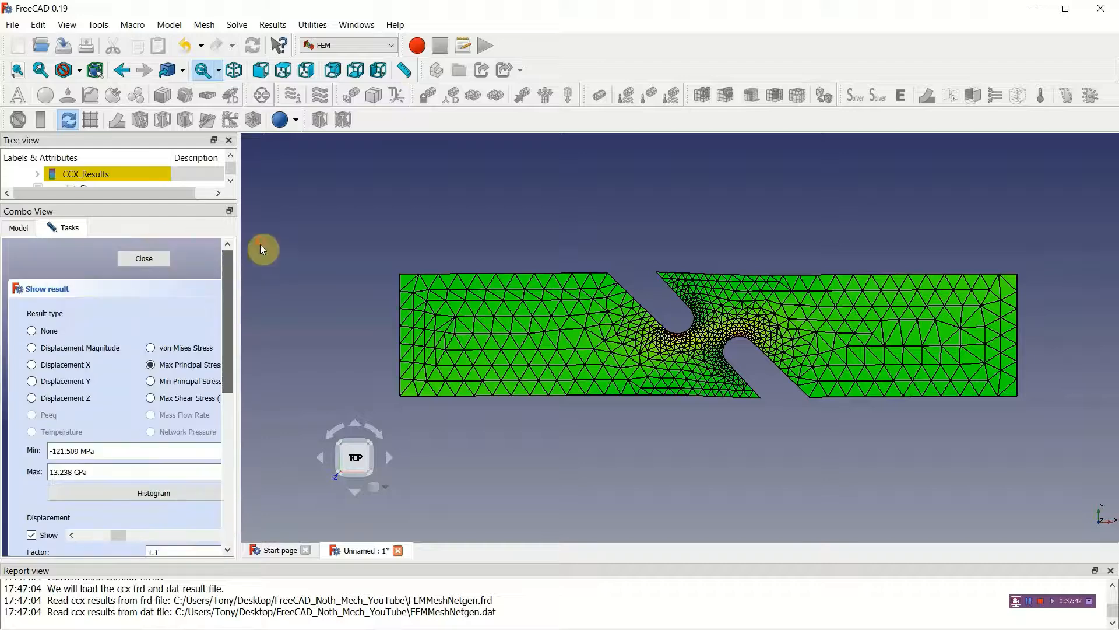
left_click(147, 260)
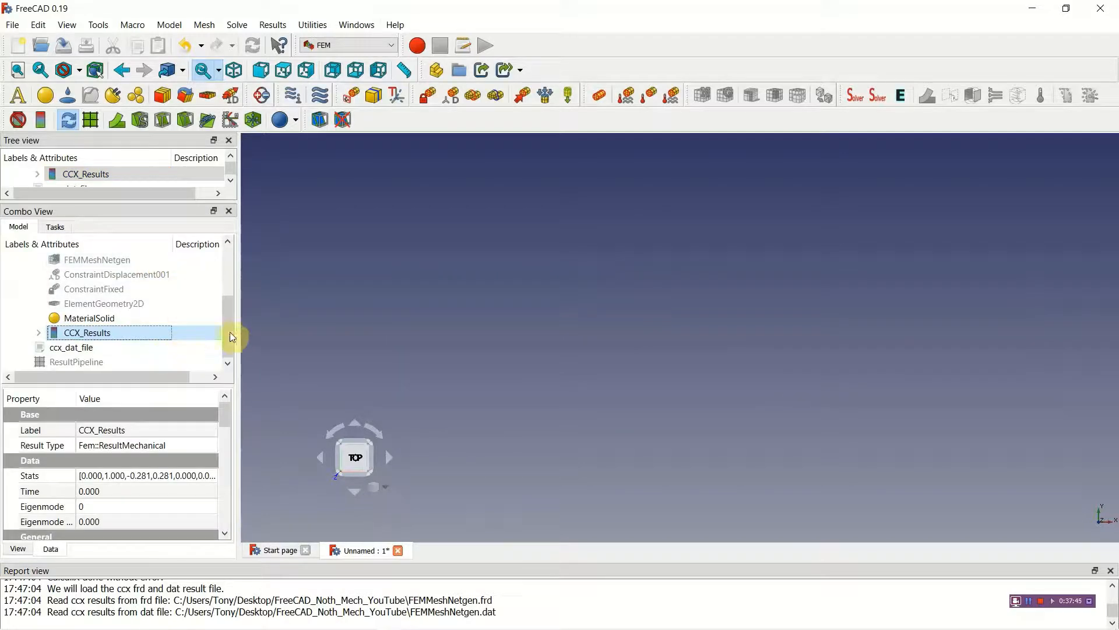
Step: Purge the CalculiX results from the analysis, and delete the ccx_dat_file and ResultPipeline objects
left_click_drag(231, 337, 230, 344)
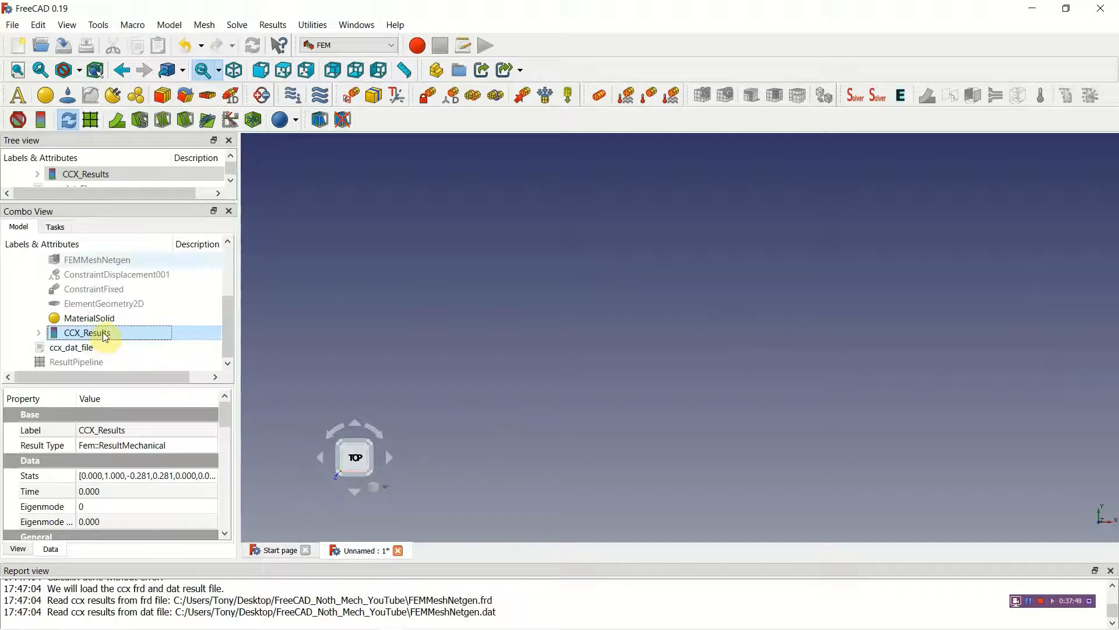
left_click(18, 121)
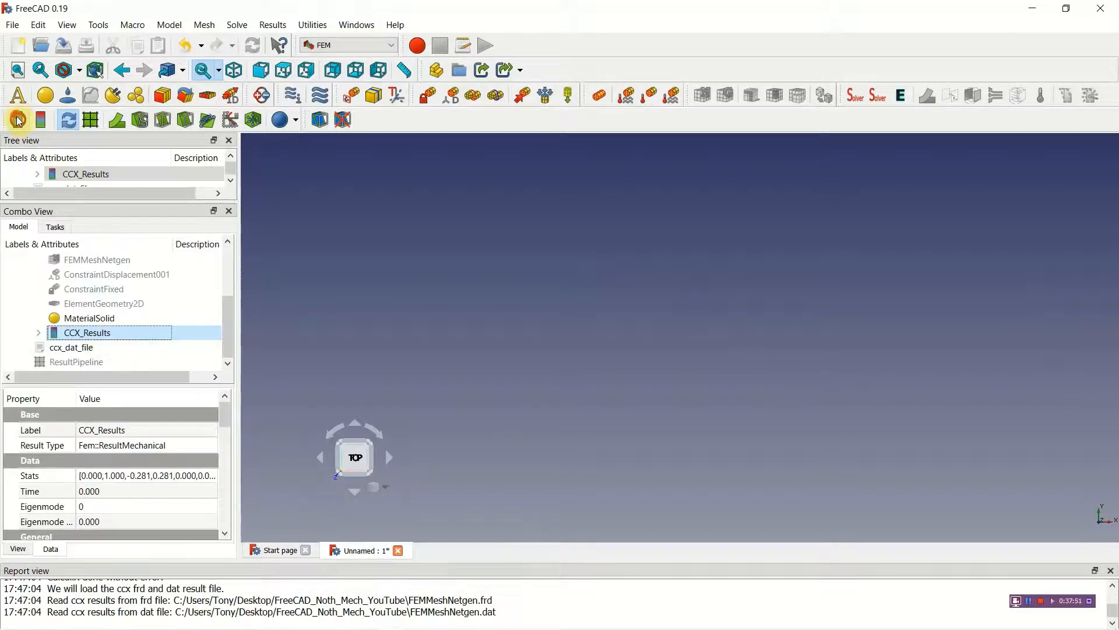
left_click(77, 350)
left_click(75, 362, "ctrl")
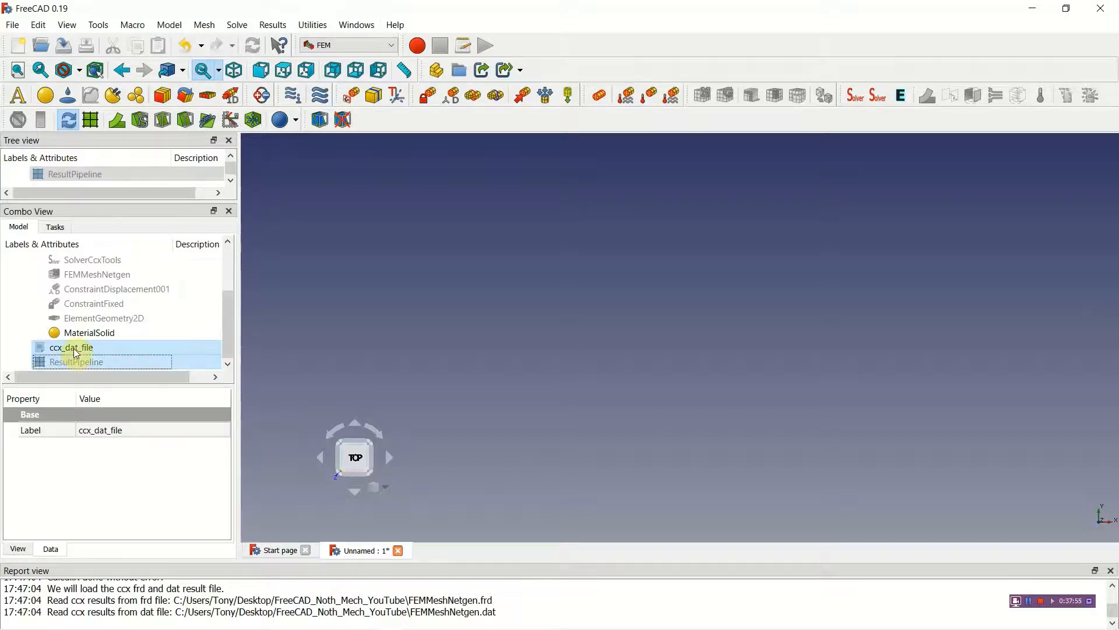
right_click(77, 352)
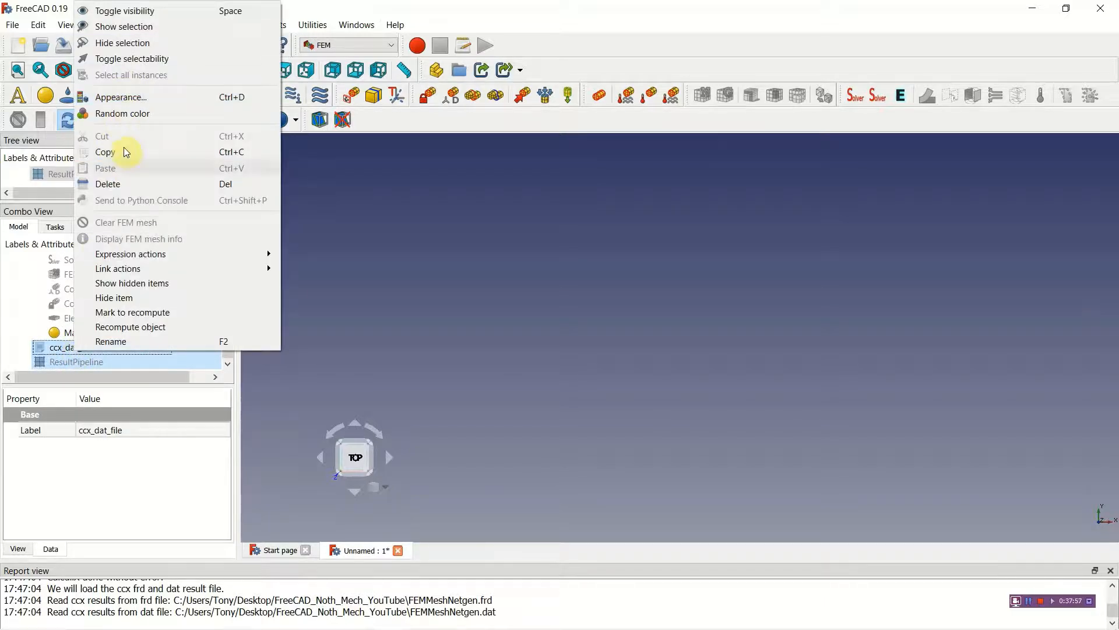
left_click(121, 184)
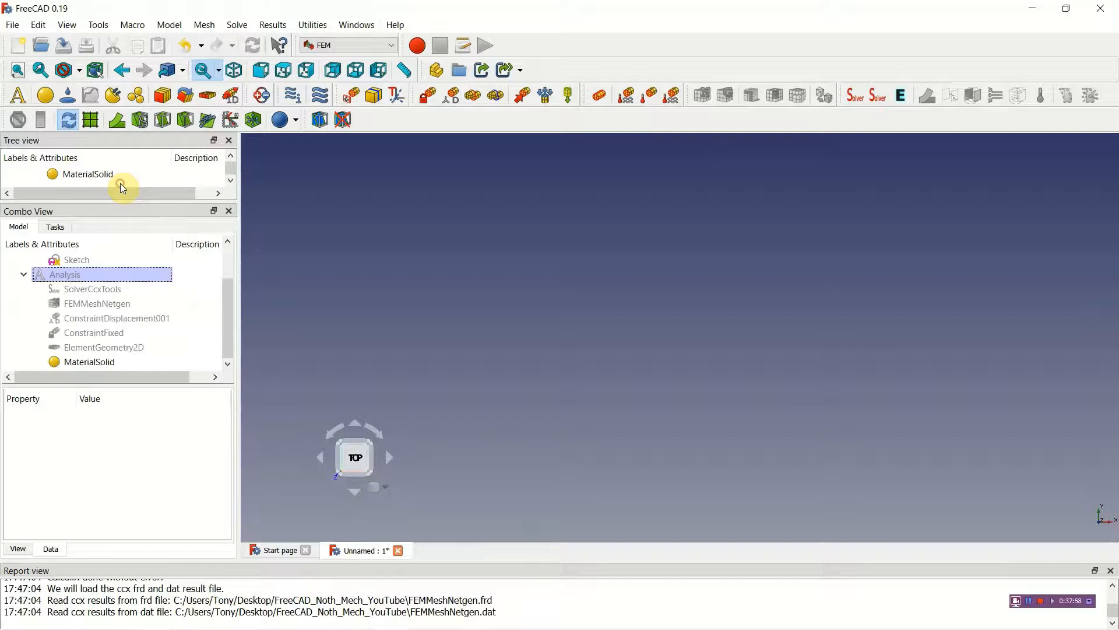
Step: Set the x displacement of ConstraintDisplacement001 to 0.1 and accept the constraint
double_click(129, 319)
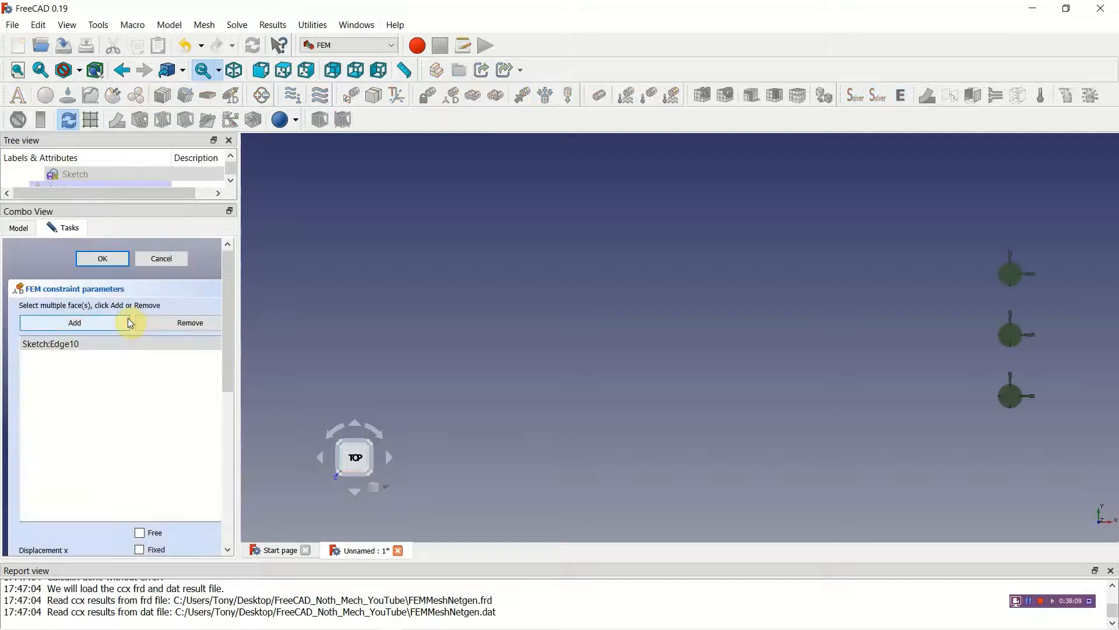
left_click_drag(229, 348, 230, 439)
double_click(145, 381)
type("0.1")
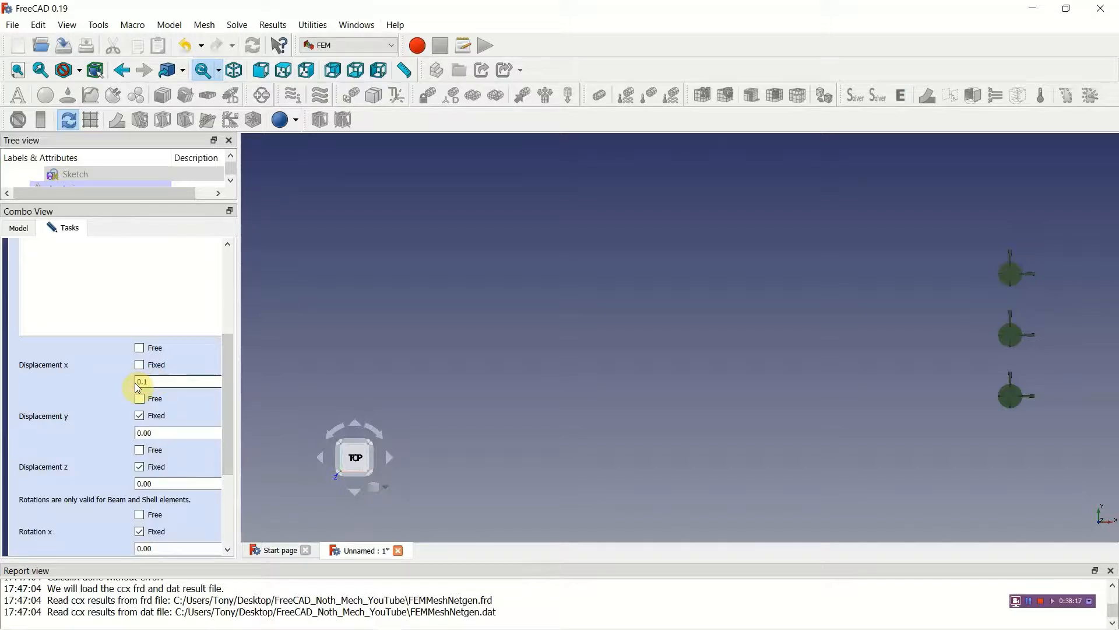
left_click_drag(232, 427, 232, 340)
left_click(98, 260)
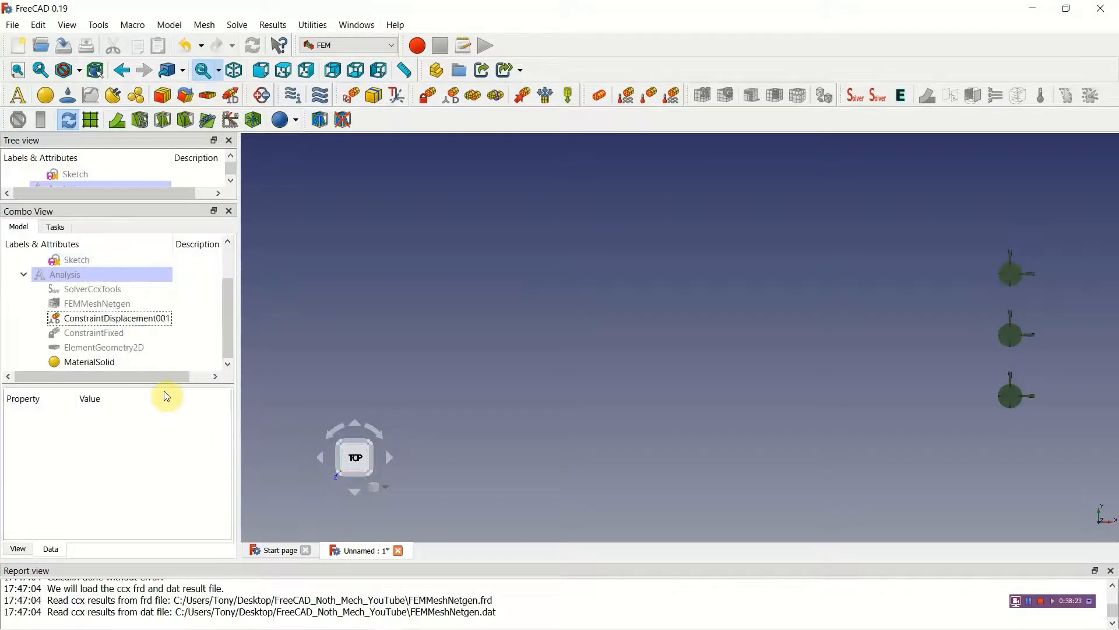
Step: Write the CalculiX input file for the static analysis from SolverCcxTools and open it for editing
mouse_move(229, 330)
left_mouse_down()
mouse_move(222, 289)
mouse_move(227, 351)
left_mouse_up()
double_click(76, 290)
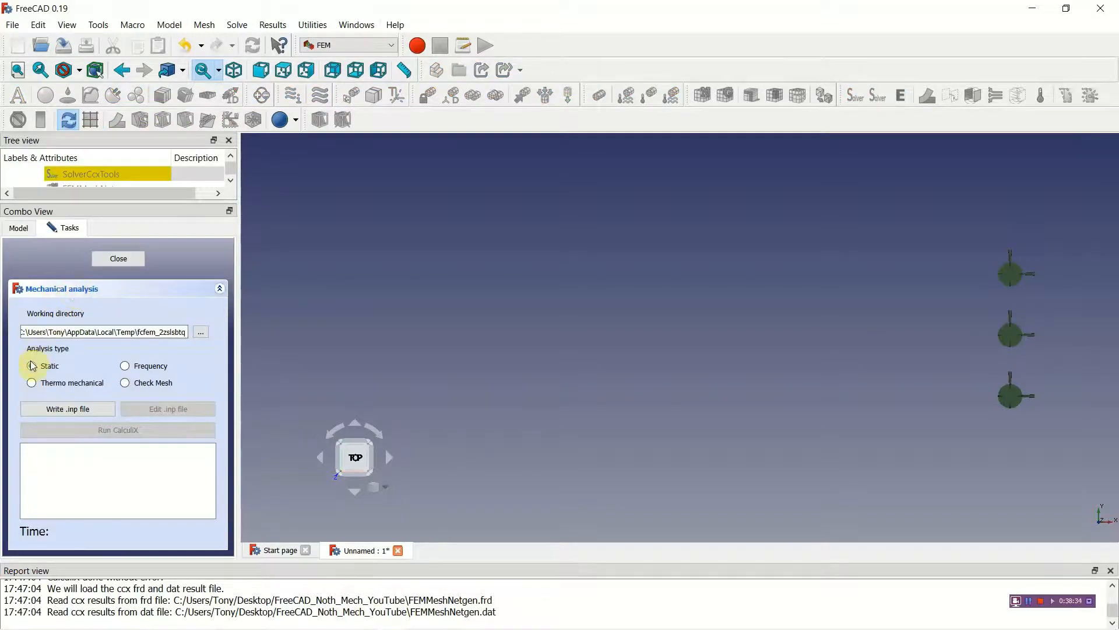
left_click(56, 410)
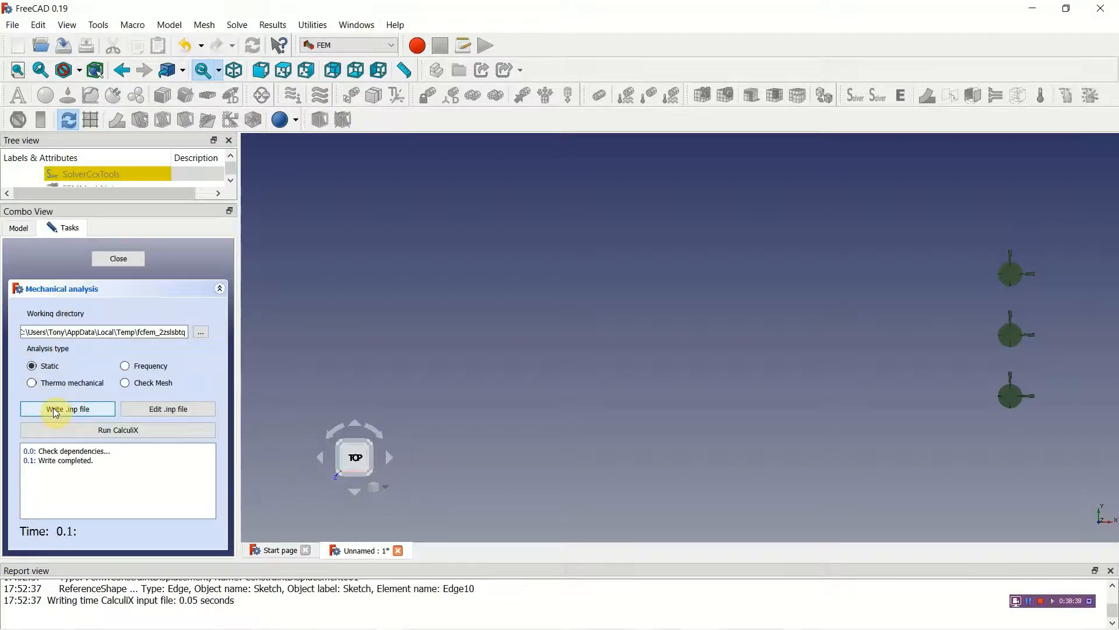
left_click(163, 411)
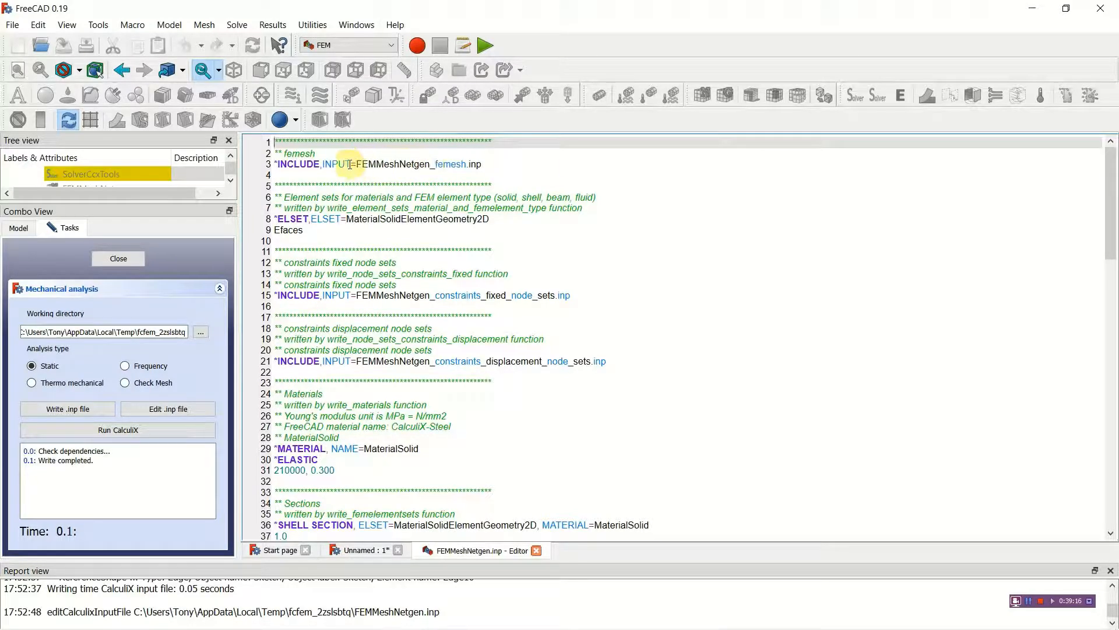
Step: Examine the mesh include, element set, constraint, material, shell section and static step definitions in the FEMMeshNetgen.inp input file
left_click_drag(277, 165, 490, 164)
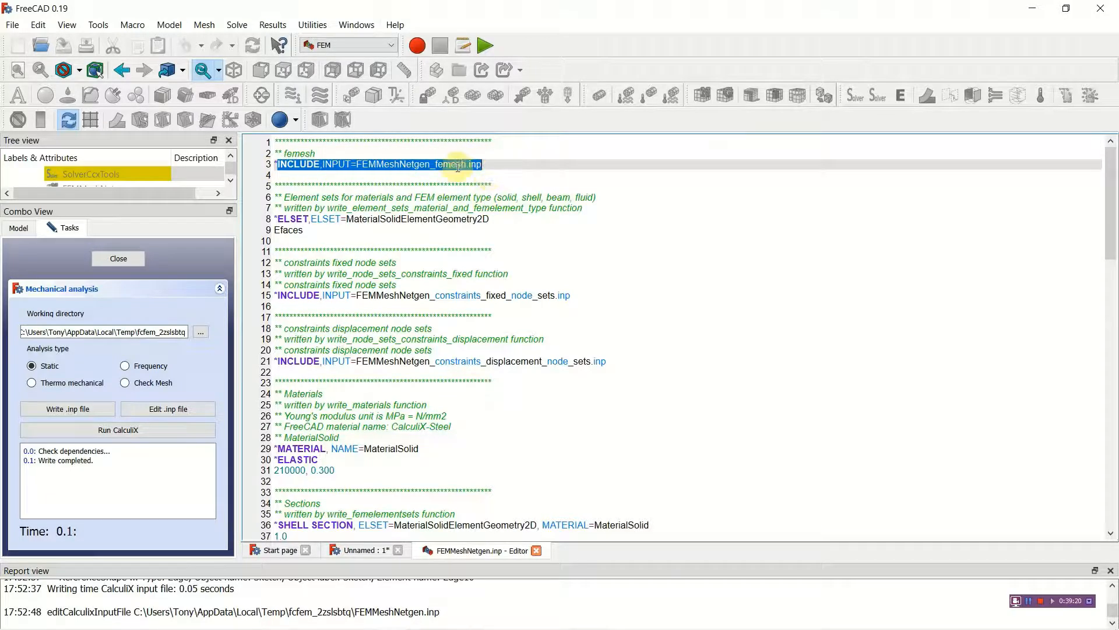
left_click(430, 165)
left_click_drag(368, 166, 490, 165)
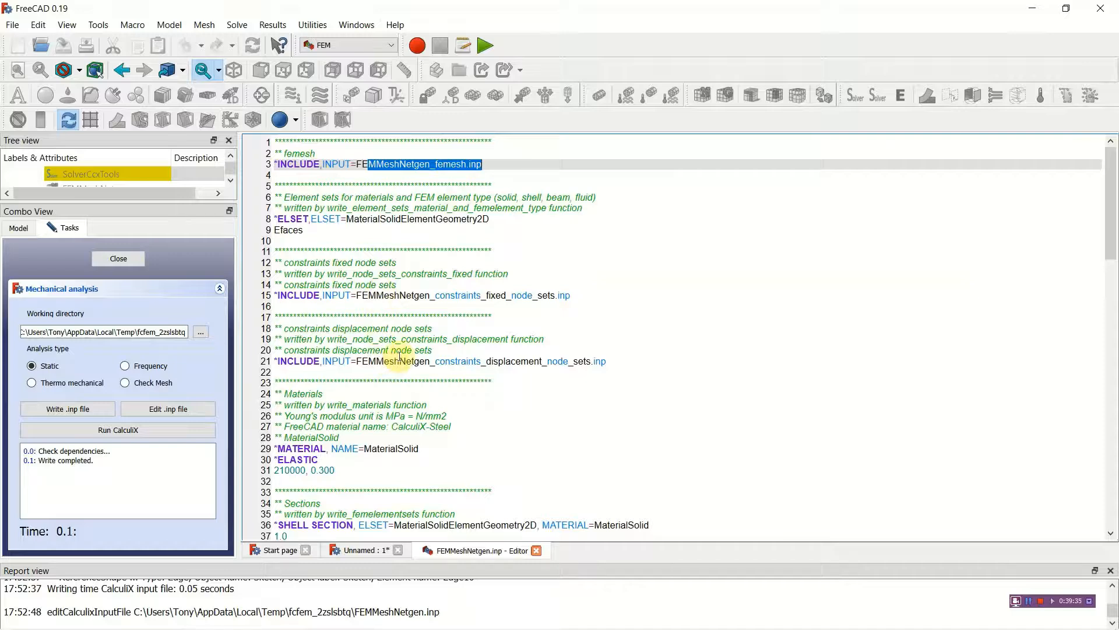
left_click(351, 220)
left_click(460, 286)
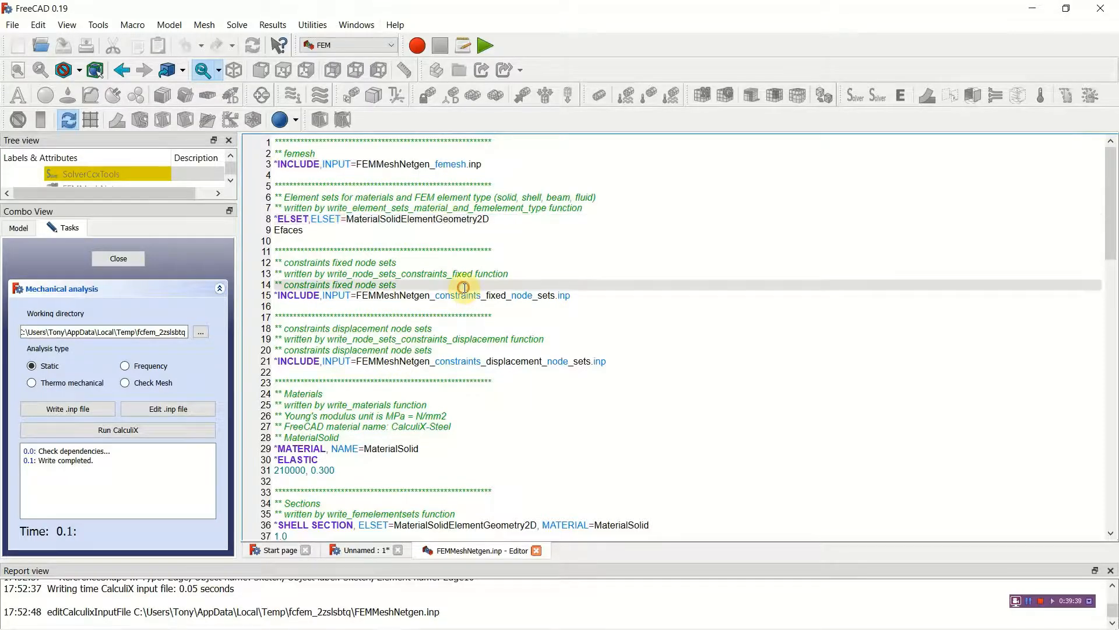
scroll(451, 410, "down", 5)
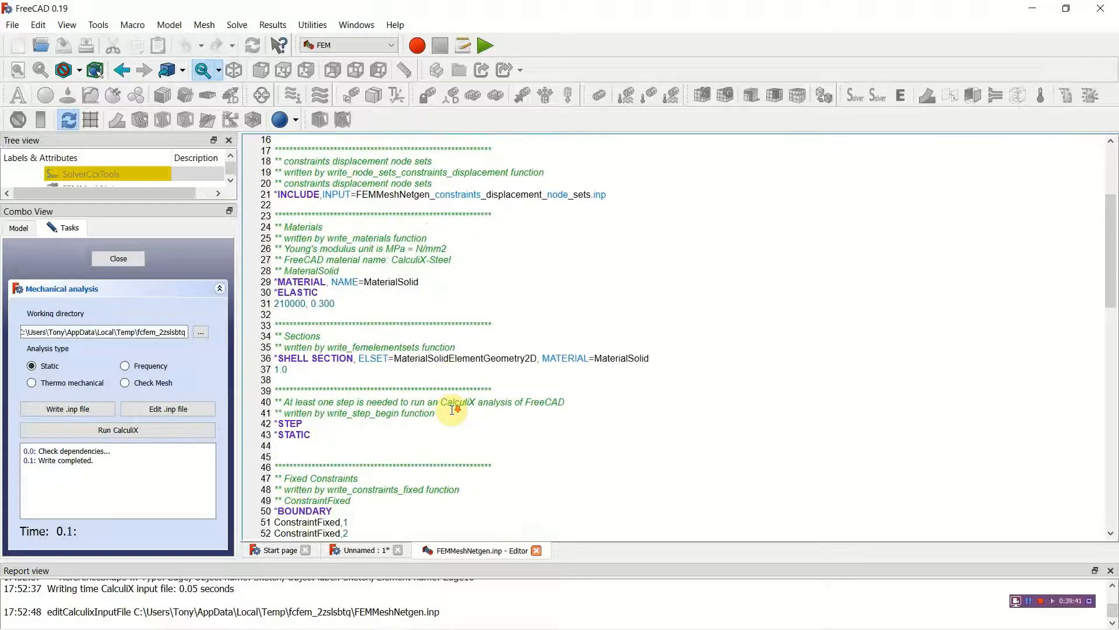
scroll(452, 409, "down", 3)
scroll(452, 410, "up", 3)
scroll(452, 410, "up", 1)
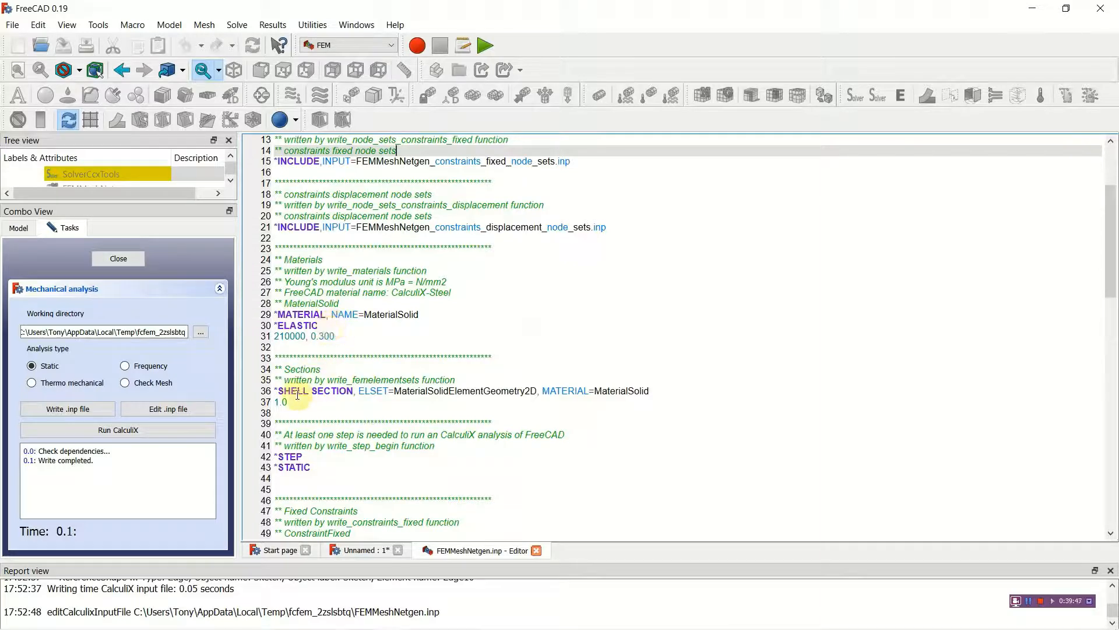
left_click_drag(277, 402, 322, 401)
scroll(338, 442, "down", 2)
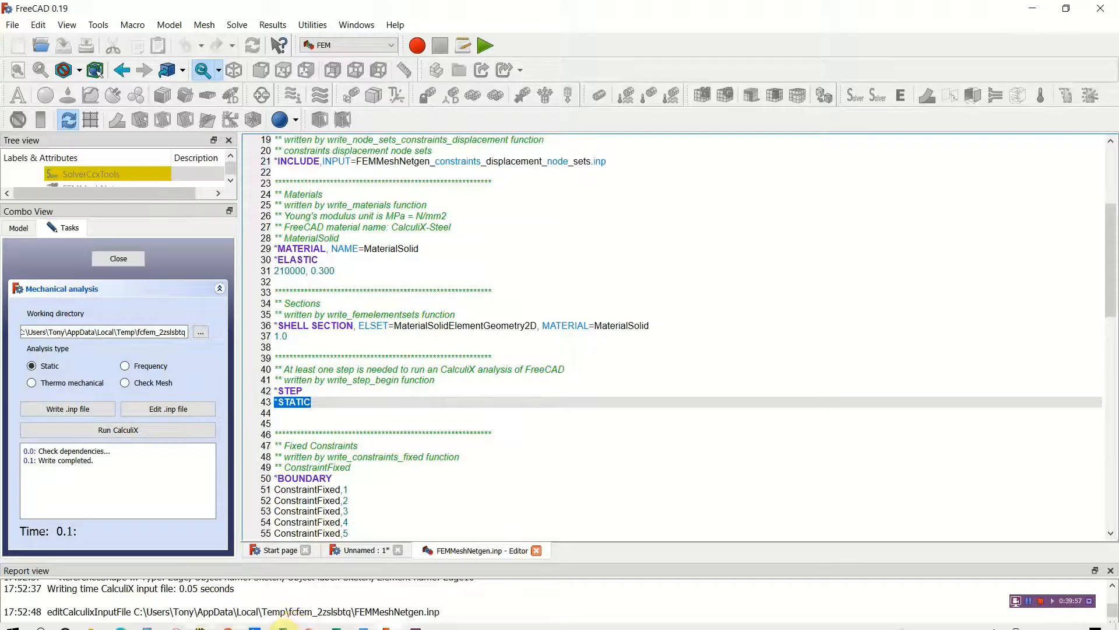
Step: Switch to File Explorer and open the InputChangesPlasticity text file from the FreeCAD_Noth_Mech_YouTube folder on the Desktop
mouse_move(264, 627)
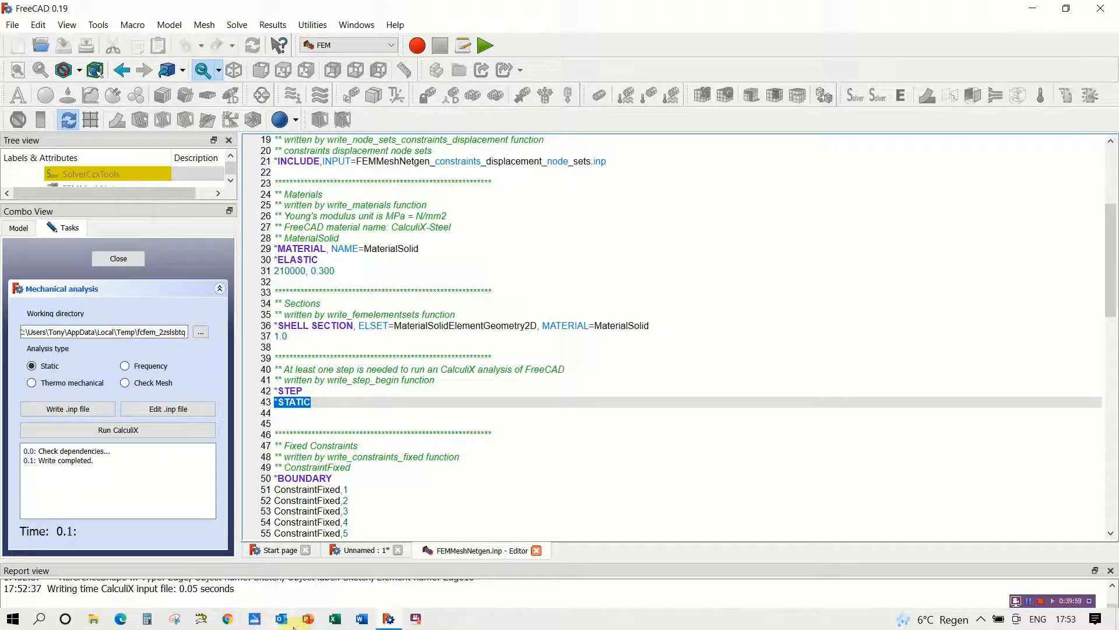
left_click(93, 619)
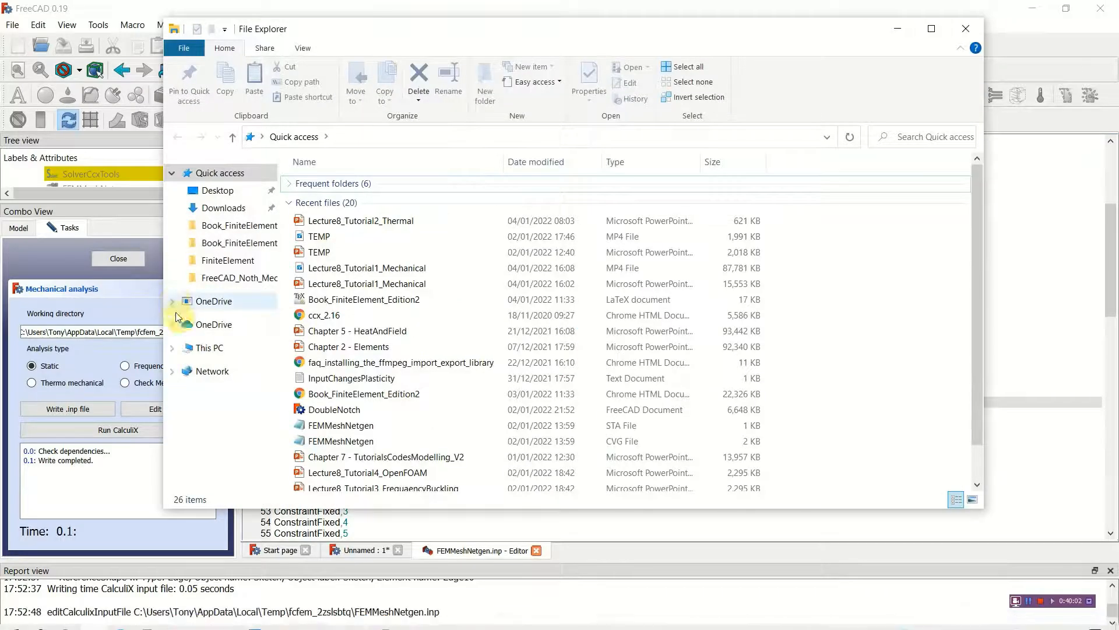
left_click(238, 245)
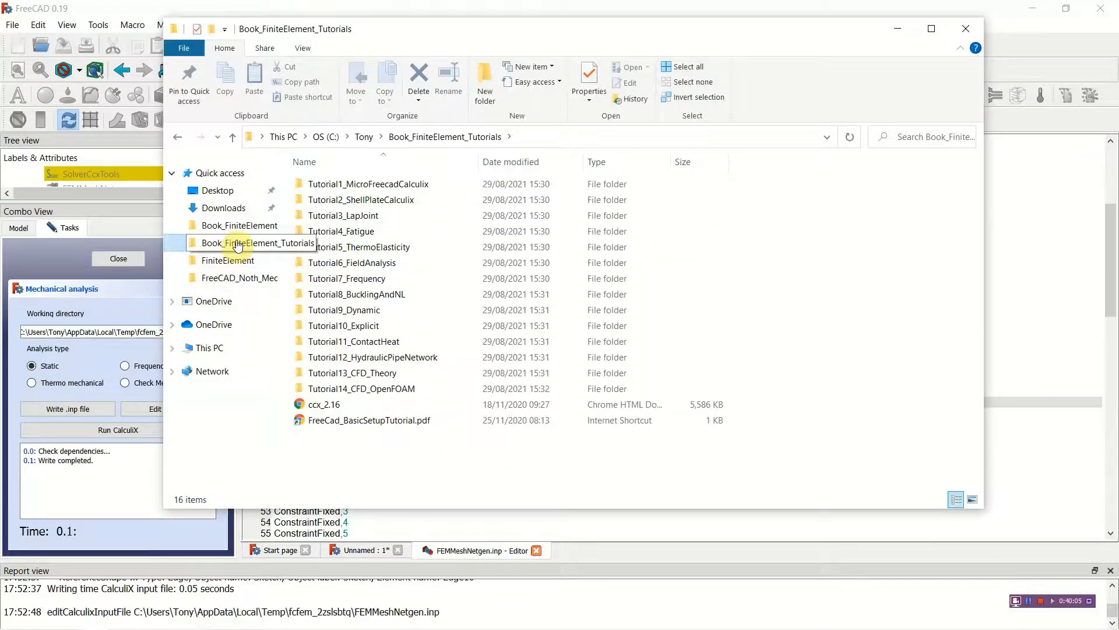
left_click(230, 194)
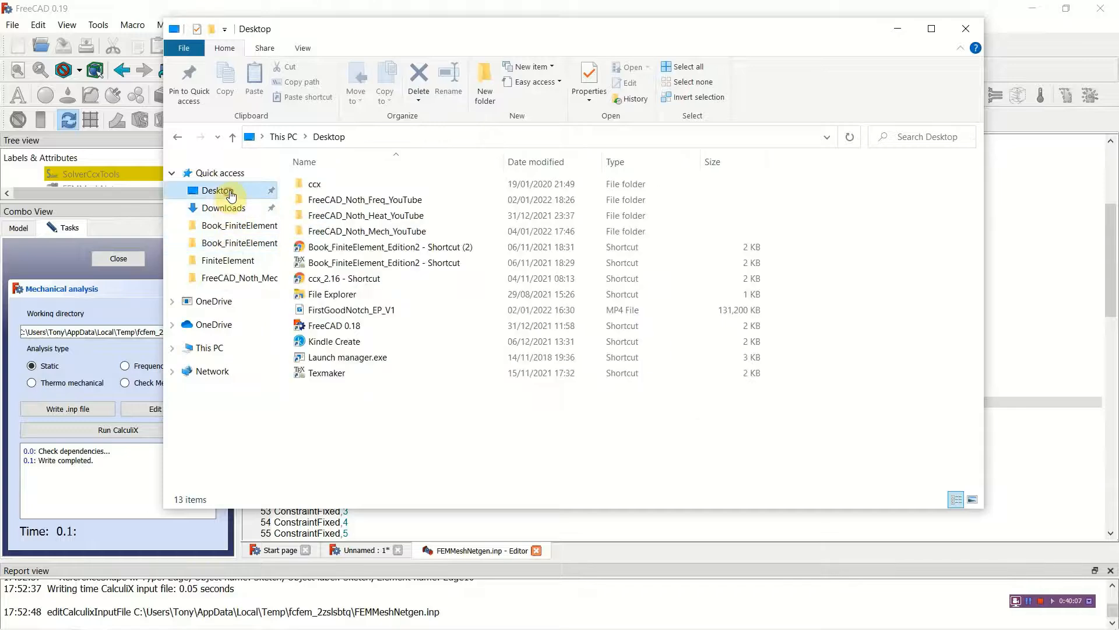
left_click(373, 233)
double_click(373, 233)
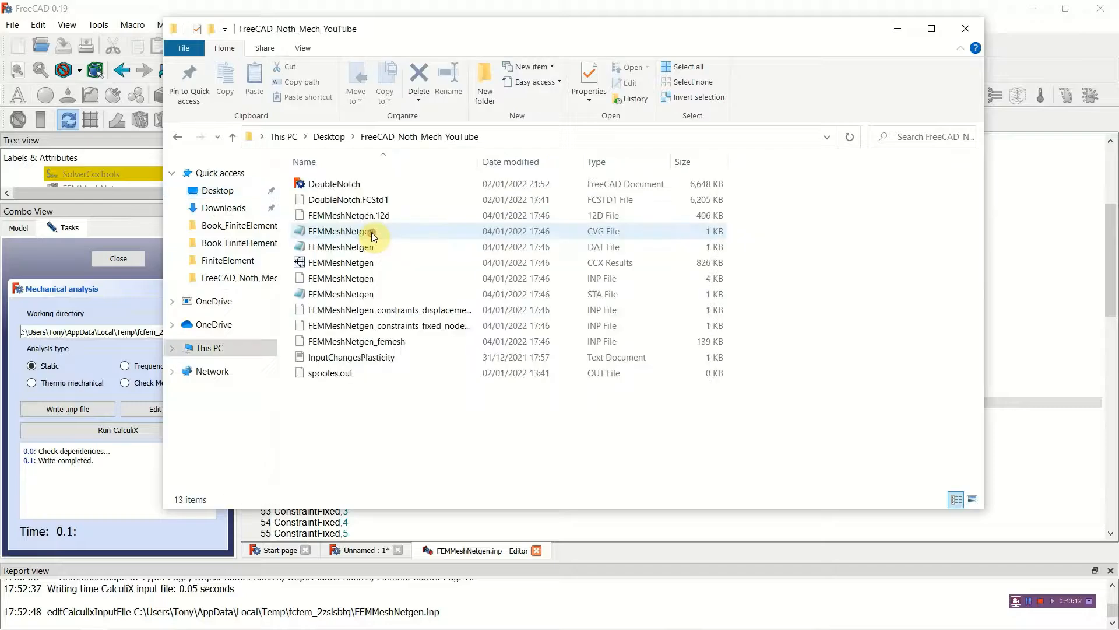
double_click(360, 357)
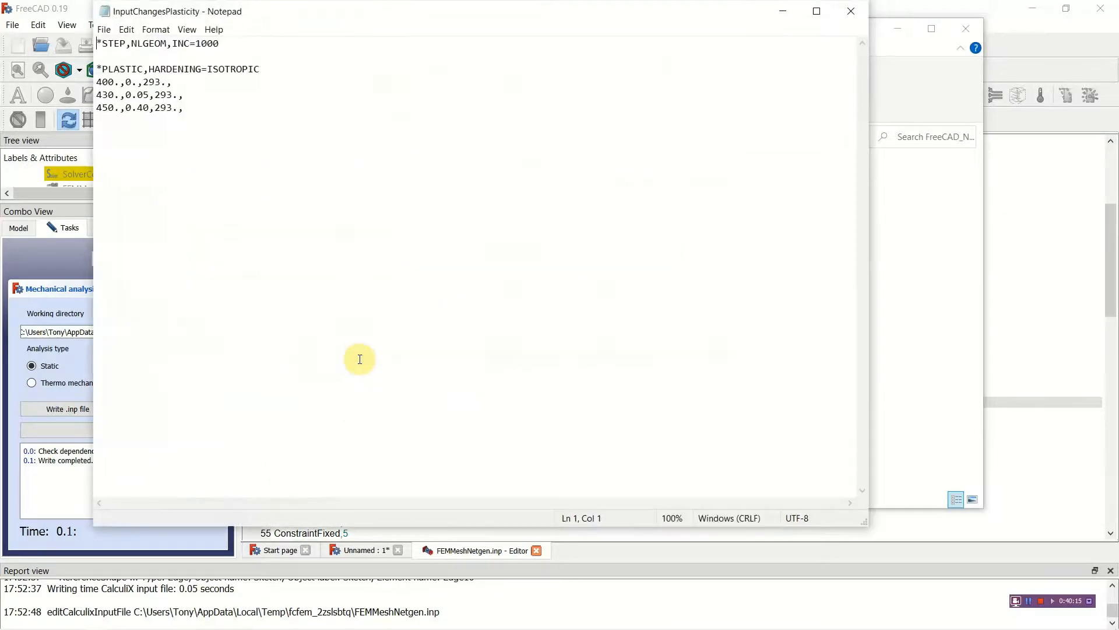
Step: Copy the *PLASTIC,HARDENING=ISOTROPIC block with its three data rows into FEMMeshNetgen.inp in FreeCAD, directly below the *ELASTIC values, and review it
left_click_drag(96, 68, 184, 109)
right_click(162, 102)
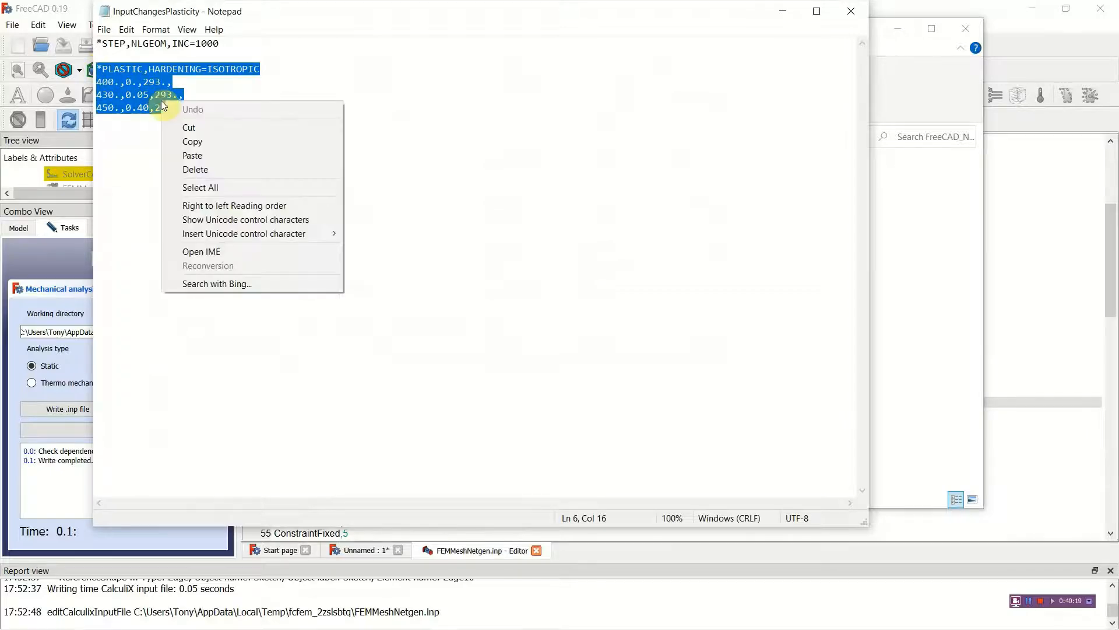
left_click(202, 142)
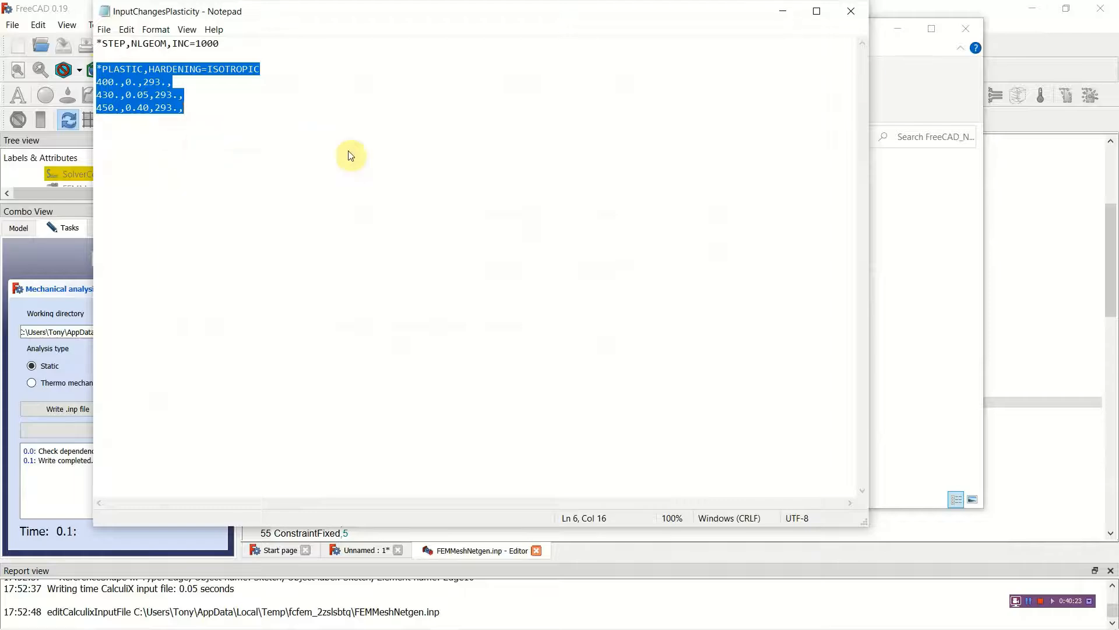
left_click(779, 12)
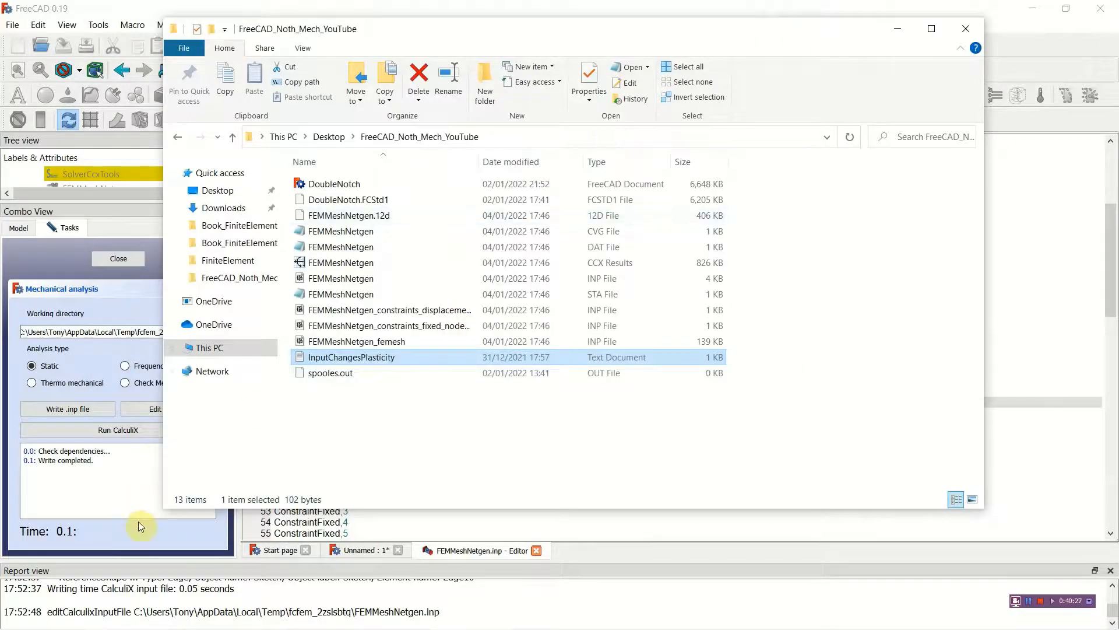
left_click(373, 528)
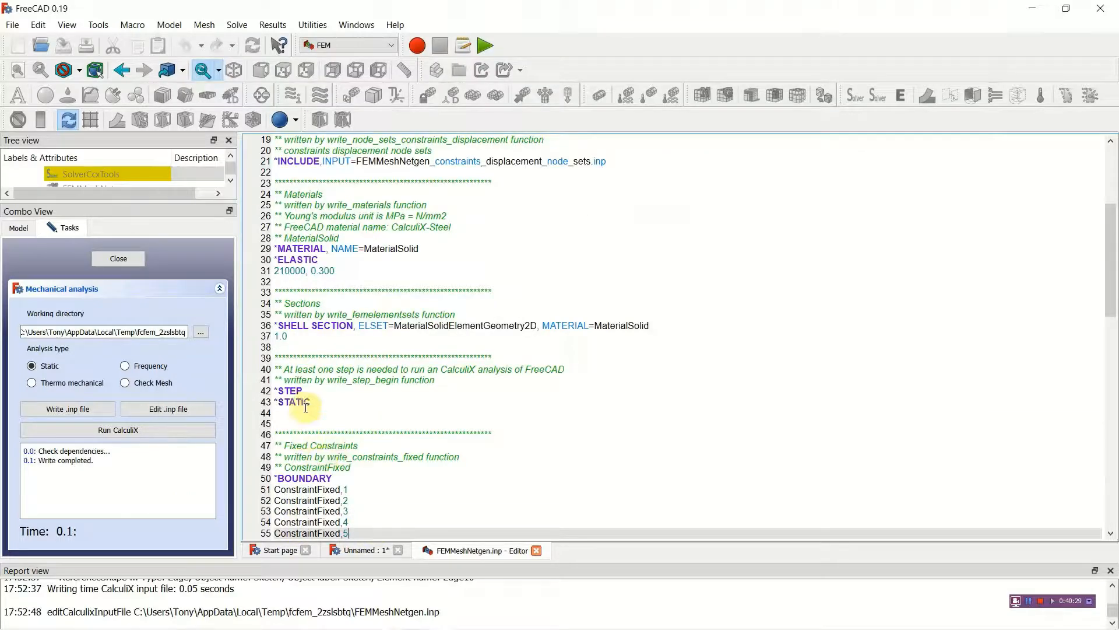
left_click(311, 281)
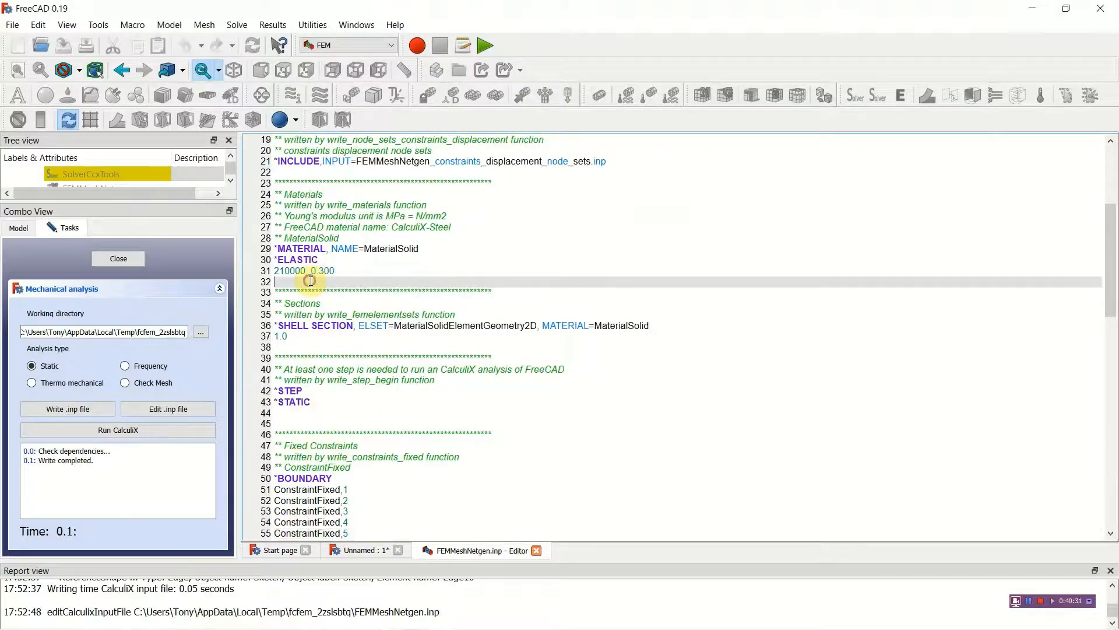
right_click(311, 281)
left_click(347, 355)
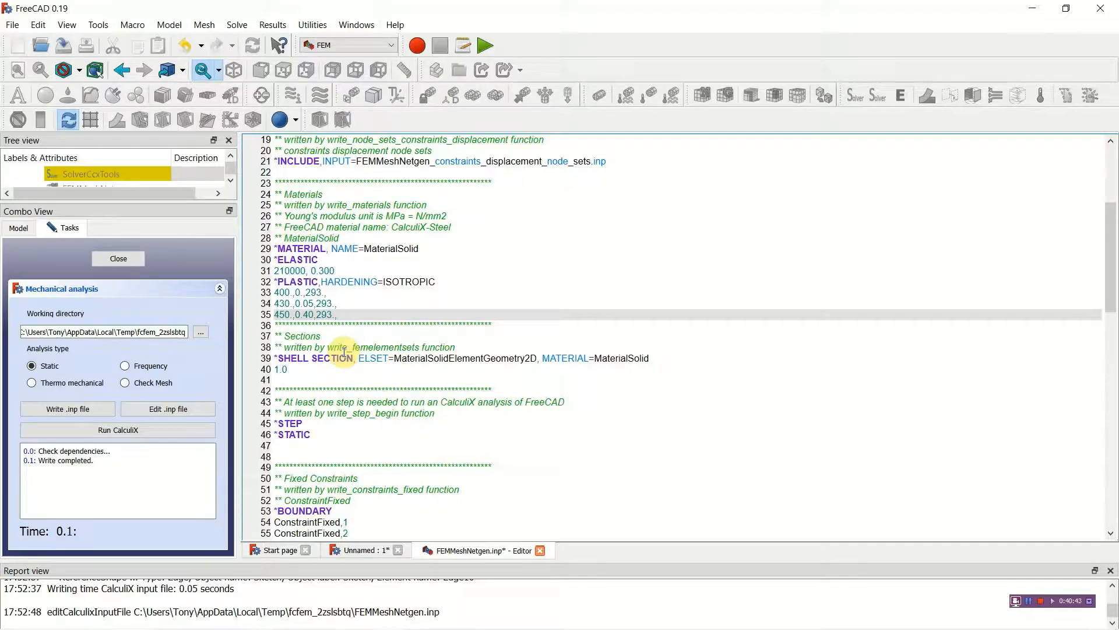
left_click_drag(278, 282, 318, 283)
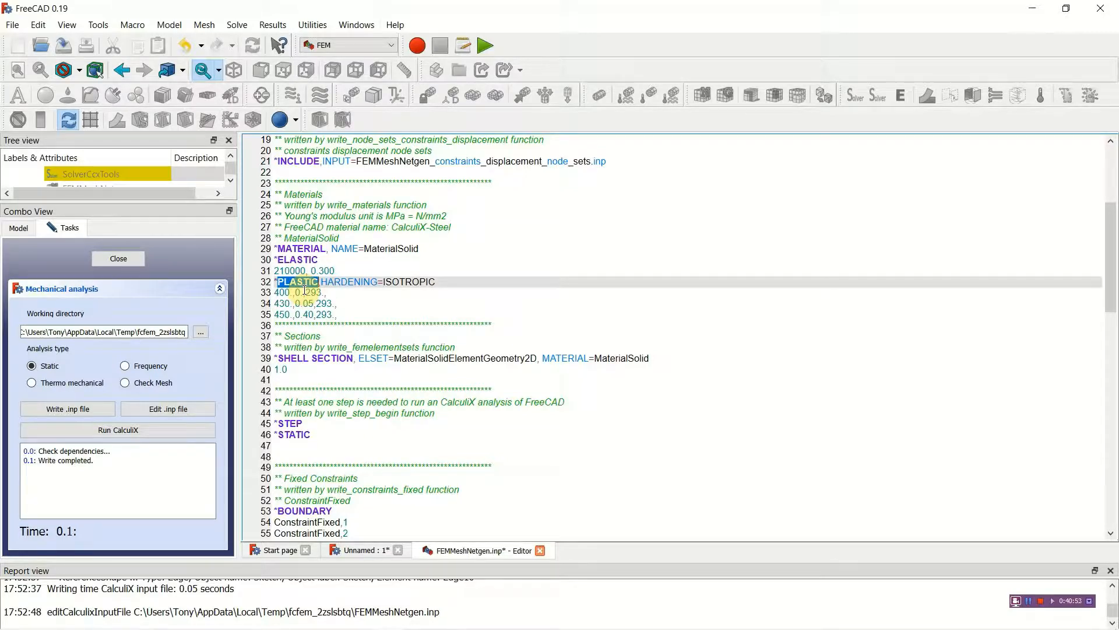
left_click_drag(276, 294, 341, 315)
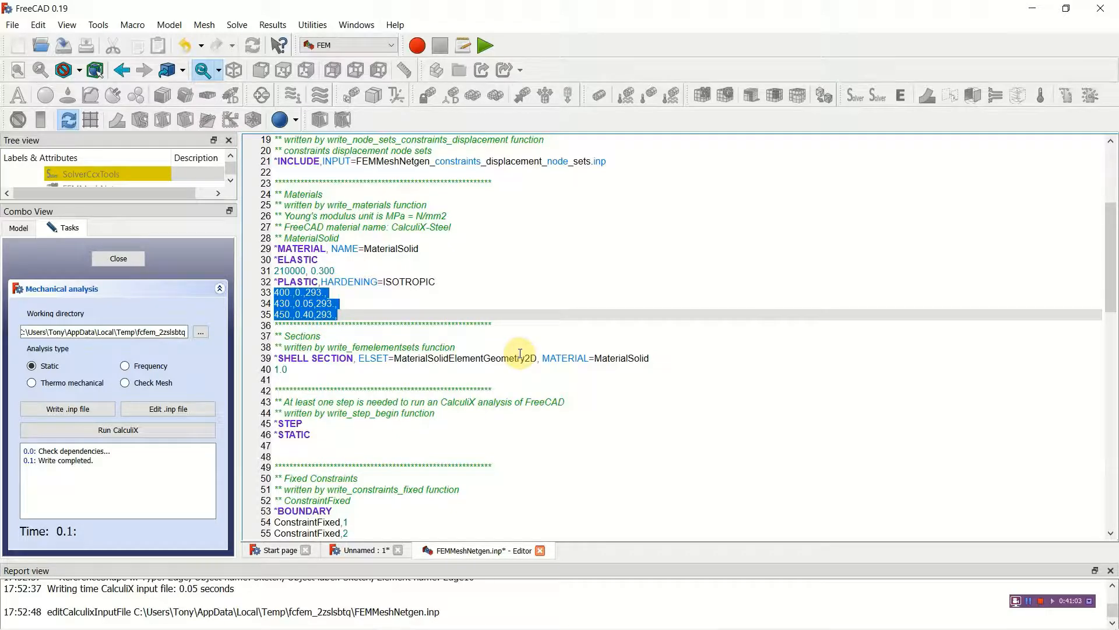
Step: Try adding the NLGEOM parameter to the *STEP line of the input file
scroll(500, 427, "up", 3)
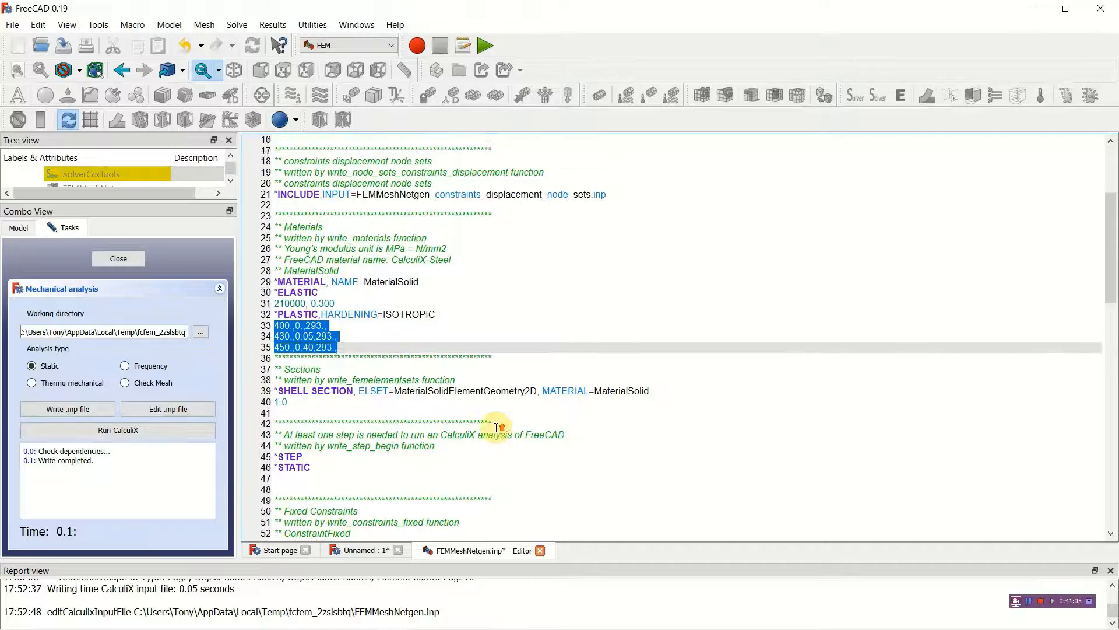
scroll(496, 427, "down", 4)
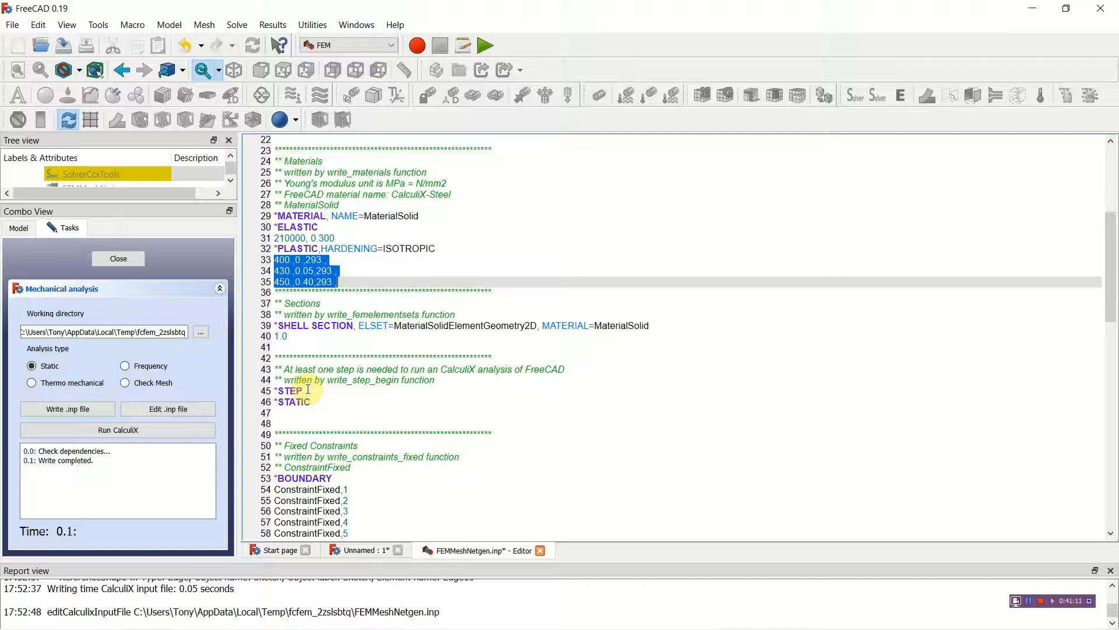
left_click(308, 390)
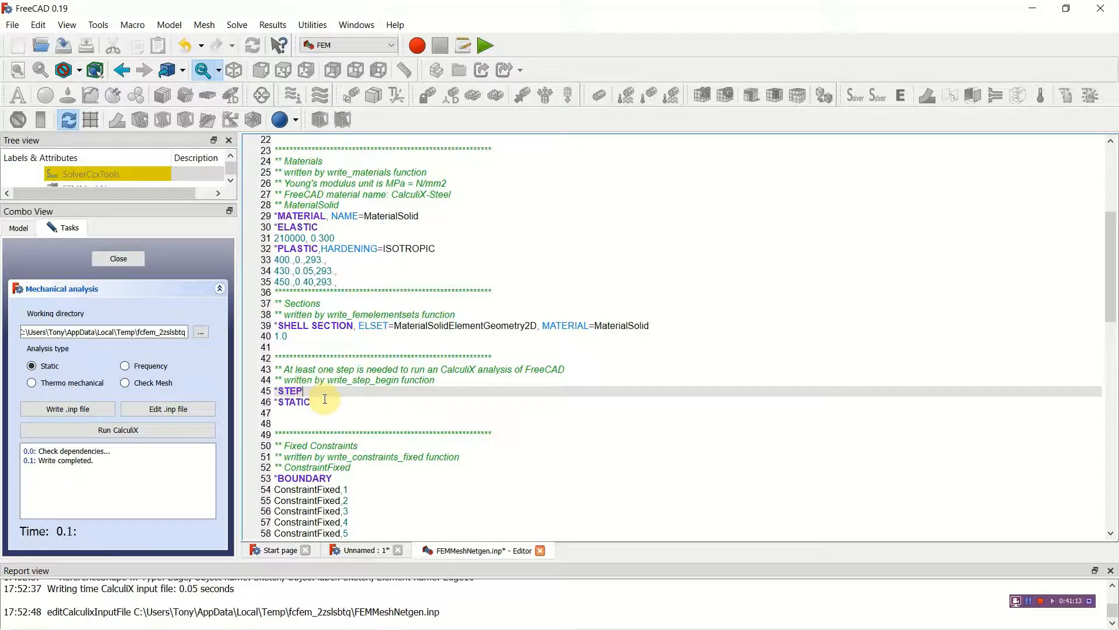
type(",NLGEOM")
key("BackSpace")
key("BackSpace")
key("BackSpace")
key("BackSpace")
key("BackSpace")
key("BackSpace")
key("BackSpace")
Step: Close the input file with its changes saved, run CalculiX on it, and close the mechanical analysis task once the results load
left_click(540, 551)
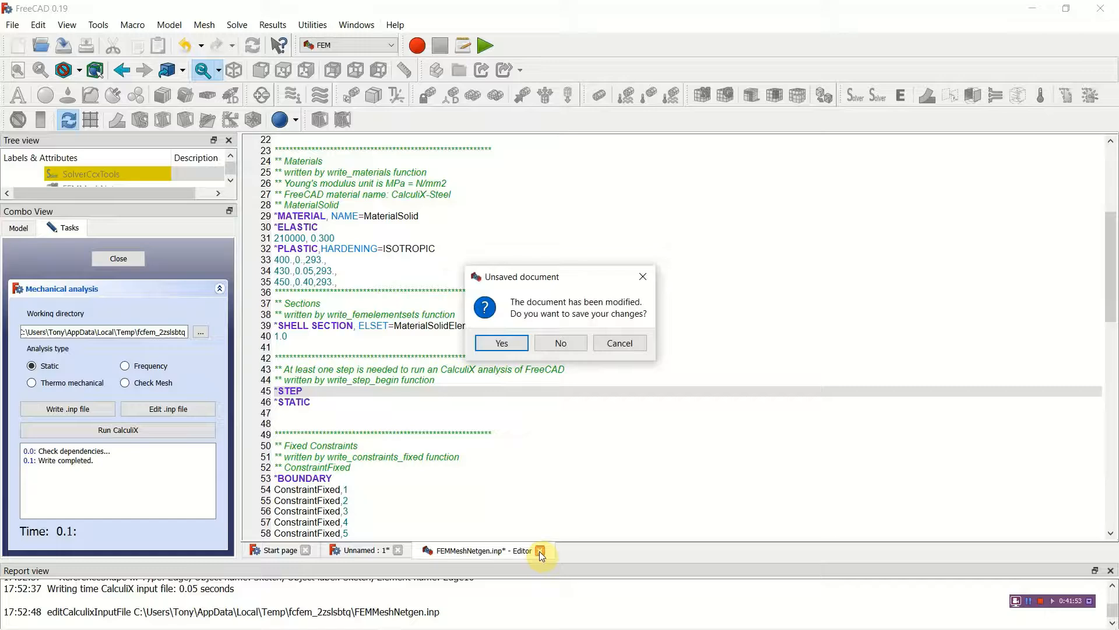
left_click(501, 343)
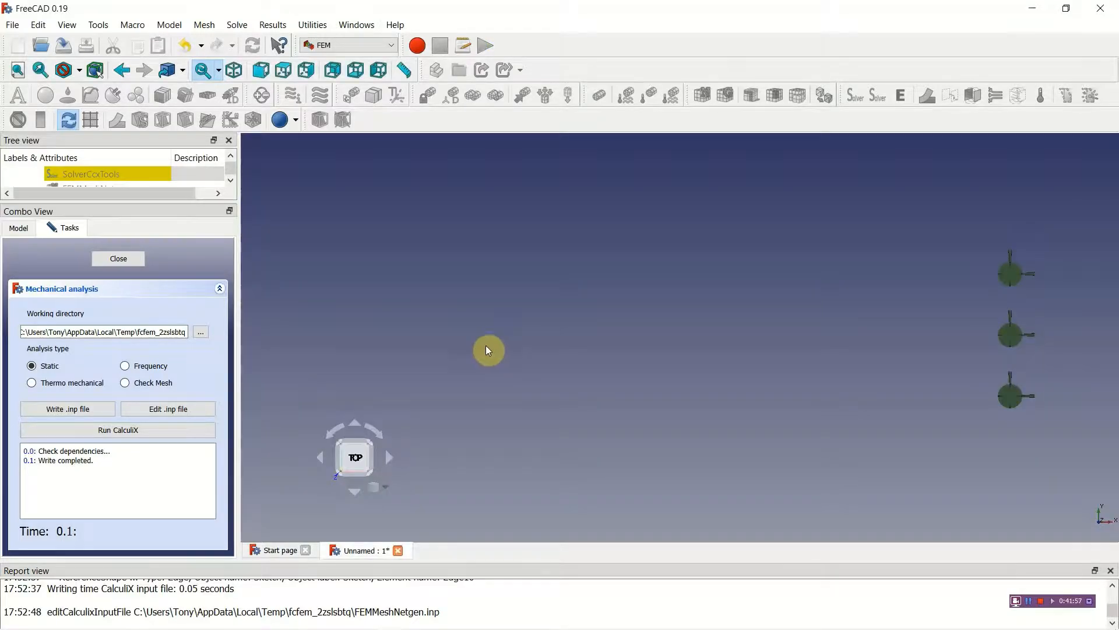
left_click(143, 431)
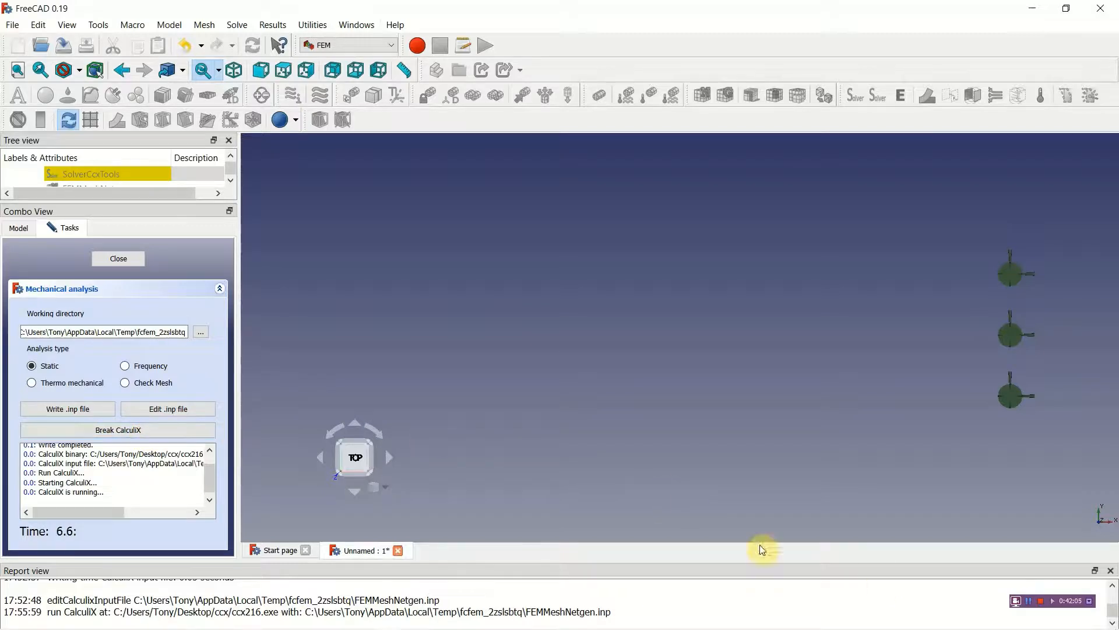
left_click(1029, 601)
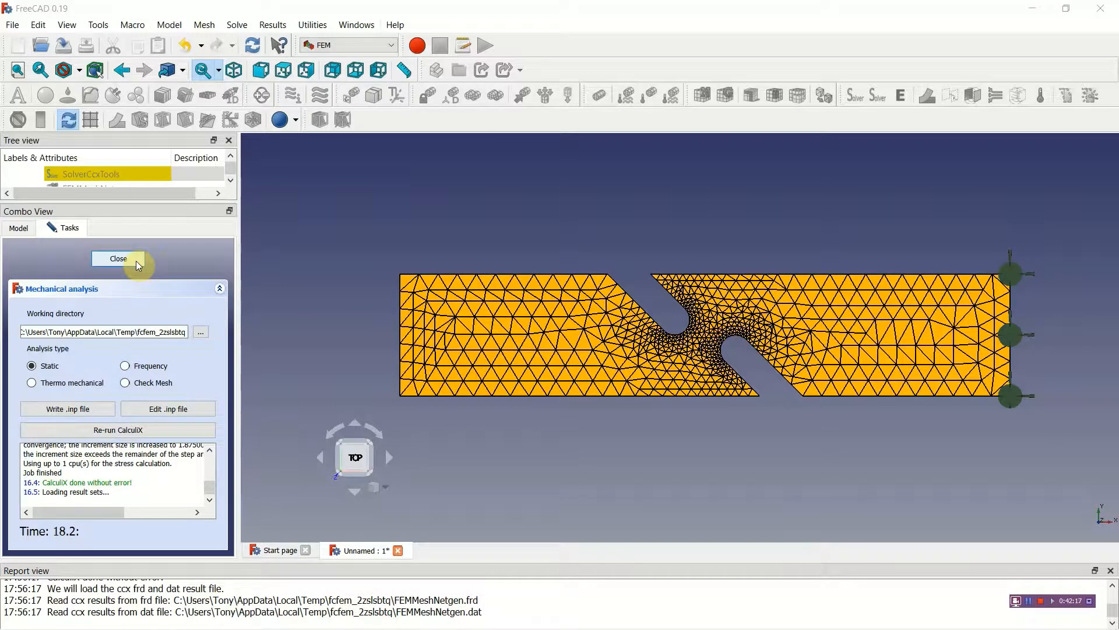
left_click(118, 258)
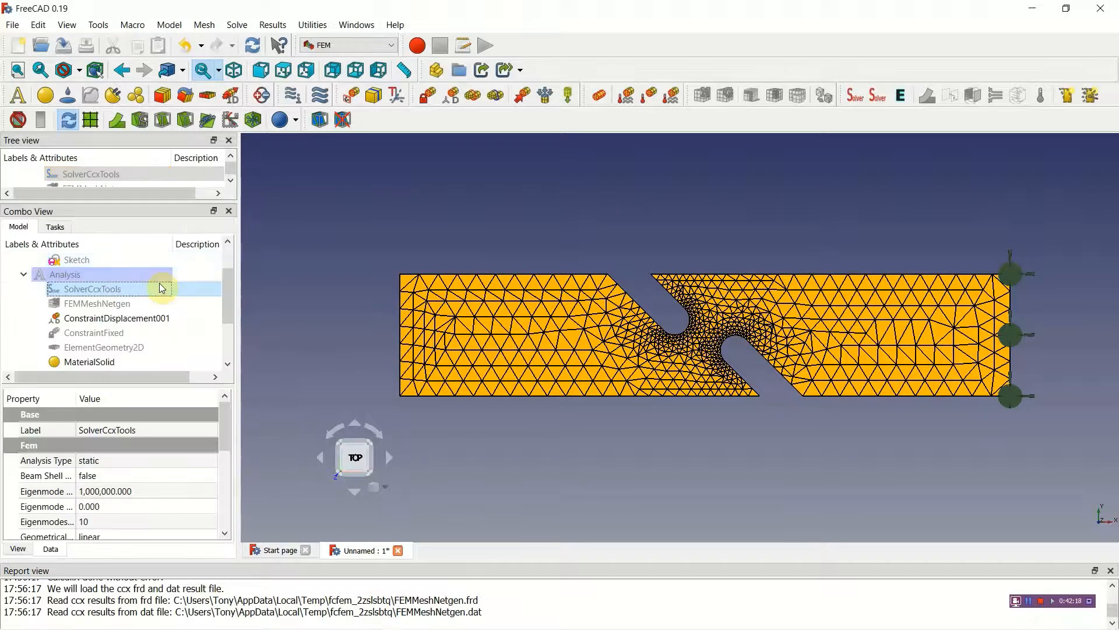
Step: Display the von Mises stress of CCX_Time1_0_Results, examine its distribution around the slots, and close the result view
left_click_drag(227, 291, 229, 342)
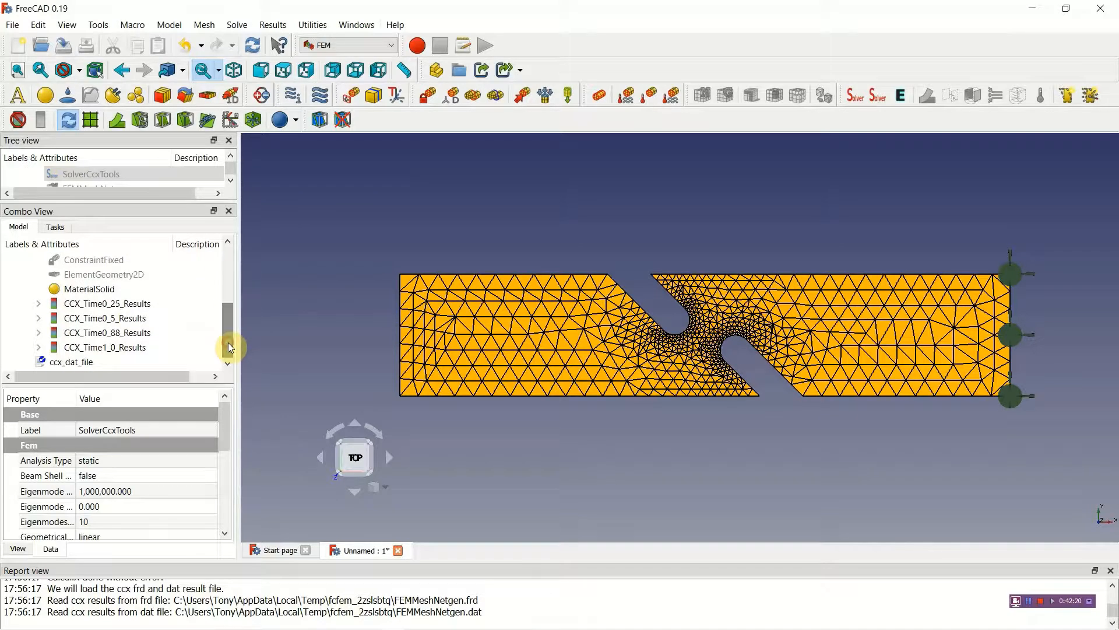
left_click(87, 352)
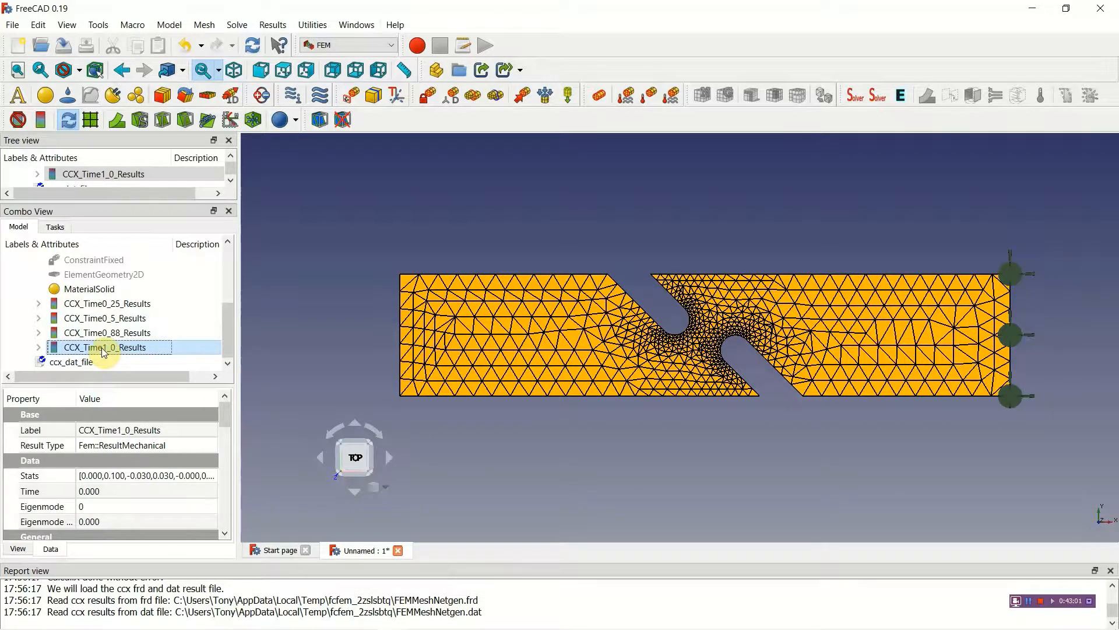
double_click(103, 348)
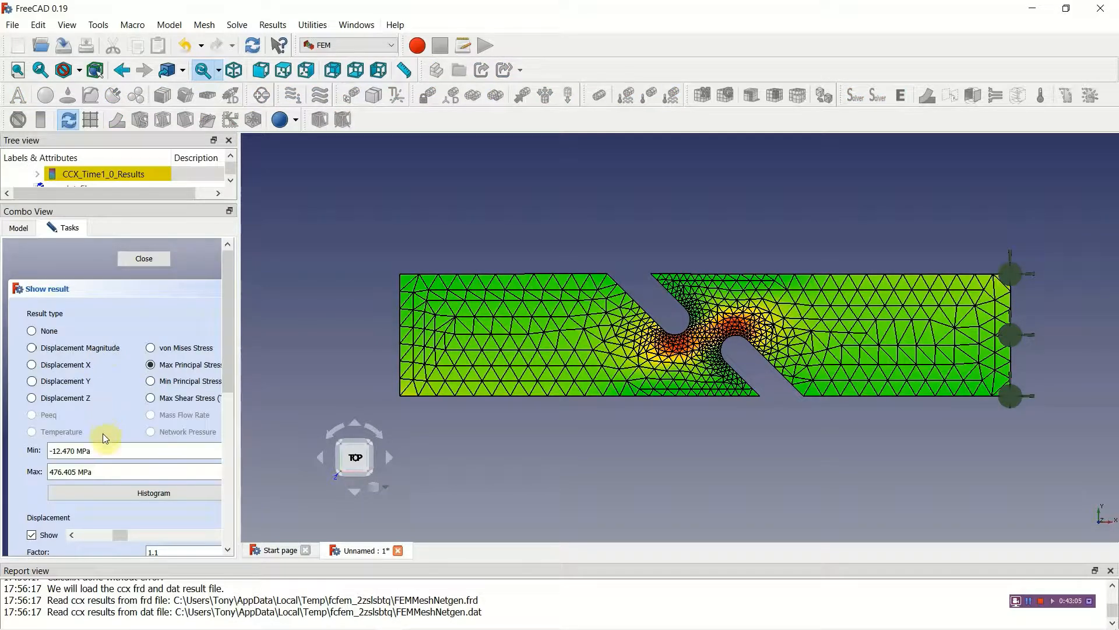
left_click(152, 349)
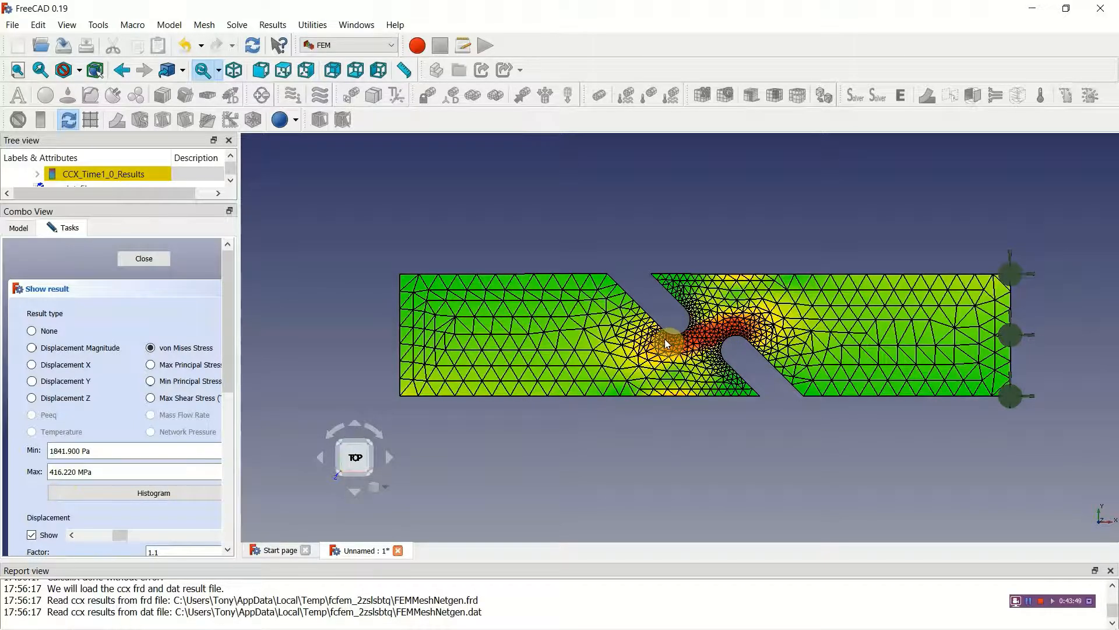
left_click(131, 257)
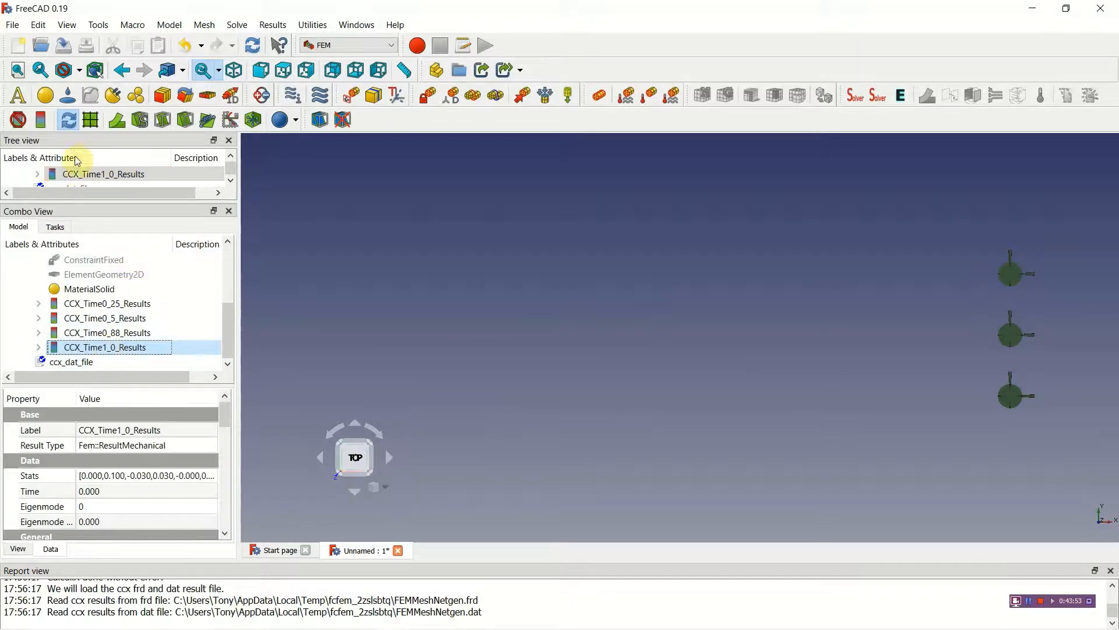
Step: Create a post-processing pipeline from CCX_Time1_0_Results and display it in Surface mode coloured by von Mises Stress
left_click(91, 123)
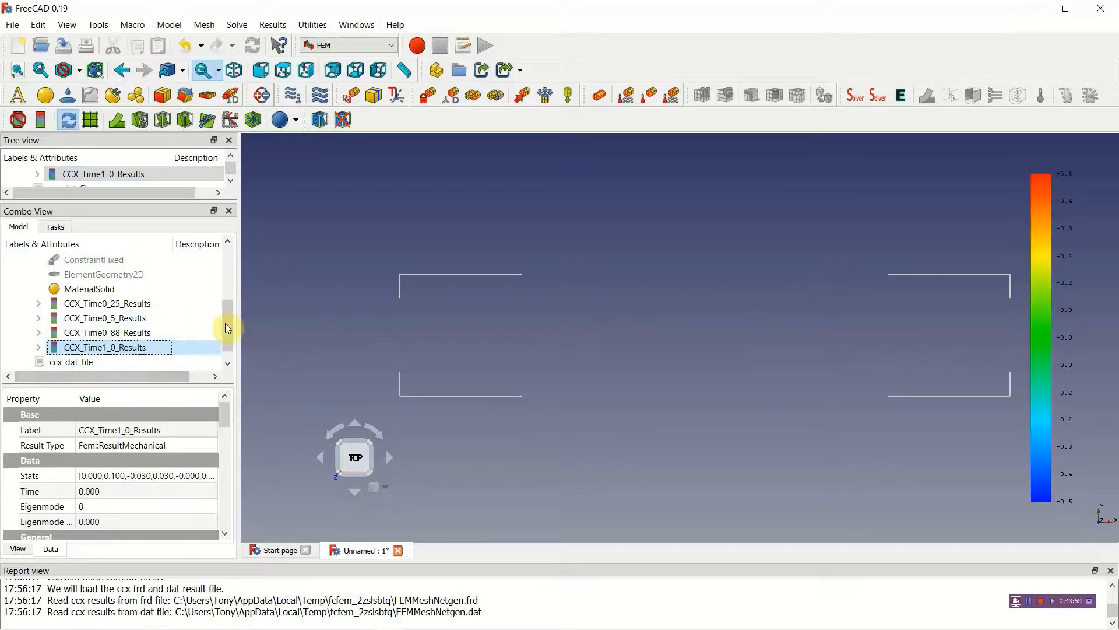
left_click_drag(226, 323, 227, 332)
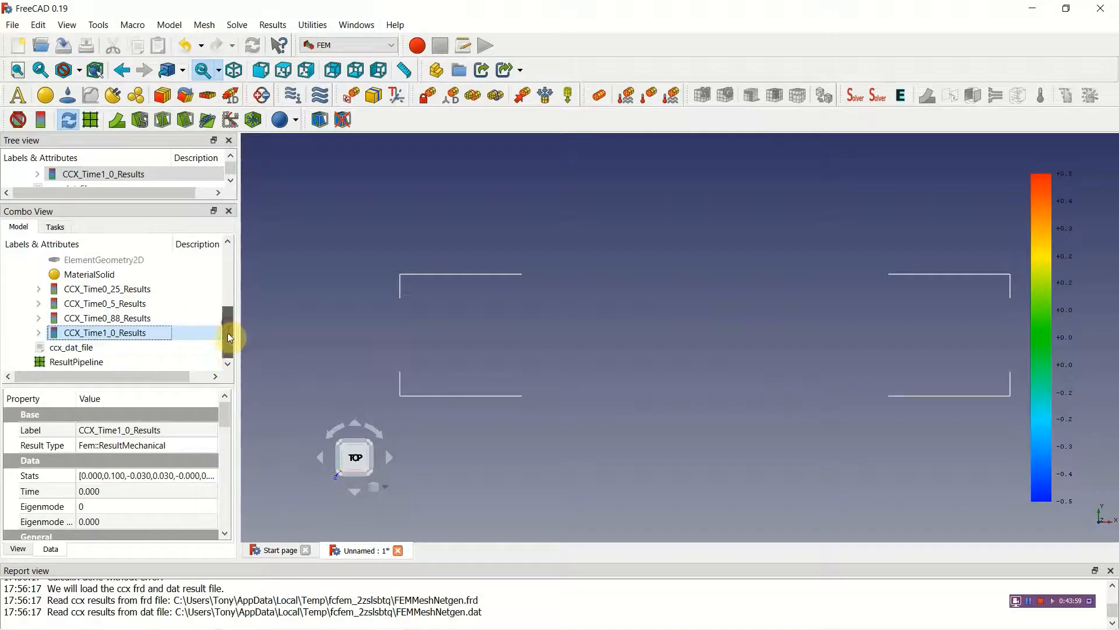
double_click(85, 363)
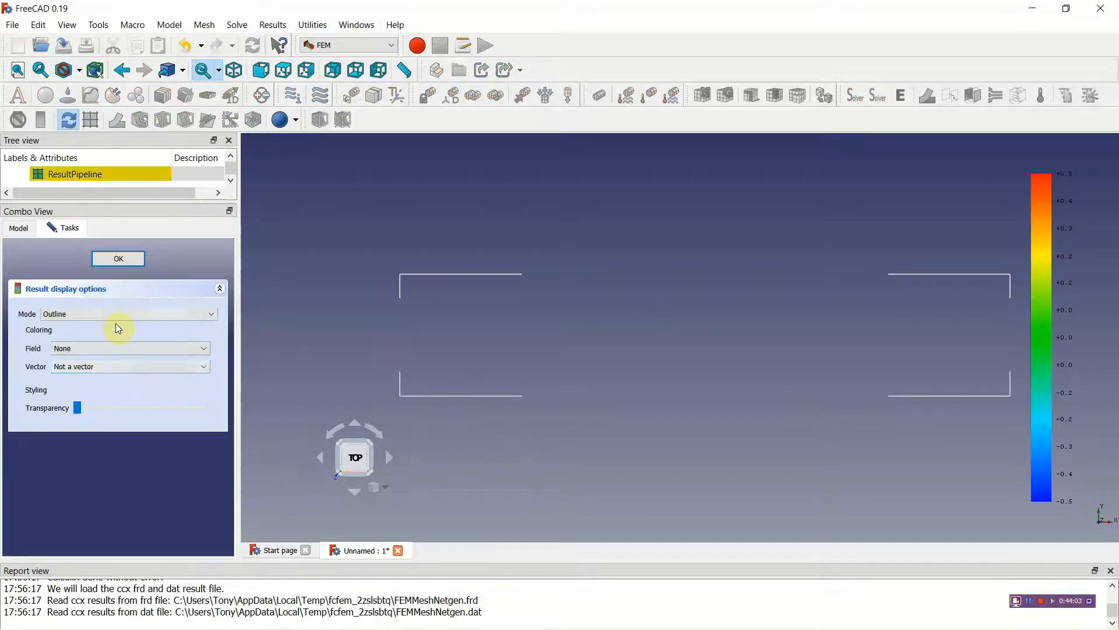
left_click(118, 314)
left_click(66, 344)
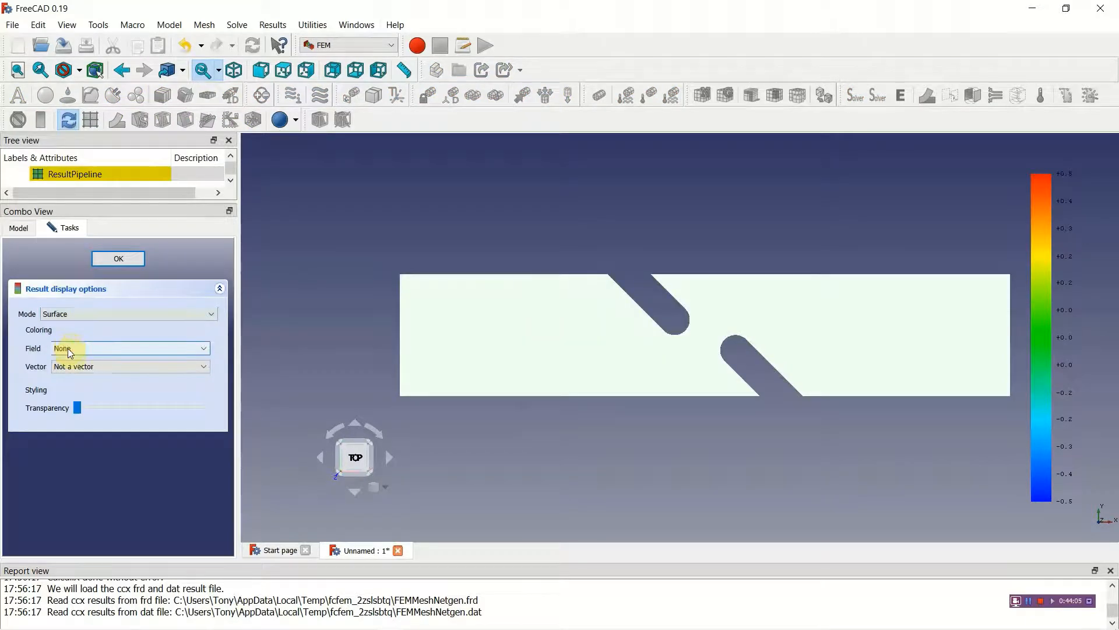
left_click(70, 349)
scroll(87, 399, "down", 3)
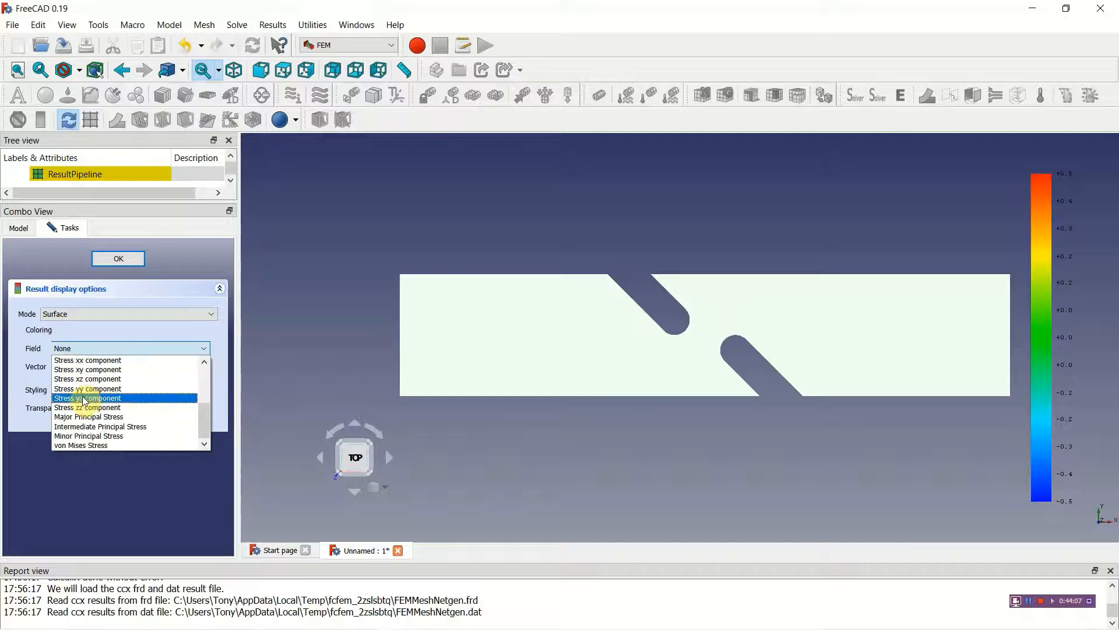
left_click(85, 446)
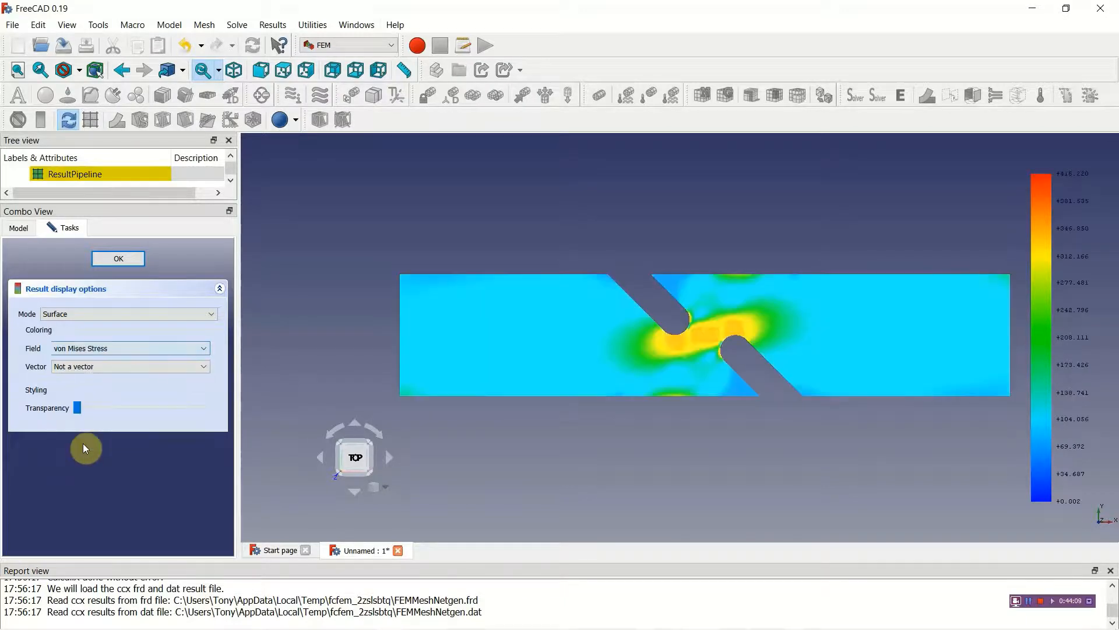